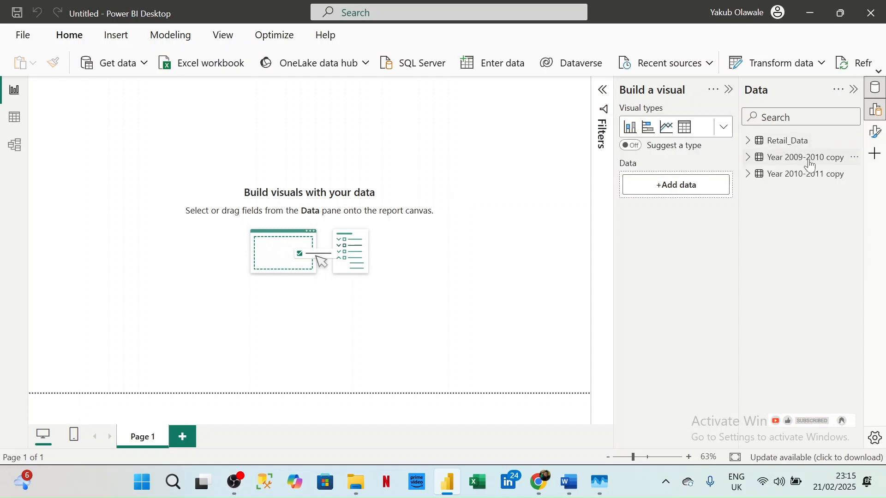
Hide the Year 2009-2010 copy and Year 2010-2011 copy tables from the report's field list.
left_click(853, 164)
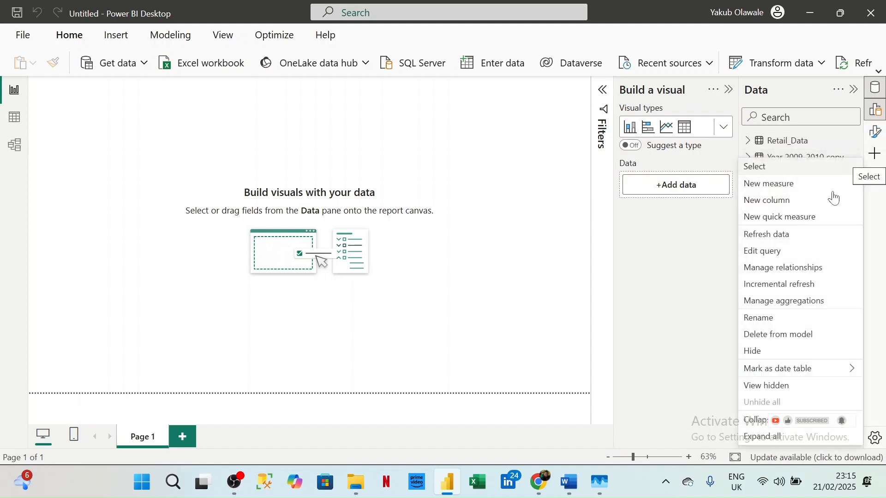
key("Escape")
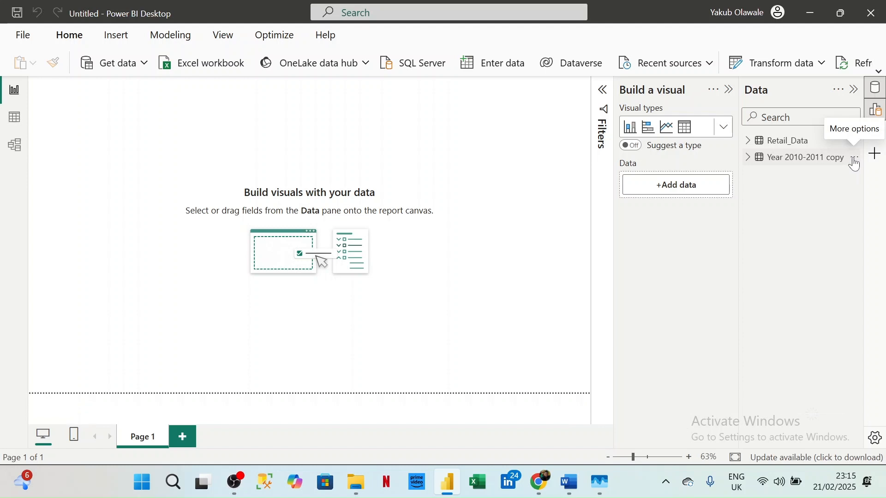
left_click(855, 162)
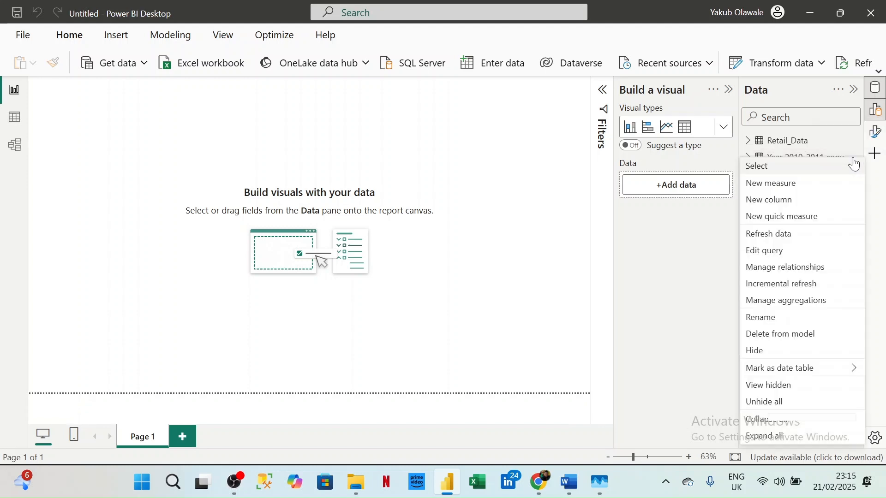
left_click(763, 352)
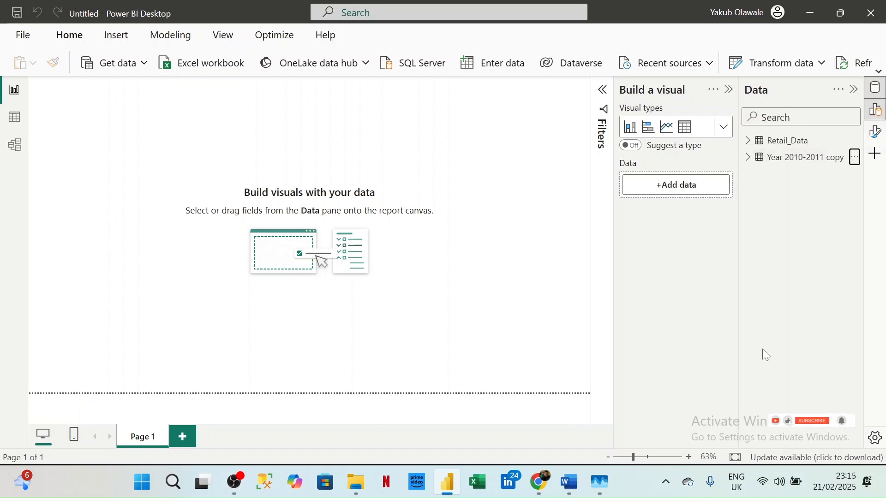
Show the Retail_Data table's data and rename its Item column to Products.
left_click(750, 143)
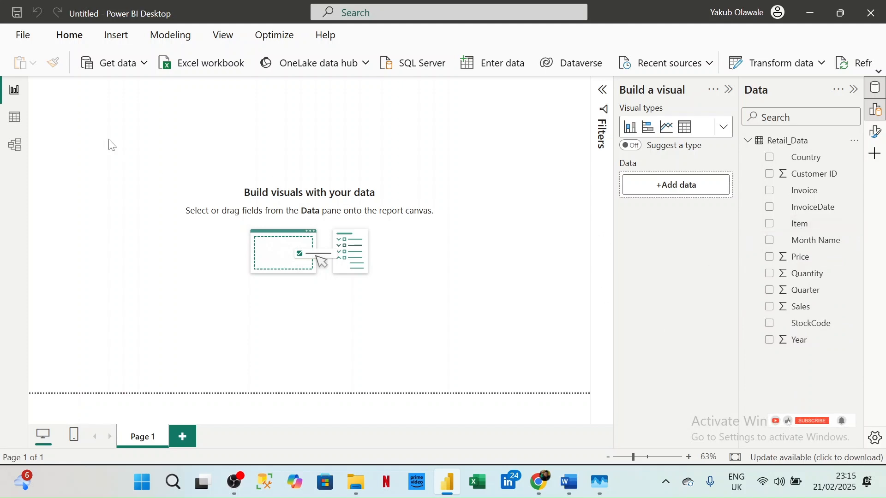
left_click(16, 121)
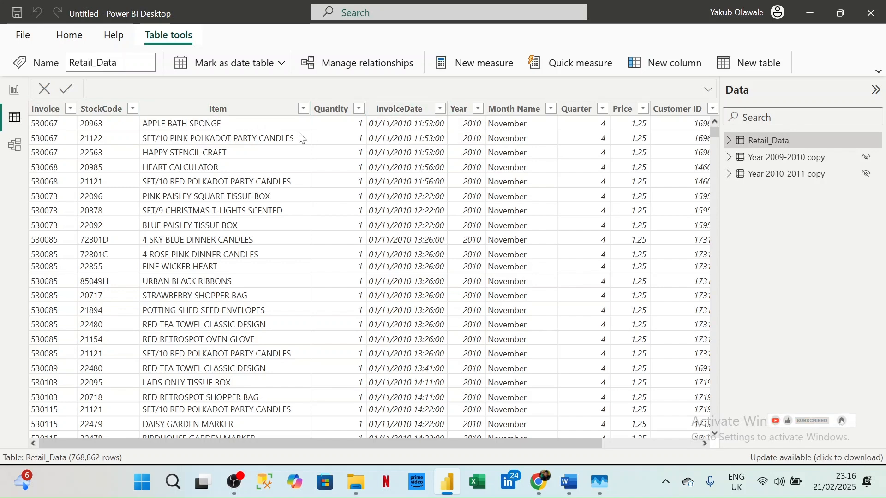
double_click(253, 115)
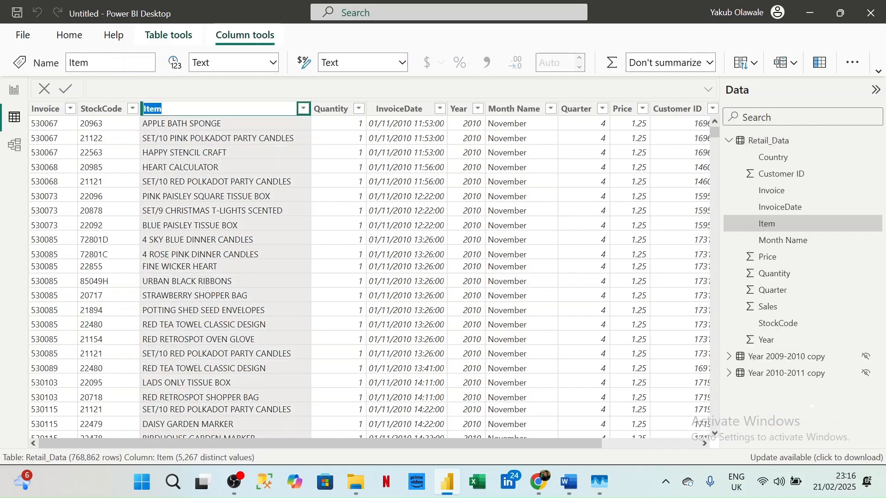
type("Products")
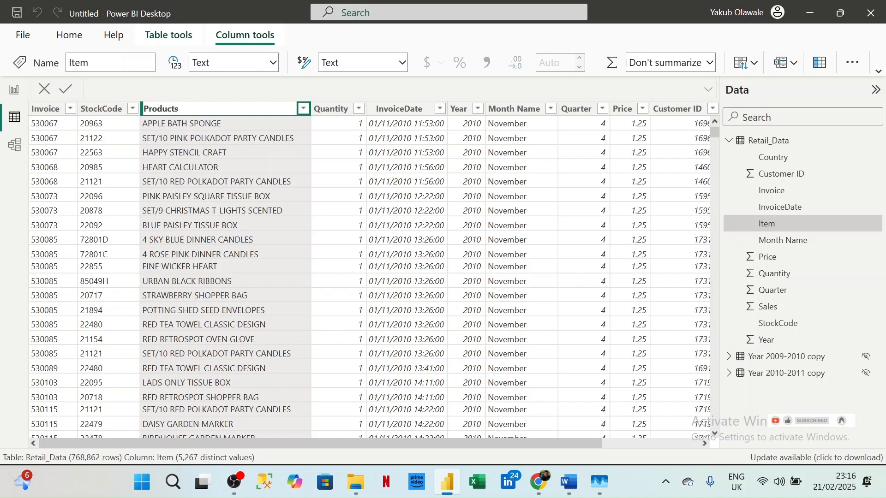
key("Return")
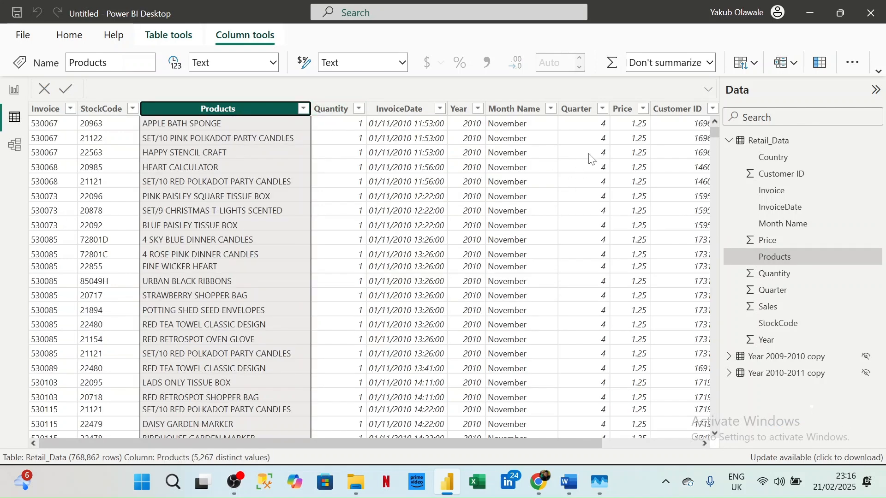
Look over the remaining Retail_Data columns, then duplicate the Retail_Data query in the Power Query Editor.
left_click(705, 445)
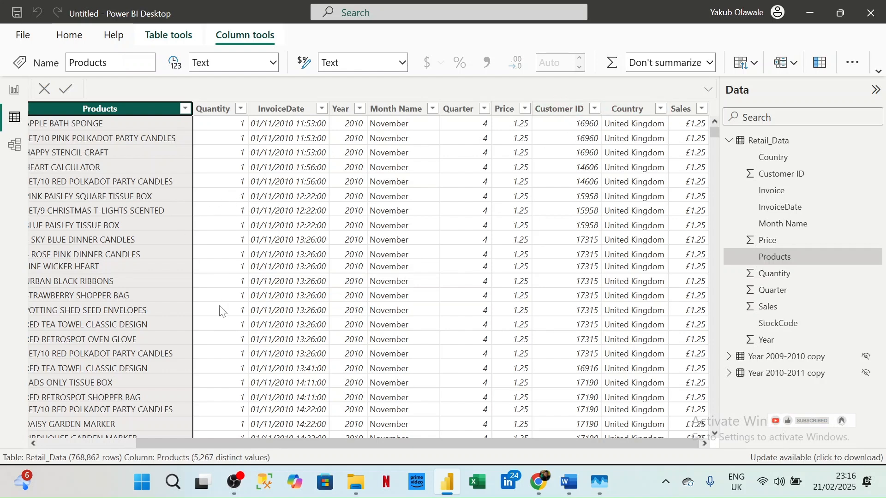
left_click(33, 444)
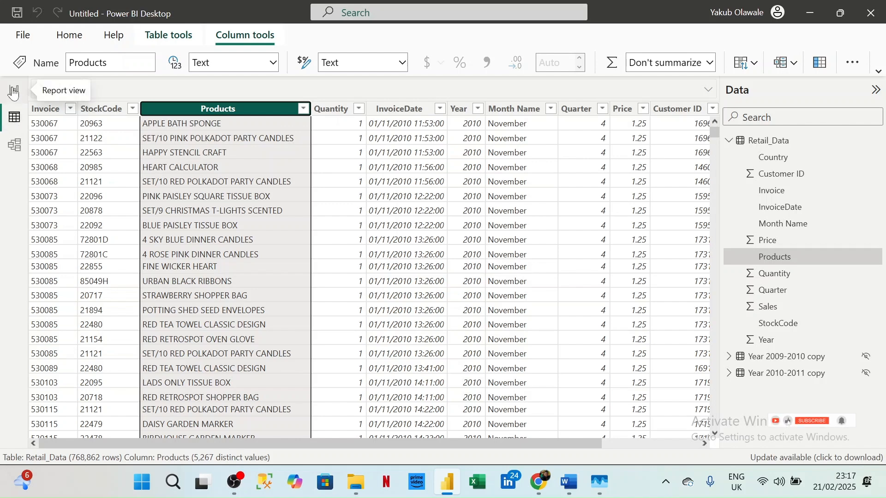
left_click(67, 39)
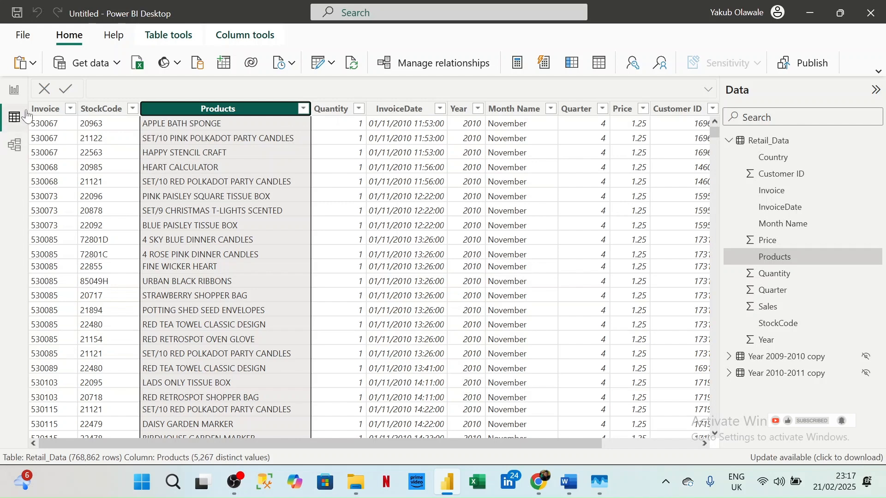
left_click(322, 68)
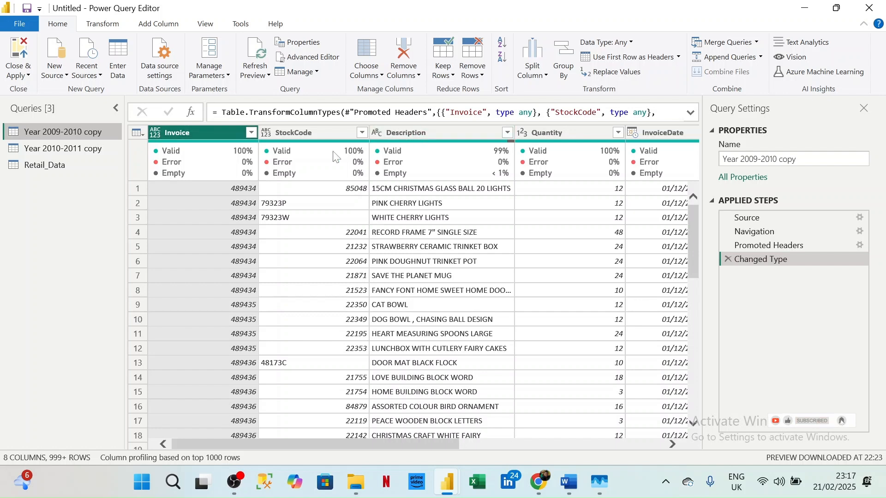
left_click(46, 165)
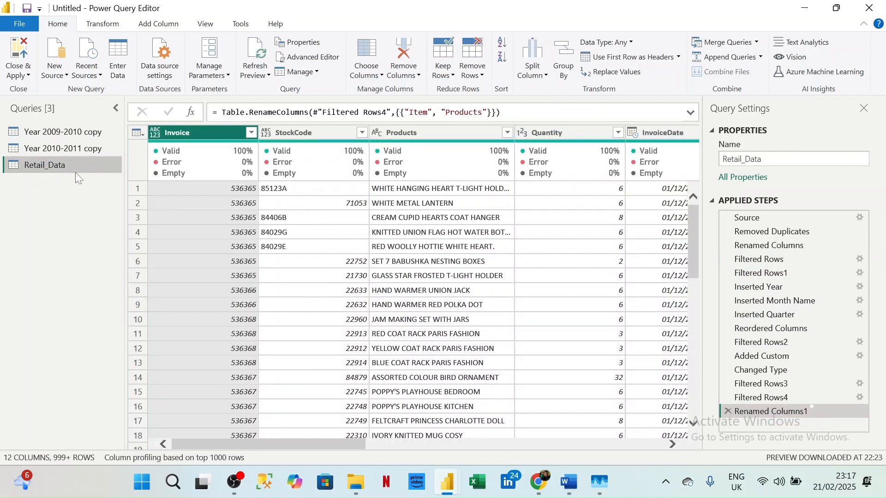
right_click(40, 167)
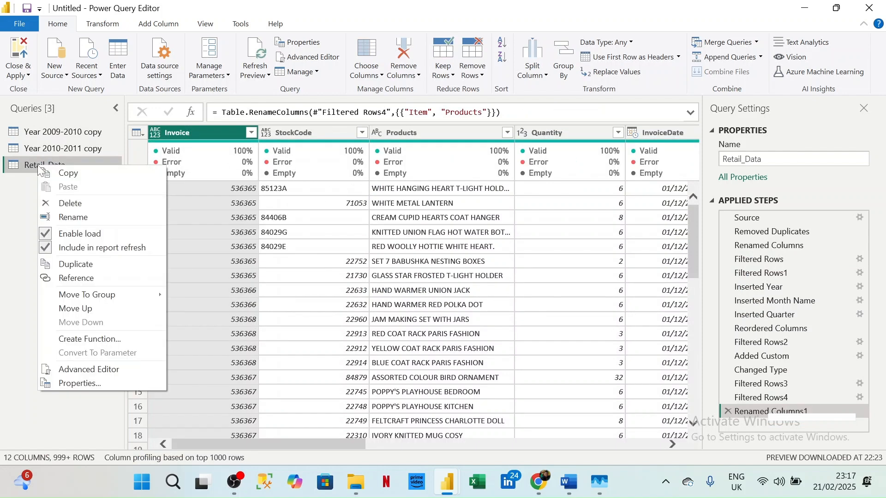
left_click(75, 264)
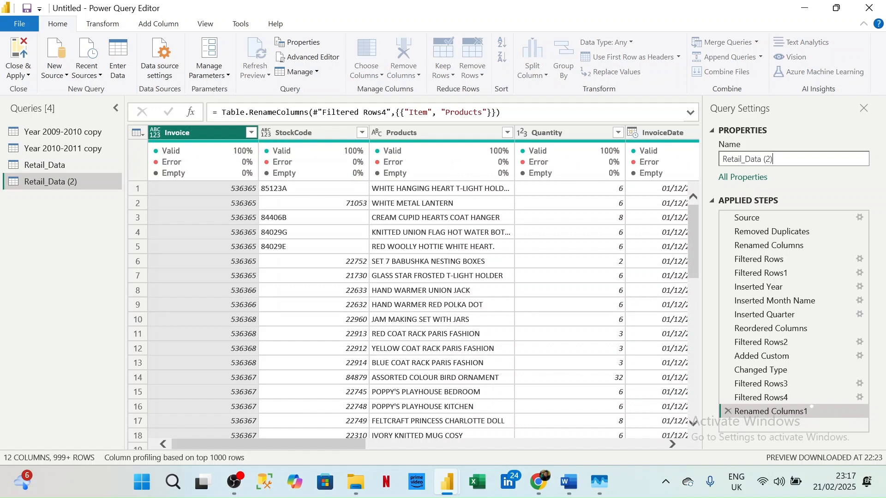
Rename the duplicated Retail_Data query to dimProducts.
key("BackSpace")
key("BackSpace")
key("BackSpace")
key("BackSpace")
key("BackSpace")
key("BackSpace")
key("BackSpace")
key("BackSpace")
key("BackSpace")
key("BackSpace")
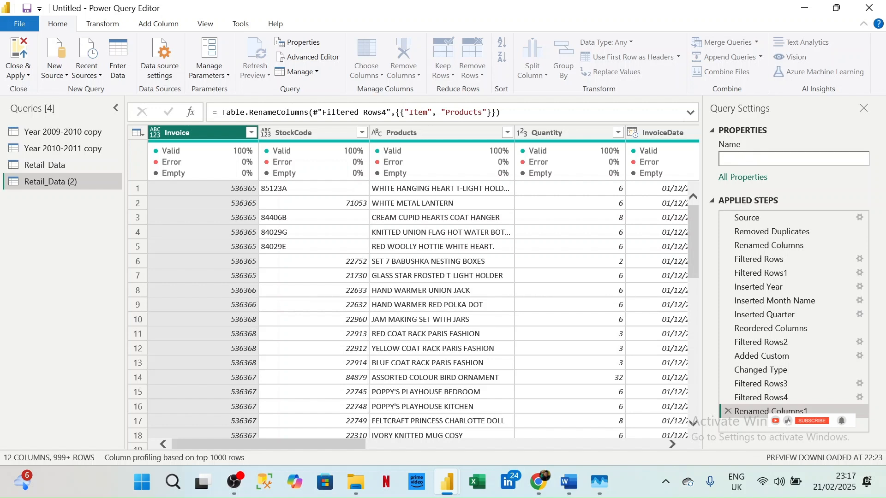
type("dimProduct")
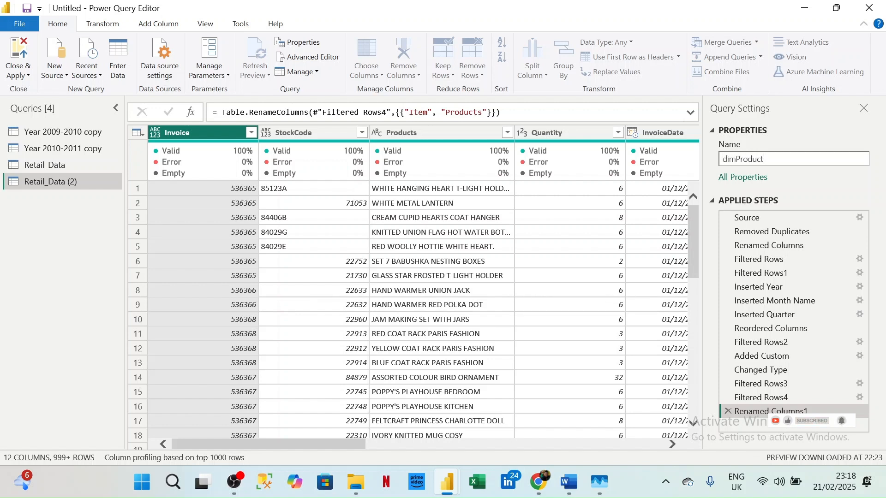
type("s")
key("Return")
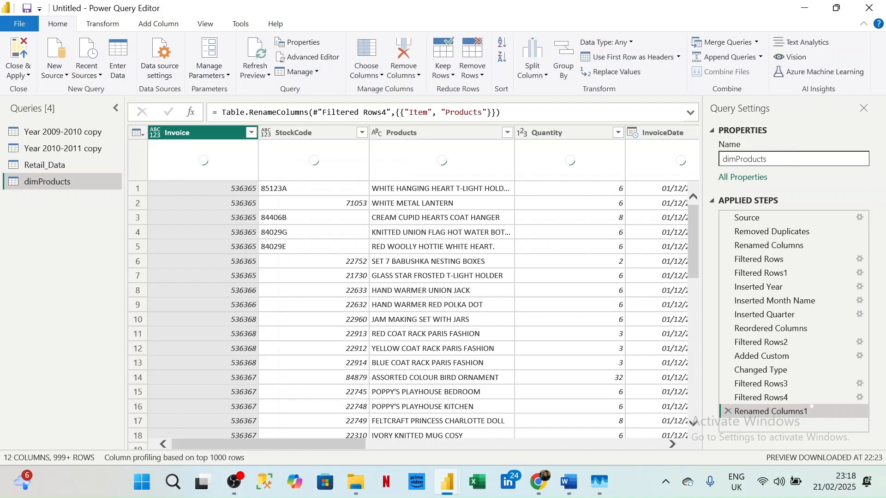
Remove every column except Products from dimProducts and remove the duplicate rows from the table.
right_click(447, 134)
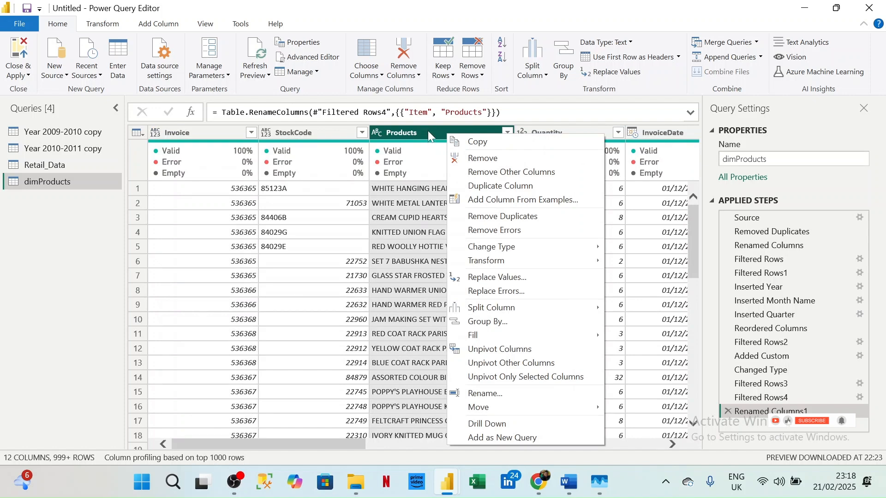
left_click(469, 175)
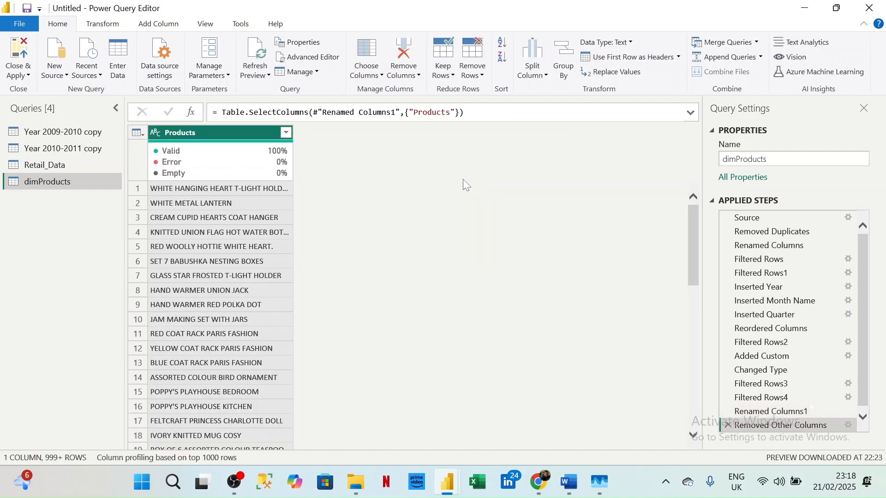
left_click(138, 133)
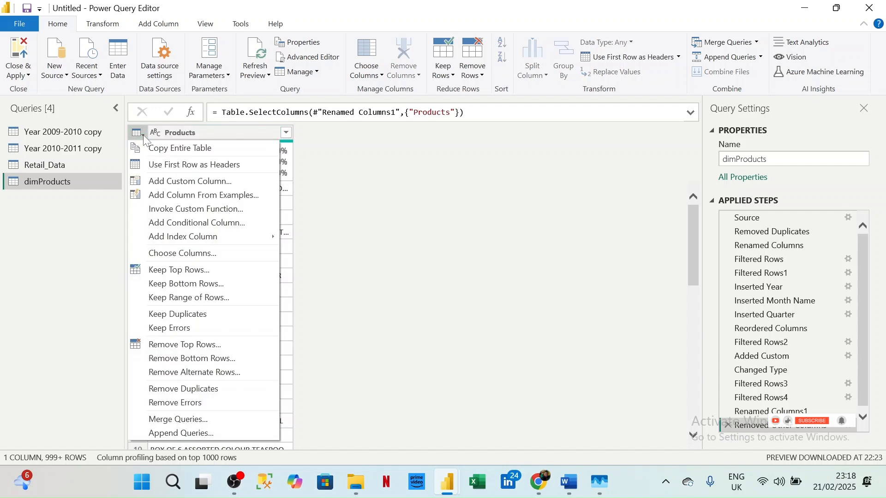
left_click(190, 396)
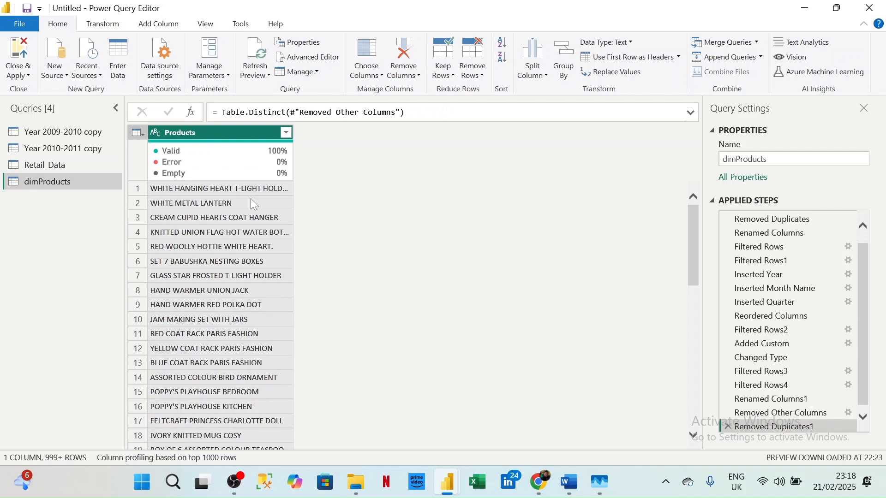
Add an index column starting from 1 to the dimProducts query.
left_click(150, 27)
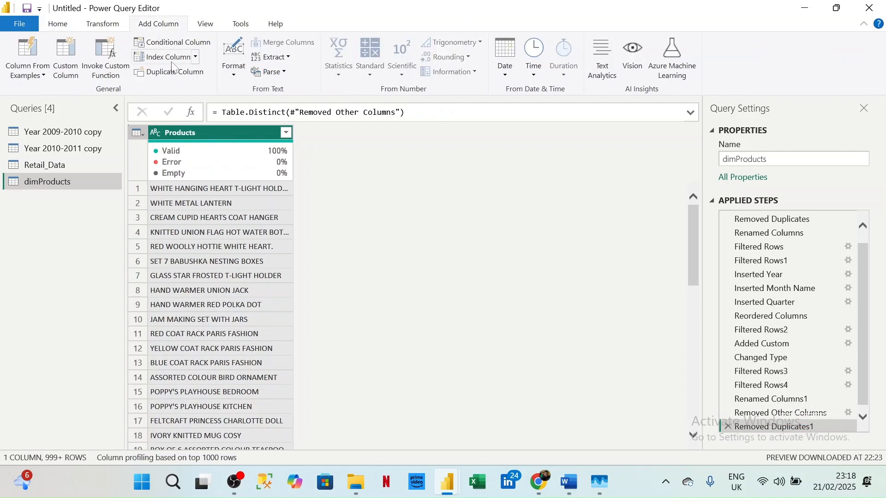
left_click(196, 57)
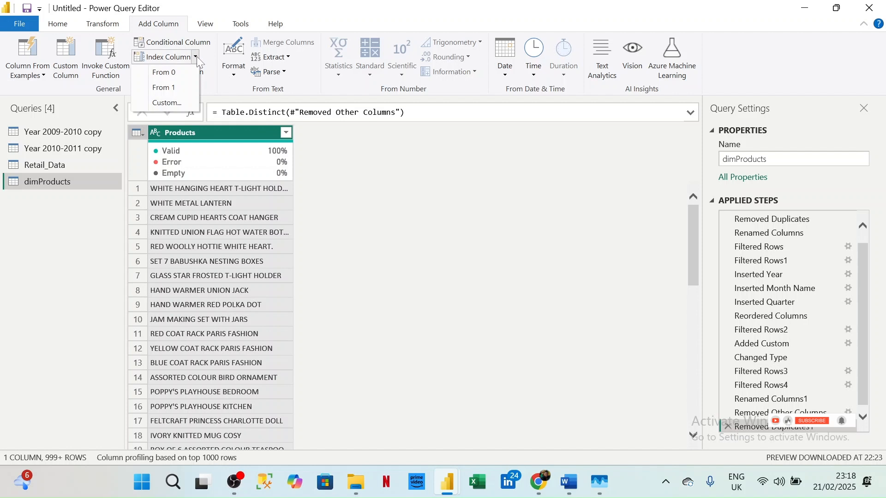
left_click(179, 90)
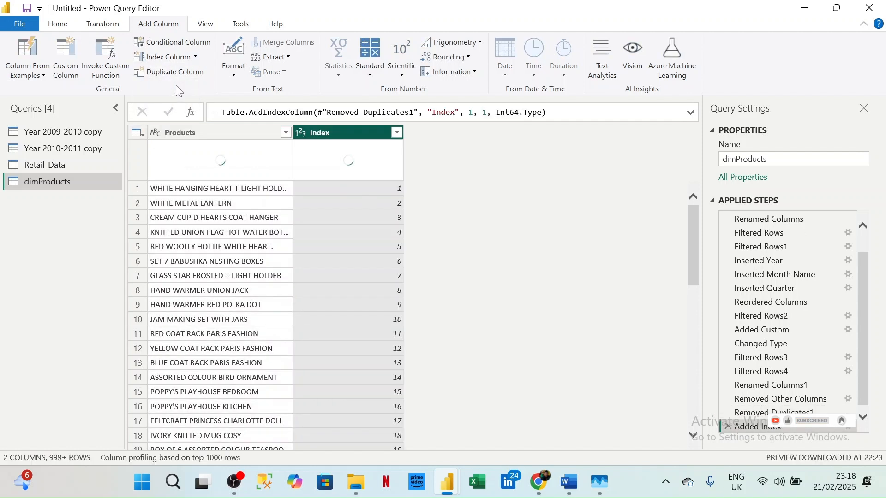
Rename the Index column to ProductID and move it before the Products column.
double_click(342, 133)
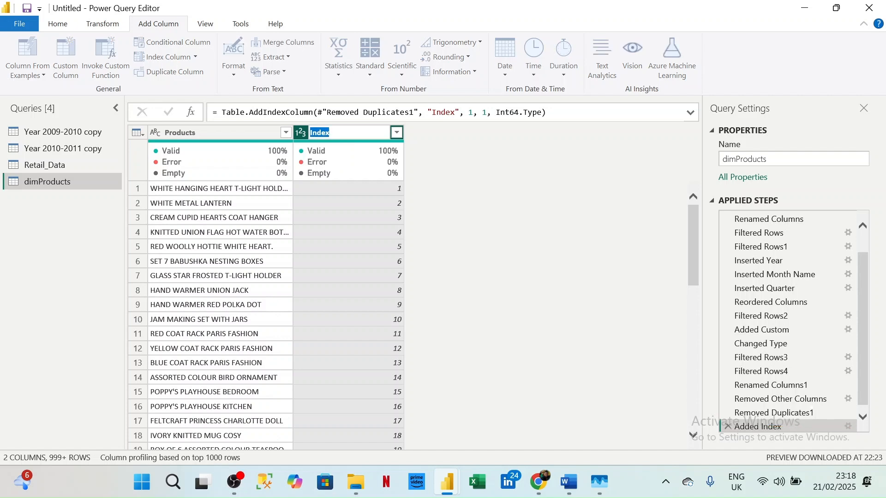
type("ProductID")
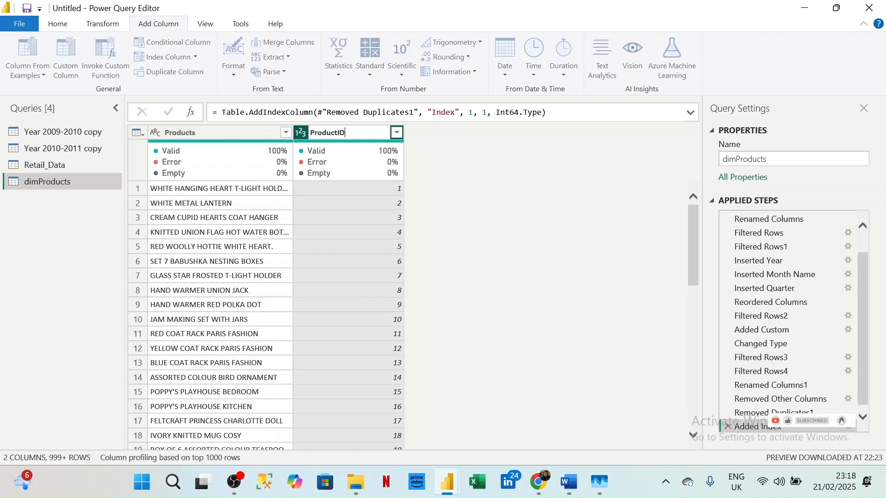
key("Return")
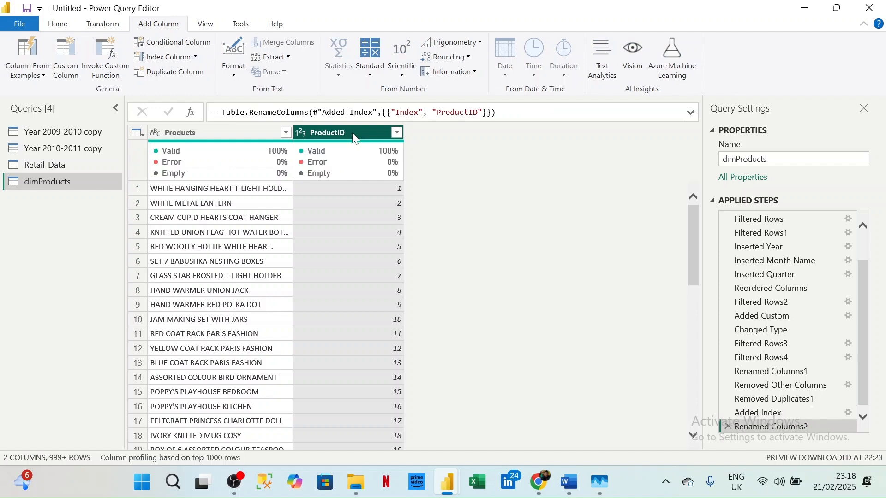
left_click_drag(354, 138, 215, 148)
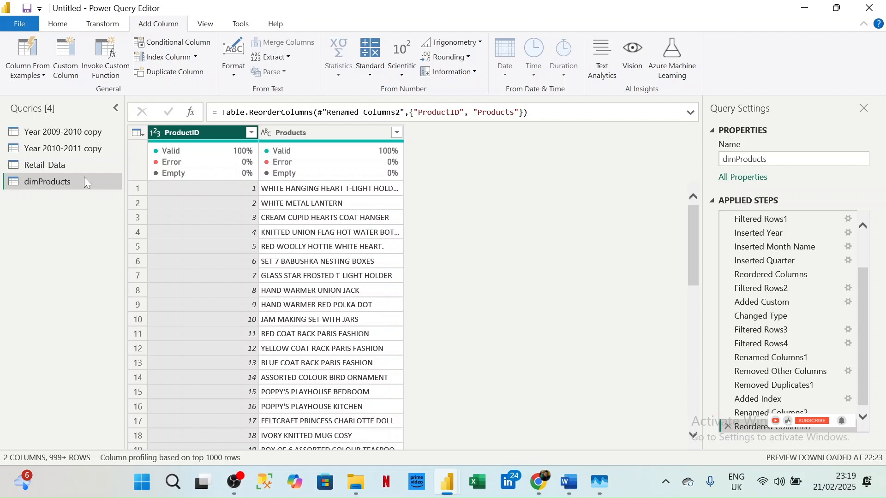
Duplicate the Retail_Data query and rename the copy dimCountry.
left_click(46, 167)
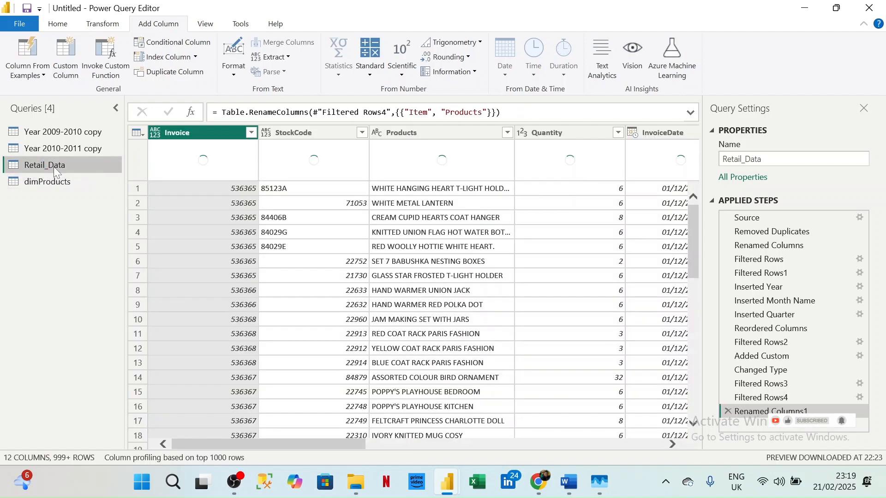
right_click(48, 165)
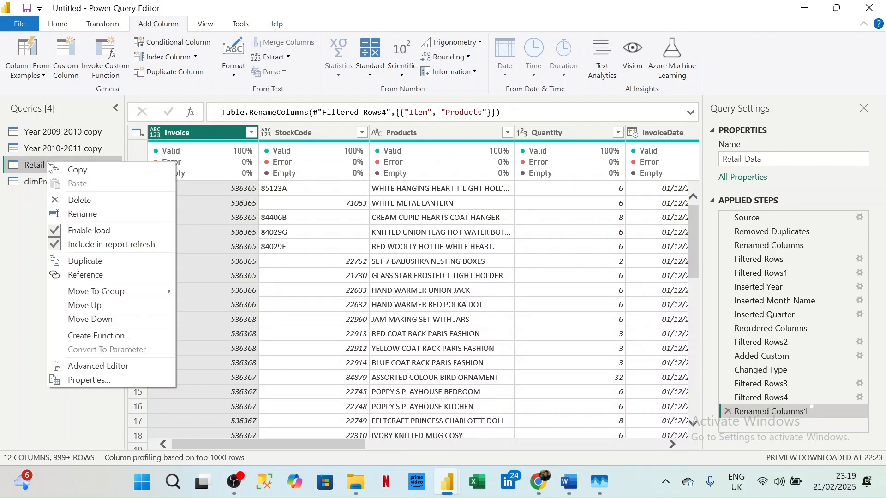
left_click(87, 262)
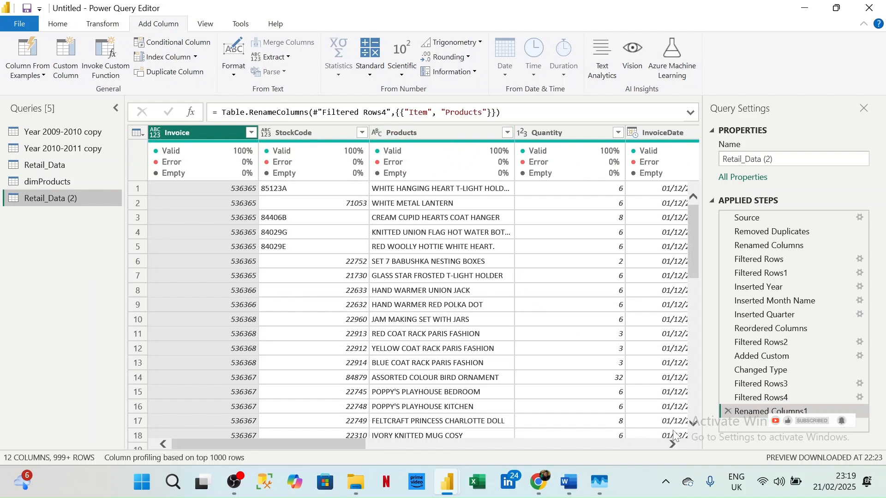
left_click(808, 159)
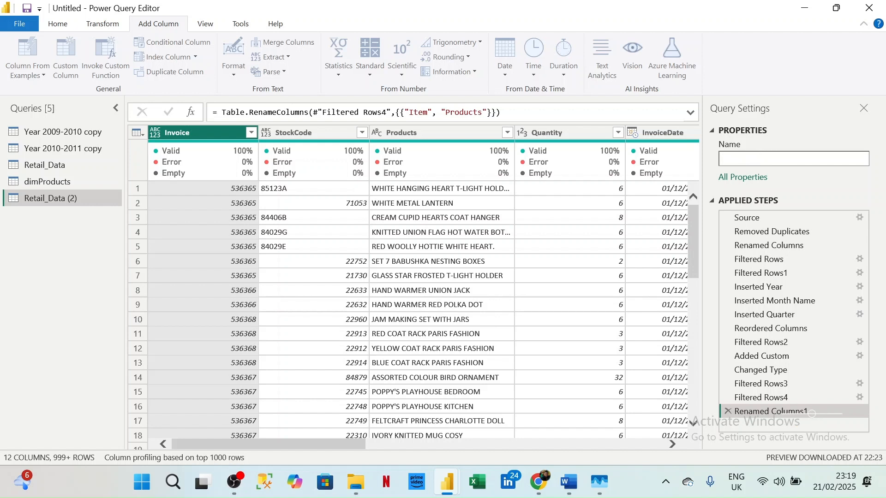
type("D")
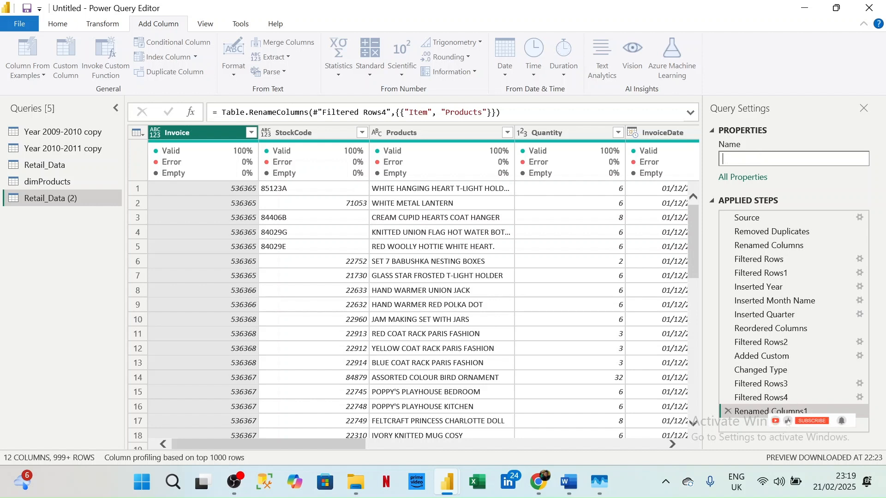
type("imCountr")
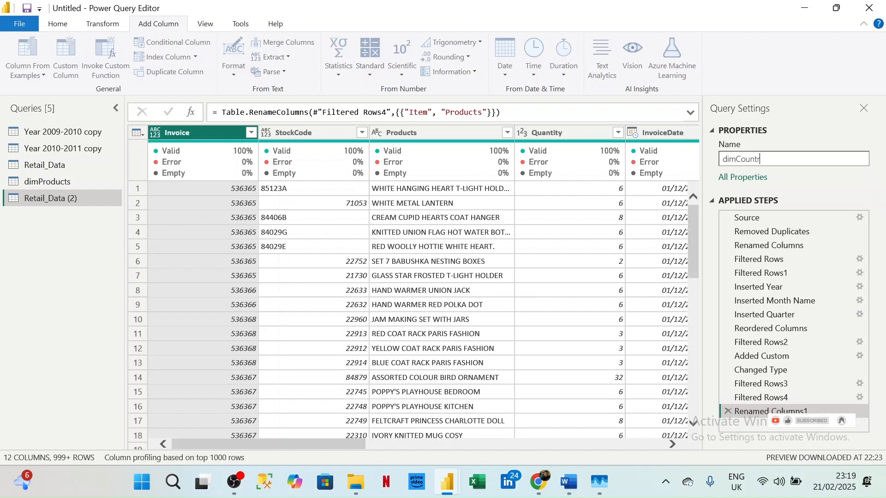
type("y")
key("Return")
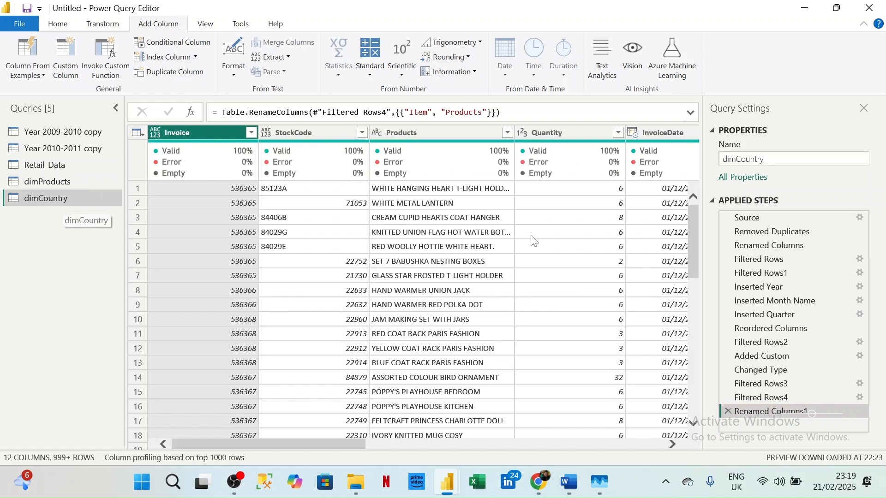
Remove every column except Country from dimCountry and remove the duplicate rows from the table.
left_click(673, 444)
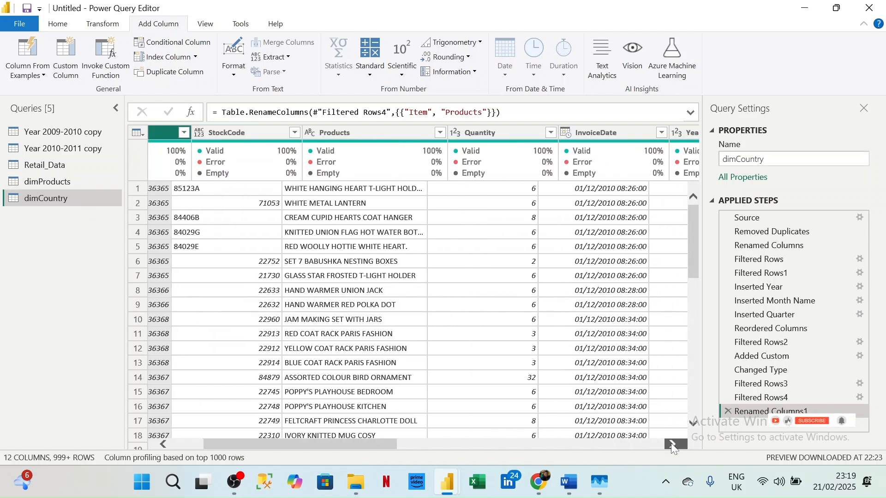
left_click_drag(672, 444, 673, 444)
left_click(523, 133)
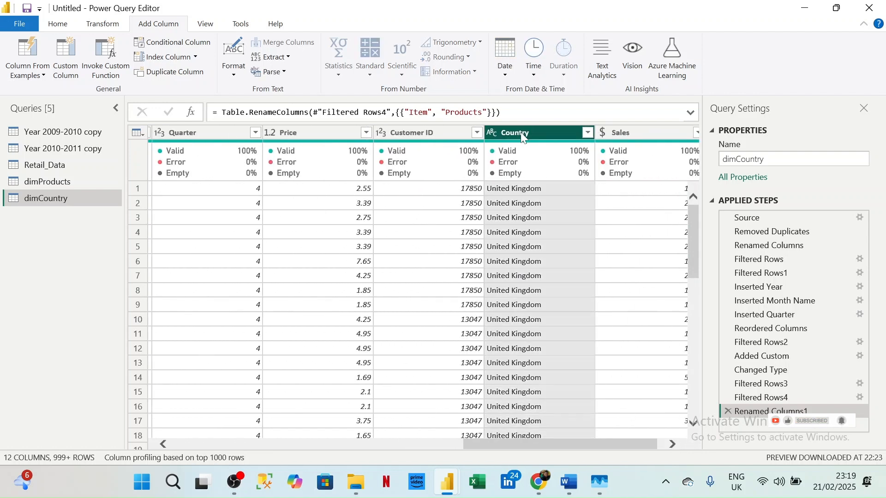
right_click(523, 133)
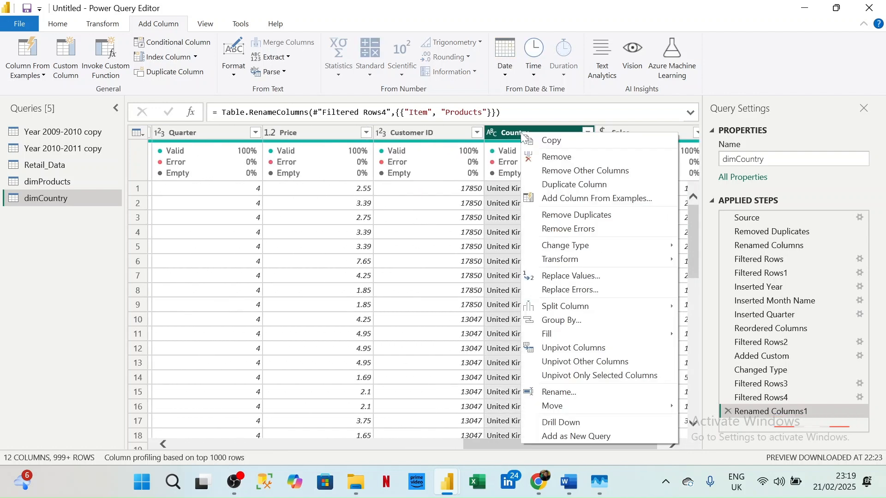
left_click(557, 171)
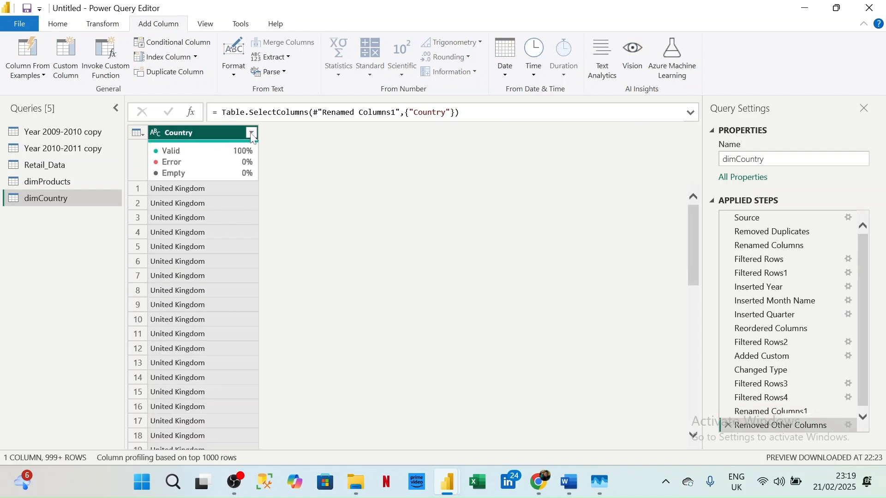
left_click(252, 132)
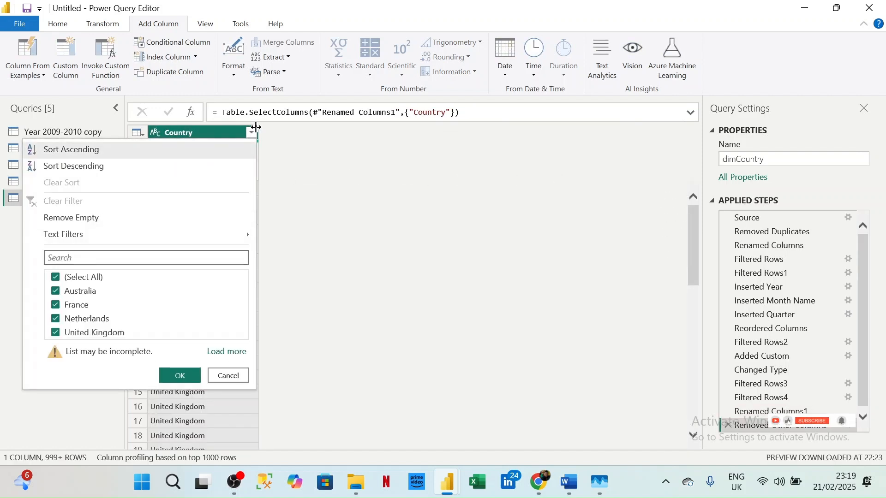
left_click(252, 132)
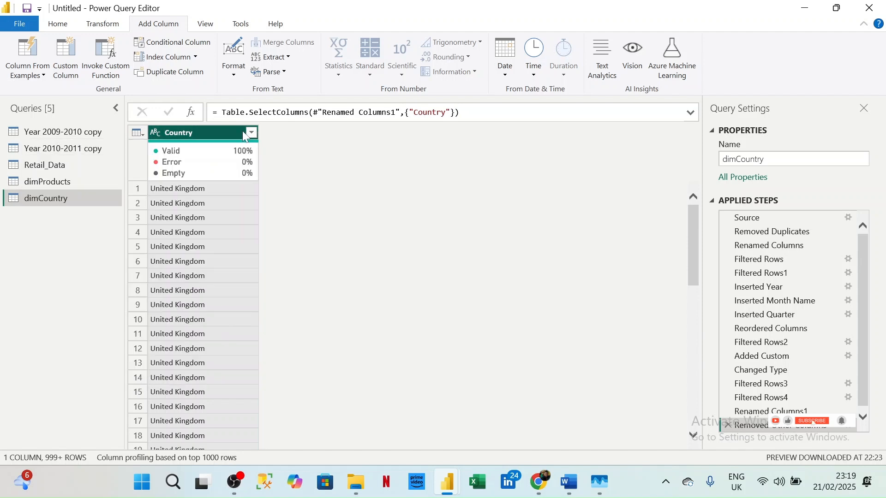
left_click(139, 133)
left_click(178, 389)
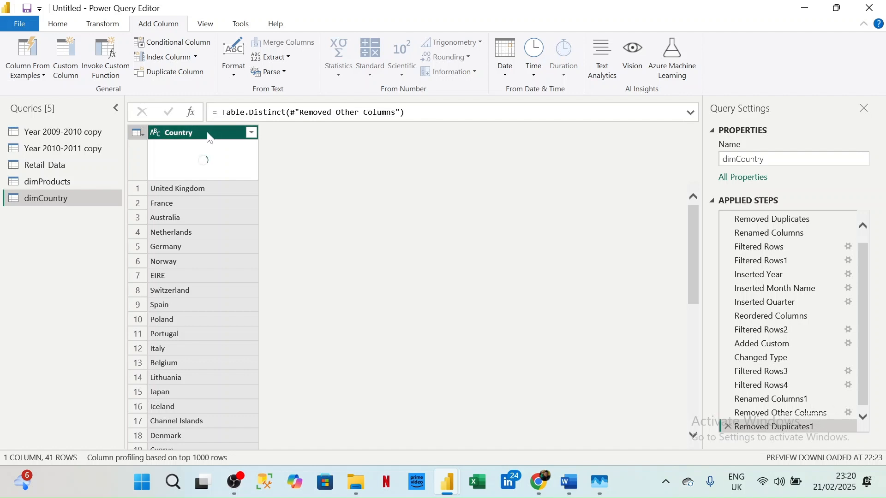
Add an index column starting from 1 named Country ID to dimCountry and place it before the Country column.
left_click(196, 58)
left_click(176, 86)
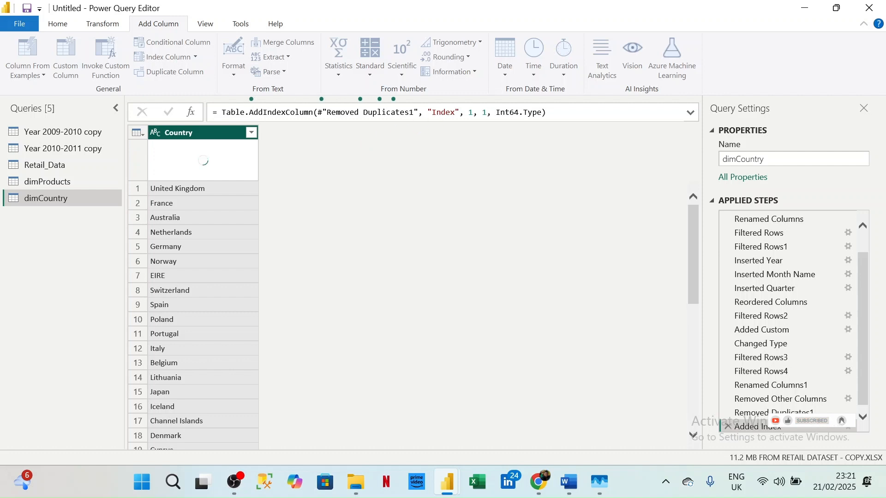
left_click(455, 112)
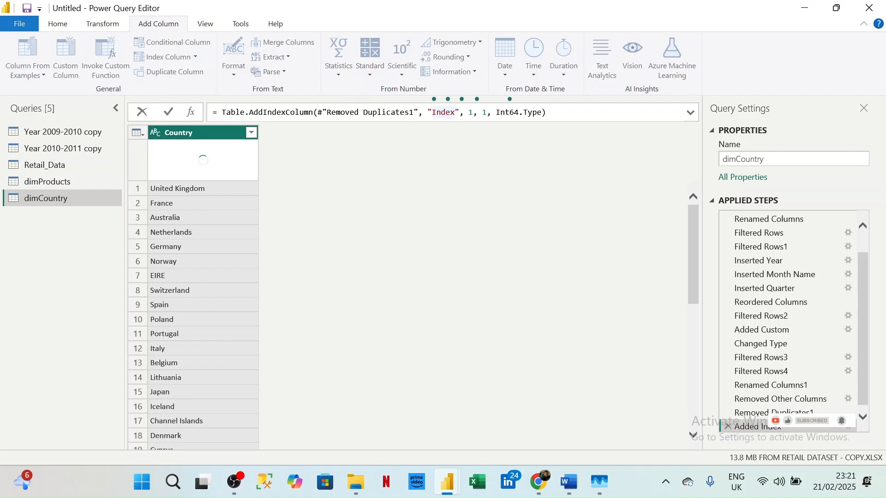
key("BackSpace")
key("BackSpace")
key("BackSpace")
key("BackSpace")
key("BackSpace")
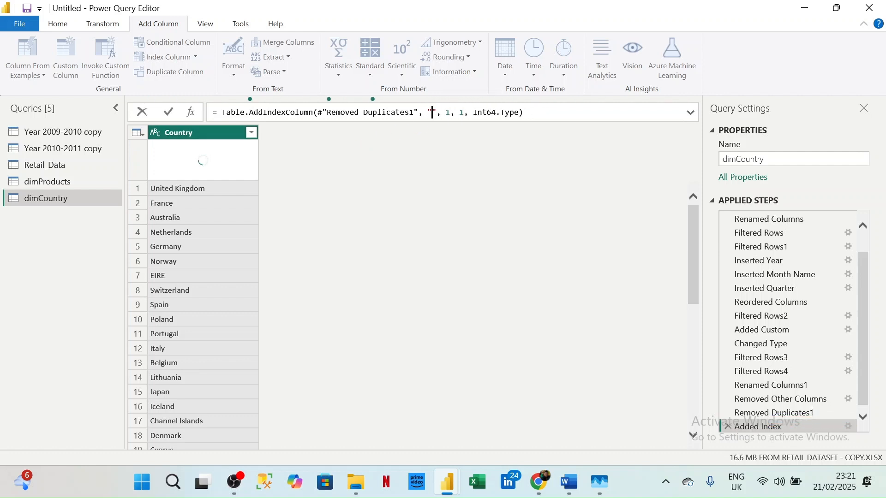
type("Countr")
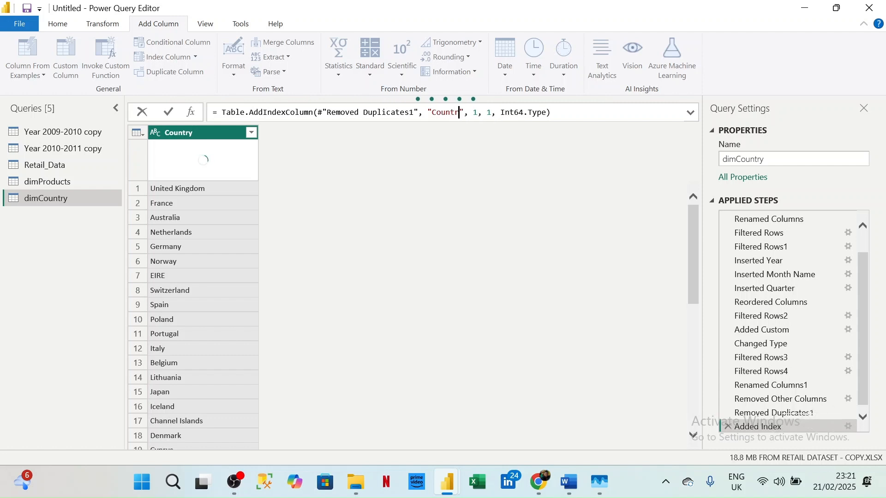
type("y")
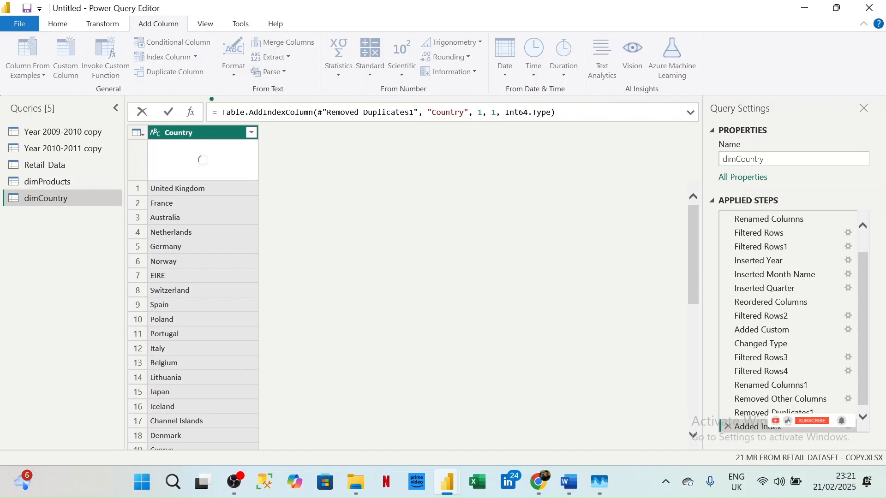
type(" ID")
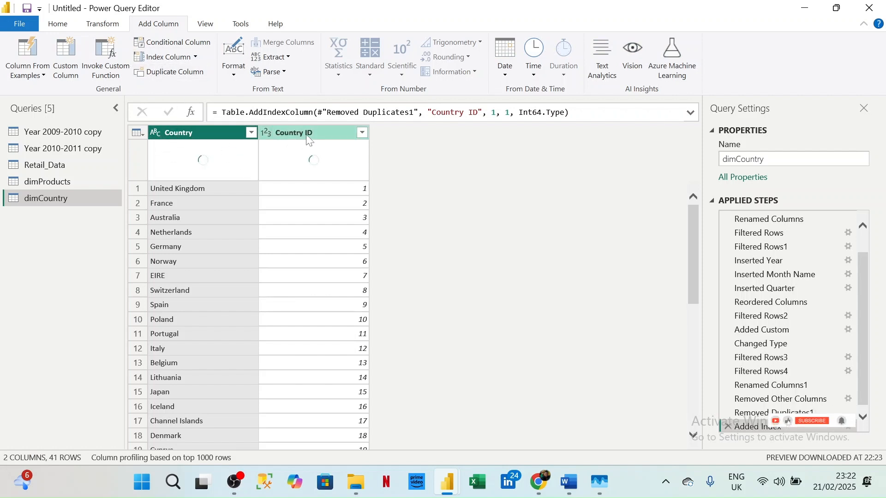
left_click_drag(309, 139, 194, 156)
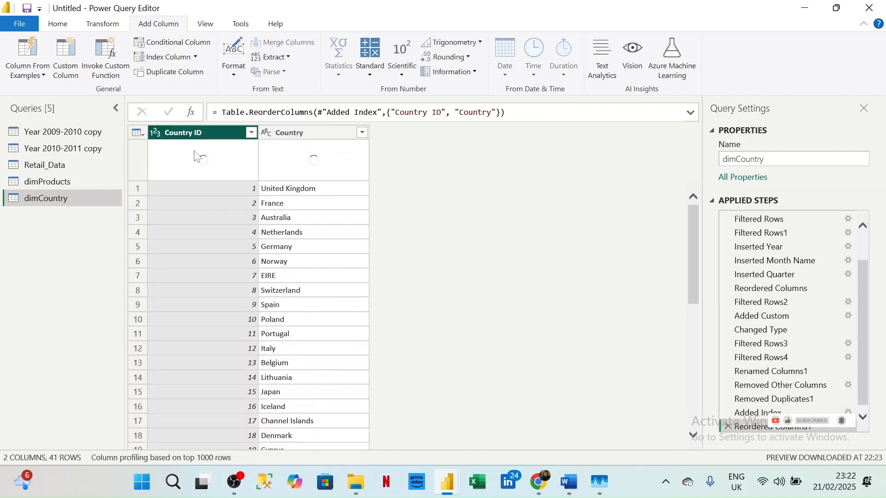
Look through the columns of the Retail_Data query as far as the Customer ID column.
left_click(49, 166)
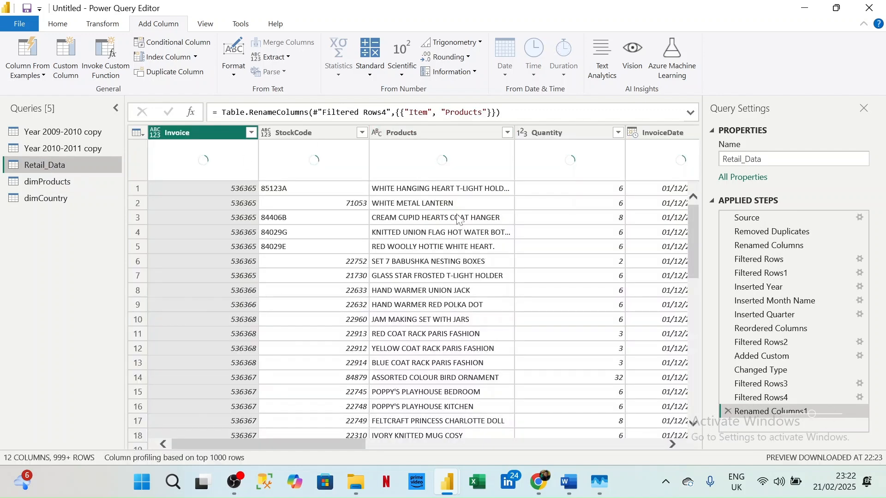
left_click(672, 444)
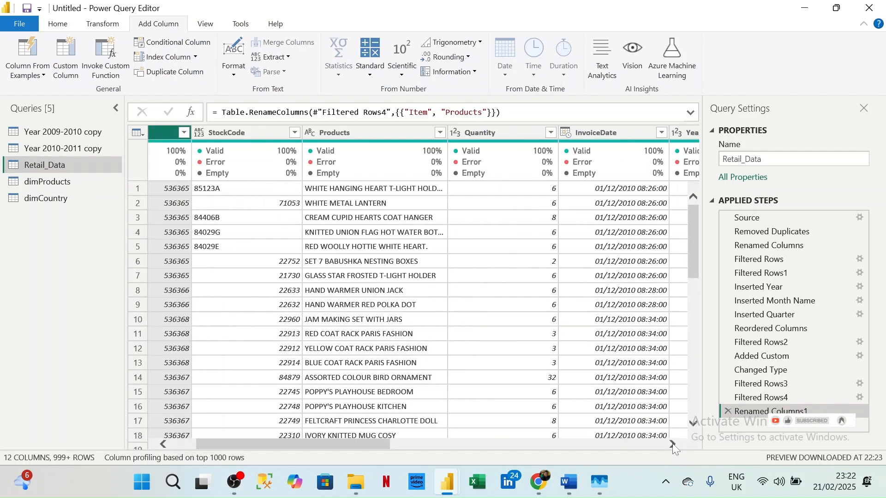
left_click(671, 444)
left_click(672, 443)
left_click(671, 444)
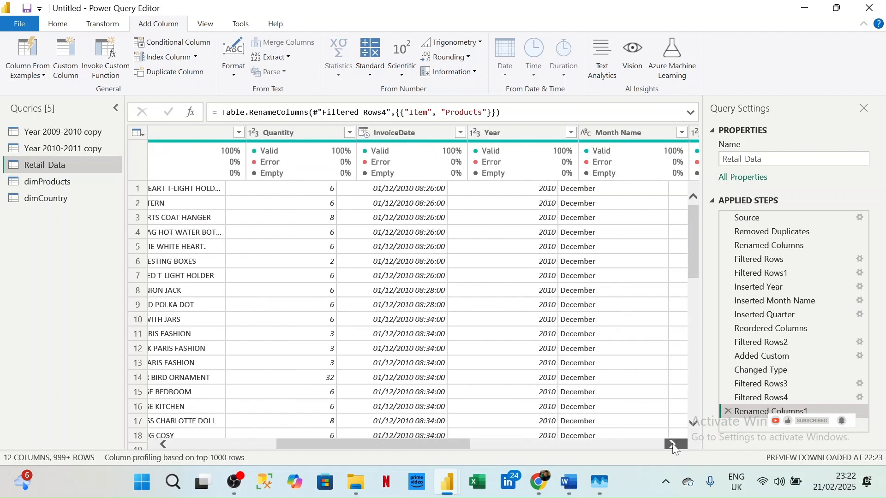
left_click(671, 444)
left_click(672, 444)
left_click(672, 444)
left_click(671, 444)
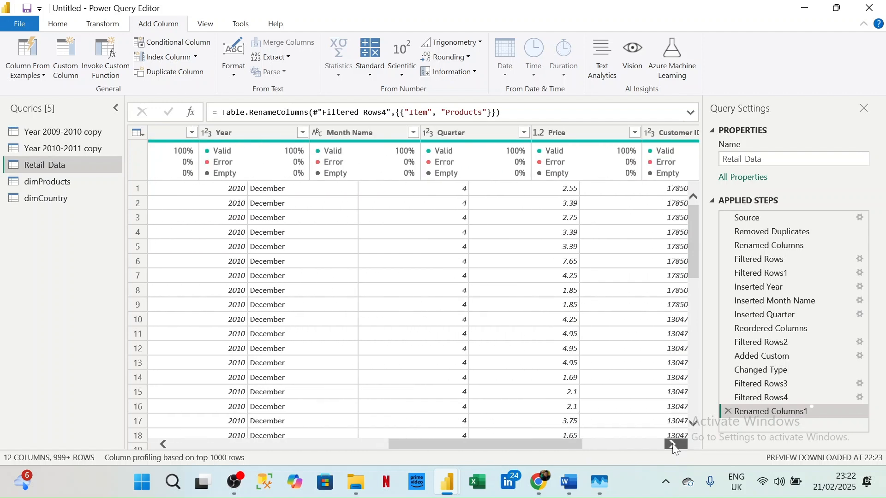
left_click(671, 444)
left_click(671, 444)
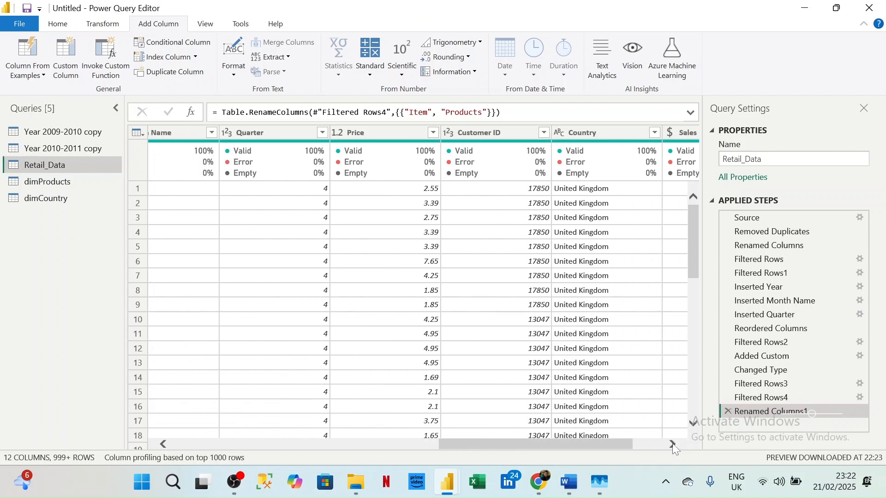
left_click(483, 131)
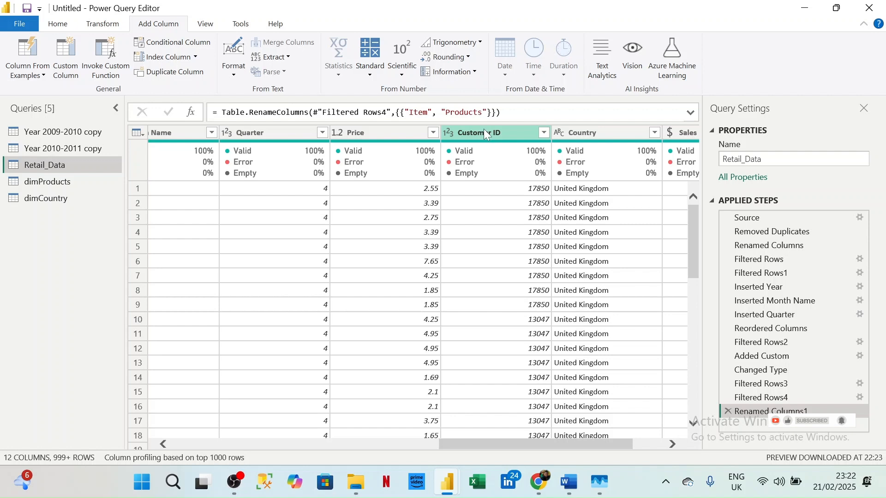
left_click(486, 134)
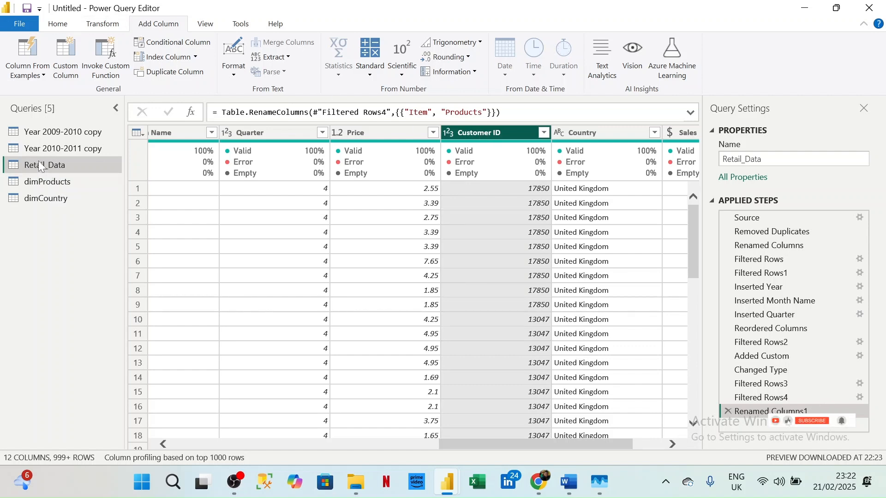
Duplicate the Retail_Data query and rename the copy dimCustomer.
right_click(45, 170)
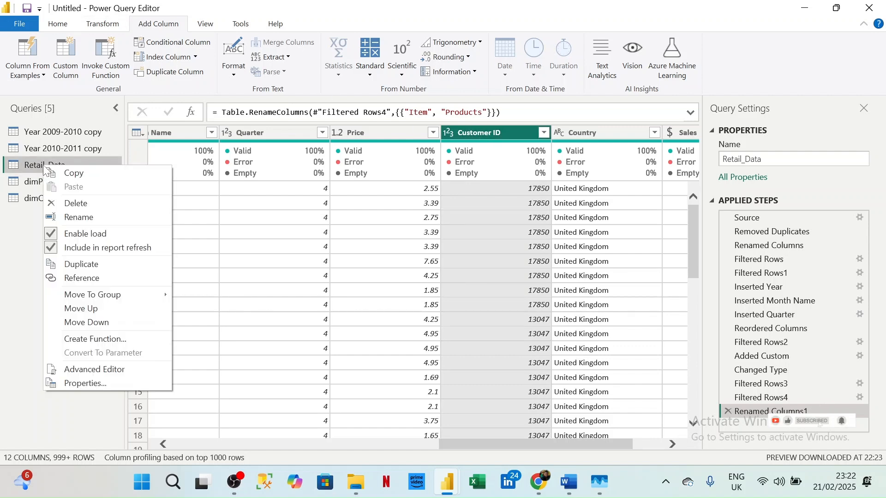
left_click(80, 265)
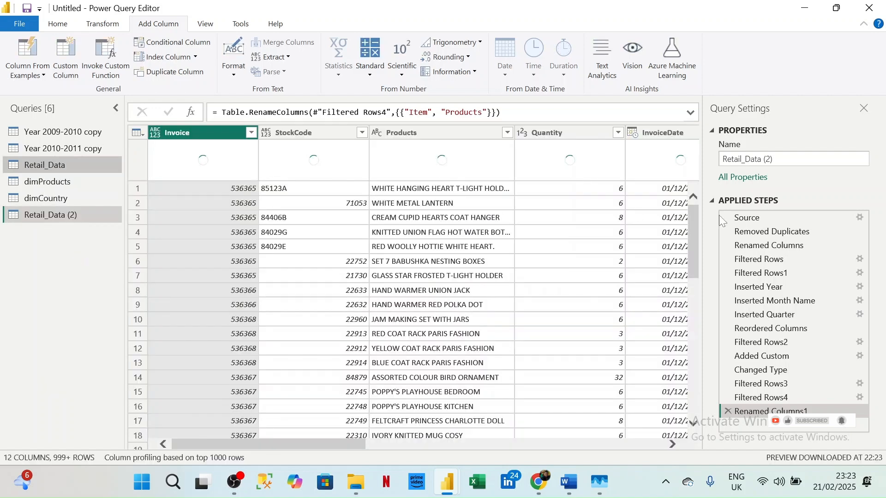
left_click(798, 158)
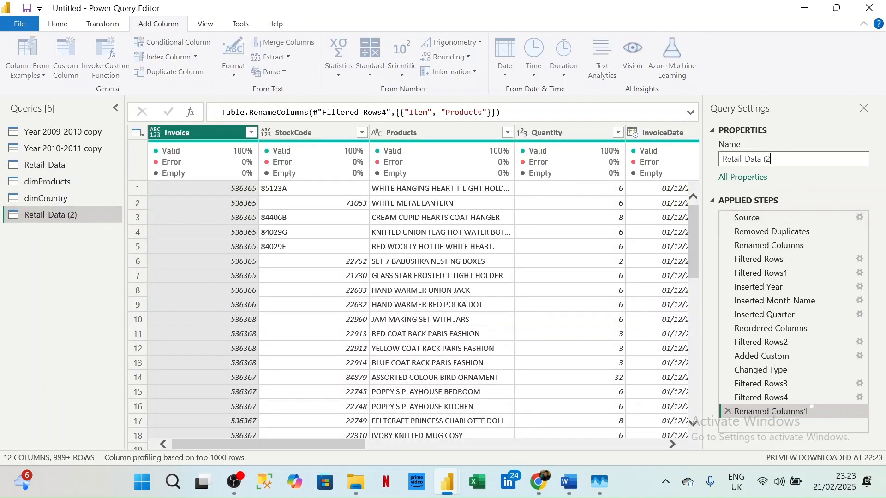
type("dimCustomer")
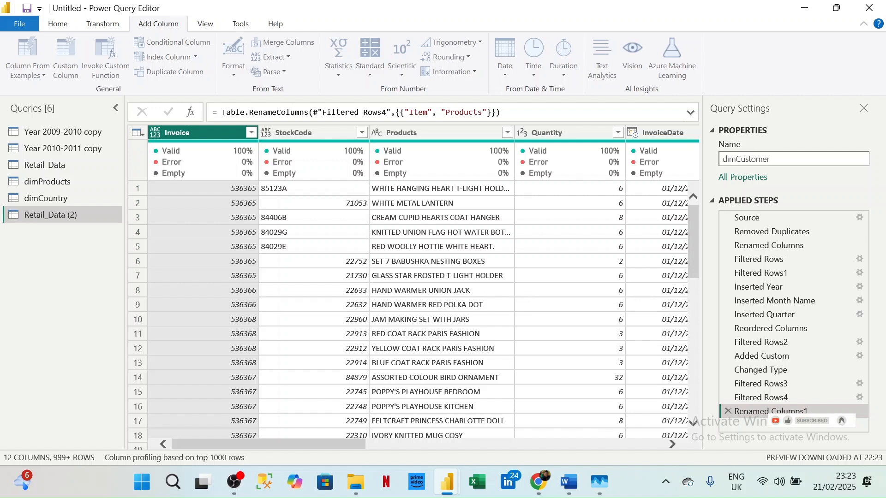
key("Return")
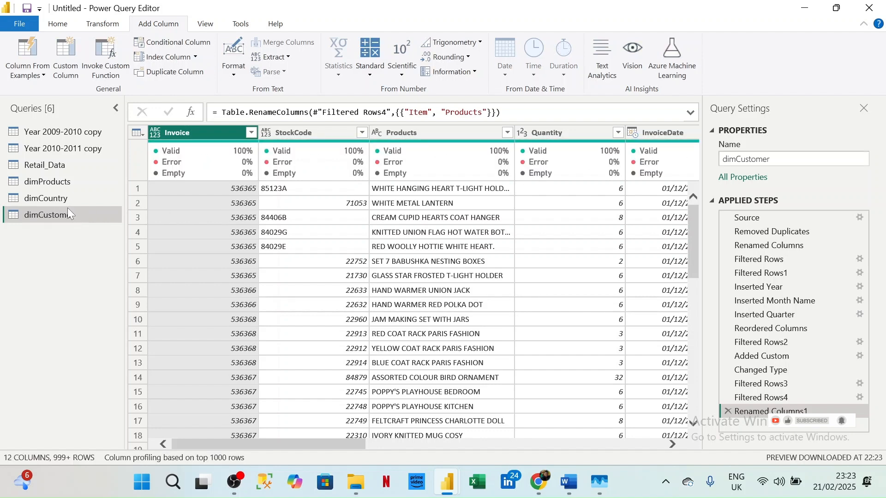
Remove every column except Customer ID from dimCustomer and remove the duplicate rows from the table.
left_click(667, 444)
left_click(666, 445)
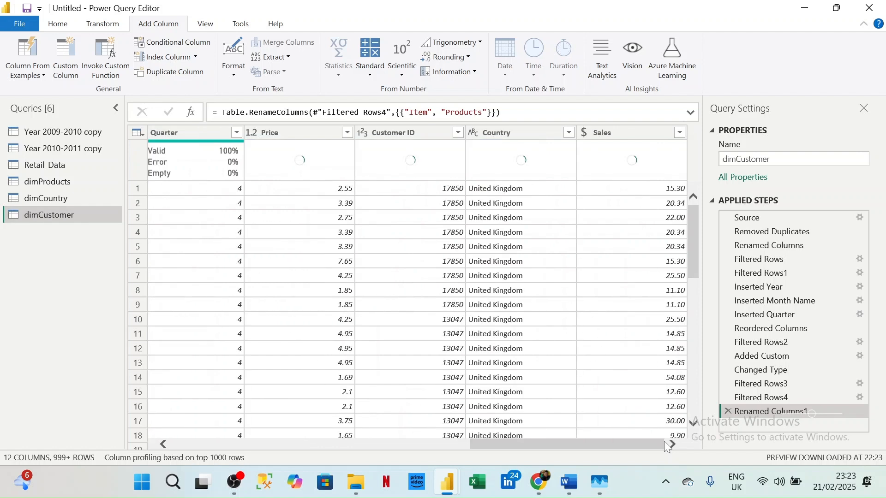
left_click(390, 131)
right_click(390, 130)
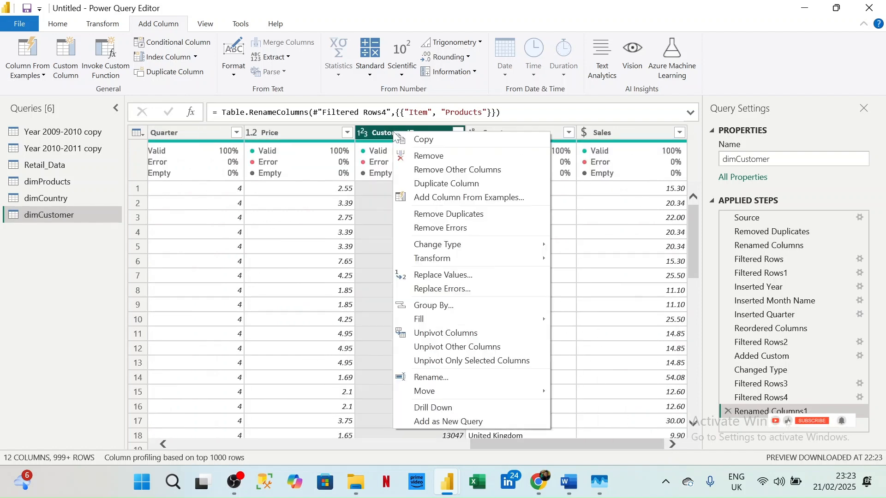
left_click(448, 168)
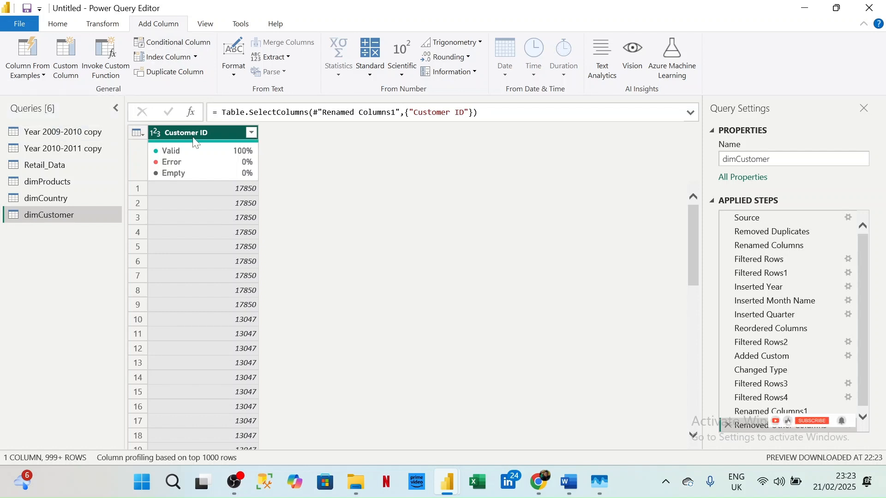
left_click(143, 135)
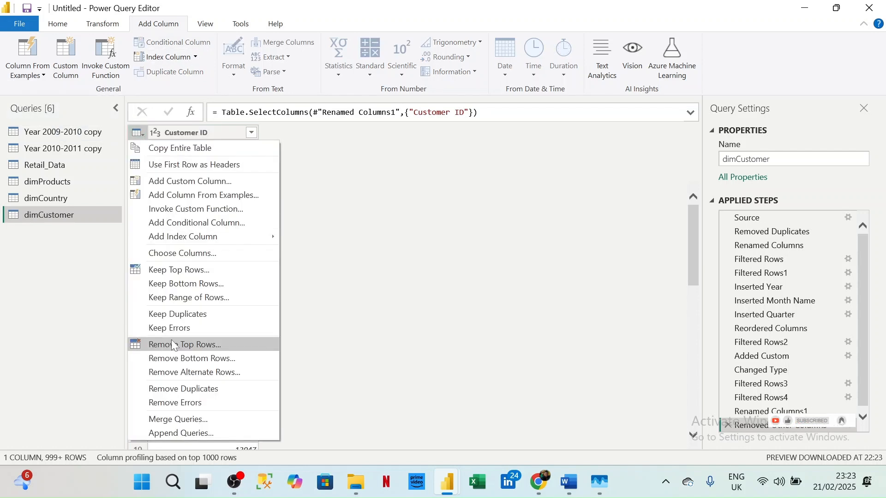
left_click(171, 389)
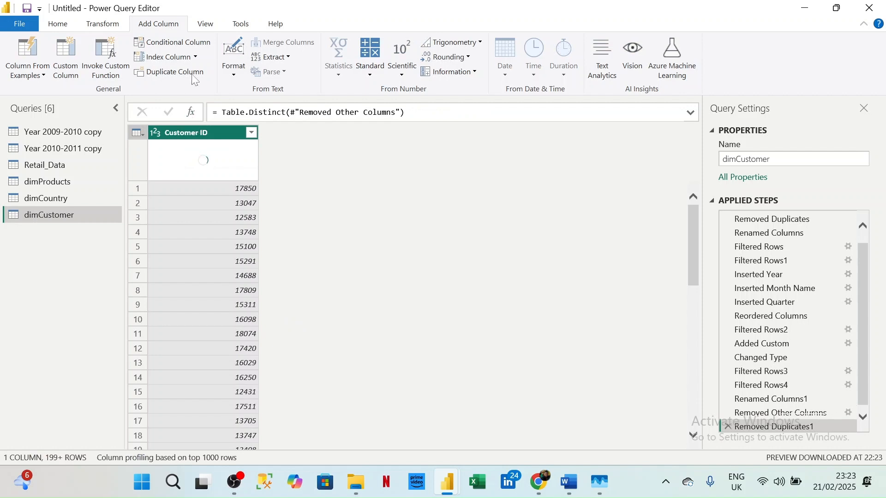
Add an index column starting from 1 to dimCustomer, rename it CustID and place it before the Customer ID column.
left_click(196, 57)
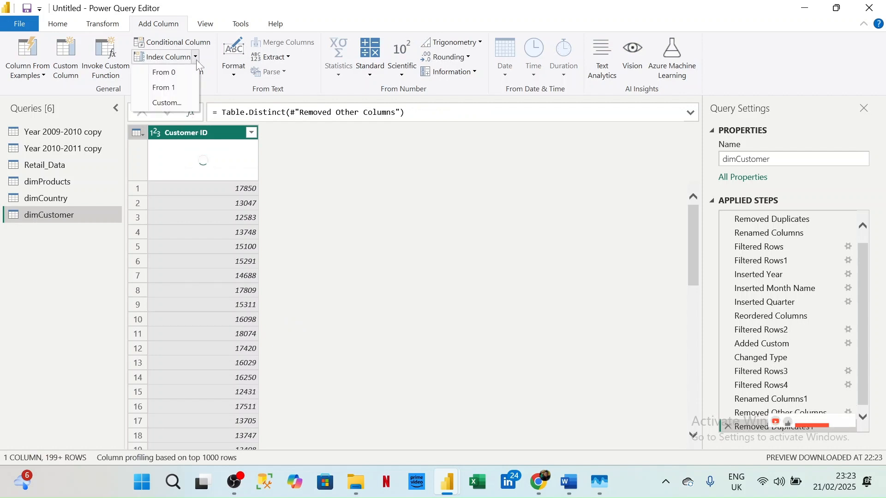
left_click(178, 88)
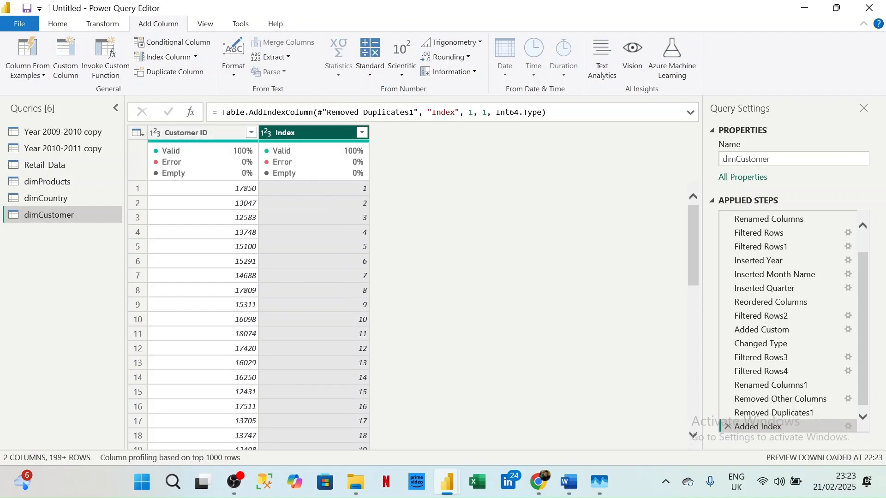
double_click(330, 136)
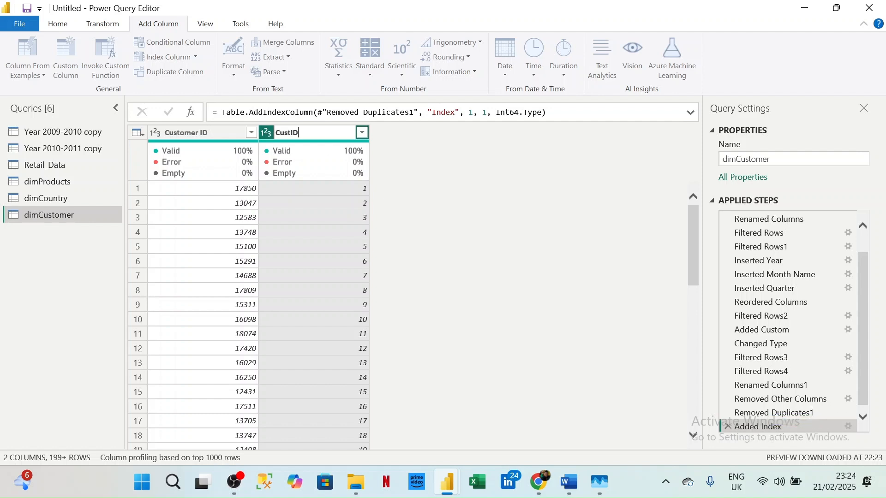
key("Return")
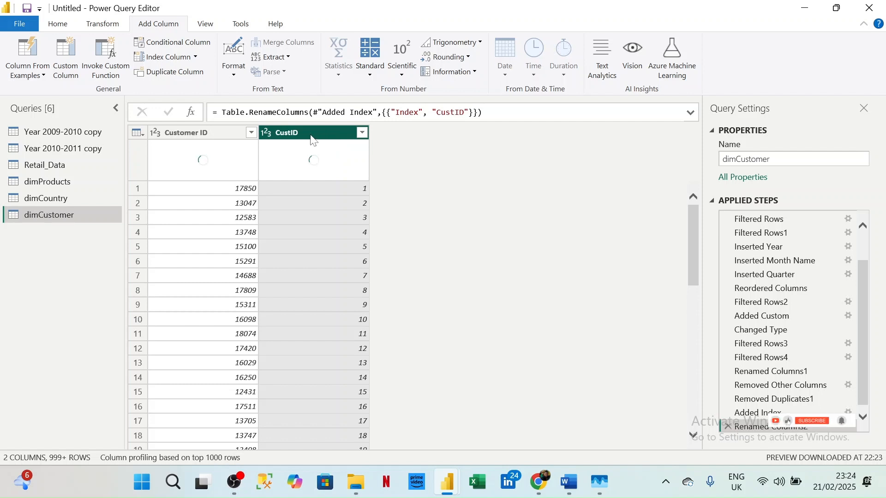
left_click_drag(312, 139, 201, 148)
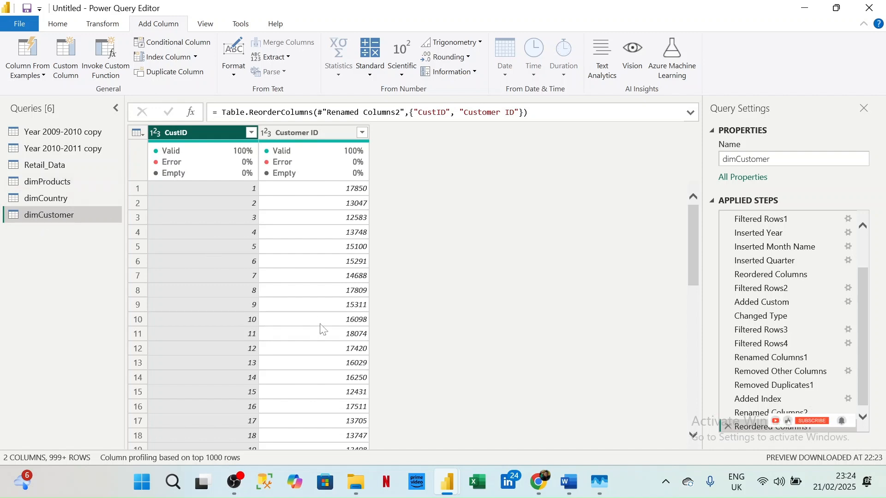
Switch to Word to read the Retail Analysis Project brief, and return to Power Query to review dimCountry and dimProducts.
mouse_move(569, 484)
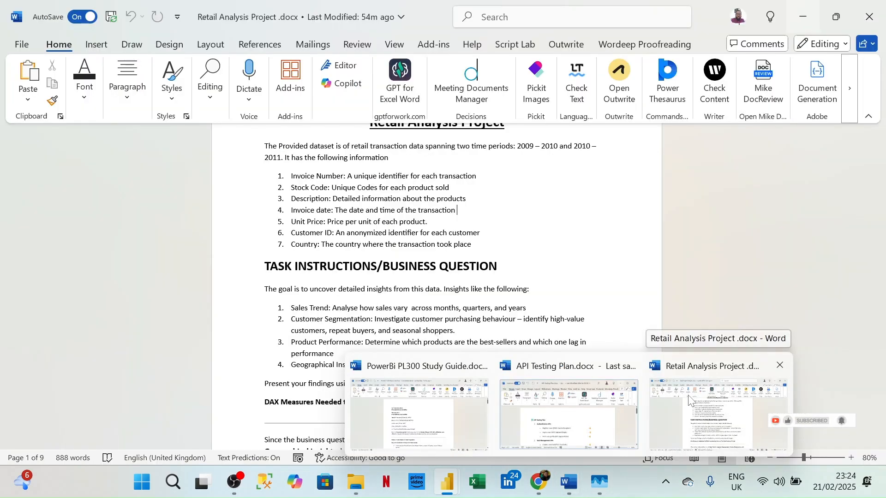
left_click(691, 399)
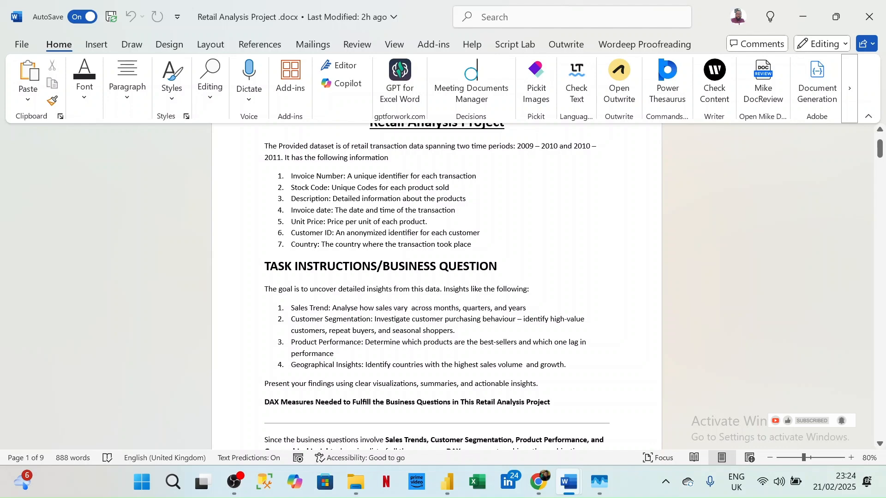
left_click(805, 17)
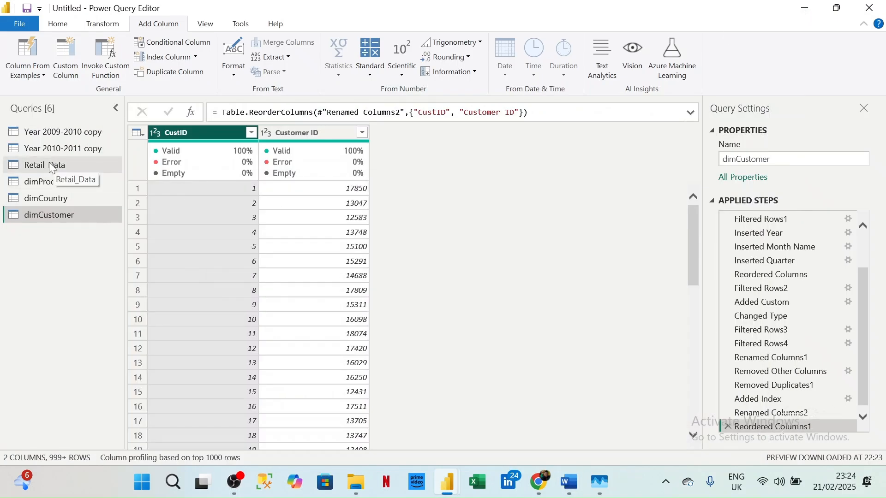
left_click(34, 198)
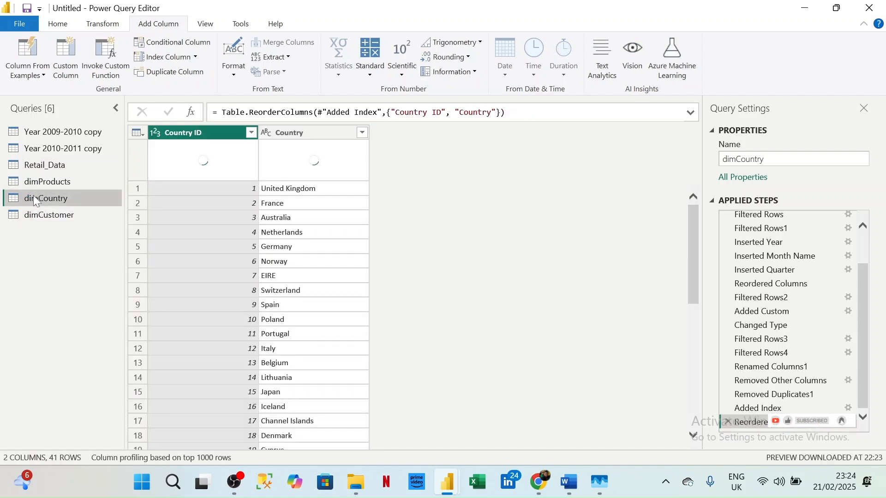
left_click(42, 182)
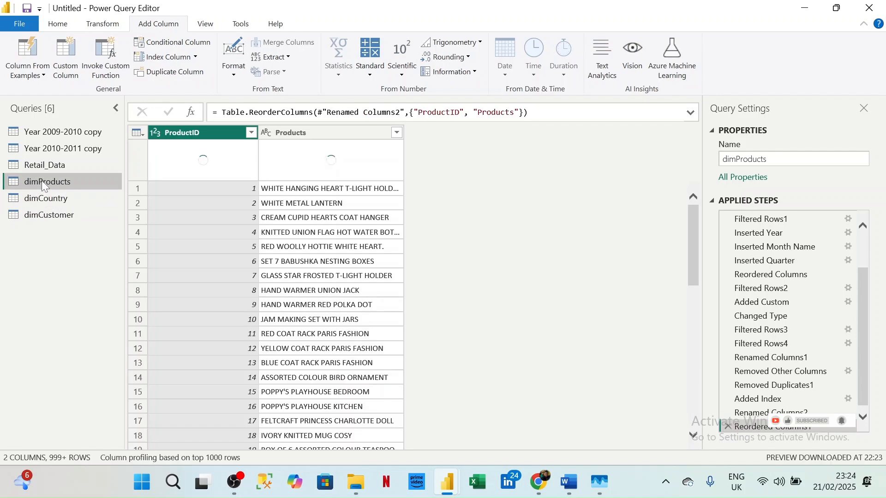
Merge the Retail_Data query with dimProducts, matching on the Products column of both tables with a Left Outer join.
left_click(53, 165)
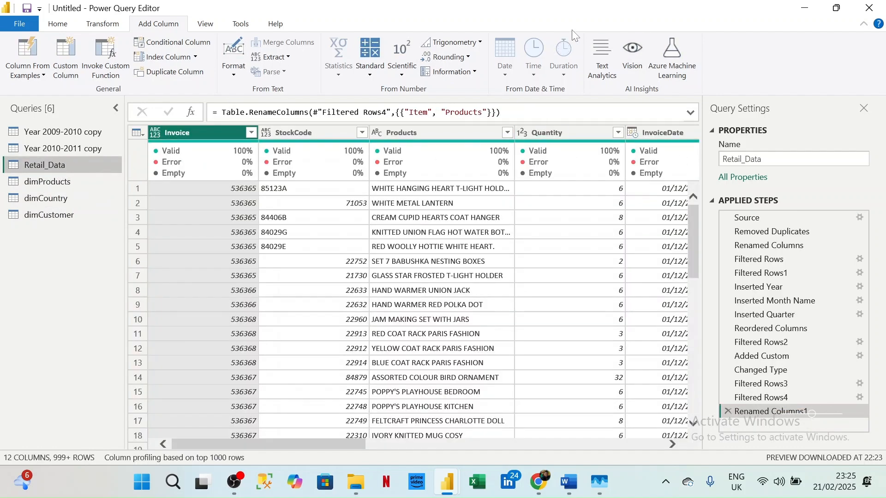
left_click(59, 26)
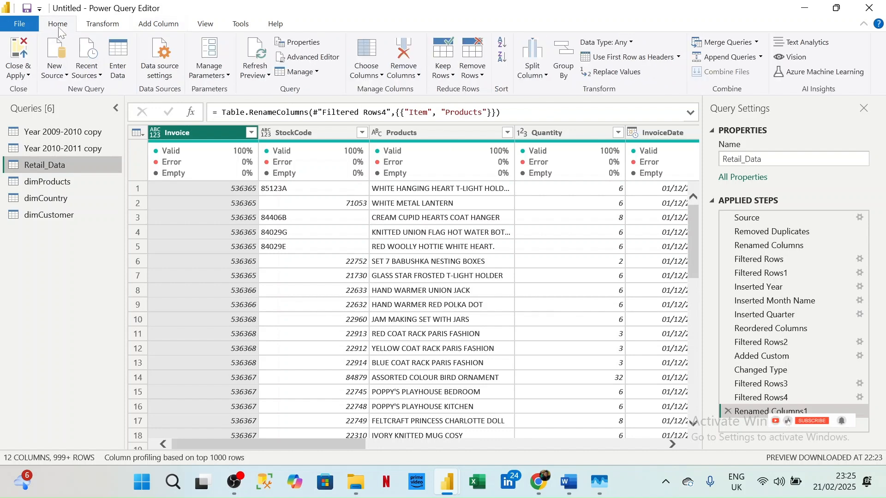
left_click(757, 43)
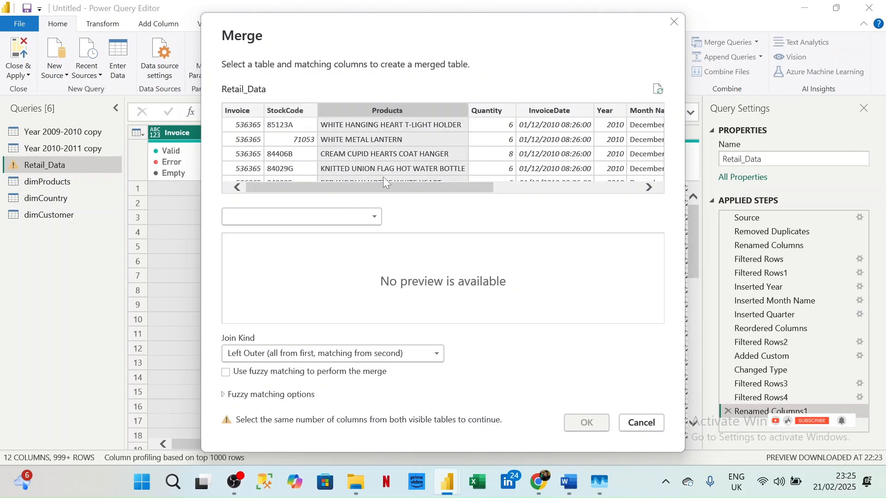
left_click(371, 216)
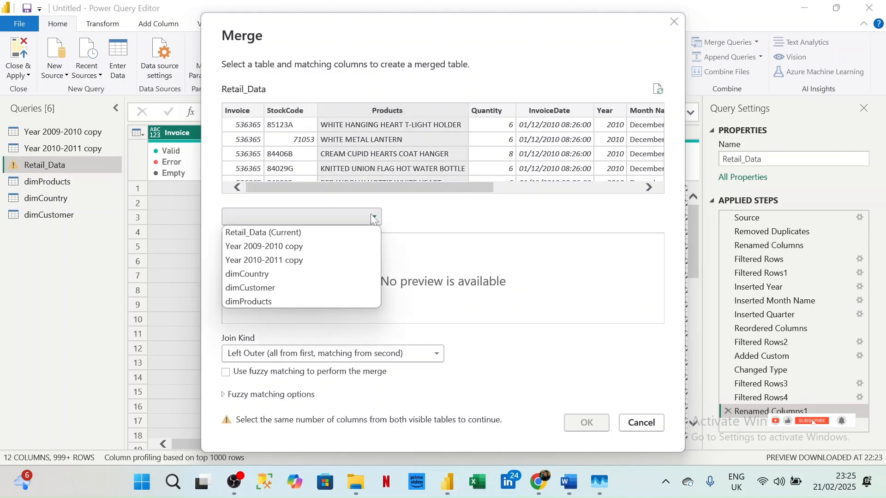
left_click(282, 302)
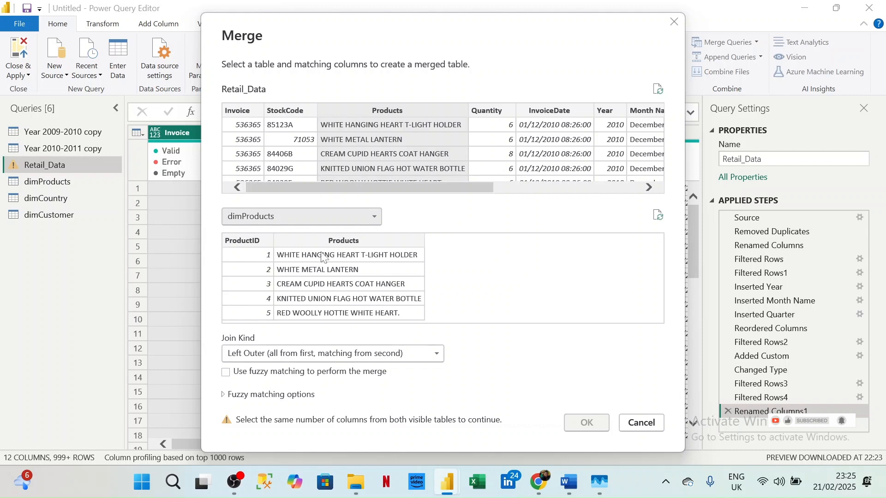
left_click(344, 240)
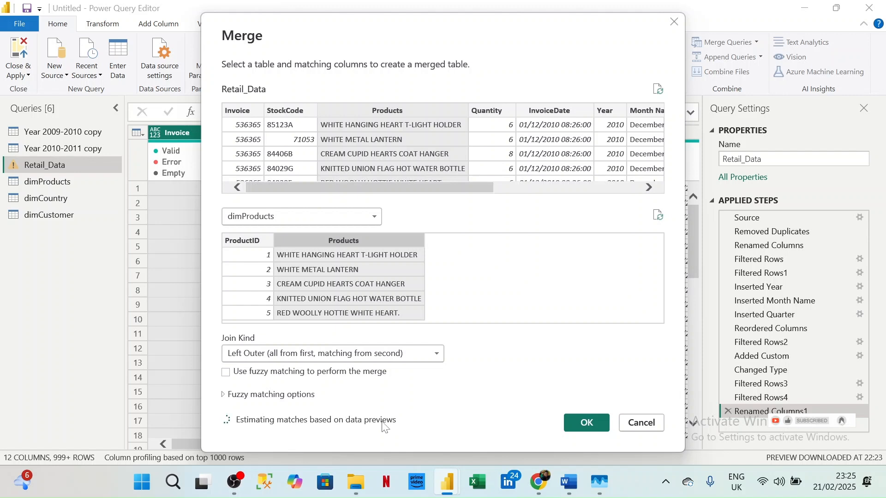
left_click(577, 433)
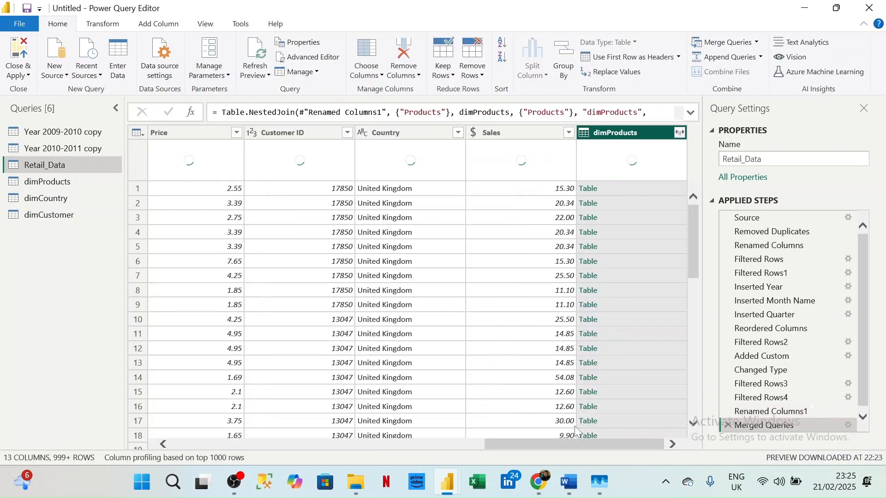
Expand the merged dimProducts column to only ProductID, without the original column name as prefix.
left_click(681, 133)
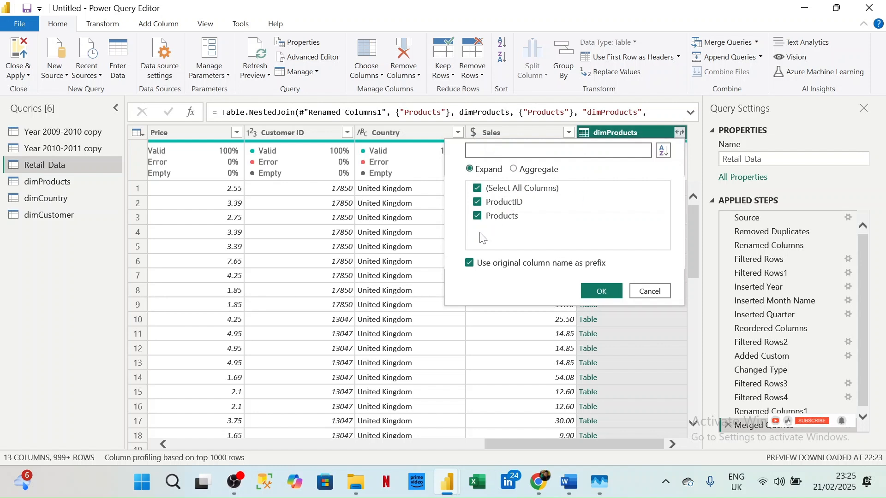
left_click(470, 265)
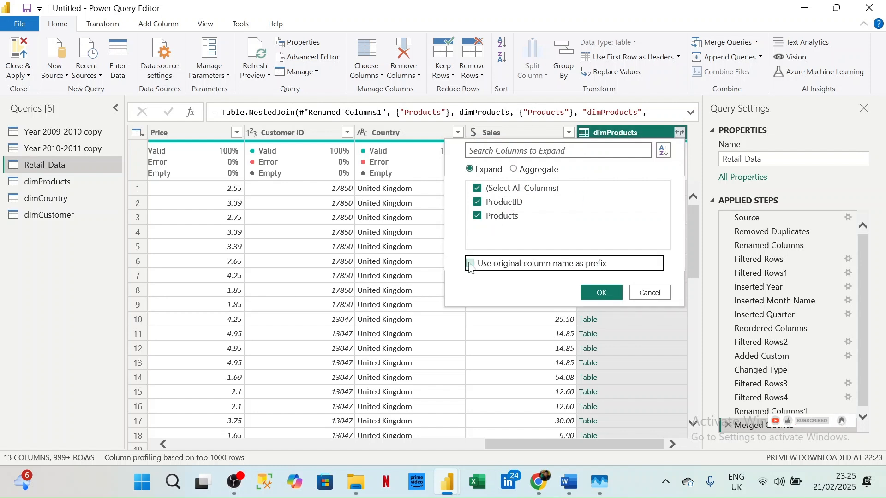
left_click(478, 218)
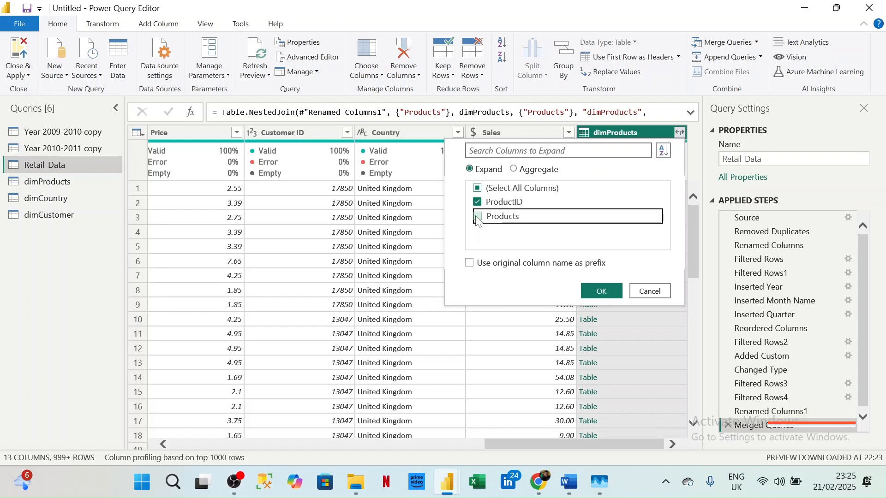
left_click(601, 293)
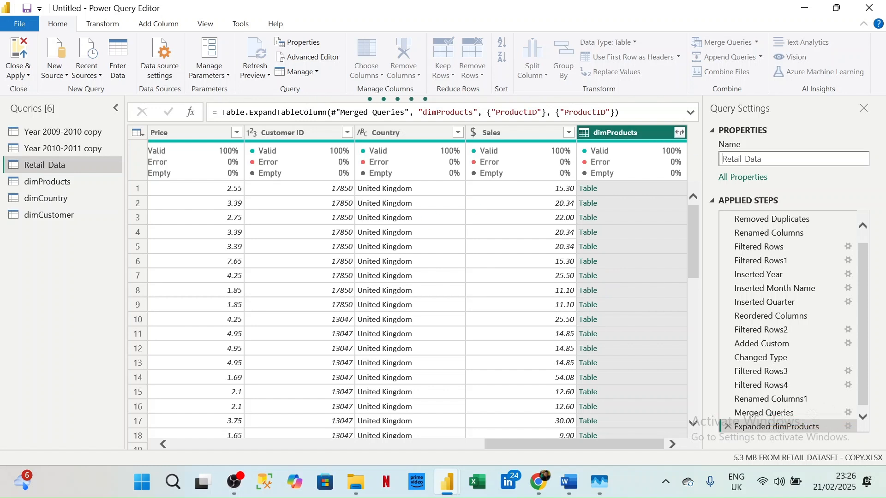
Rename the Retail_Data query to Fact_Retail_Data.
type("ACT")
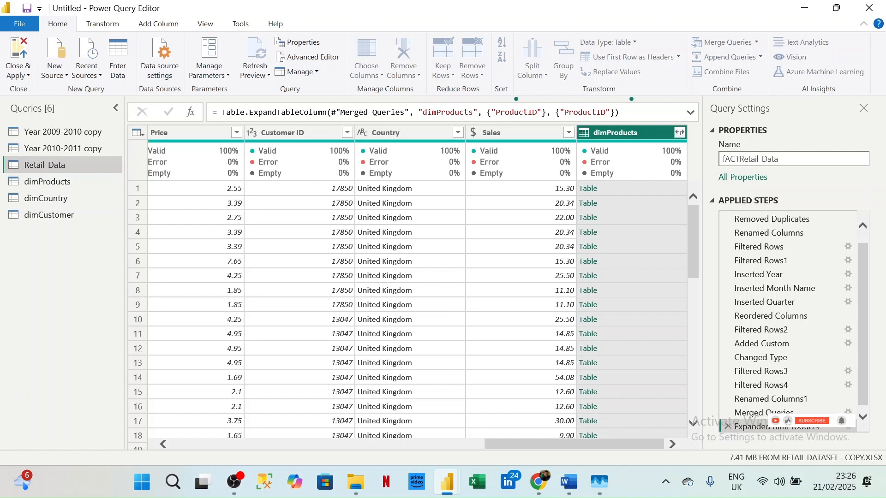
key("BackSpace")
key("BackSpace")
key("BackSpace")
key("BackSpace")
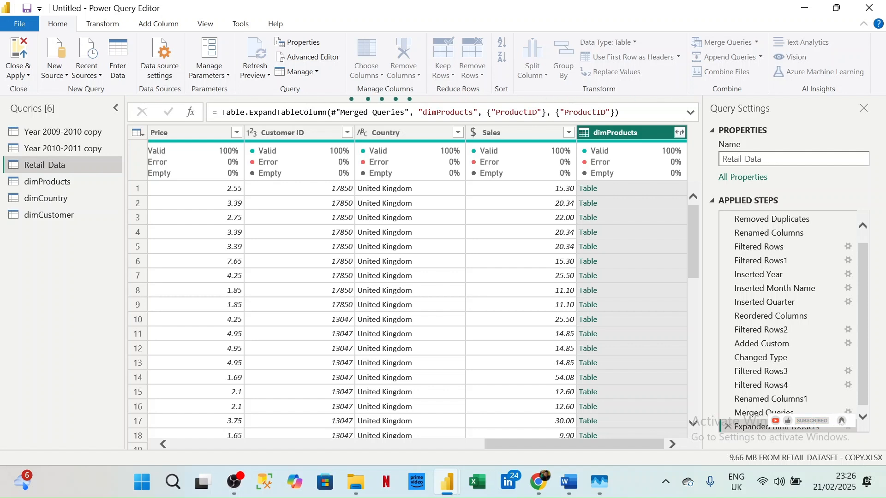
type("Fact_")
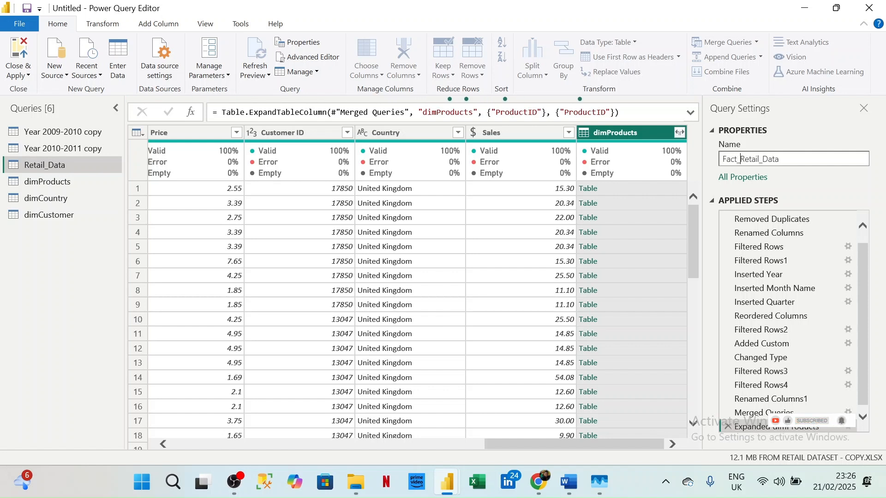
key("Return")
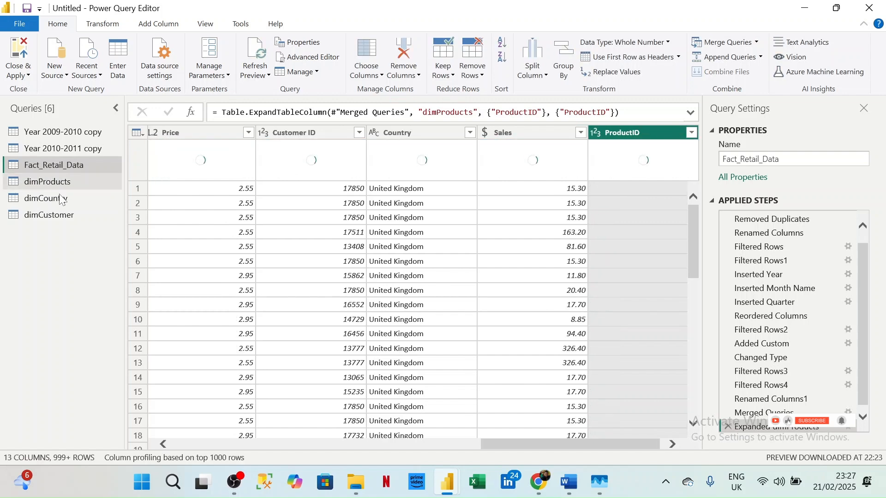
Merge Fact_Retail_Data with dimCountry on the Country column and expand only Country ID, without the original column name as prefix.
left_click(724, 42)
left_click(302, 216)
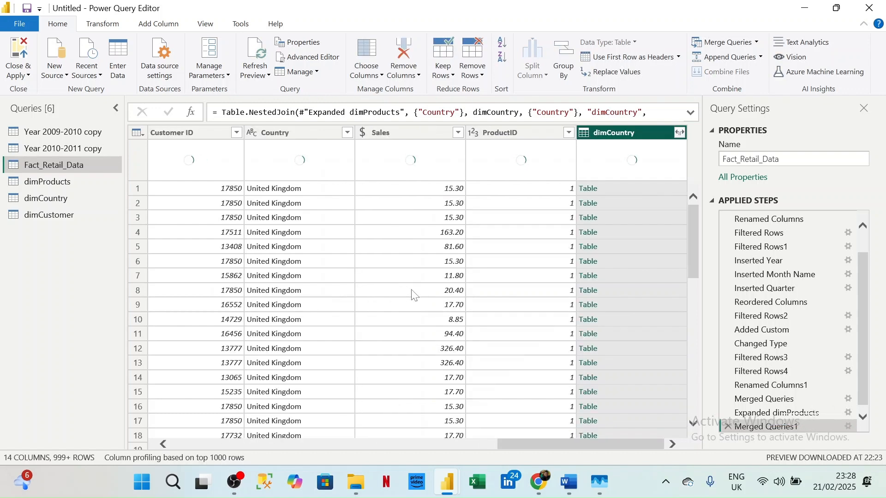
left_click(680, 133)
left_click(477, 216)
left_click(477, 261)
left_click(599, 291)
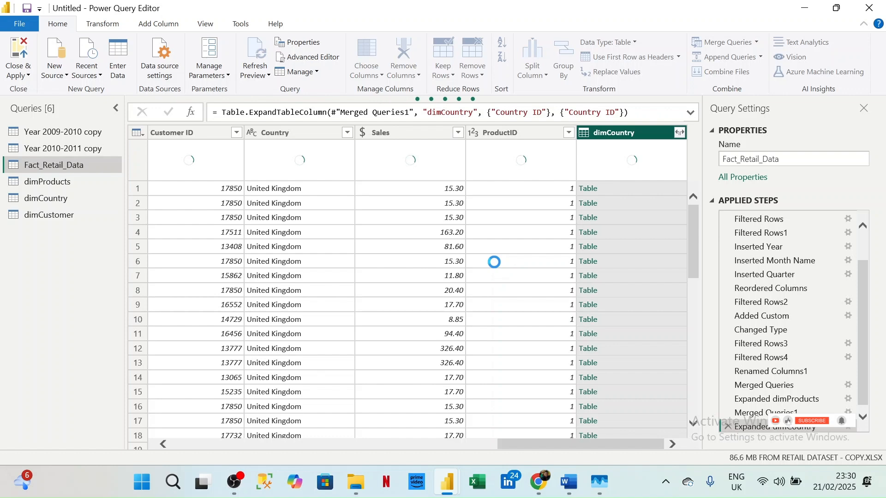
Merge Fact_Retail_Data with dimCustomer on the Customer ID column and expand only CustID from the merged table.
left_click(725, 42)
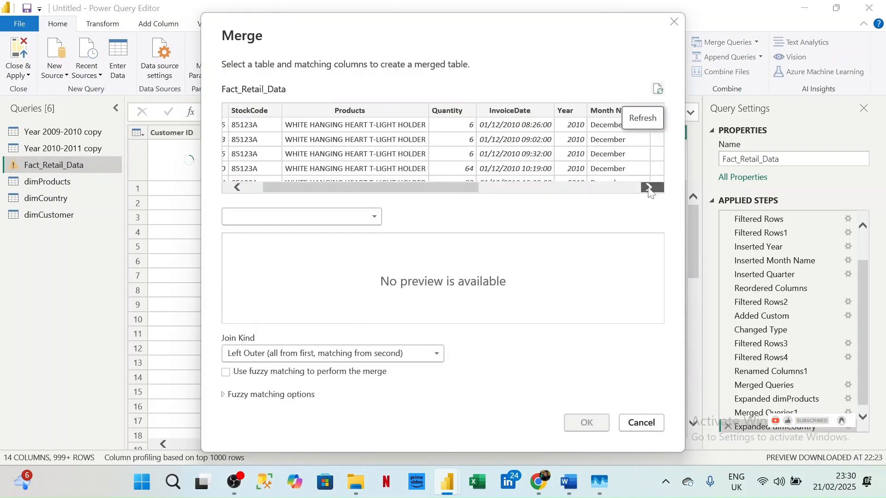
left_click(302, 217)
left_click(251, 286)
left_click(581, 422)
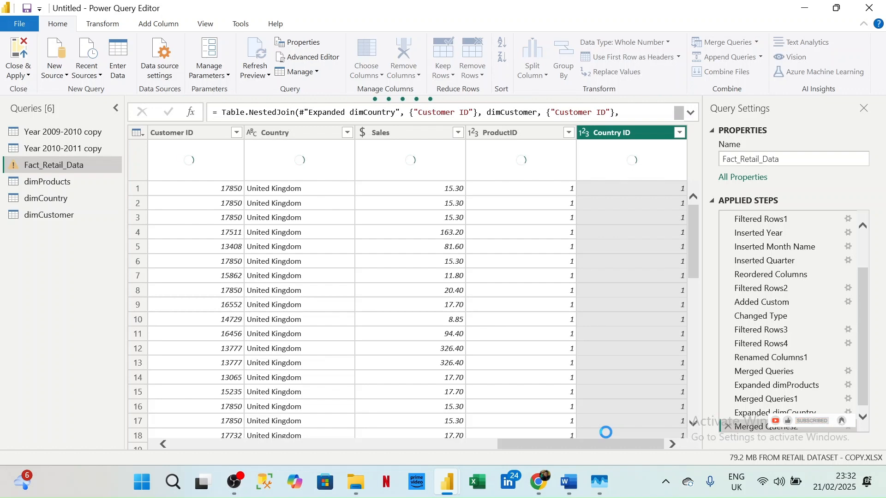
left_click(680, 133)
left_click(476, 219)
left_click(597, 291)
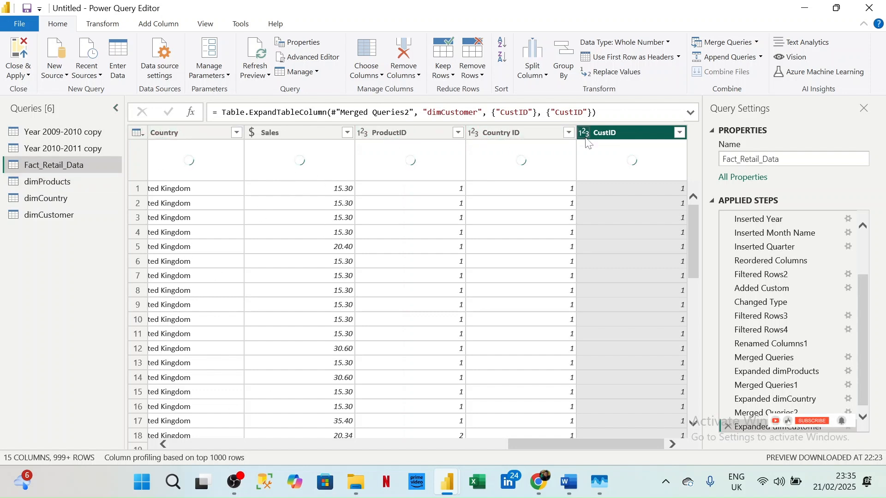
Remove the Products, Customer ID and Country columns from the Fact_Retail_Data query.
left_click(164, 446)
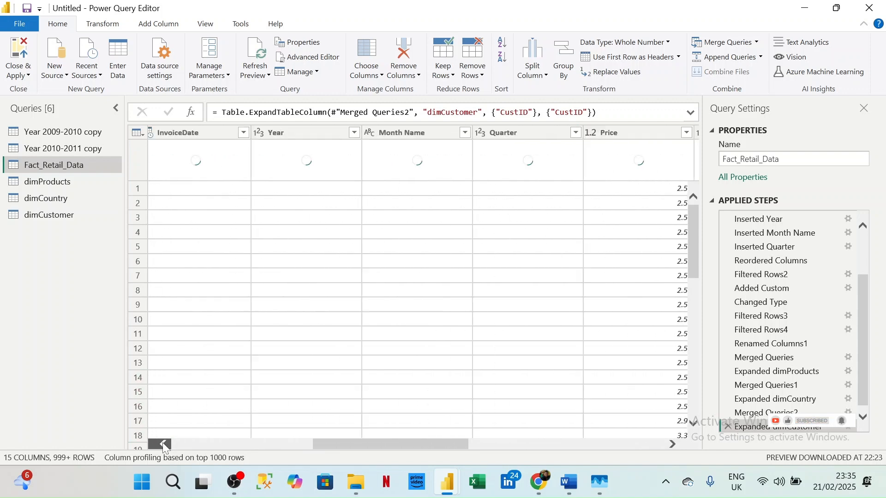
left_click(164, 445)
left_click(163, 445)
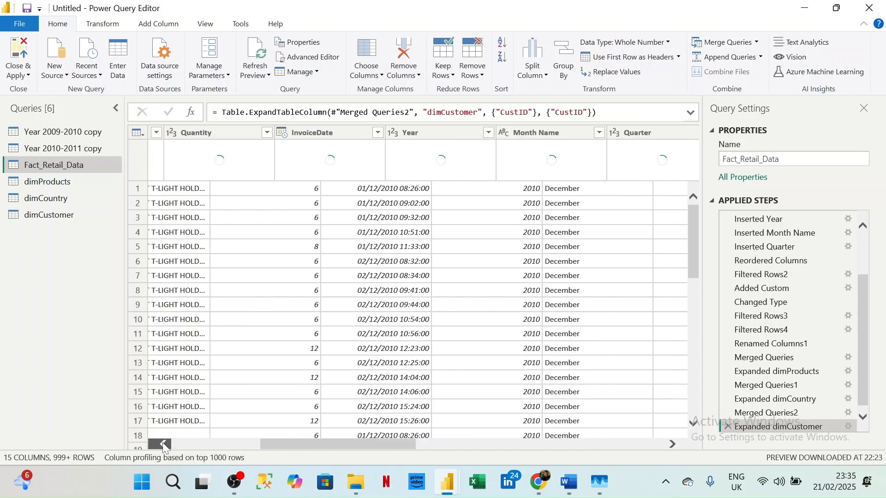
left_click(164, 445)
left_click(164, 445)
left_click(164, 445)
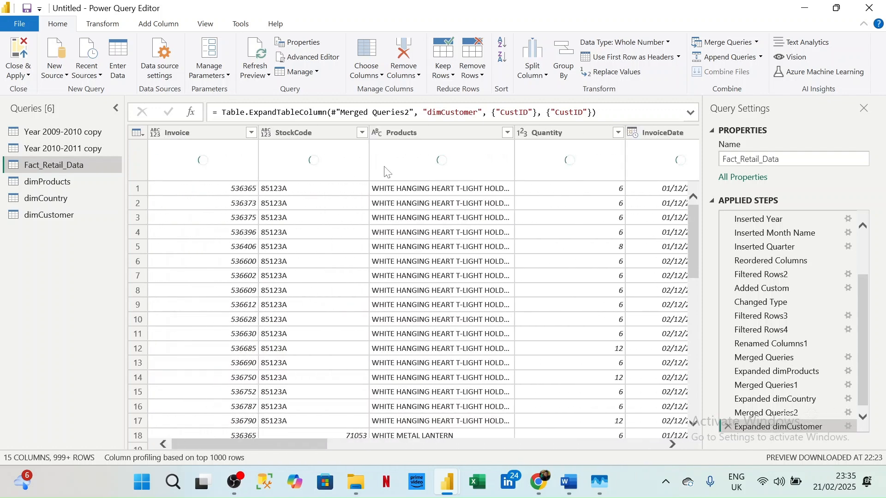
left_click(400, 151)
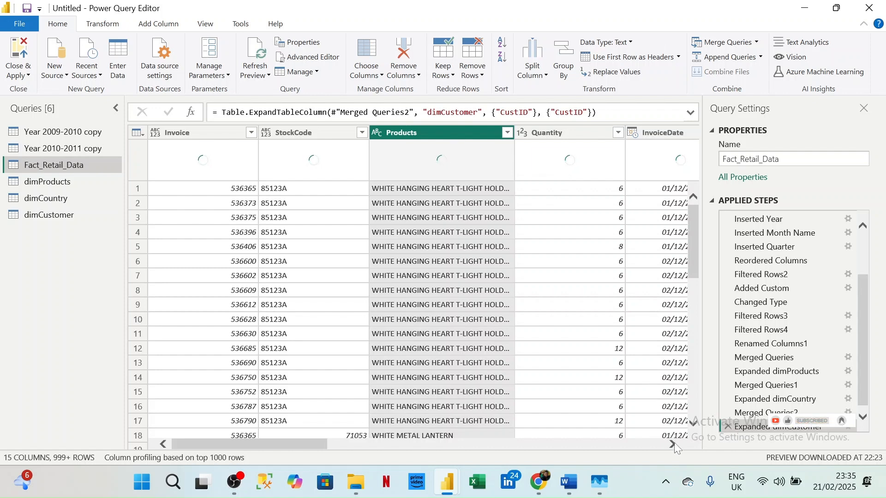
left_click_drag(671, 445, 671, 445)
left_click(185, 131)
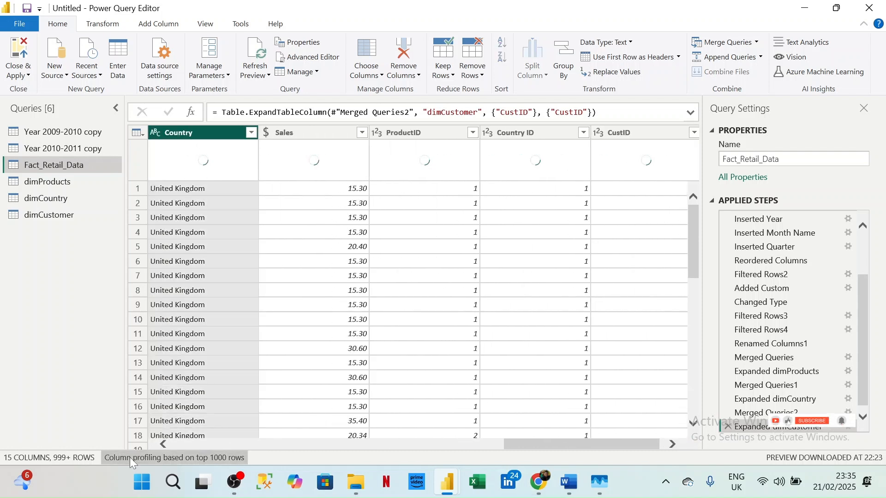
left_click_drag(164, 445, 163, 445)
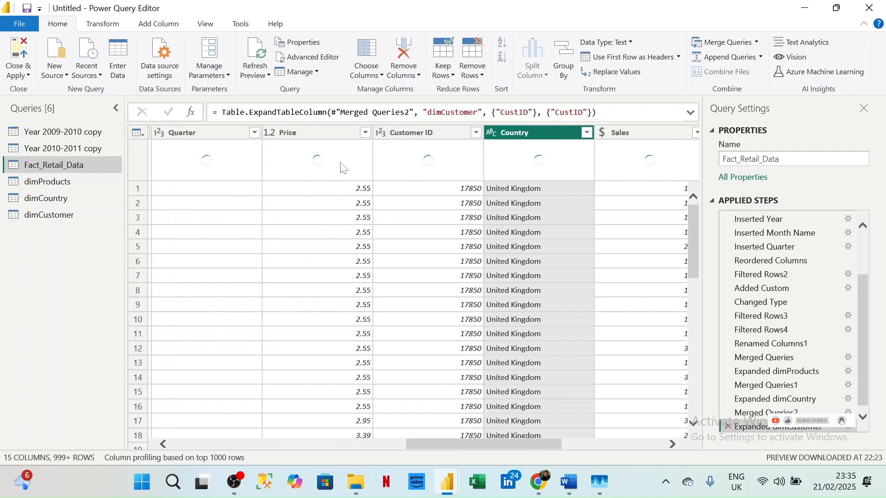
left_click(425, 136, "ctrl")
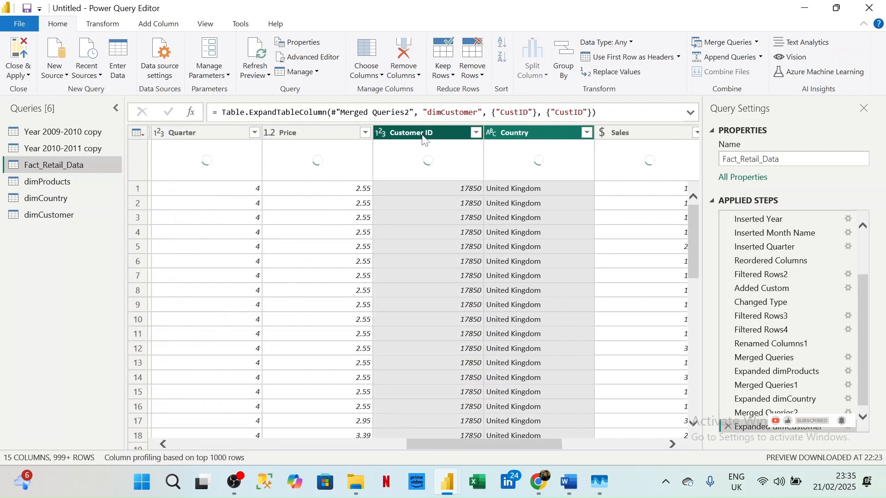
key("Delete")
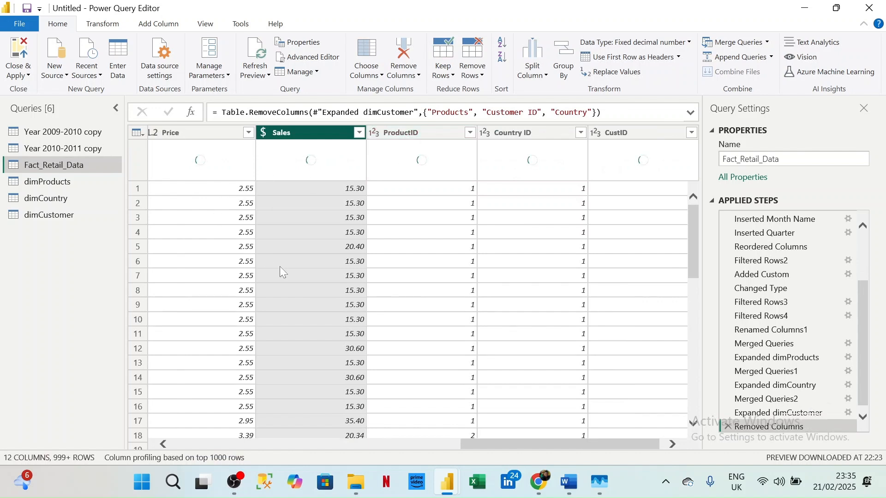
Close the query editor, applying the changes to the data model, and collapse the Properties pane in the model view.
left_click(164, 444)
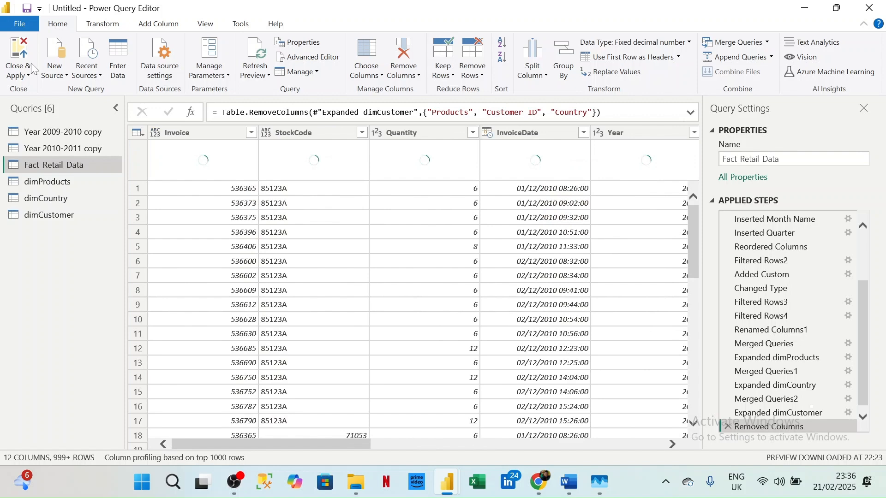
left_click(17, 73)
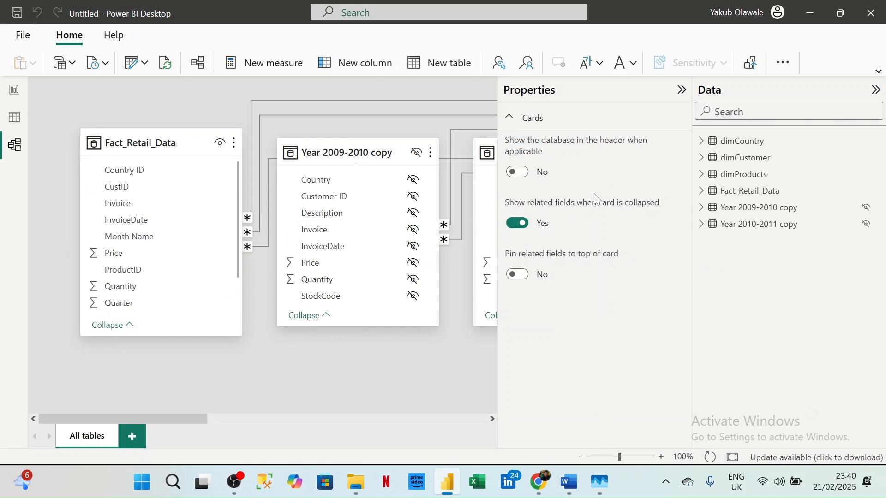
left_click(682, 91)
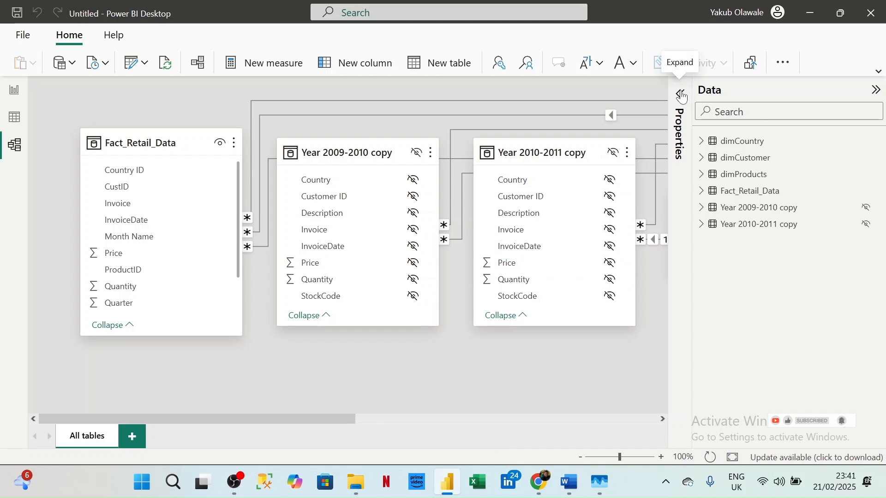
left_click(683, 95)
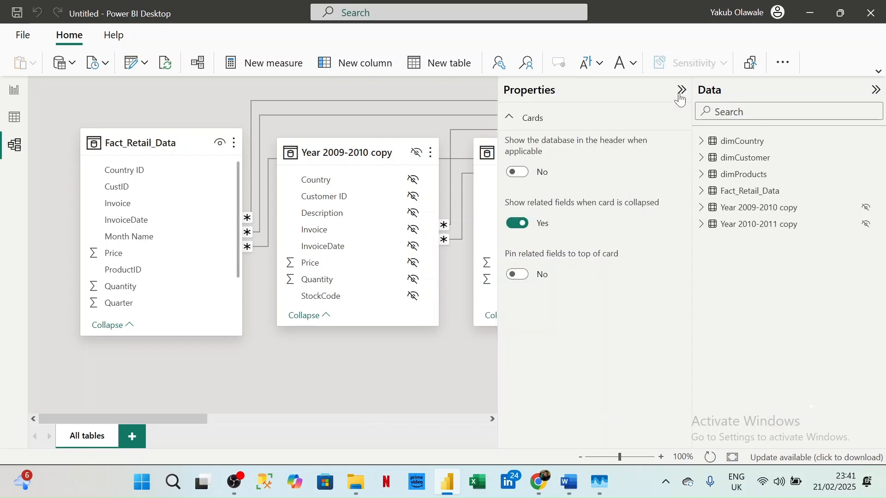
left_click(681, 92)
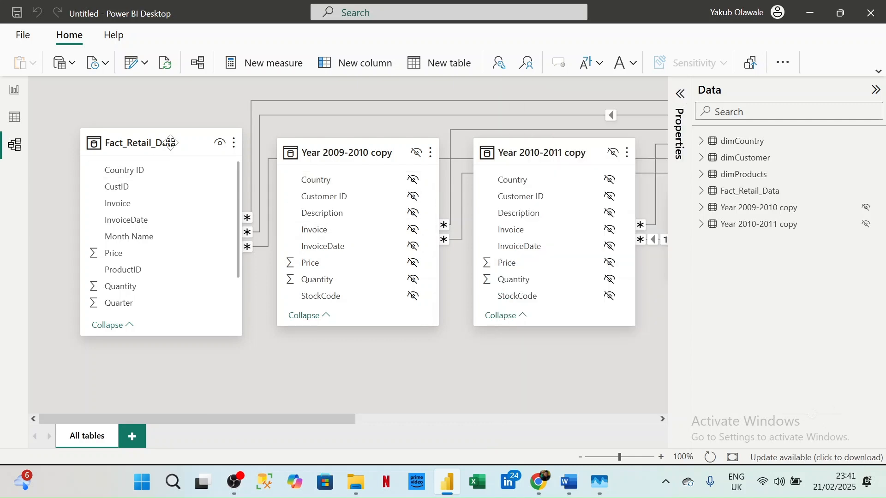
Delete the Year 2009-2010 copy table from the model, keeping its query unloaded.
mouse_move(165, 136)
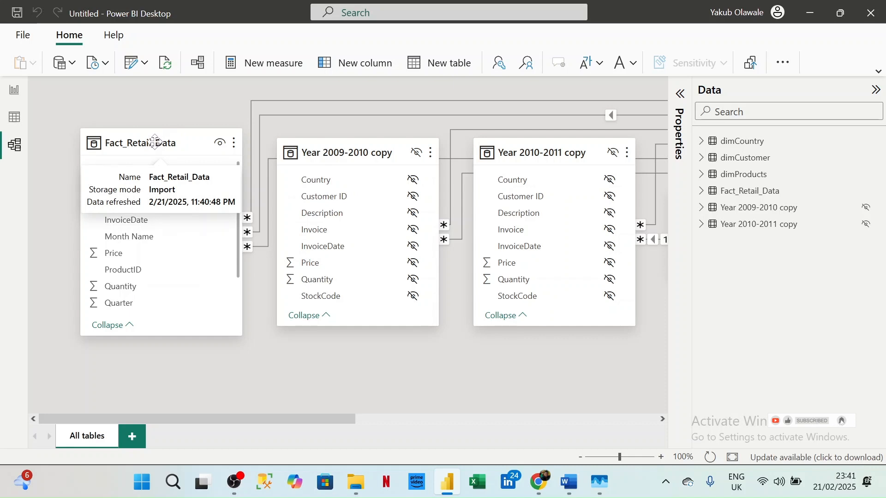
mouse_move(344, 150)
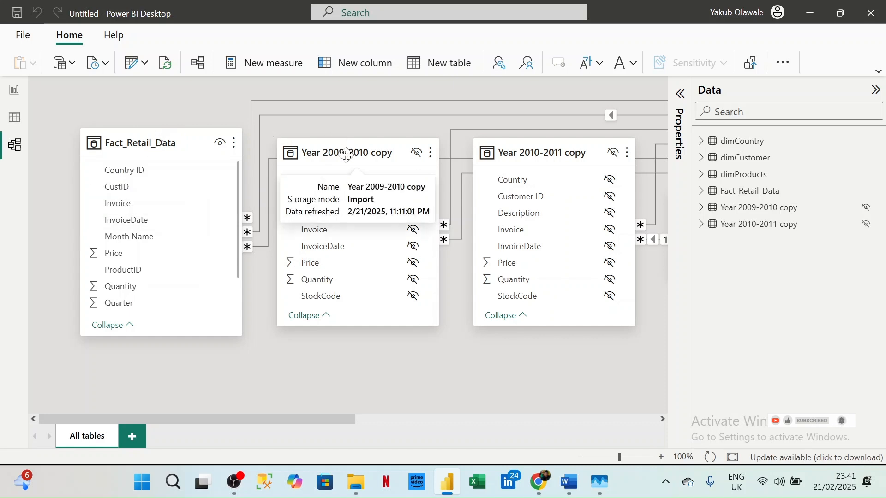
left_click_drag(371, 154, 362, 274)
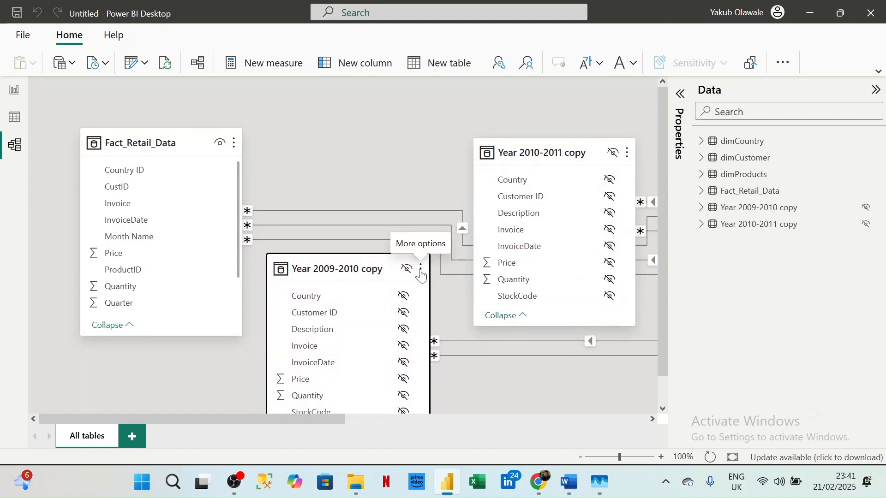
left_click(421, 271)
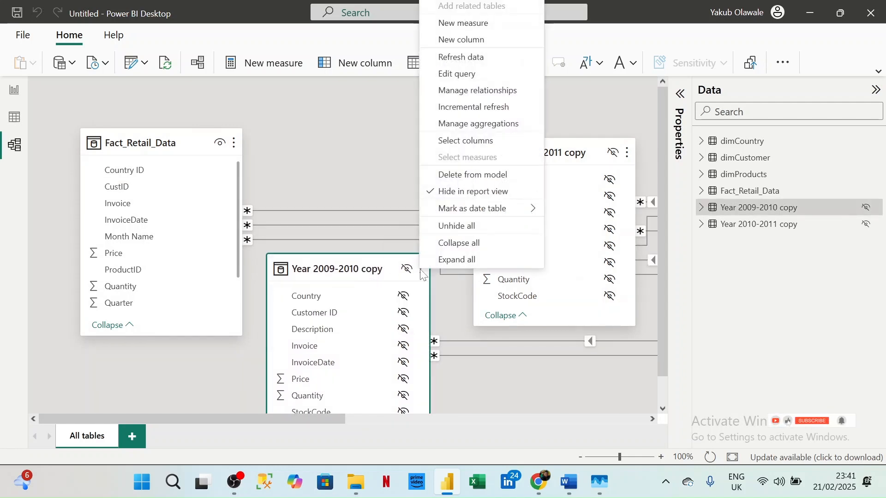
left_click(455, 178)
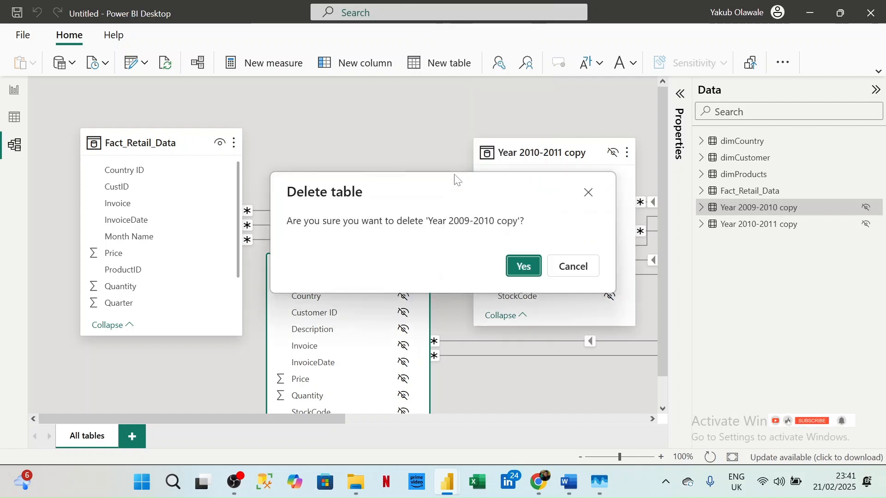
left_click(523, 268)
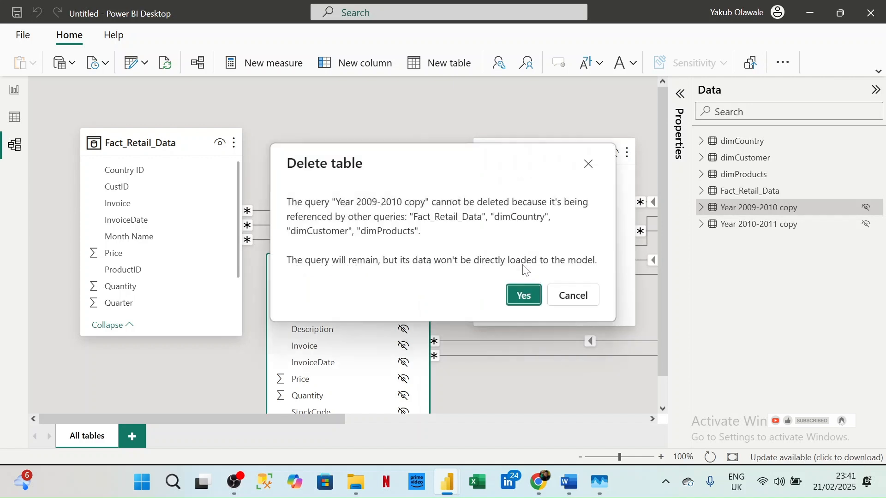
left_click(523, 295)
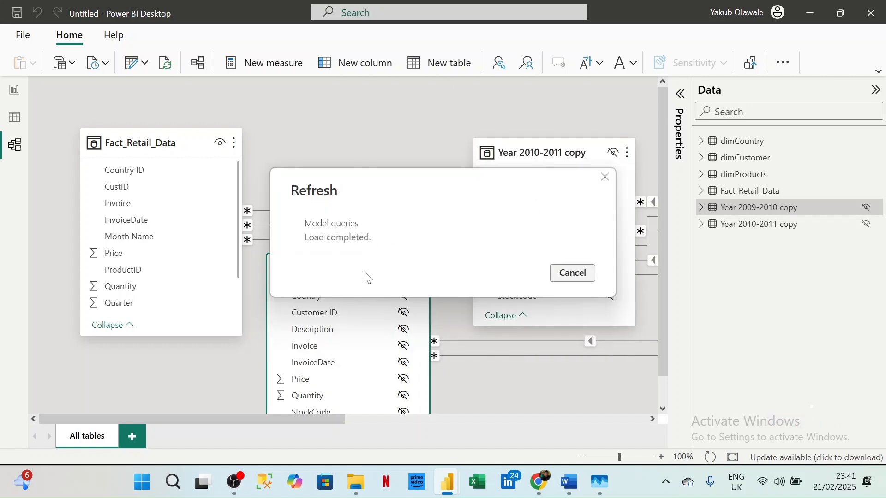
Delete the Year 2010-2011 copy table from the model as well, leaving its query unloaded.
left_click(629, 154)
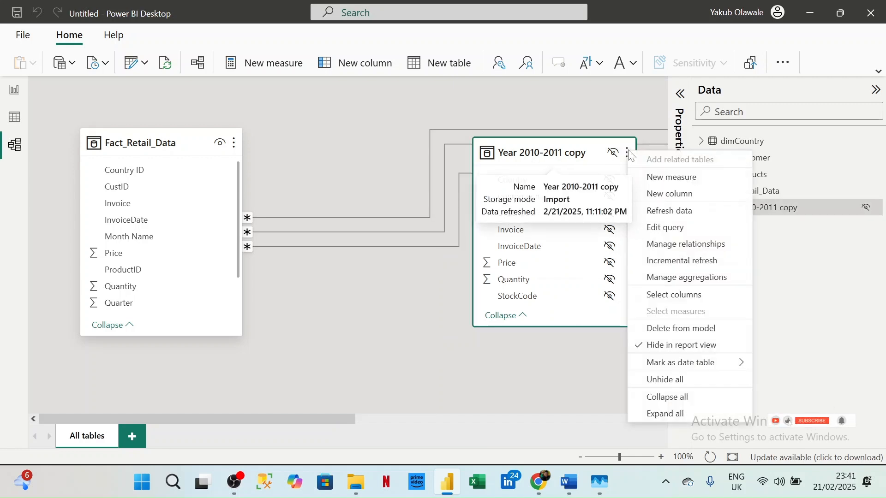
left_click(667, 330)
left_click(520, 264)
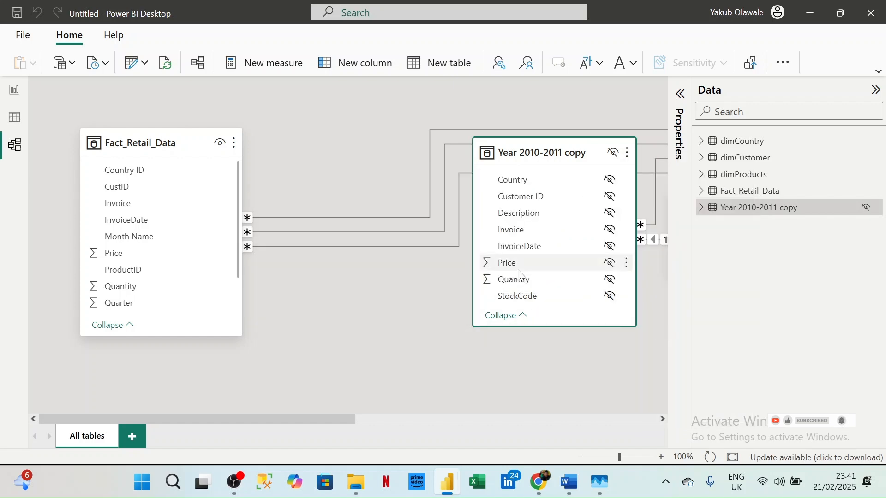
left_click(520, 295)
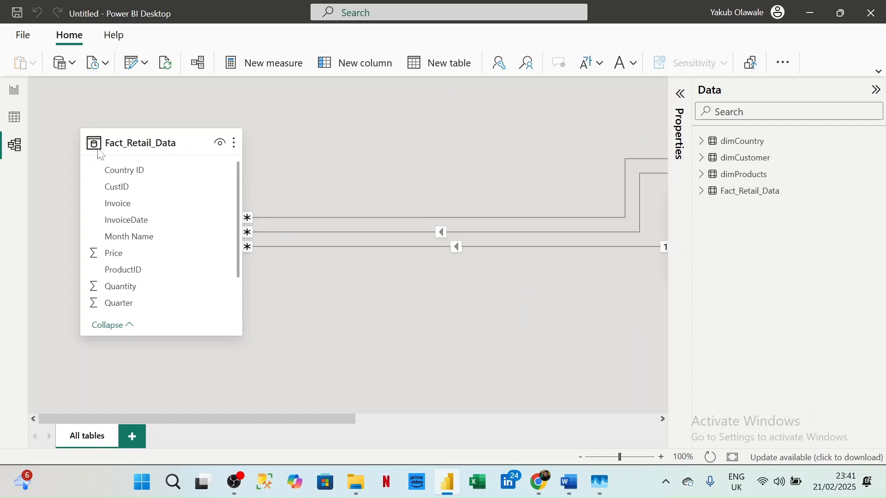
Move Fact_Retail_Data to the right in the diagram and place dimCountry and dimCustomer on its left side, one above the other.
left_click_drag(166, 143, 336, 131)
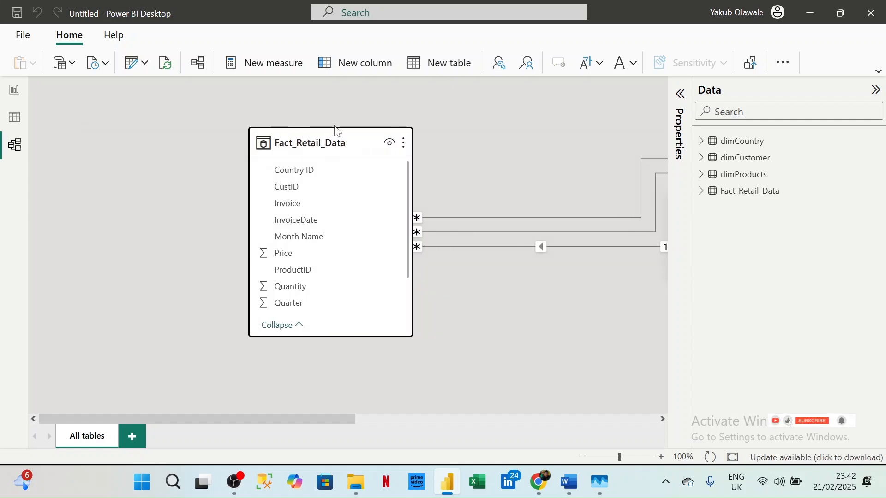
left_click(582, 457)
left_click(582, 457)
left_click(582, 457)
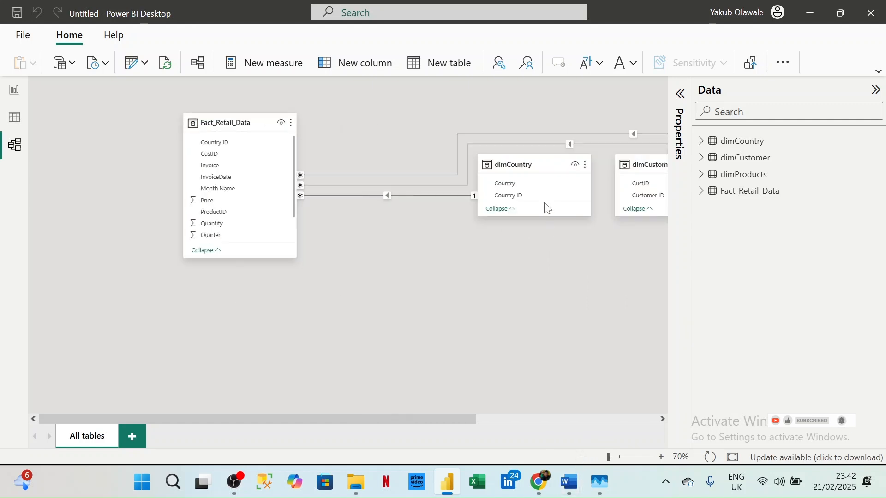
left_click_drag(517, 164, 54, 145)
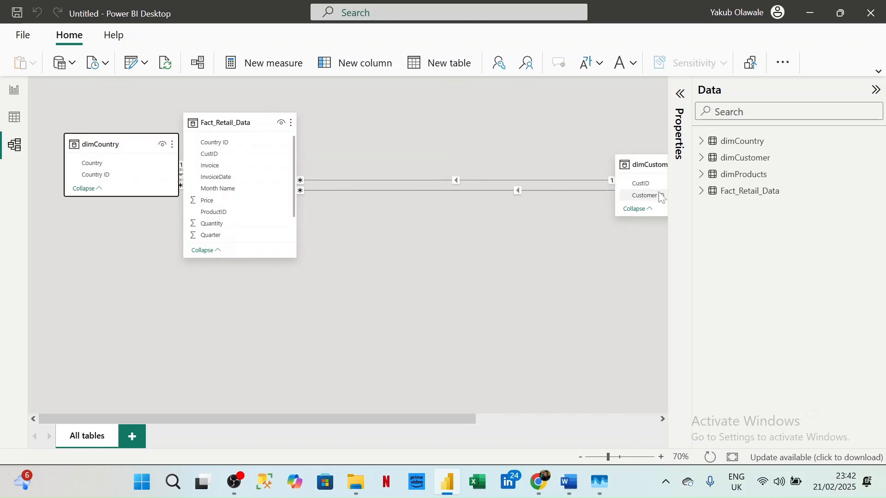
left_click_drag(644, 163, 51, 301)
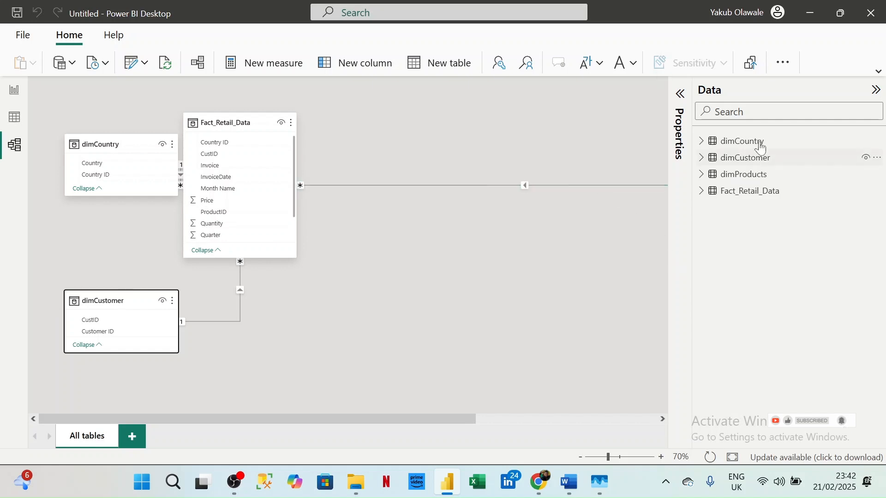
Collapse the Data pane and place dimProducts just right of Fact_Retail_Data, level with the top of the fact table.
left_click(876, 91)
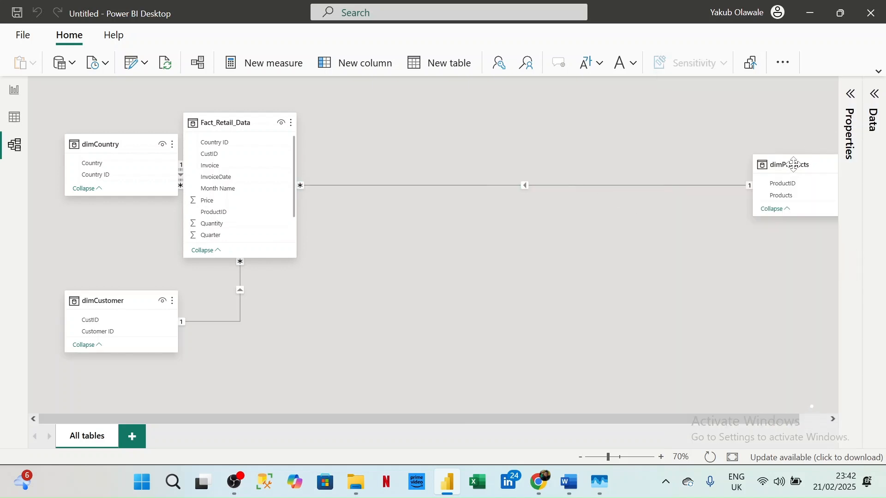
left_click_drag(798, 165, 411, 181)
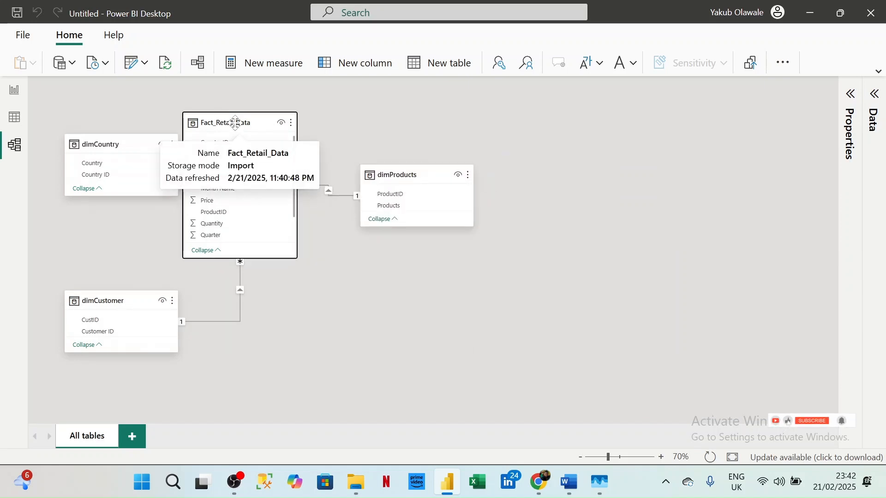
left_click_drag(238, 123, 252, 60)
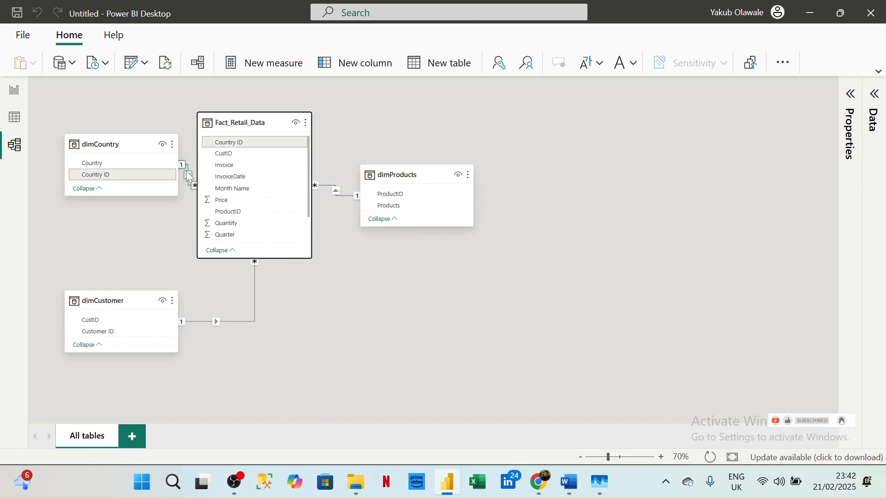
left_click_drag(408, 179, 405, 131)
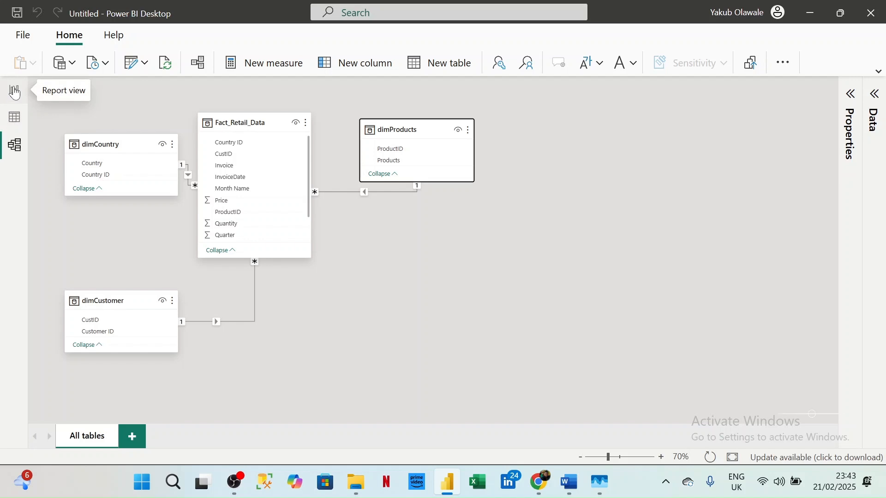
Create a new calculated table from the table view and begin its formula with the name Calendar.
left_click(418, 66)
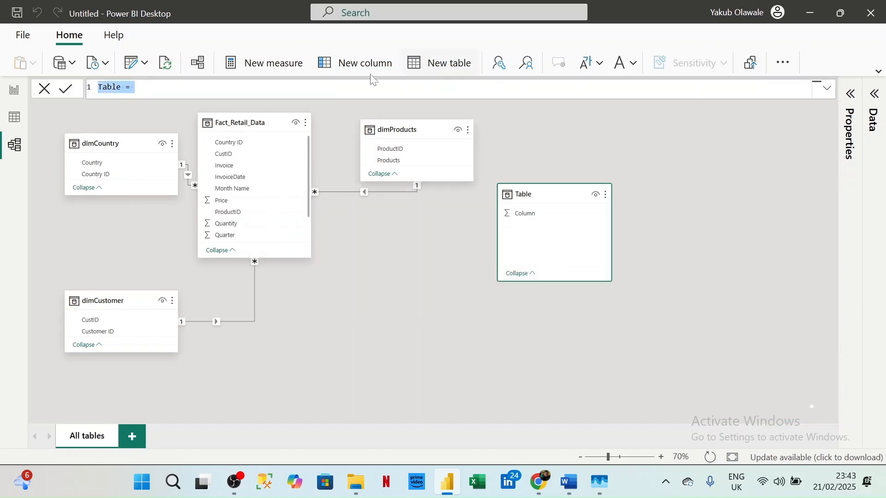
left_click(19, 118)
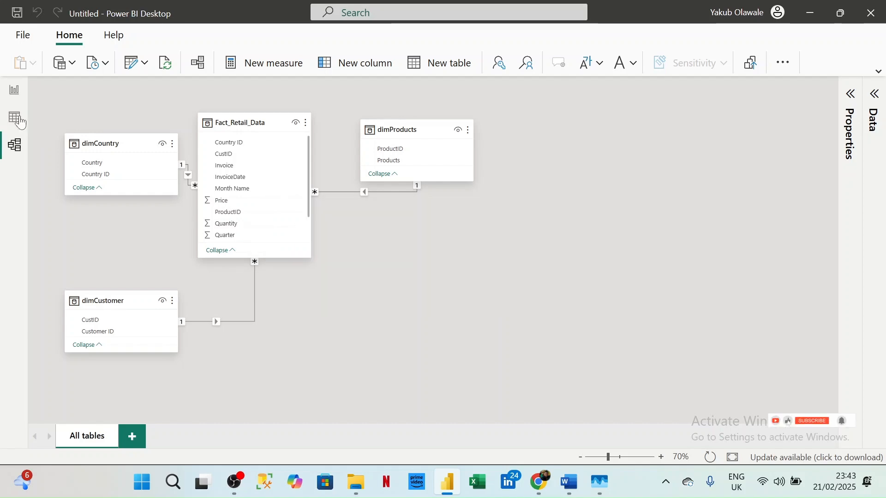
left_click(18, 119)
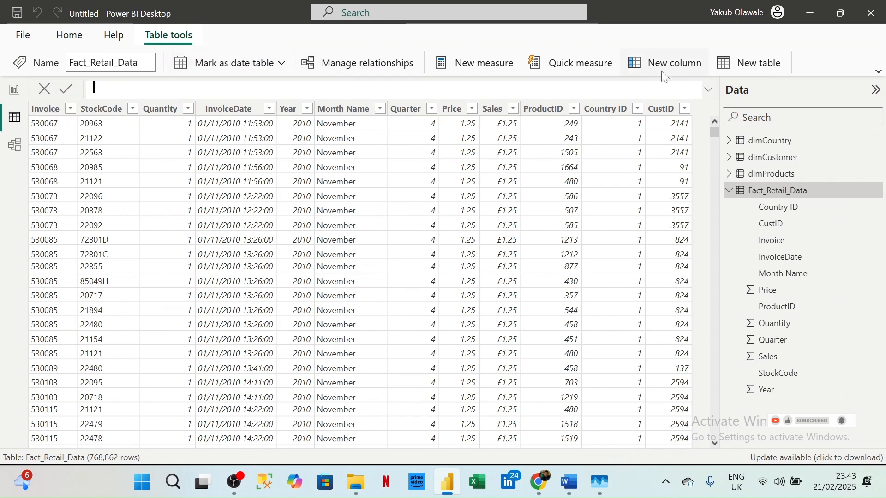
left_click(730, 63)
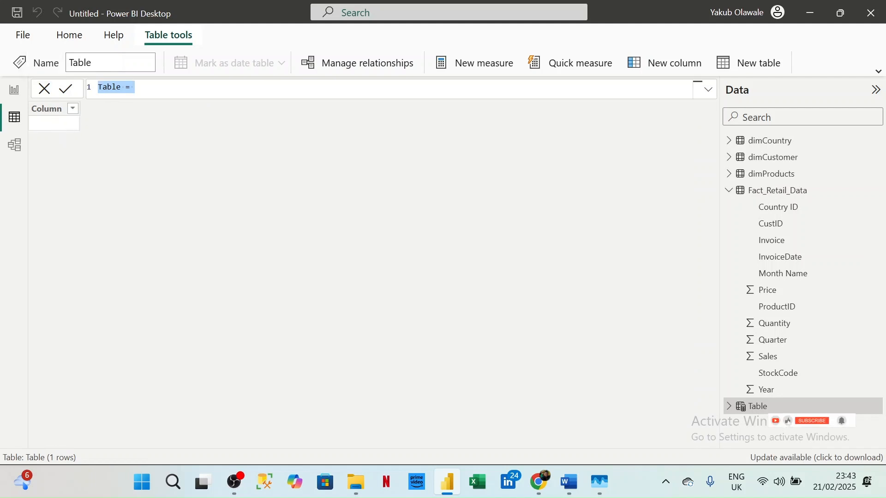
type("Calend")
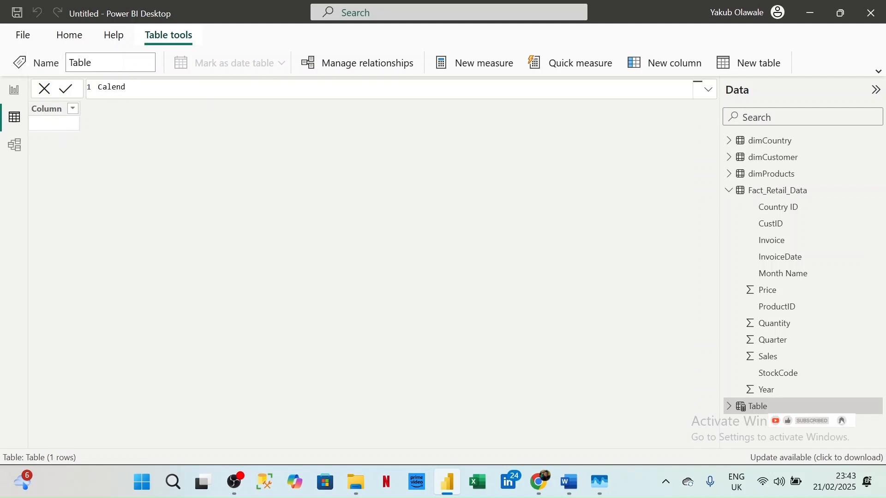
type("ar =")
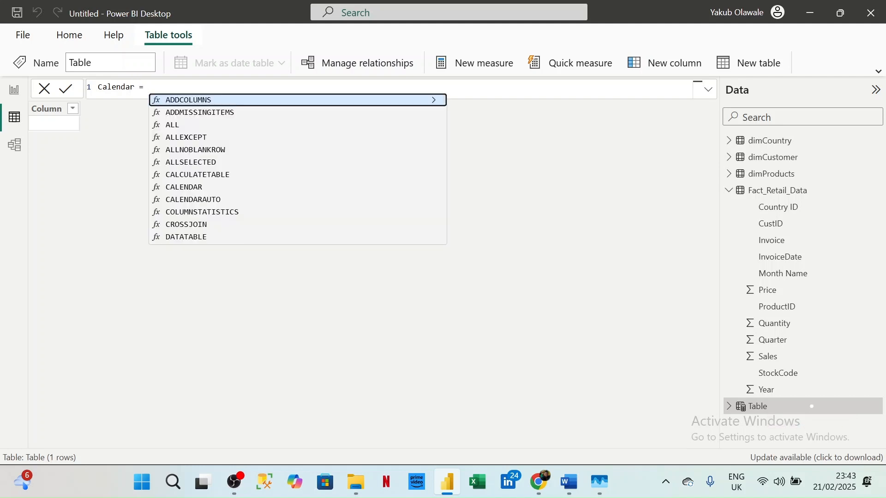
Open an ADDCOLUMNS function on an indented second line of the Calendar formula.
key("shift+Return")
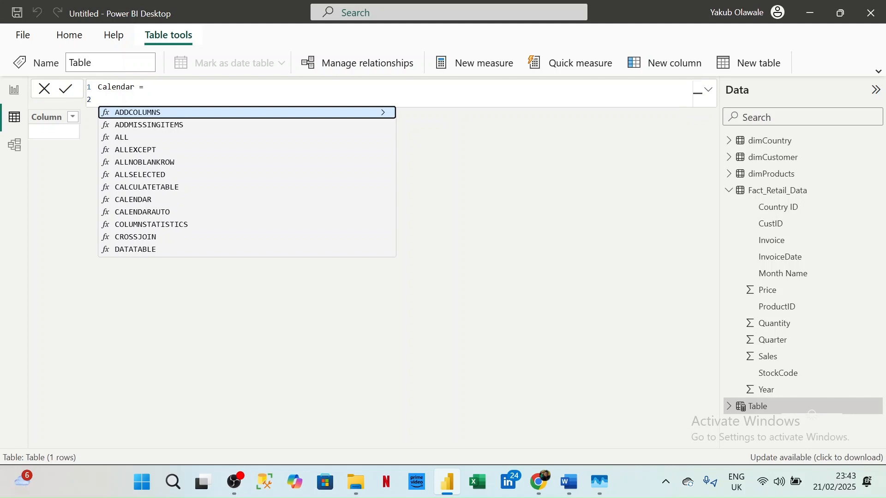
key("Tab")
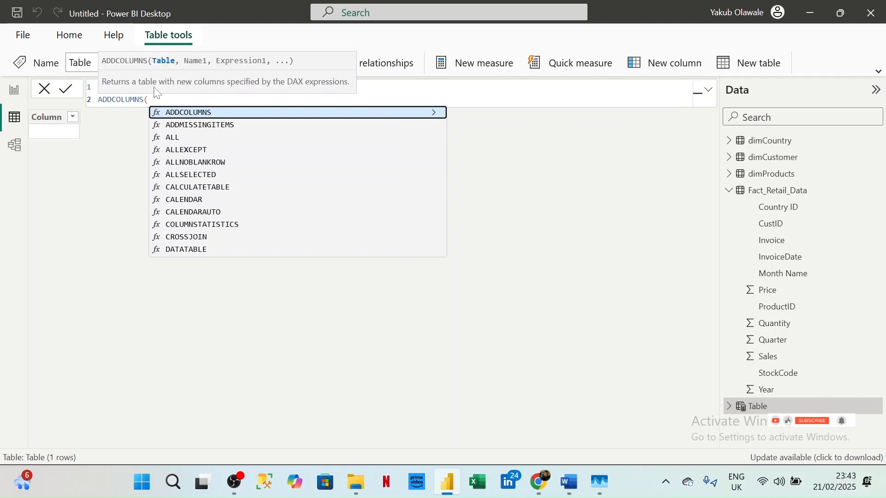
key("Escape")
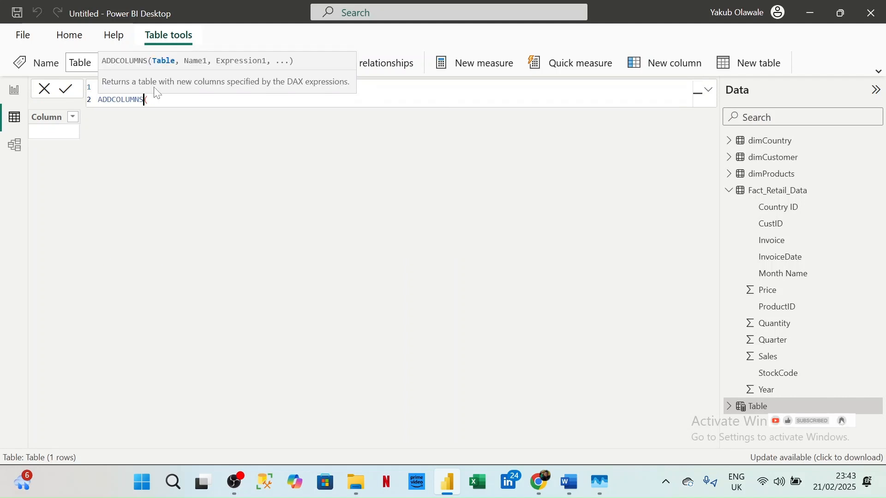
key("Left")
key("Left")
key("Left")
key("Left")
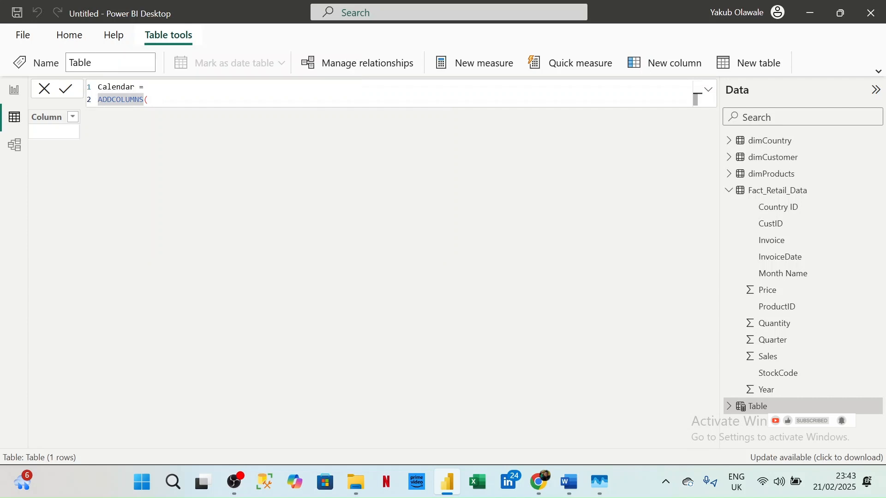
key("Tab")
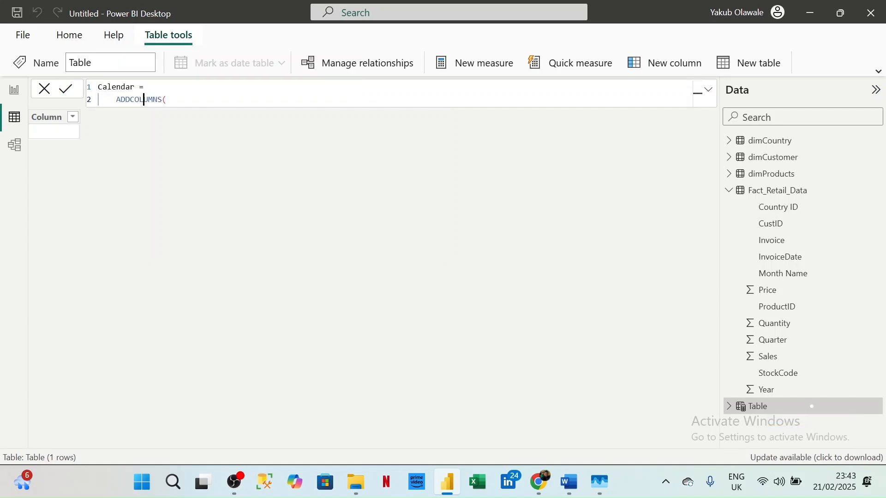
key("Right")
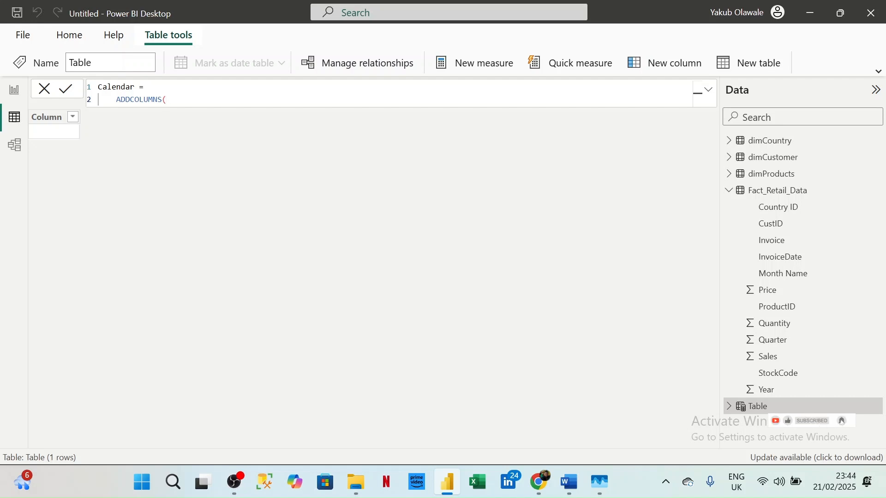
Supply CALENDARAUTO() as the table argument of ADDCOLUMNS on its own line, followed by a comma.
key("shift+Return")
type("C")
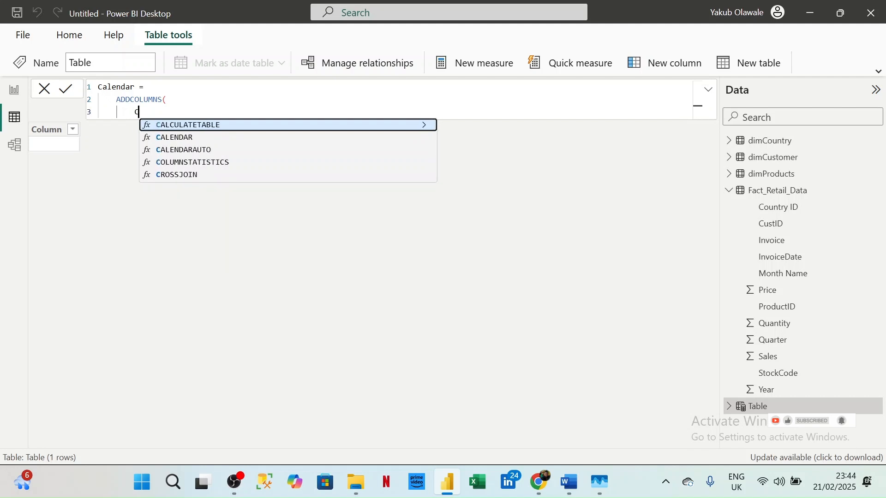
key("Down")
key("Down")
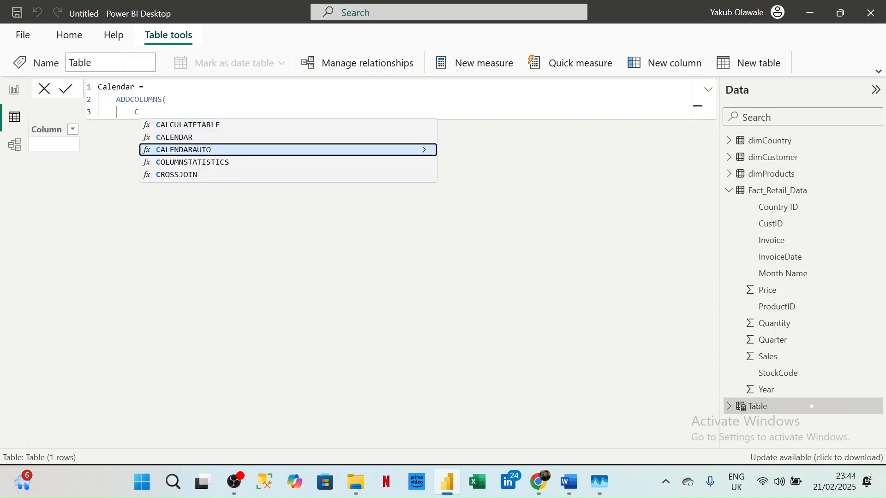
key("Tab")
type(")")
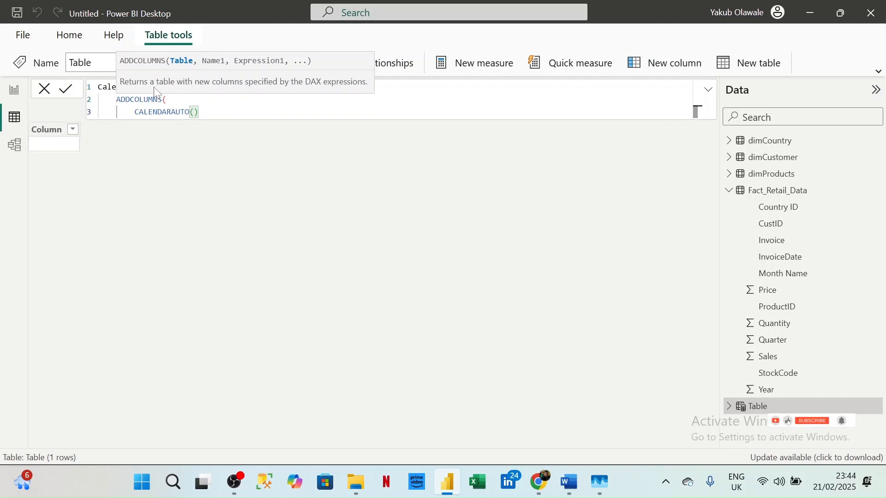
type(",")
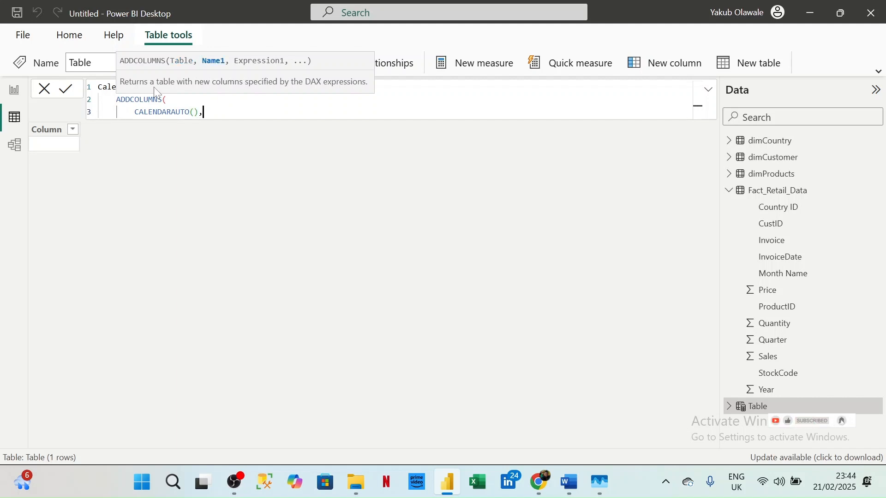
Add a "Year" column to the Calendar formula on a new line, defined as YEAR([Date]).
key("shift+Return")
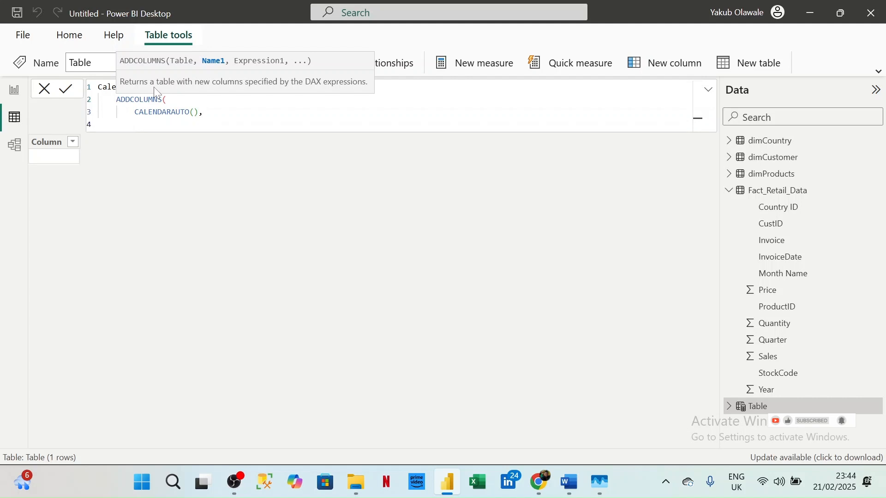
type("\"Year")
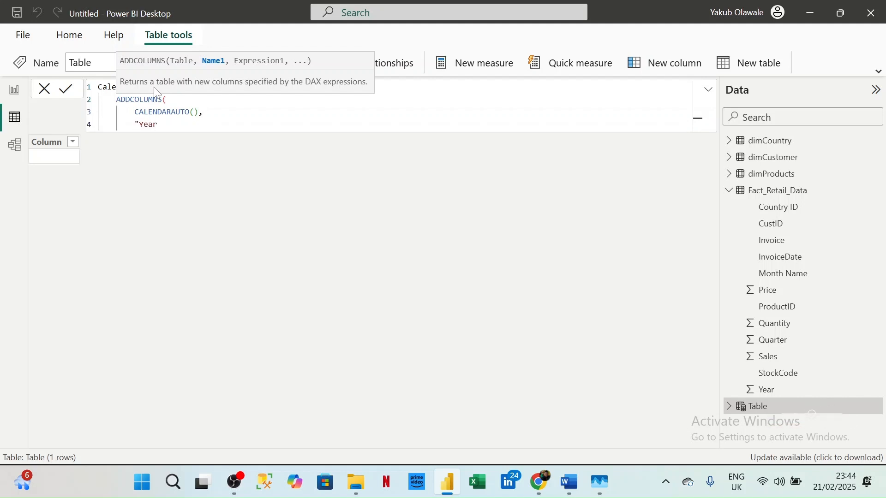
type("\",")
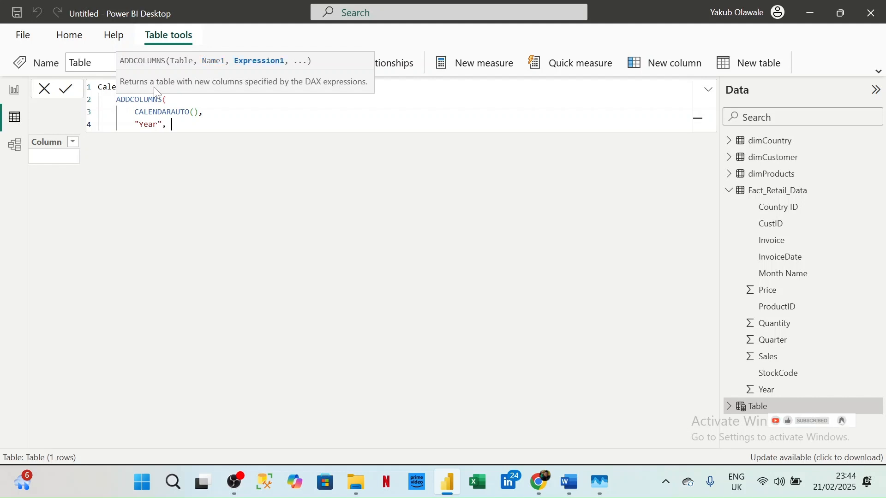
type(" YEAR(")
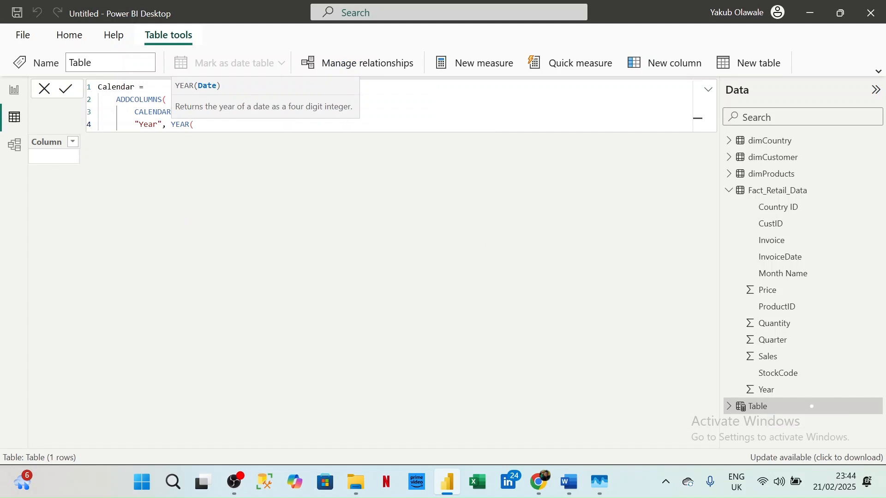
type("[")
key("Tab")
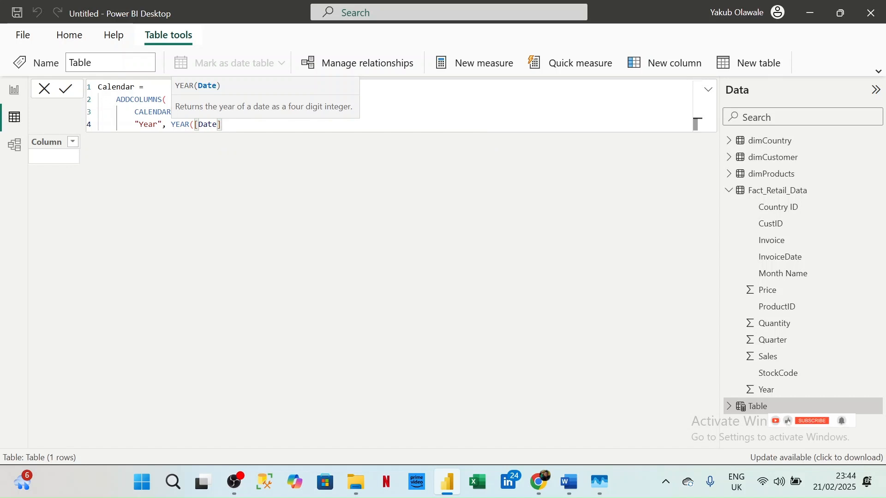
type("),")
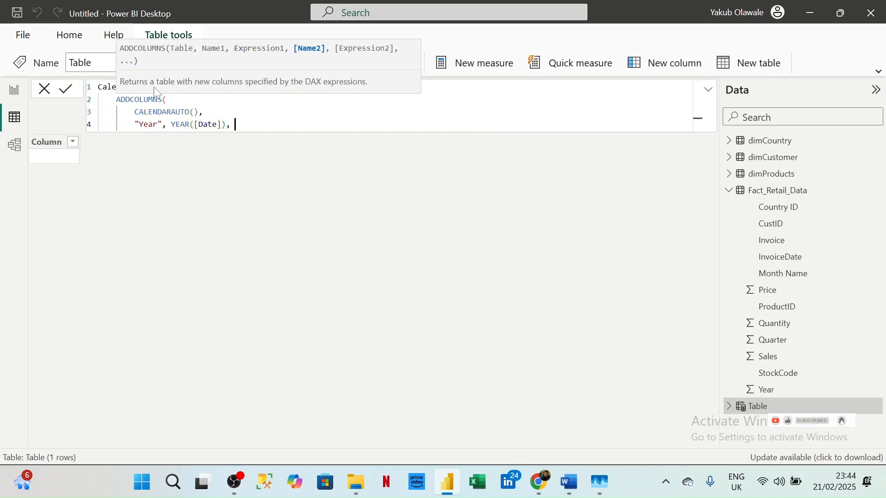
Add a "Month" column on the following formula line, using FORMAT on [Date] with the "mmm" format.
key("shift+Return")
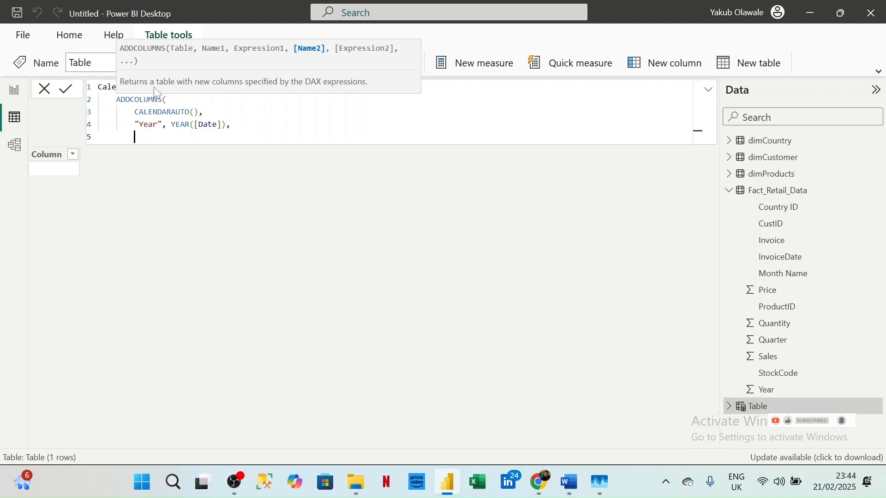
type("\"")
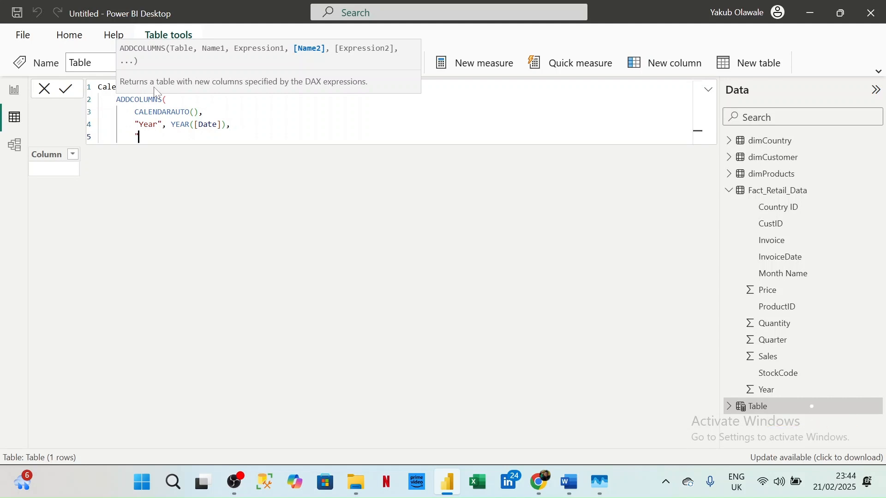
type("Month")
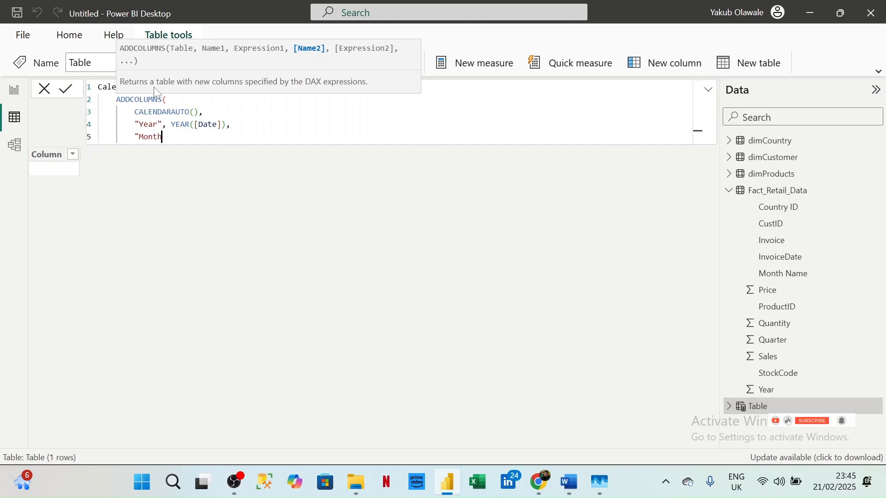
type("\", ")
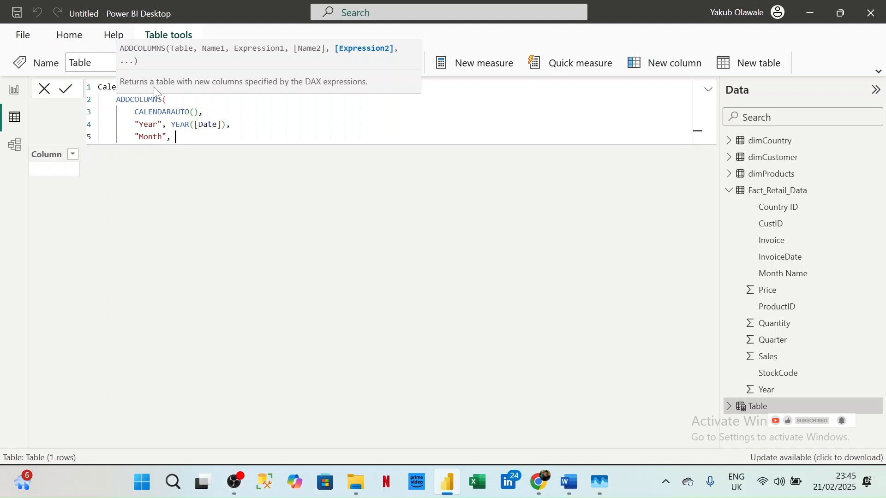
type("FORMAT(")
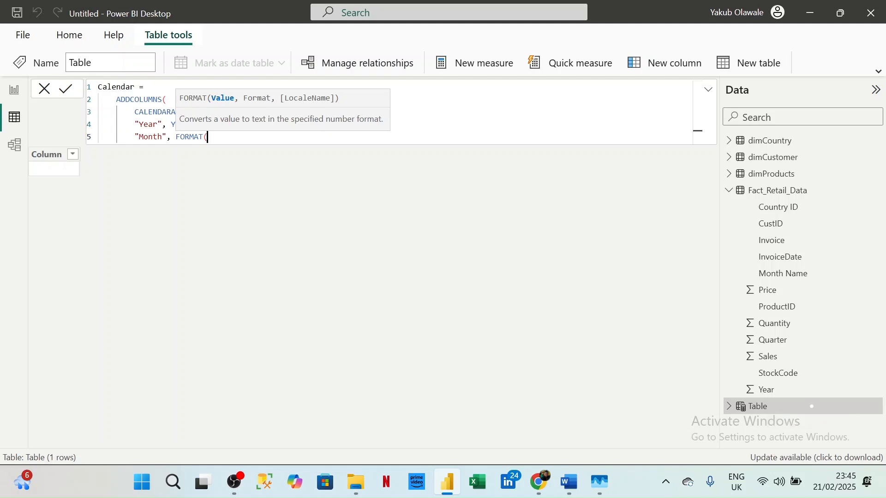
type("[")
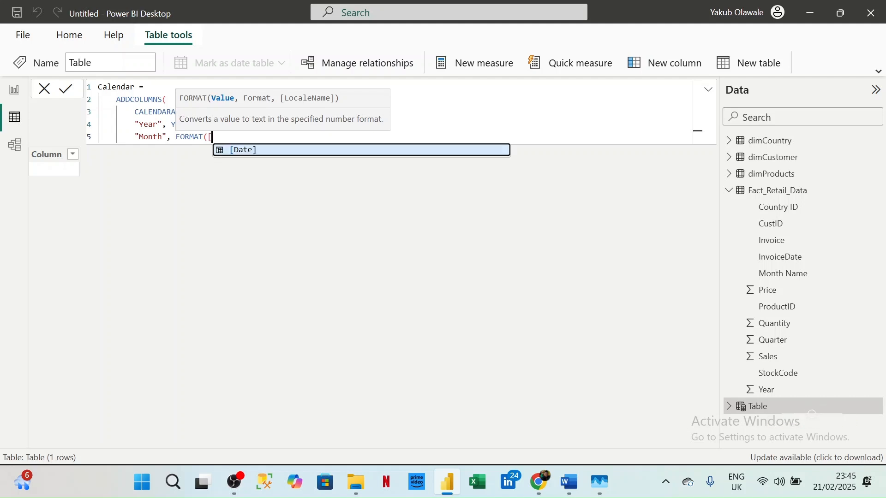
key("Tab")
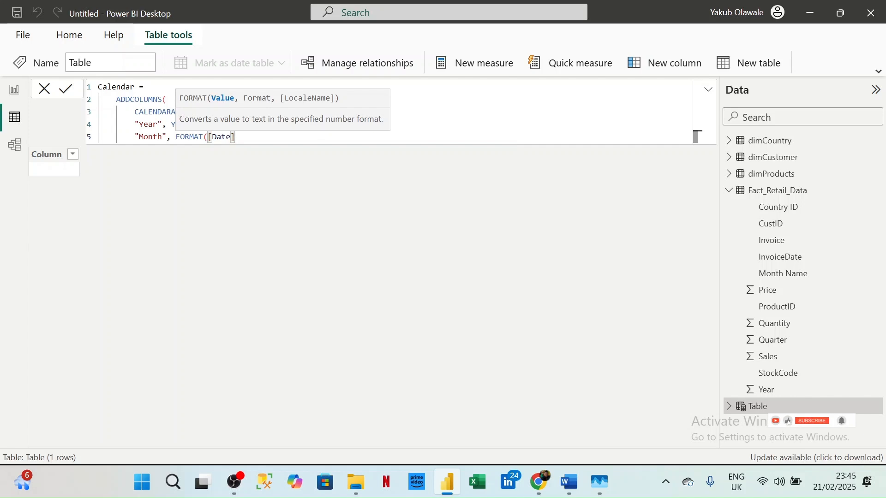
type(")")
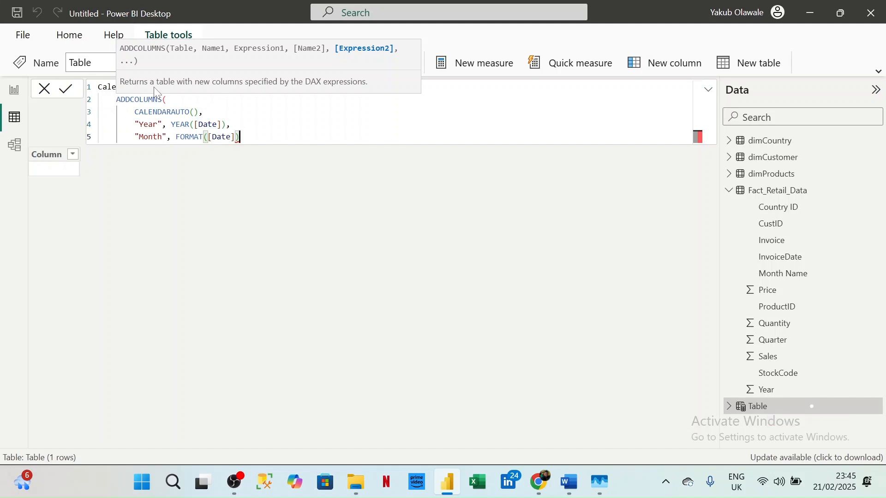
type(",")
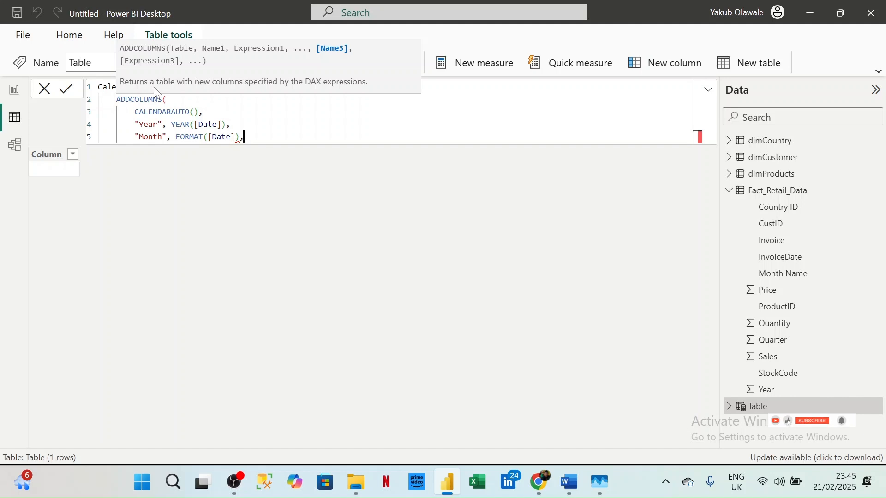
type(" \"mmm")
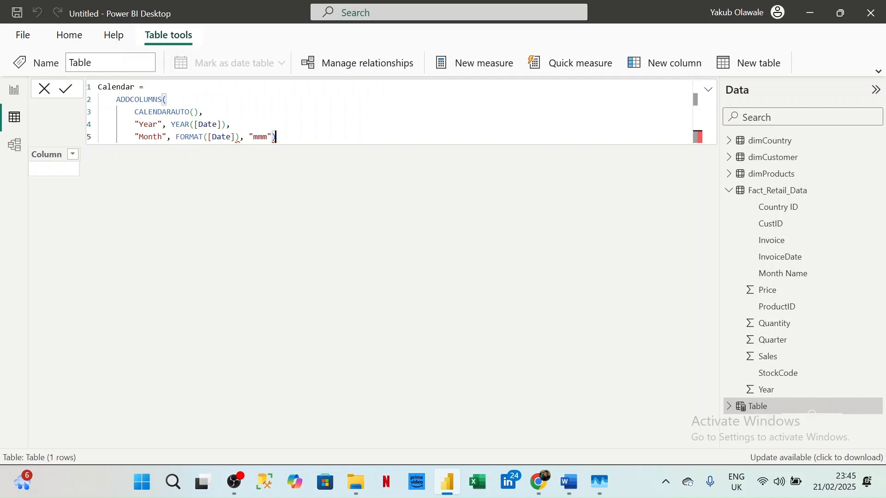
type(")")
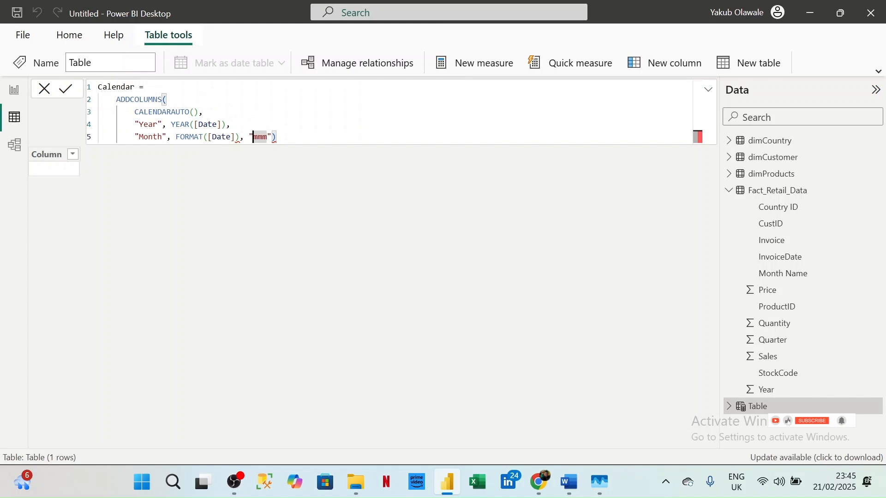
Remove the stray closing parenthesis after [Date] in the Month expression and start a new line below it.
key("Left")
key("Left")
key("Left")
key("Left")
key("Left")
key("Left")
key("BackSpace")
key("Right")
key("Right")
key("Right")
key("Right")
key("Right")
key("Right")
key("Right")
key("Right")
key("Right")
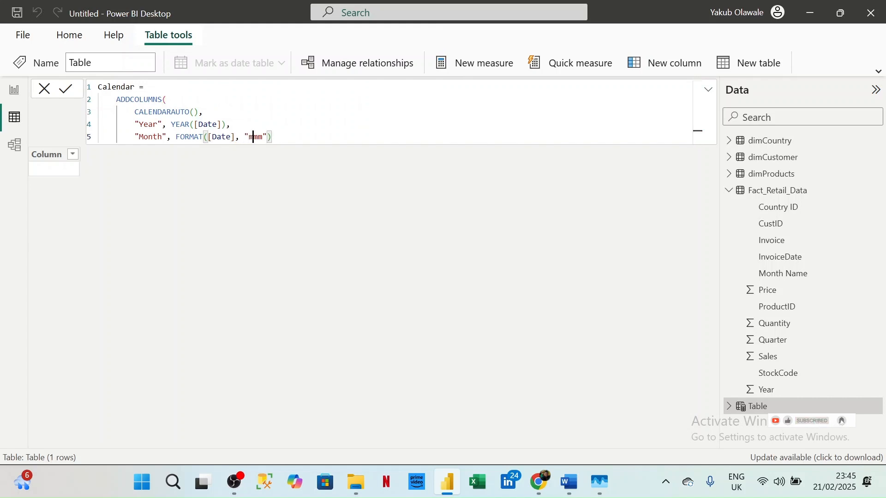
key("shift+Return")
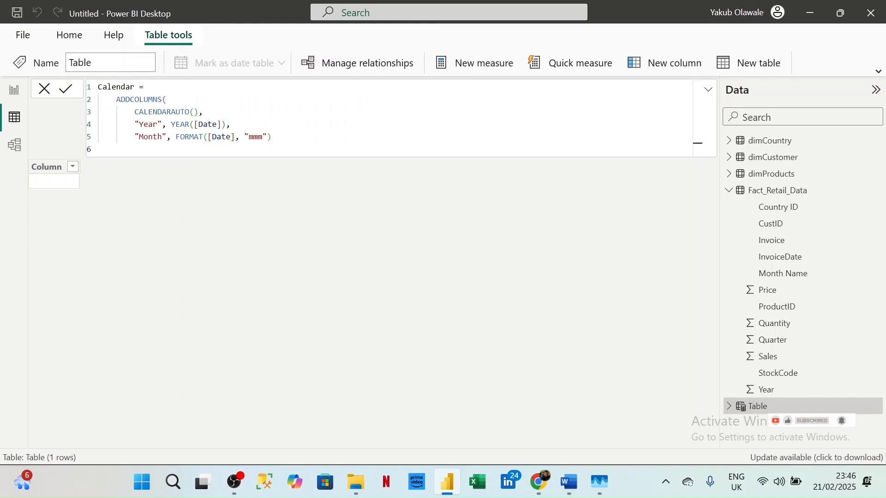
type("MOnth")
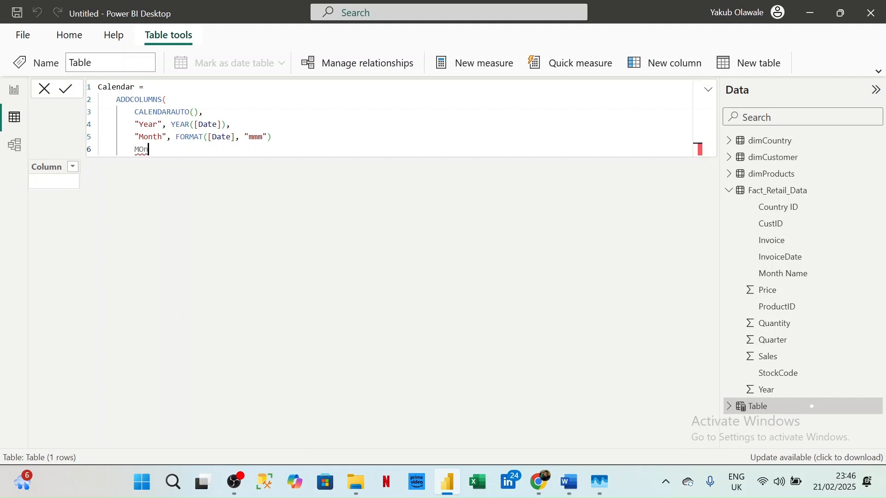
key("BackSpace")
key("BackSpace")
key("BackSpace")
key("BackSpace")
key("BackSpace")
Enter the column name "Monthnumber" in double quotes on formula line 6, followed by a comma and the MONTH function name.
type("Month")
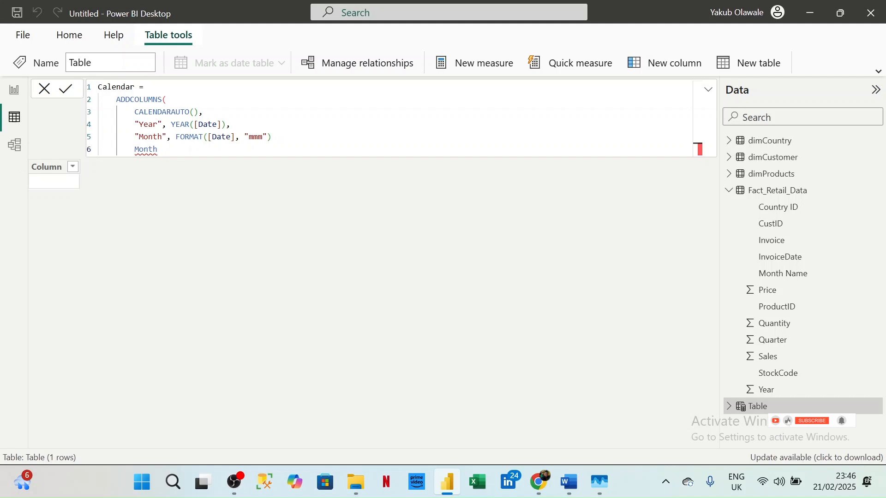
type("number")
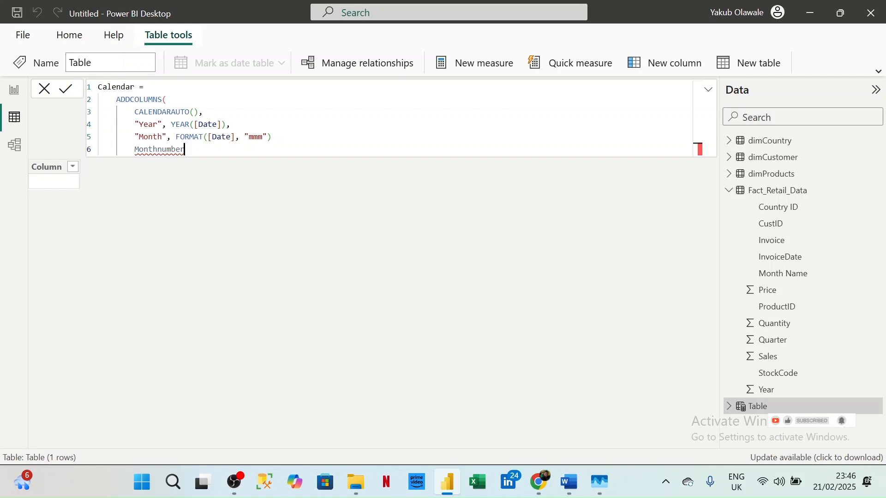
type("\"")
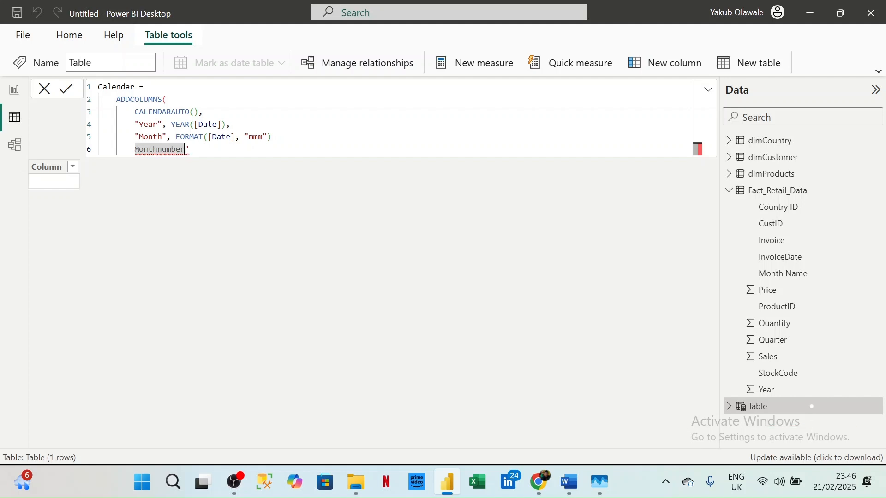
key("Left")
key("Left")
key("Left")
key("Left")
key("Left")
key("Left")
key("Left")
key("Left")
key("Left")
key("Left")
key("Left")
type("\"")
key("Right")
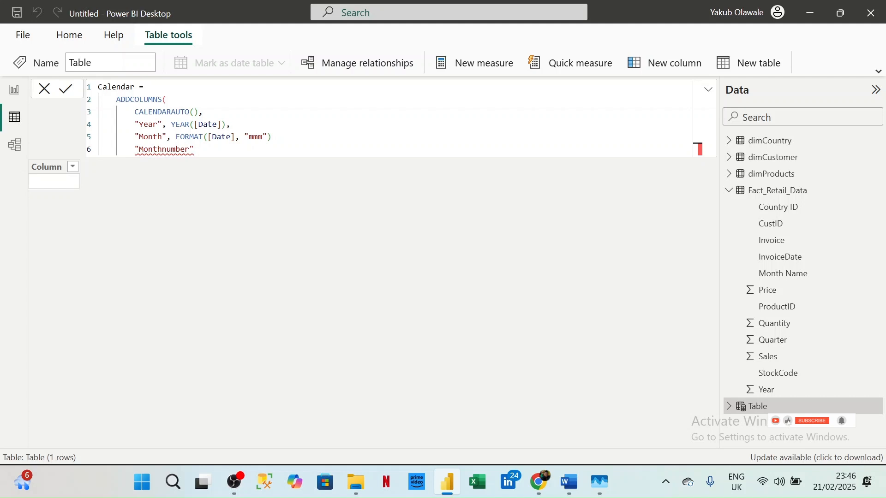
type(",")
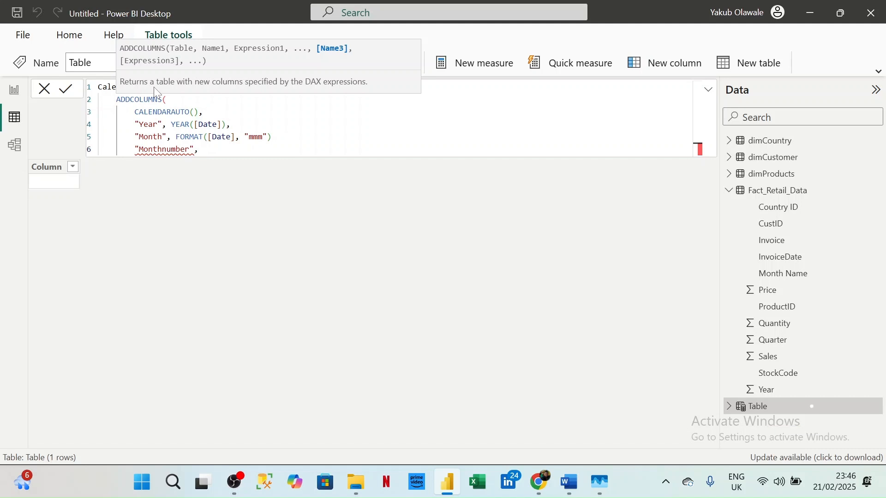
type("MONTH")
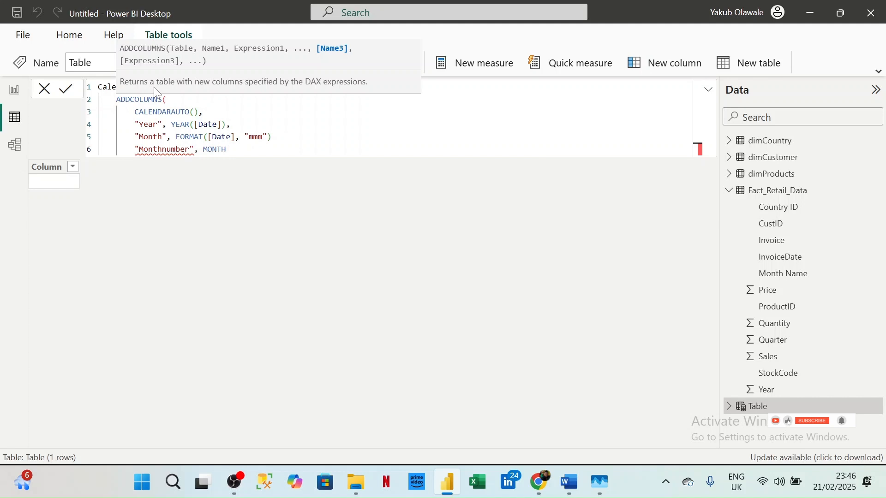
Add the missing comma at the end of the "Month" line in the Calendar formula.
key("Up")
key("Right")
key("Right")
key("Right")
key("Right")
key("Right")
key("Right")
key("Right")
key("Right")
key("Right")
key("Right")
key("Right")
key("Right")
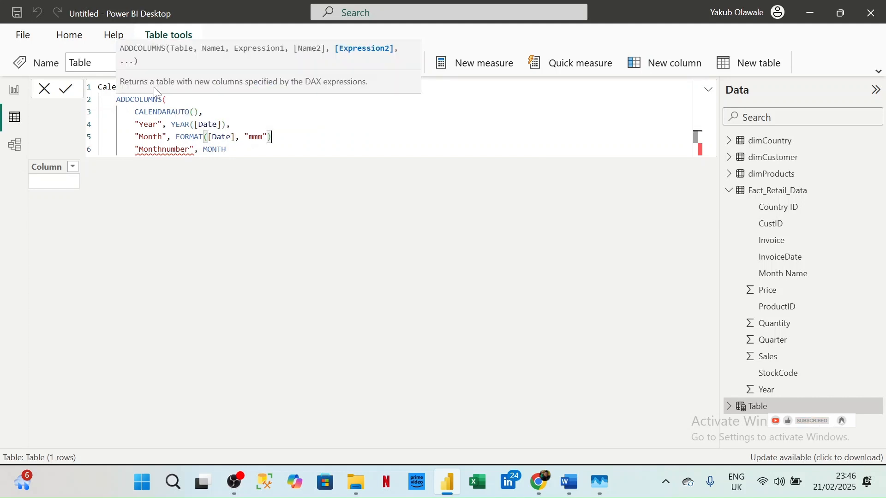
type(",")
Complete the "Monthnumber" expression as MONTH([Date]) with a trailing comma, and start a new line below it.
key("Down")
key("BackSpace")
key("BackSpace")
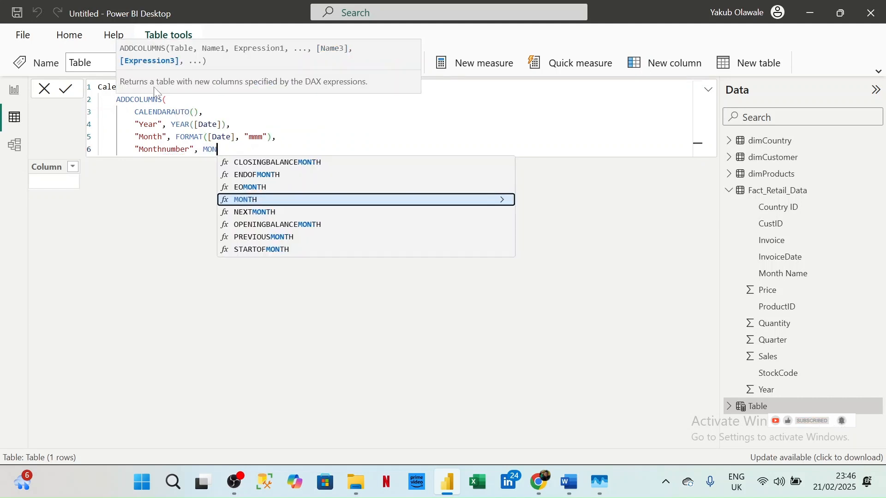
key("BackSpace")
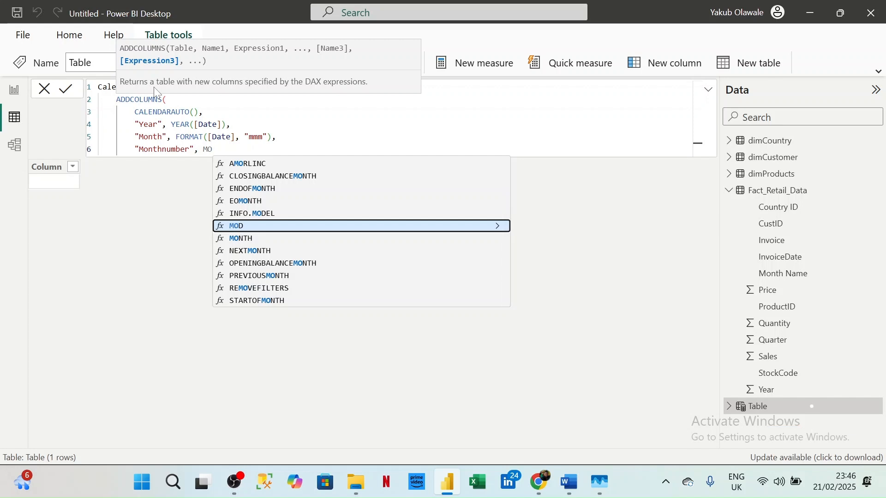
key("Down")
key("Tab")
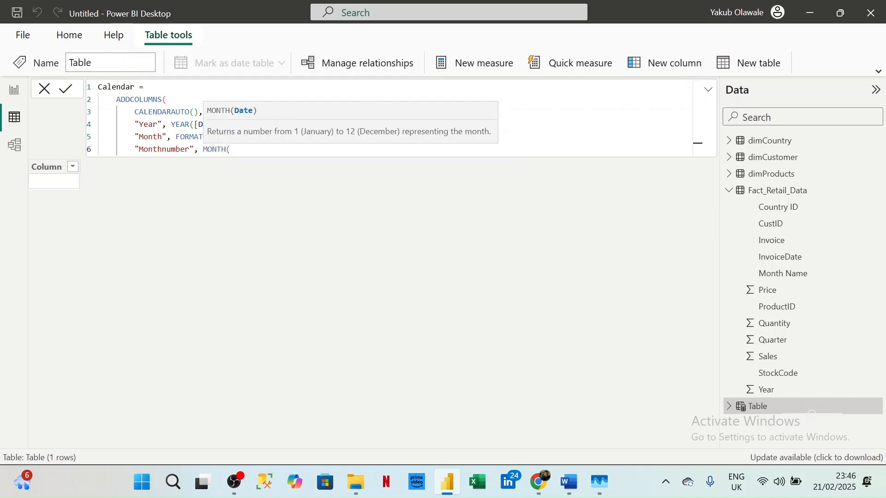
type("[")
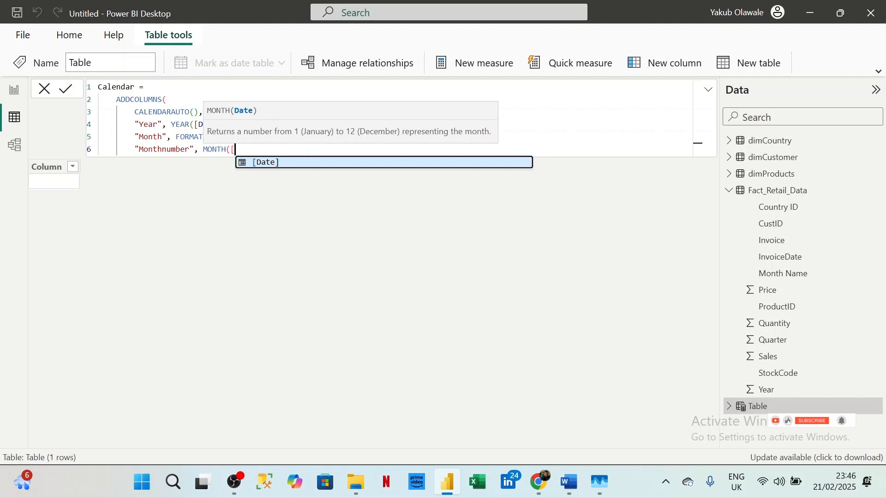
key("Tab")
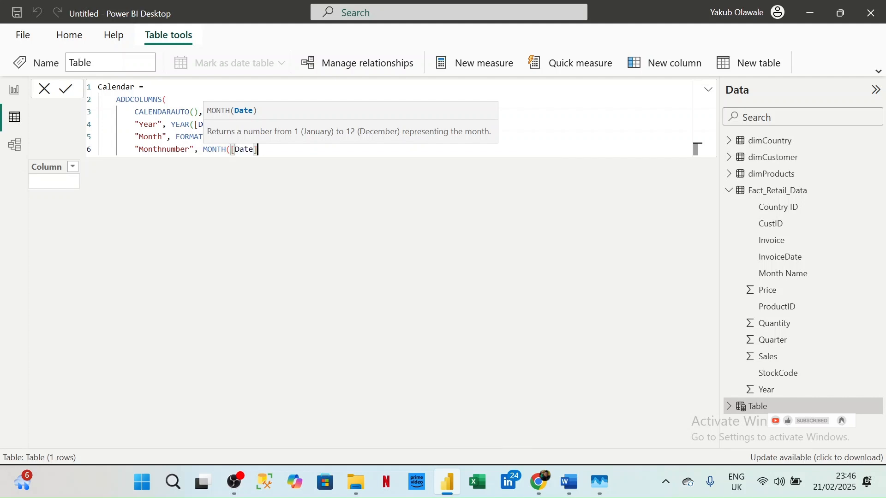
type("),")
key("shift+Return")
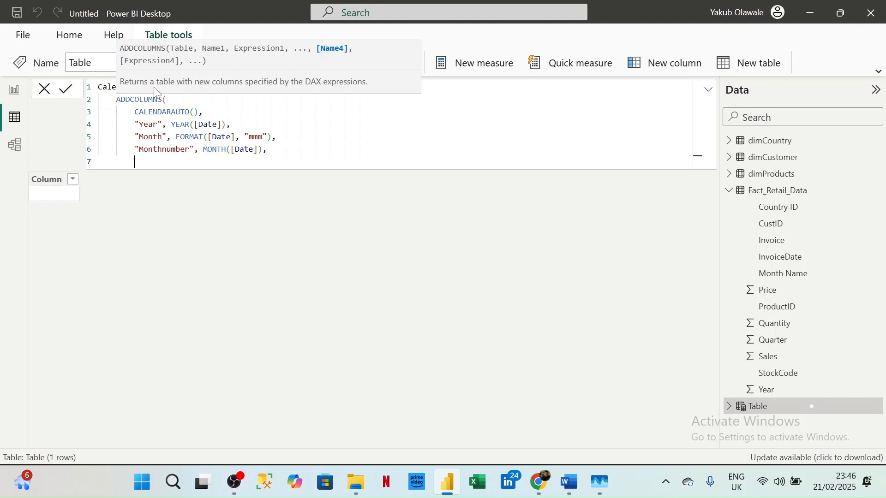
type("Weekda")
key("BackSpace")
key("BackSpace")
key("BackSpace")
key("BackSpace")
key("BackSpace")
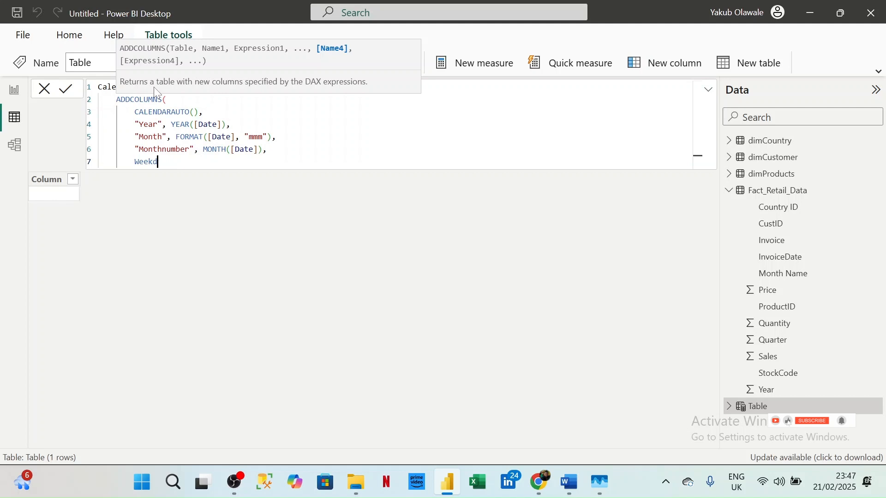
key("BackSpace")
Add a "Weekday" column defined as FORMAT([Date], "ddd") with a trailing comma, and start a new formula line.
type("\"W")
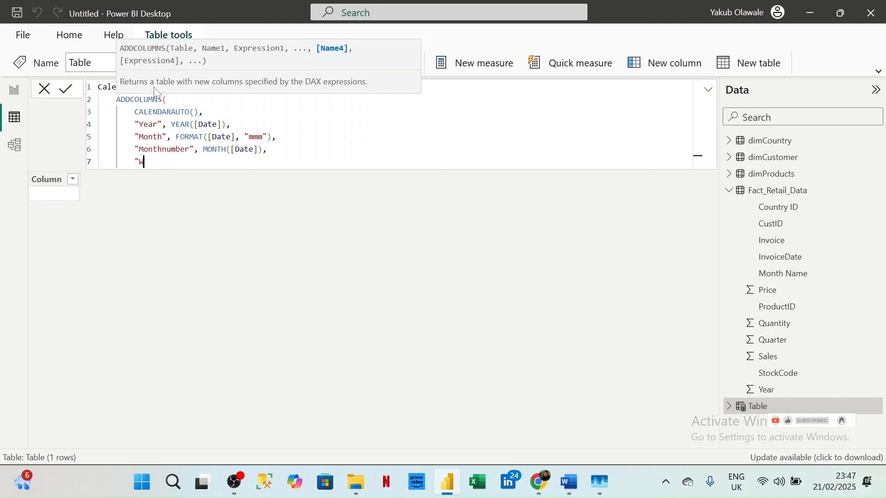
type("eekday\", FOR")
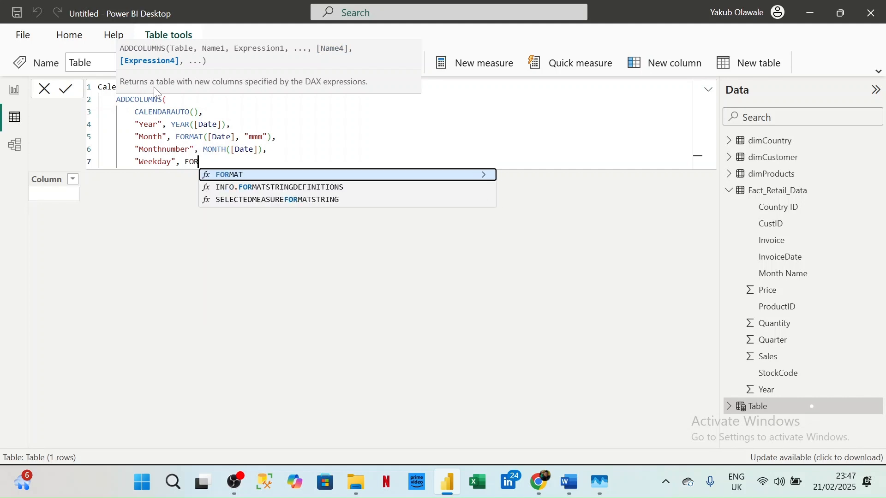
type("M")
key("Tab")
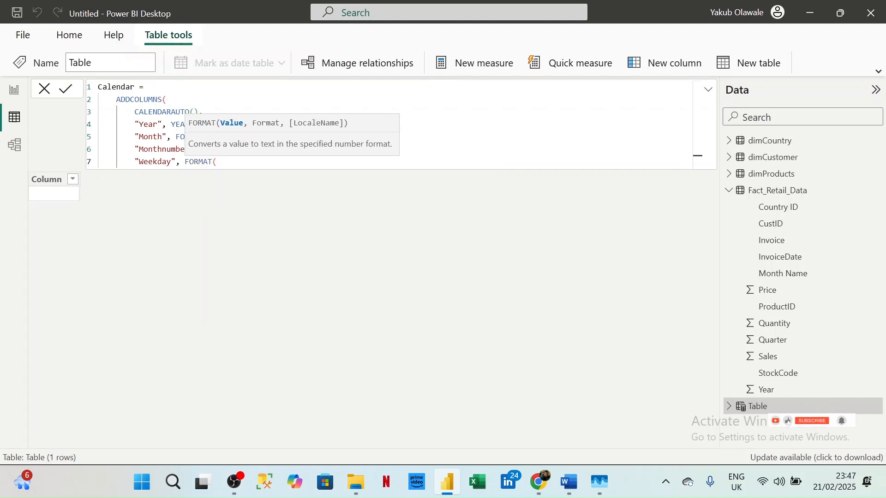
type("[")
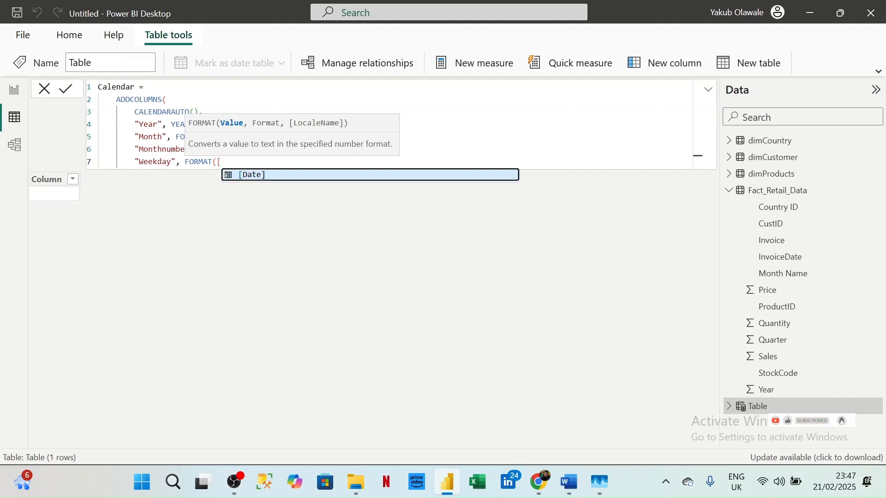
key("Tab")
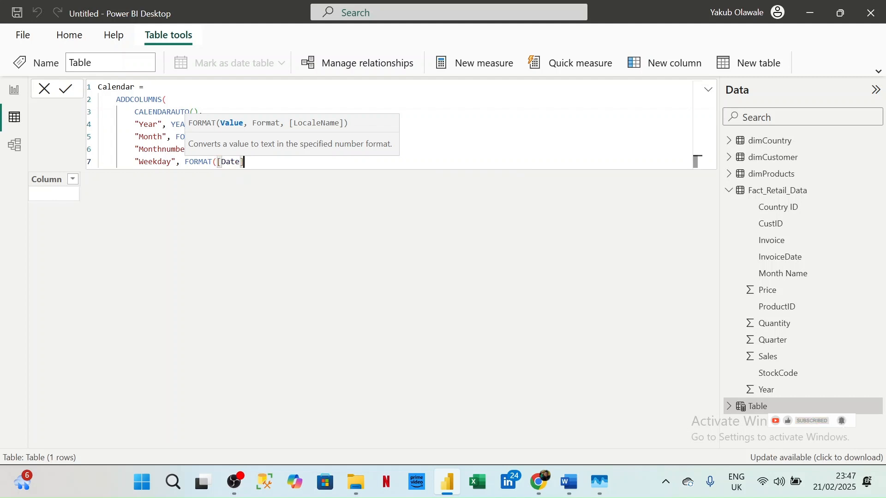
type(", \"")
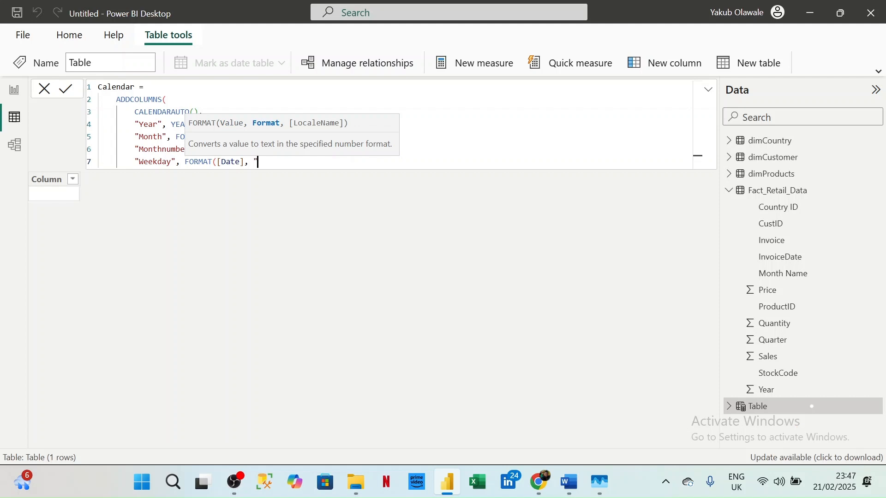
type("ddd\"")
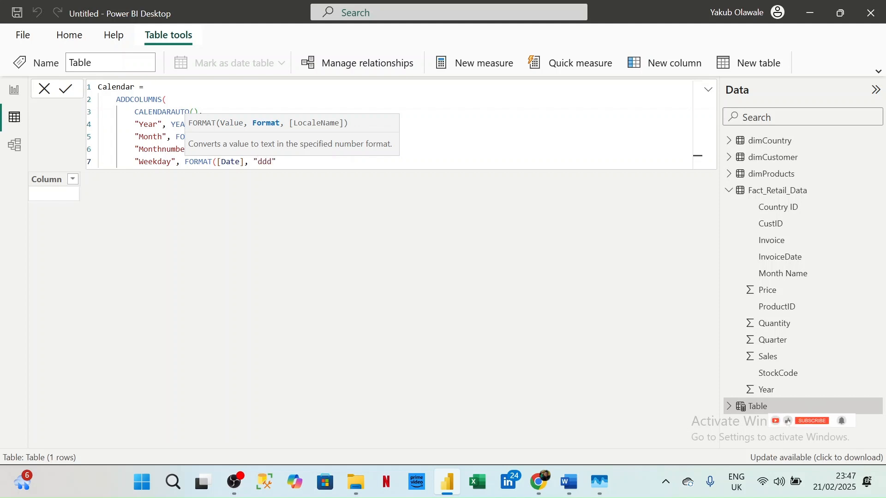
type("),")
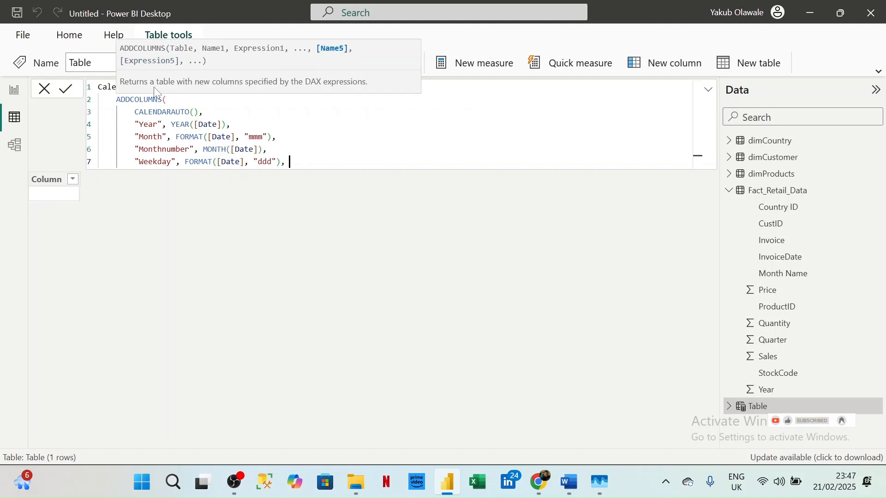
key("Return")
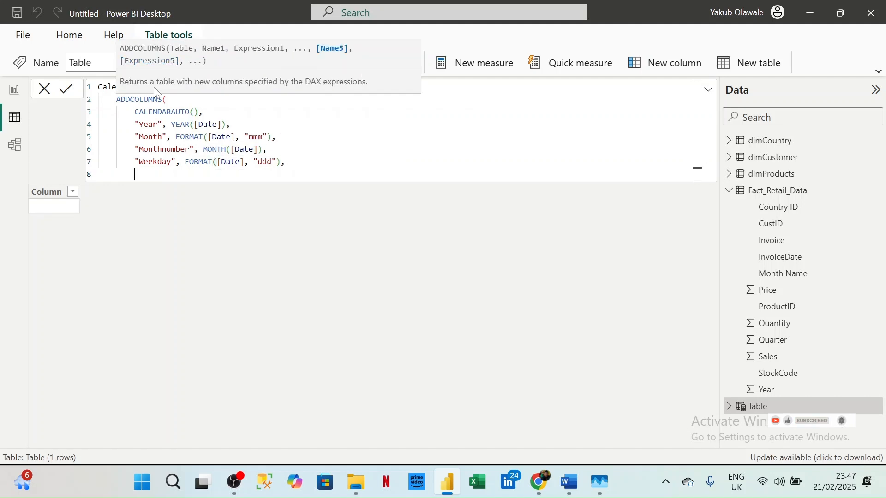
type("Week")
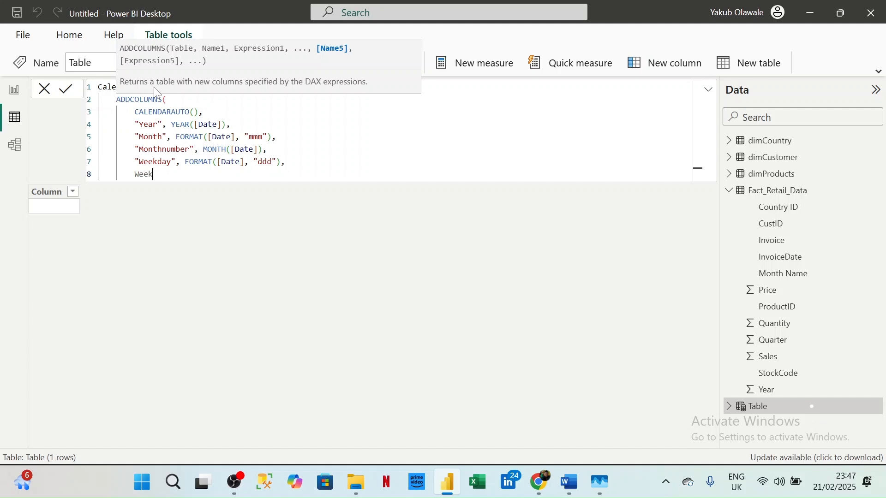
key("BackSpace")
key("BackSpace")
key("BackSpace")
key("BackSpace")
Add a "Weeknumber" column defined as WEEKDAY([Date]) with a trailing comma, and start a new formula line.
type("\"Weeknumber")
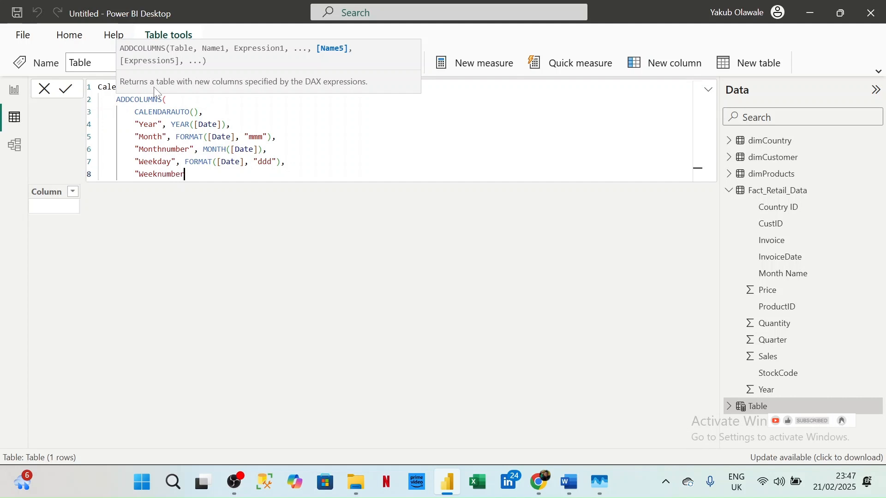
type("\"")
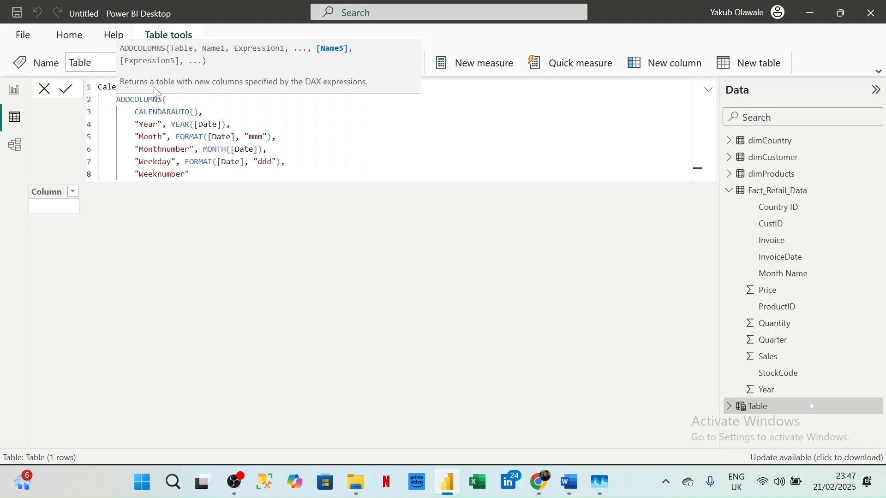
type(", ")
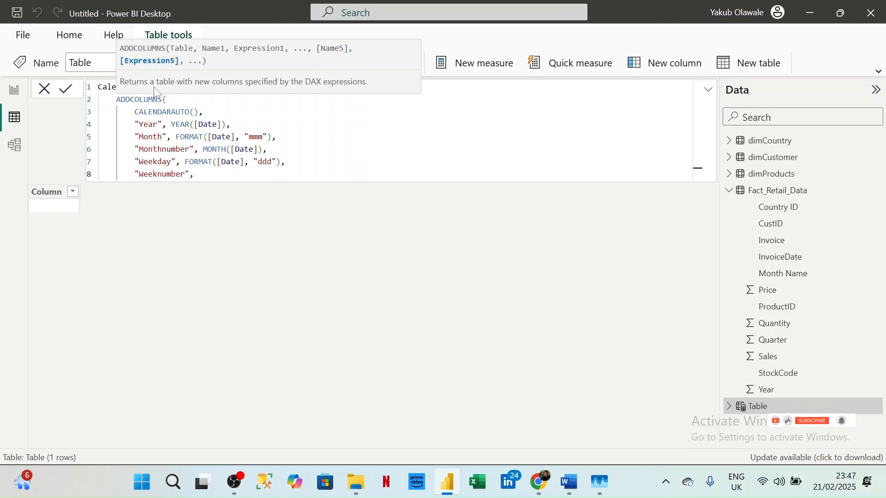
type("WEEK")
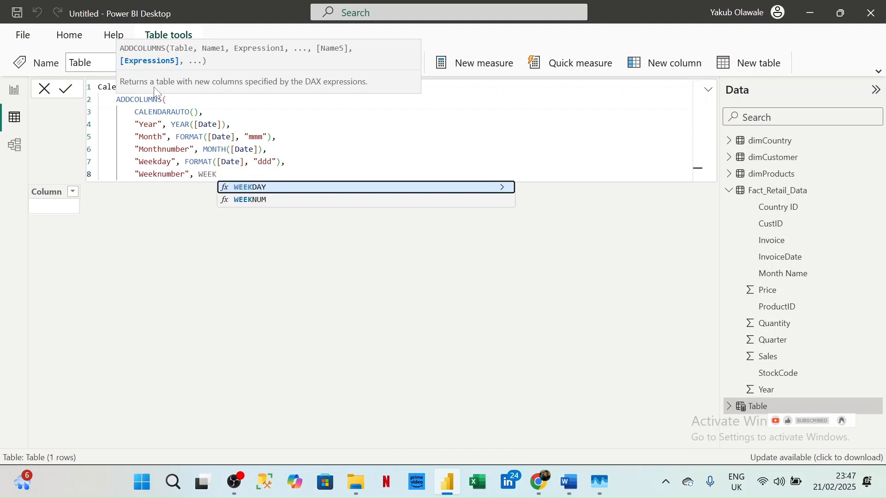
key("Tab")
type("[Da")
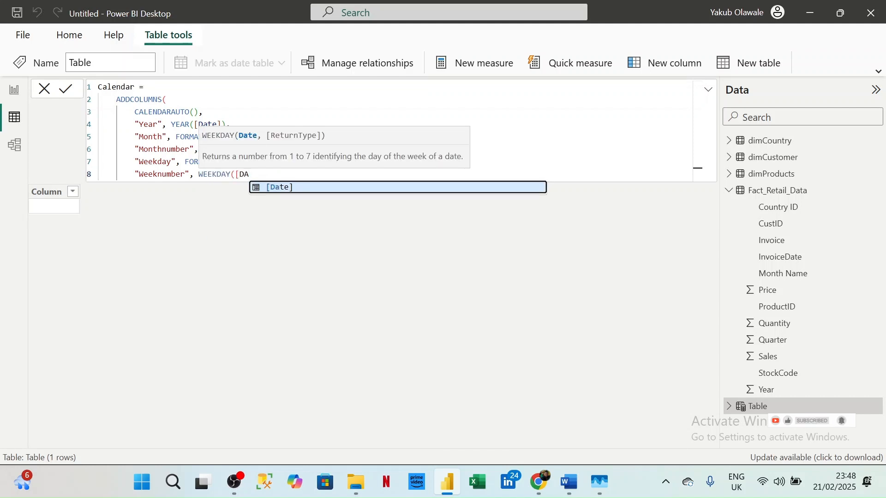
key("Tab")
type("),")
key("shift+Return")
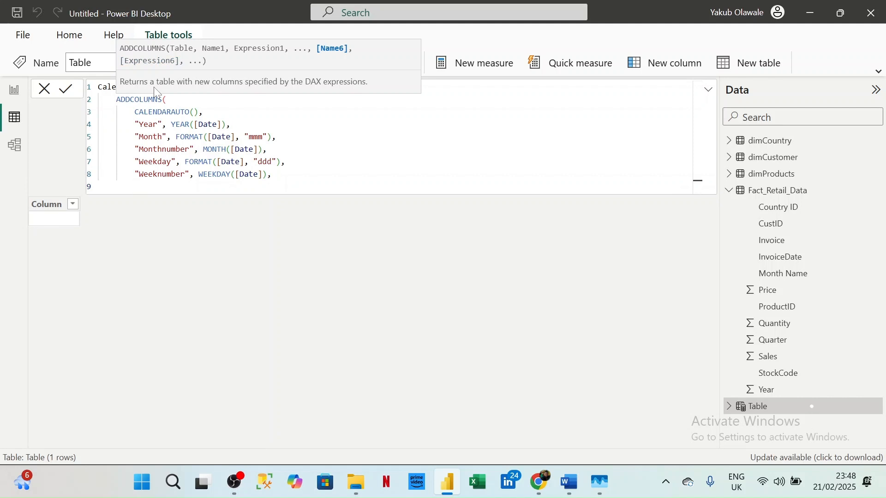
Add a "Qtr" column defined as "Q-" & FORMAT([Date], "Q") with a trailing comma, and start a new formula line.
type("\"Qtr\"")
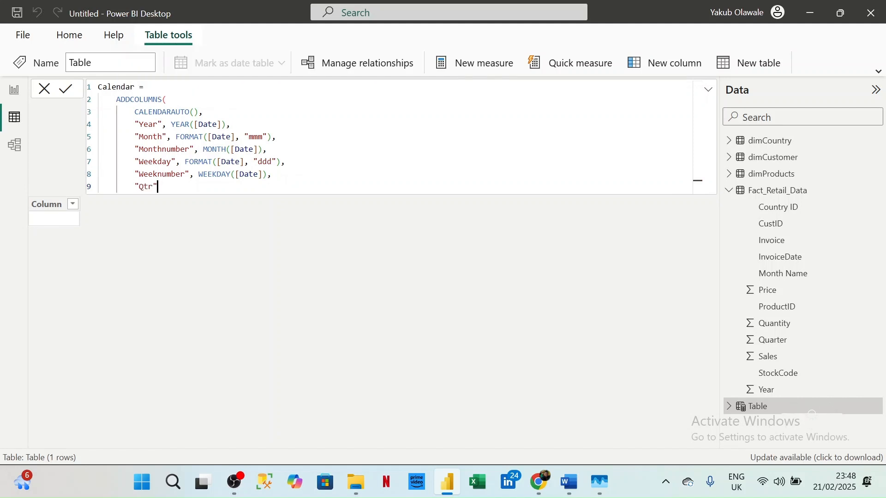
type(", \"")
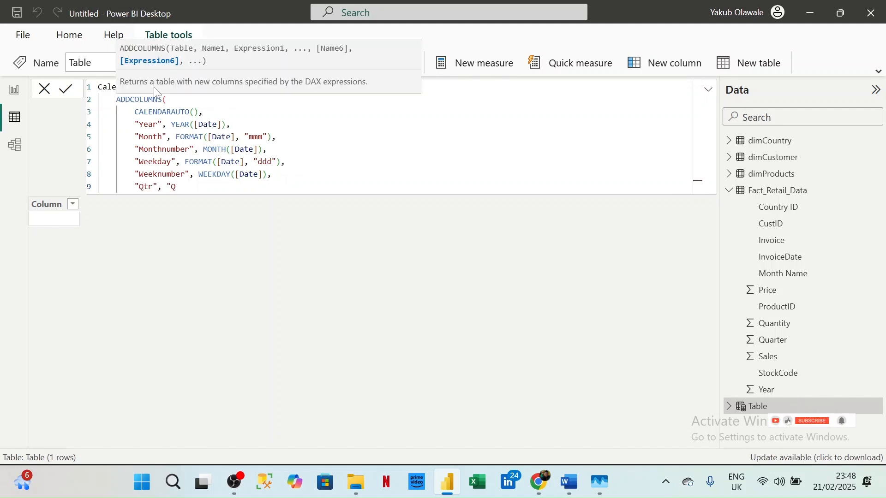
type("Q-\" & FORMAT([Date]")
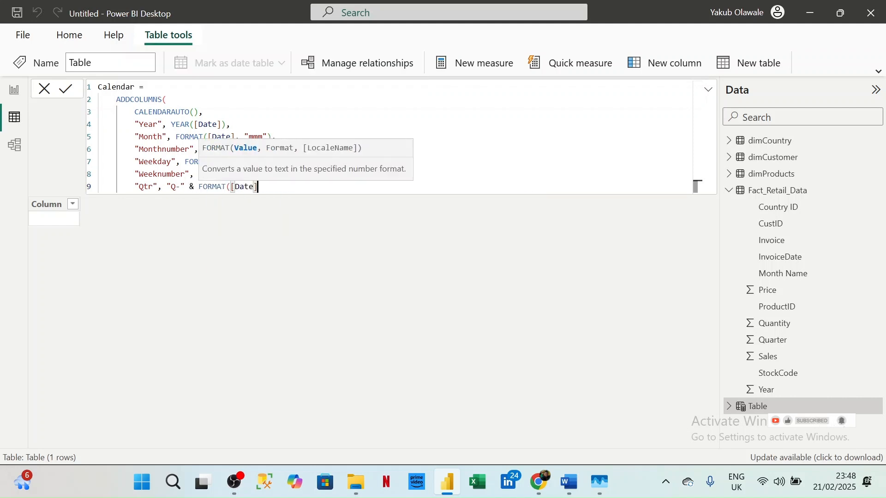
type(", \"Q")
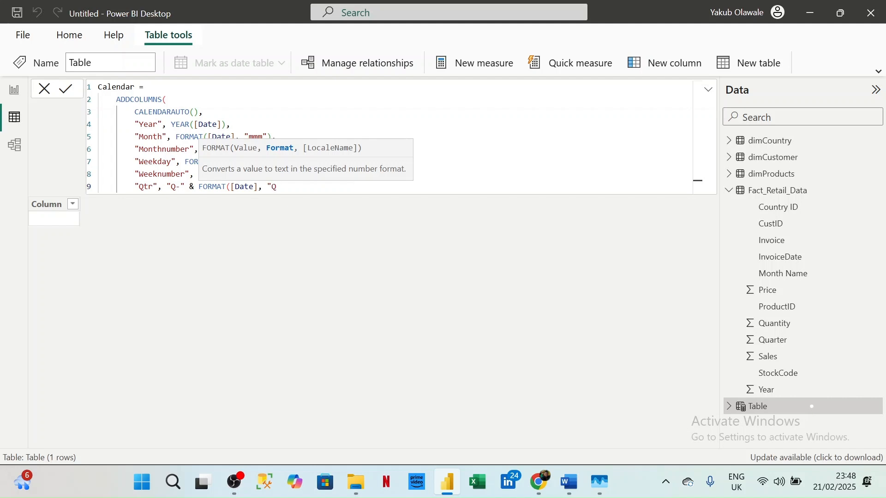
type("\"),")
key("Return")
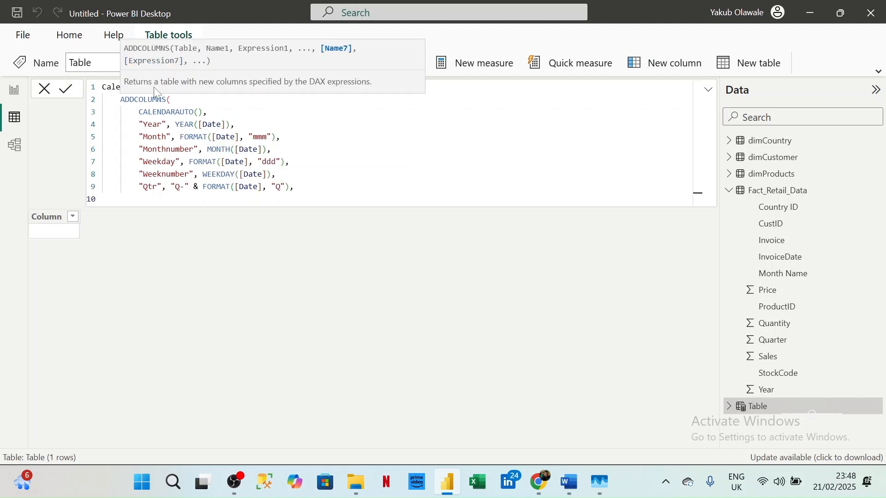
Add a "WeekType" column defined as IF(WEEKDAY([Date])=1 || WEEKDAY([Date]) = 7, "Weekend", "WWeekday").
type("\"We")
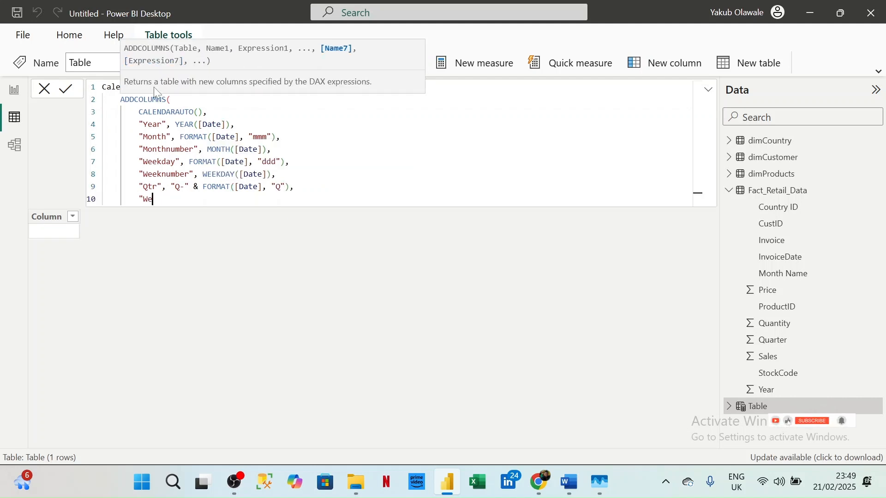
type("ekType\", IF")
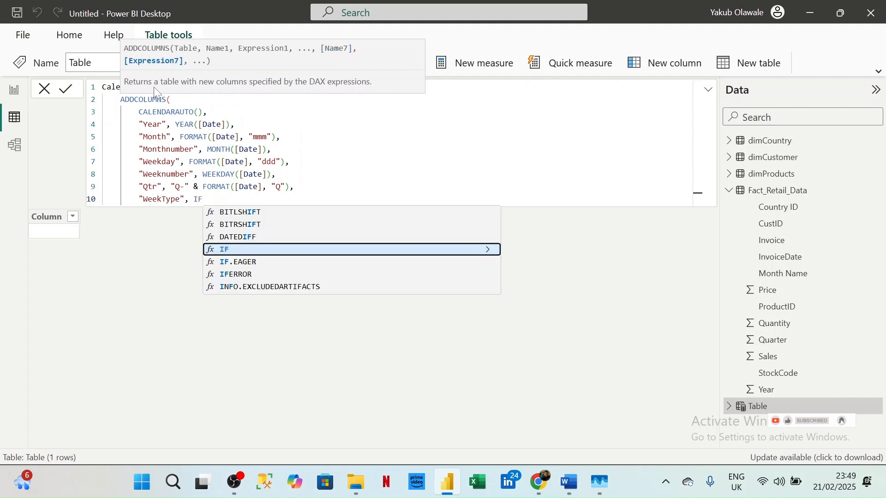
type("(WEEKDAY([")
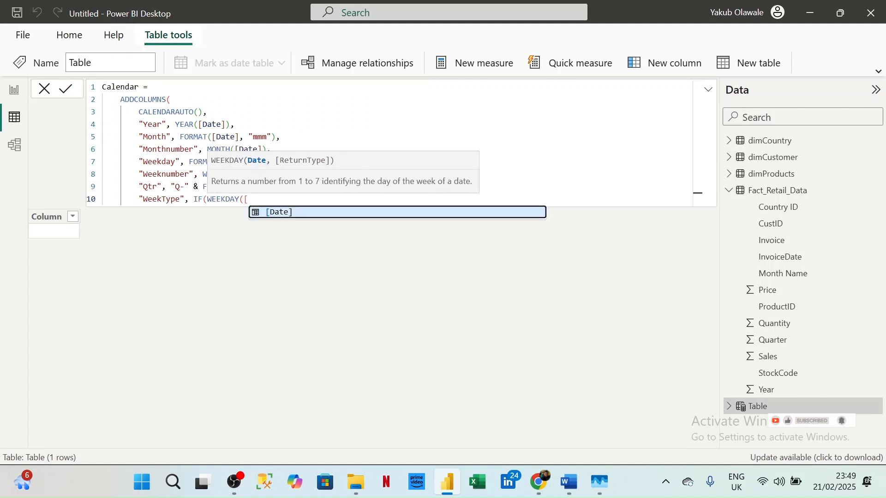
type("Date])=1")
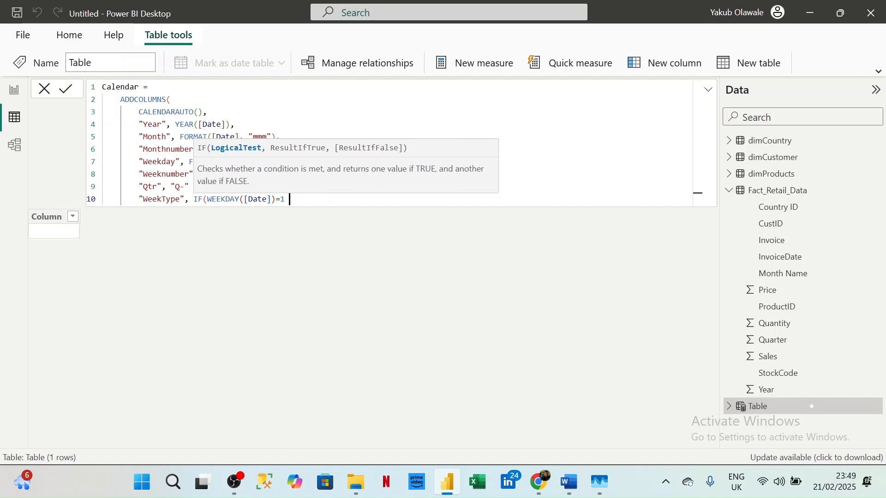
type(" || ")
type("WEEKDAY([Date])")
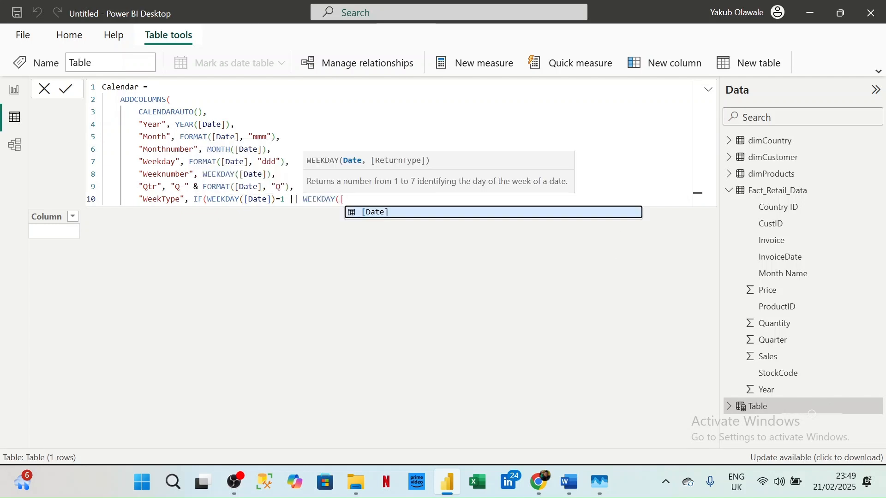
type(" = 7")
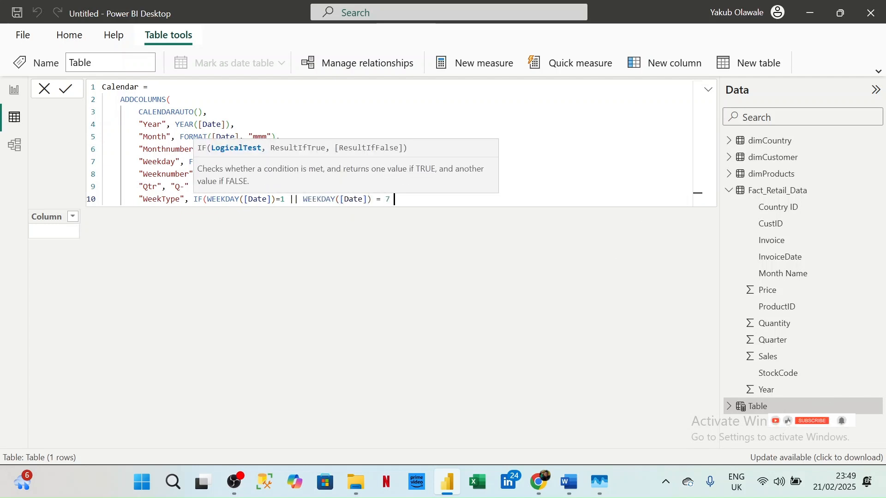
type(", \"Weeke")
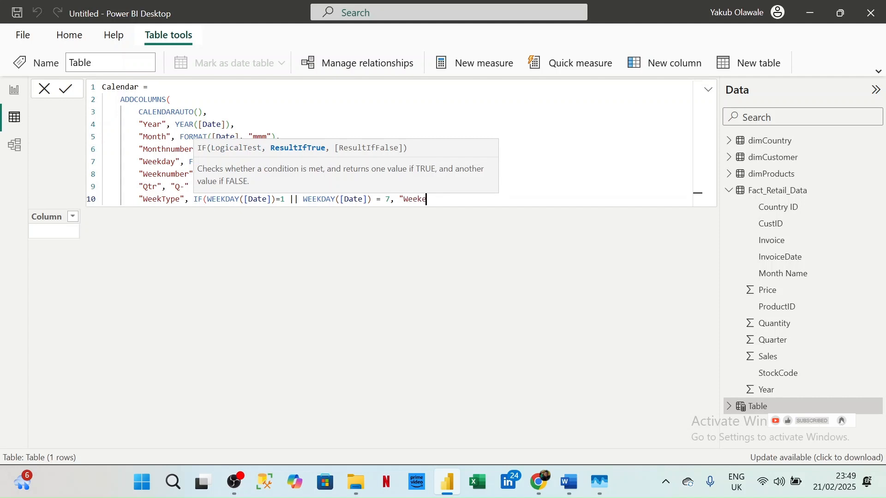
type("nd\", \"WWeekday")
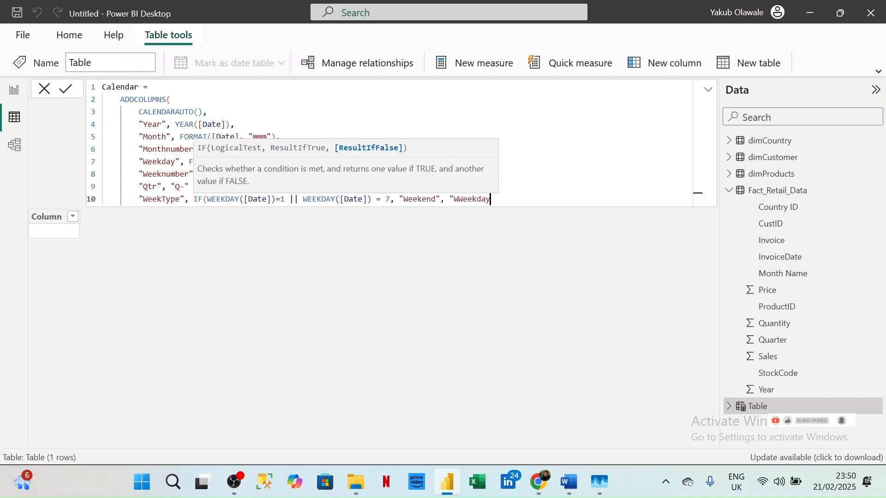
type("\")")
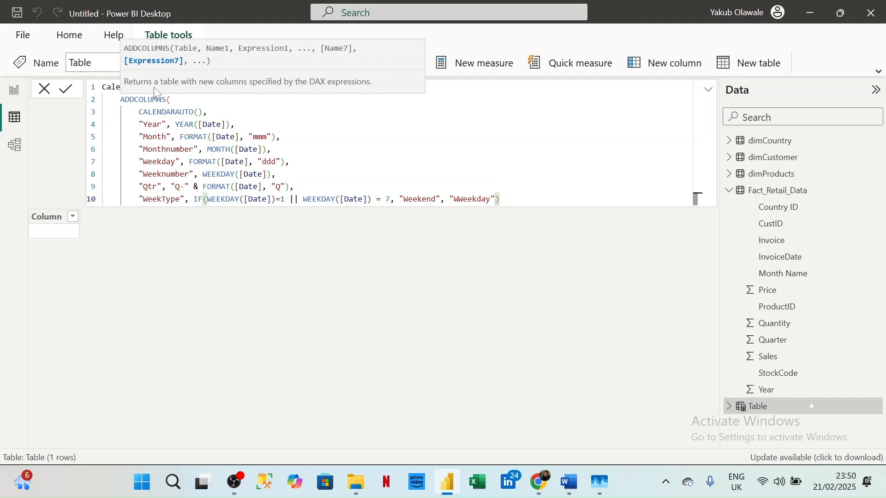
Close the ADDCOLUMNS function with a parenthesis on its own line and commit the Calendar table formula.
key("Return")
type(")")
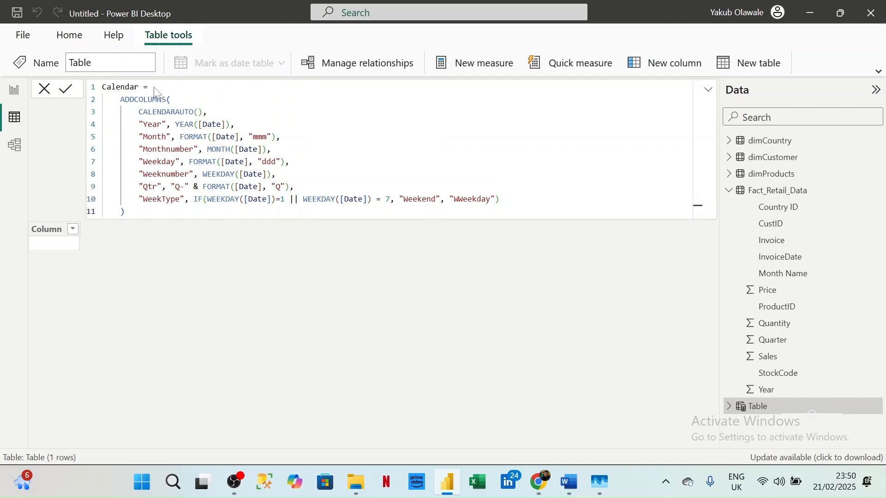
key("Return")
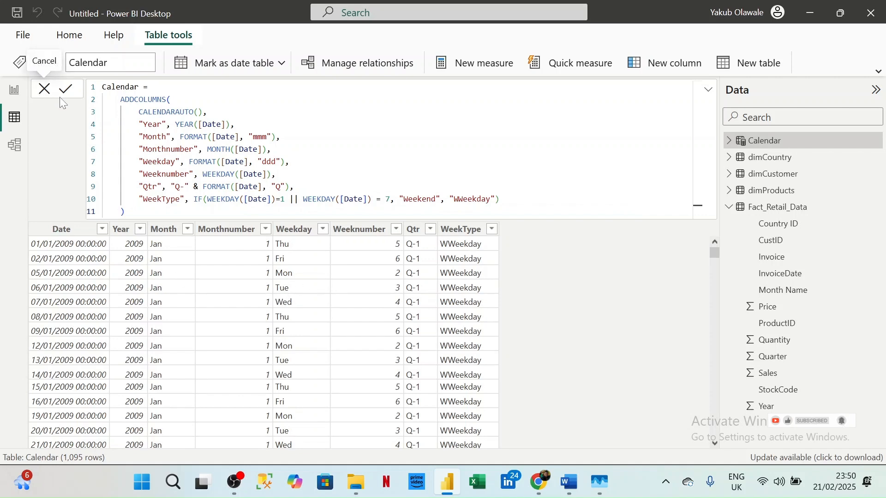
Check the Calendar table's rows and the values available in its Date and Year filters, without applying a filter.
scroll(154, 357, "down", 4)
scroll(153, 357, "up", 4)
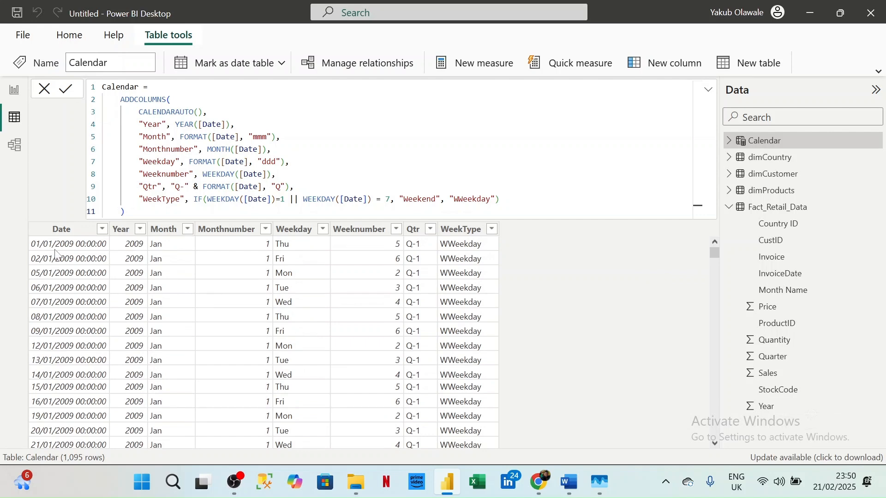
left_click(88, 229)
left_click(101, 229)
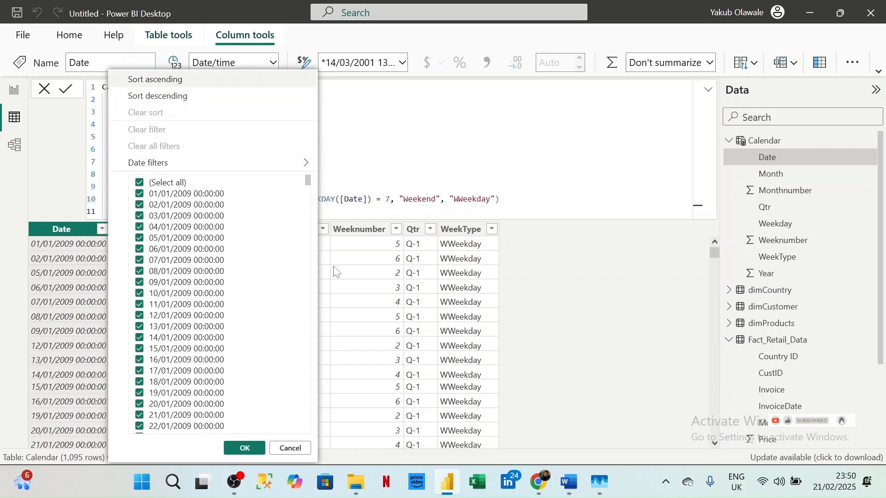
left_click(569, 276)
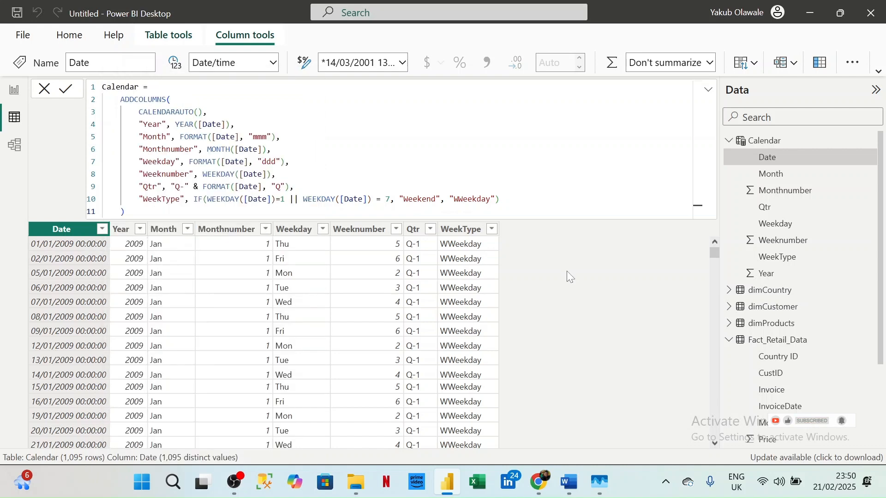
left_click(139, 231)
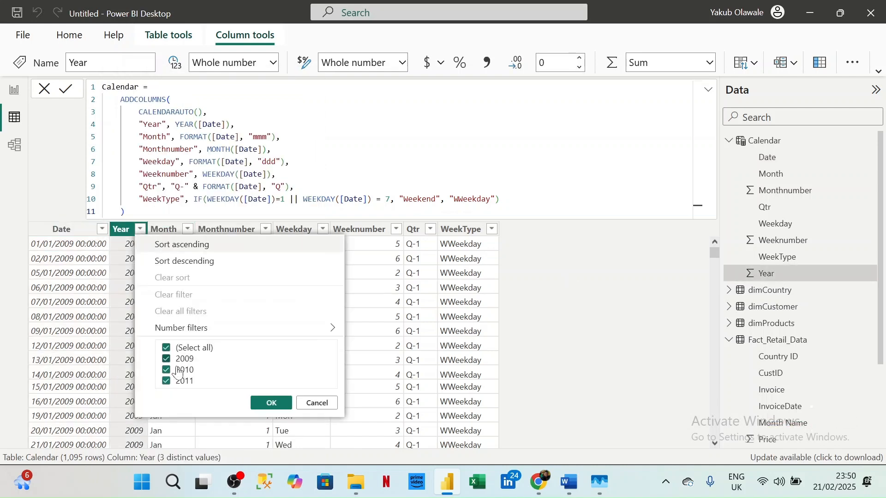
left_click(315, 404)
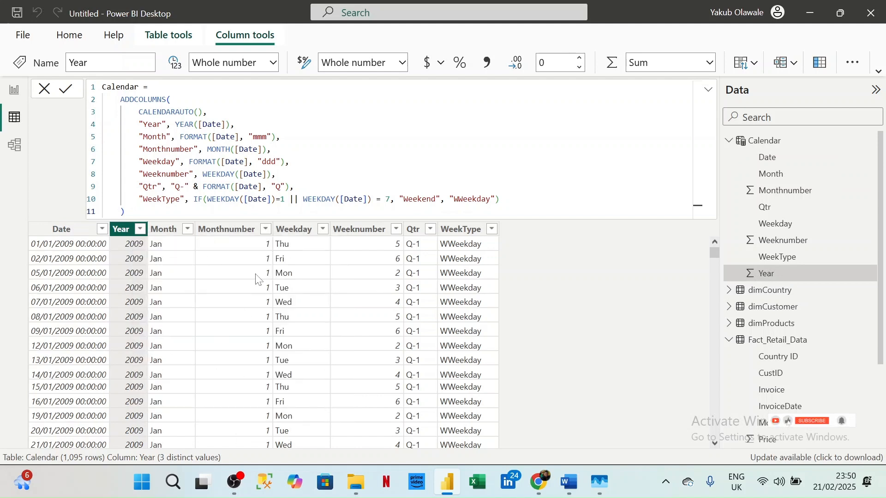
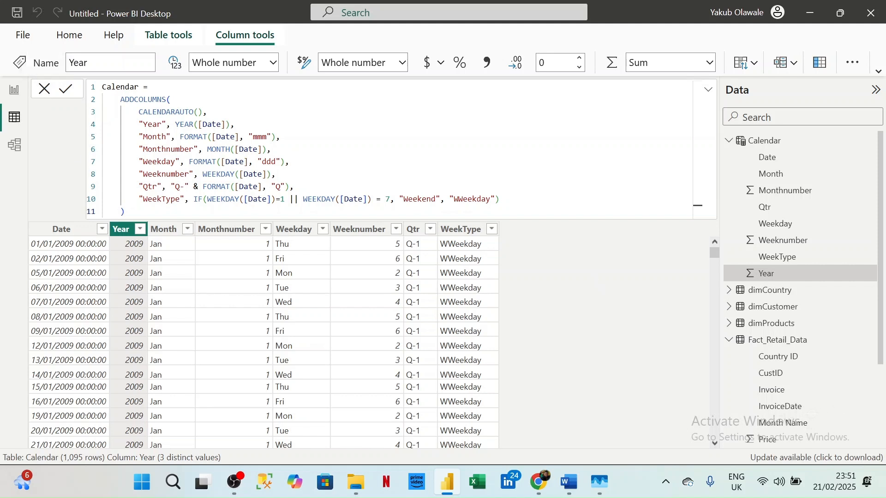
In the model diagram, place the Calendar table below dimProducts and relate its Date field to InvoiceDate in Fact_Retail_Data.
left_click(729, 140)
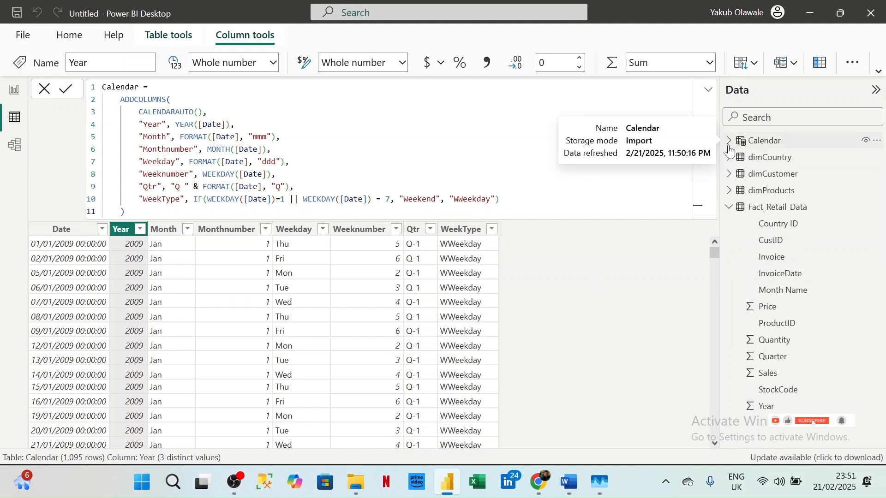
left_click(728, 207)
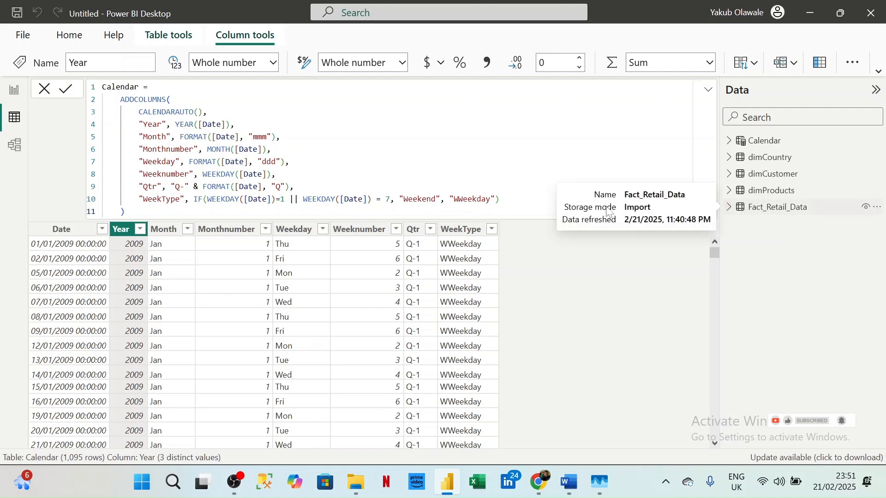
left_click(15, 147)
left_click(45, 90)
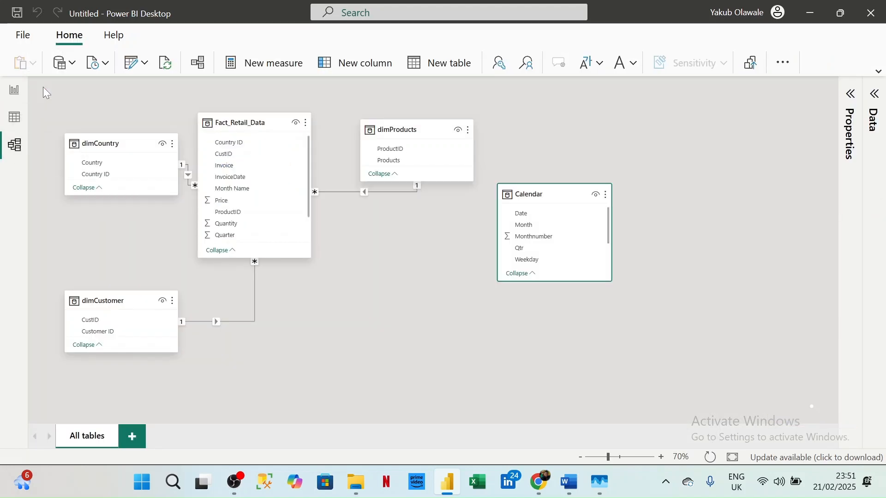
left_click_drag(547, 195, 411, 243)
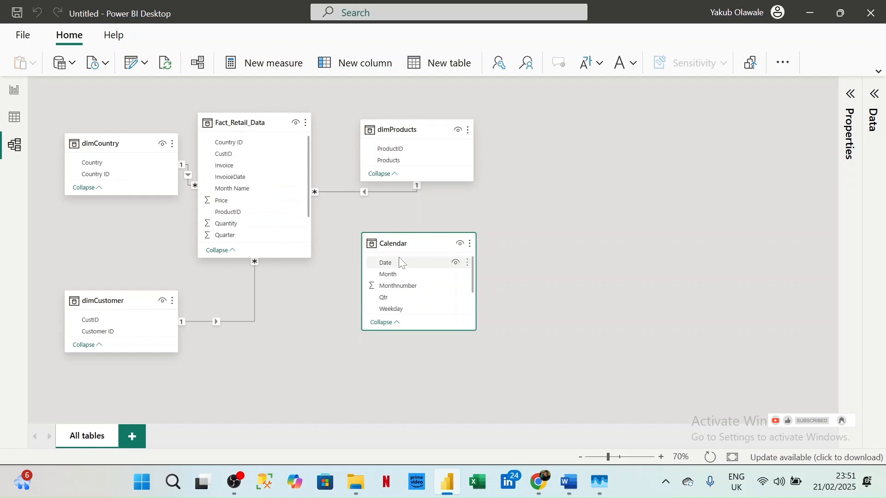
left_click_drag(399, 260, 238, 178)
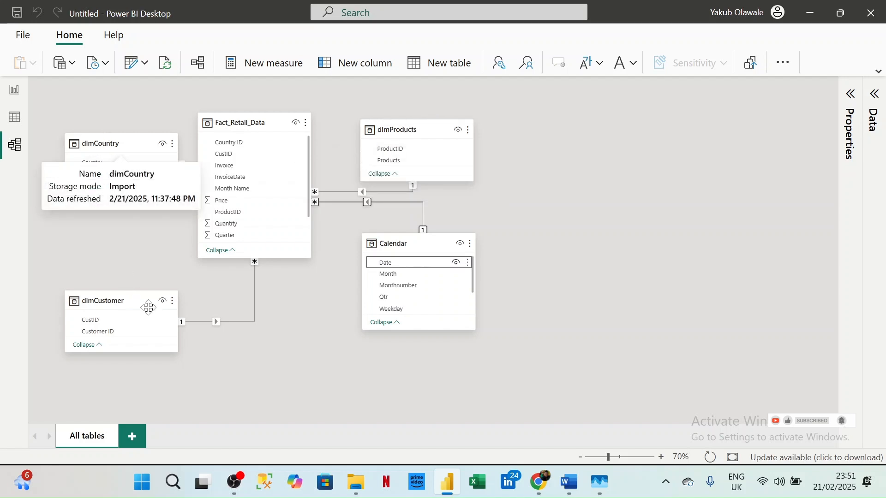
Switch to the Retail Analysis Project document in Word and select the business-question text from "The goal is" to "actionable insights.".
left_click(13, 91)
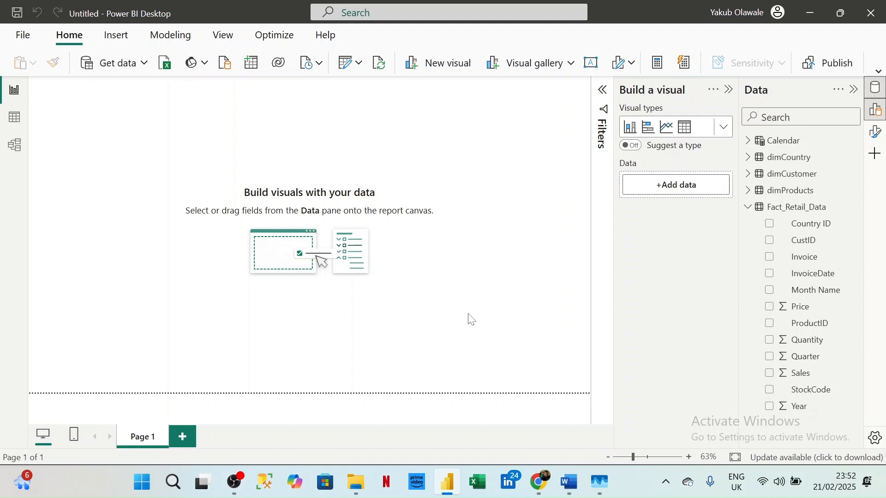
mouse_move(539, 483)
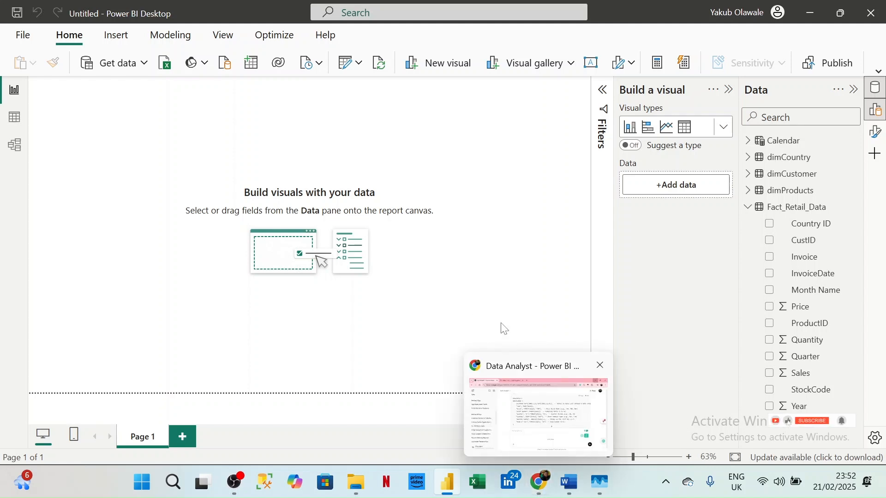
mouse_move(570, 482)
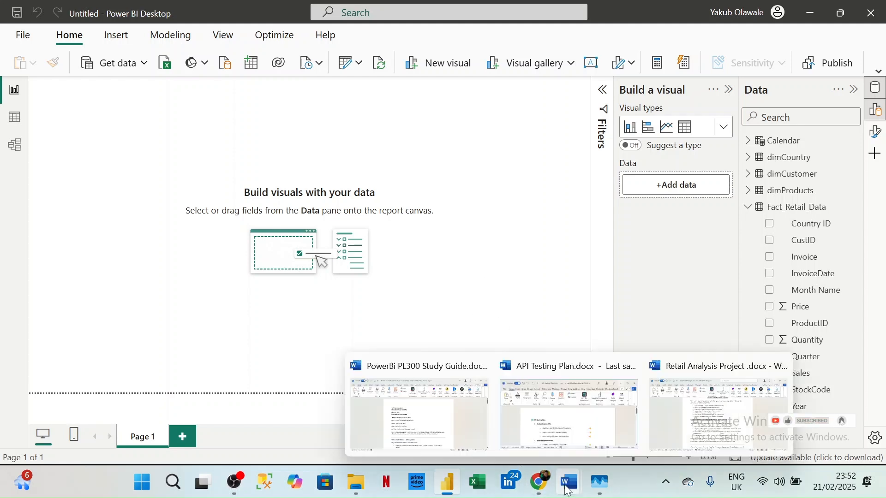
left_click(678, 414)
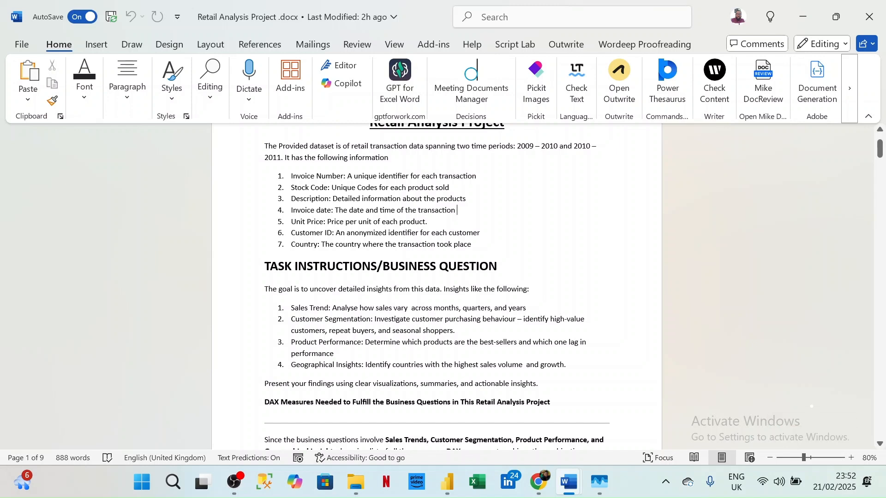
left_click_drag(265, 288, 543, 384)
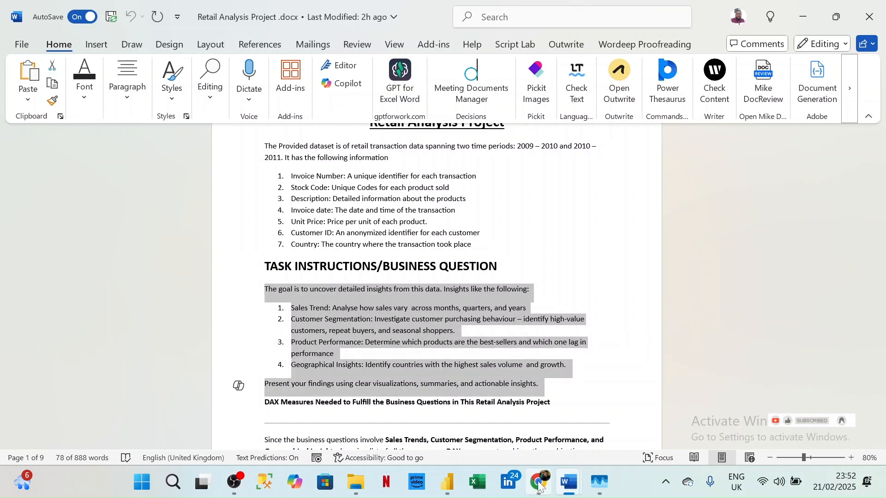
Switch to the Data Analyst chat in Chrome and start the prompt "Kindly tell me which measures to create in other to be able to analyze".
mouse_move(538, 483)
left_click(544, 427)
scroll(522, 208, "down", 10)
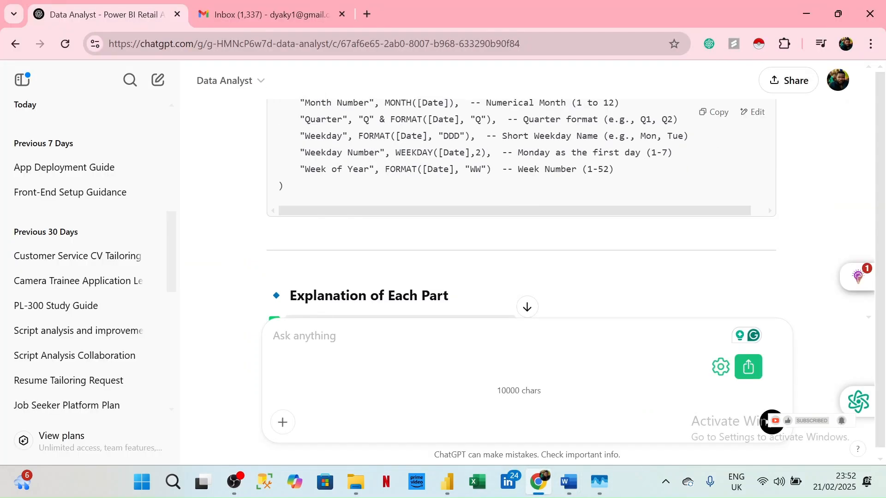
scroll(346, 231, "down", 15)
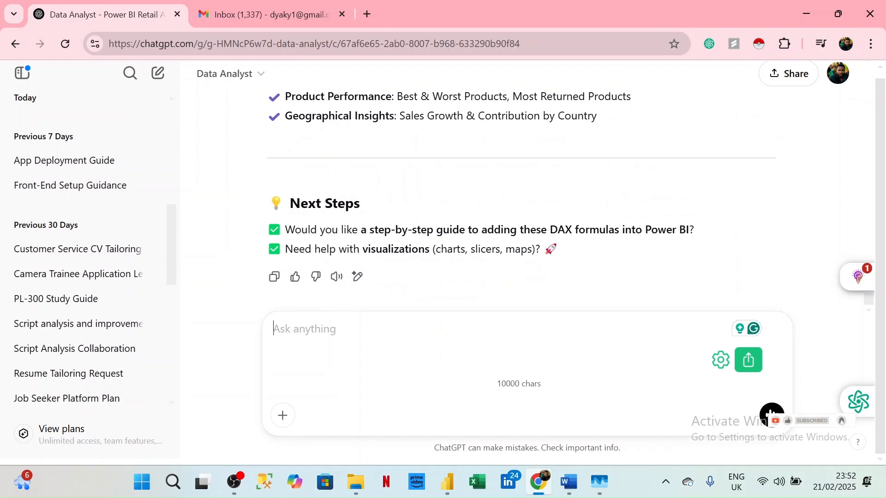
type("Kindly t")
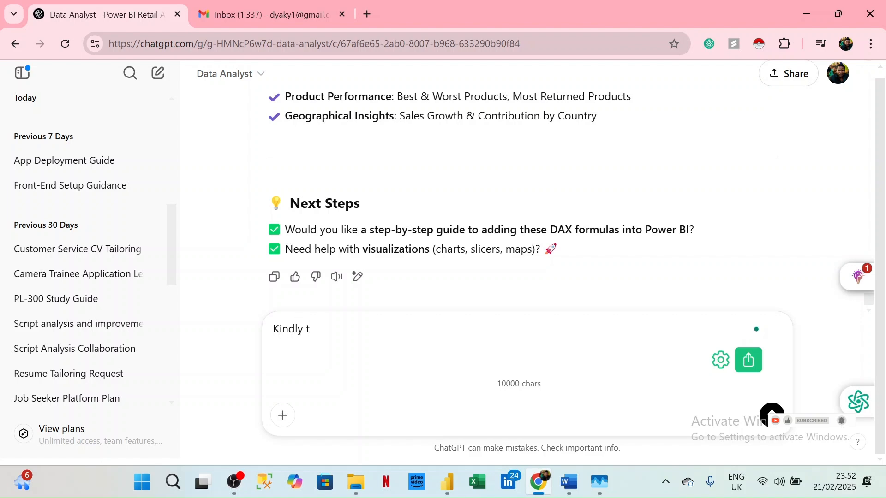
type("ell me which mea")
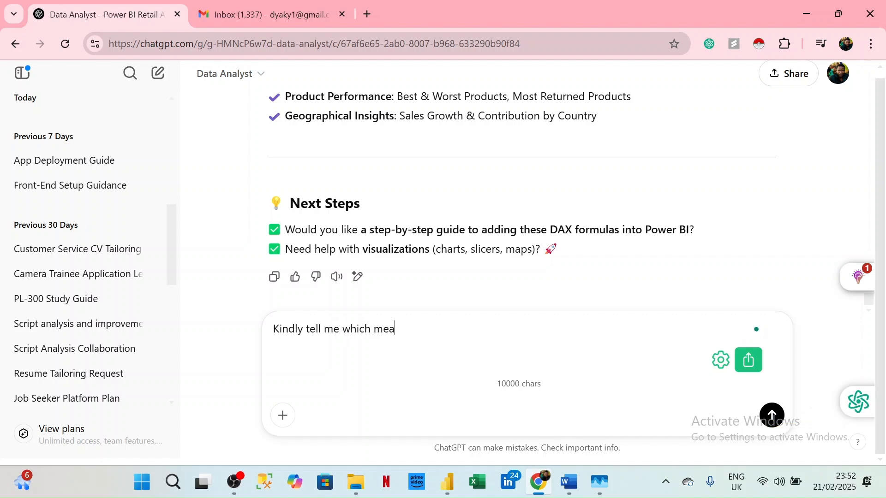
type("sures to create i")
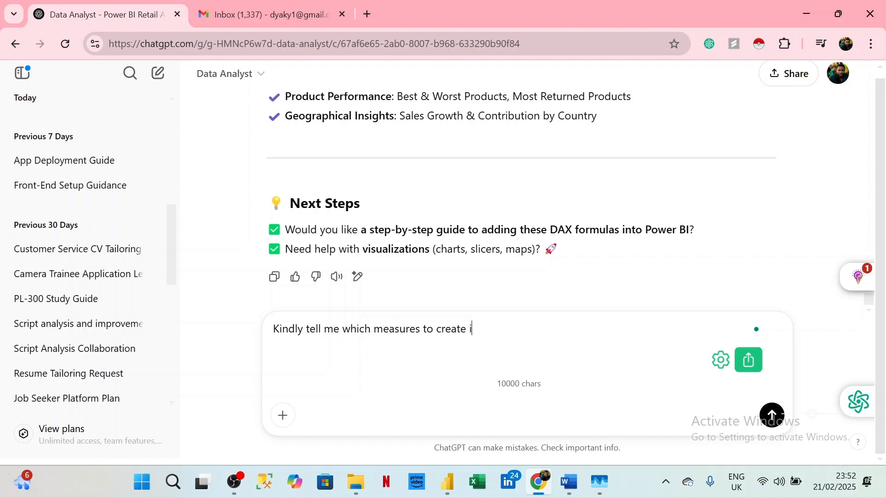
type("n other to be able to analyze this")
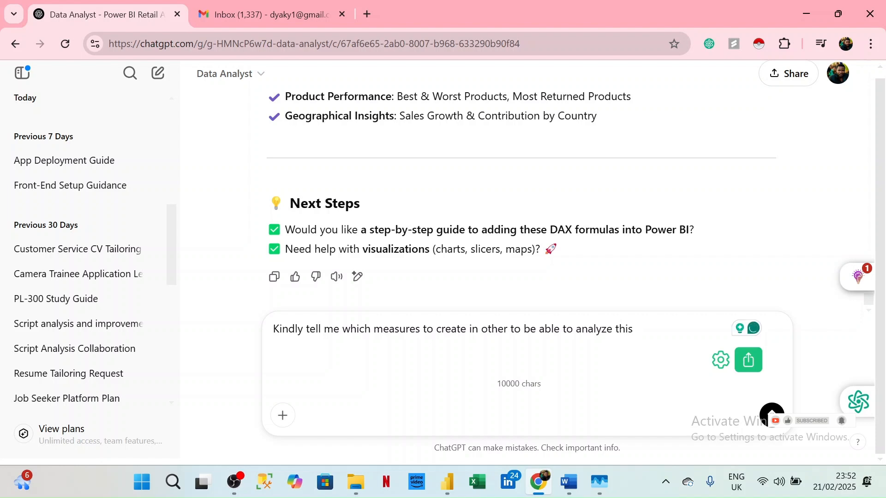
Replace the trailing word "this" in the prompt with "and answer this business questions below".
key("BackSpace")
key("BackSpace")
key("BackSpace")
key("BackSpace")
key("BackSpace")
type("and answer")
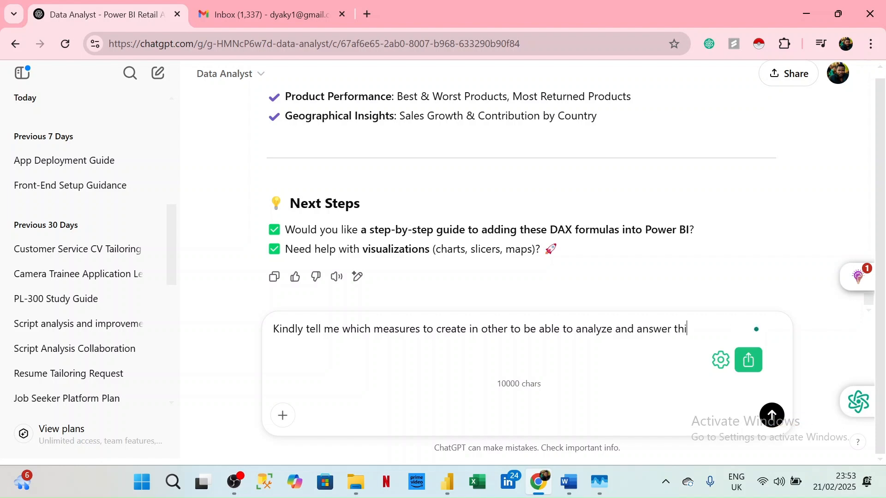
type(" this business questions ")
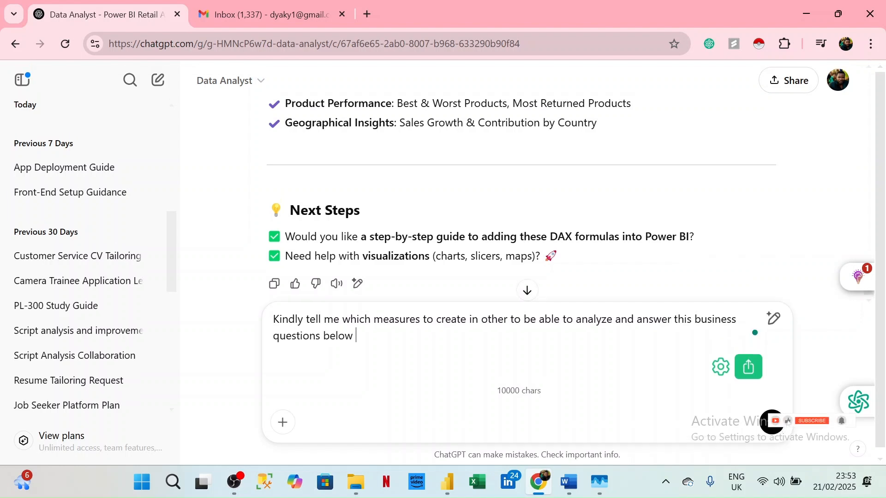
type("below")
Paste the copied business-question text below the prompt's opening sentence after a blank line and send the message.
key("shift+Return")
key("shift+Return")
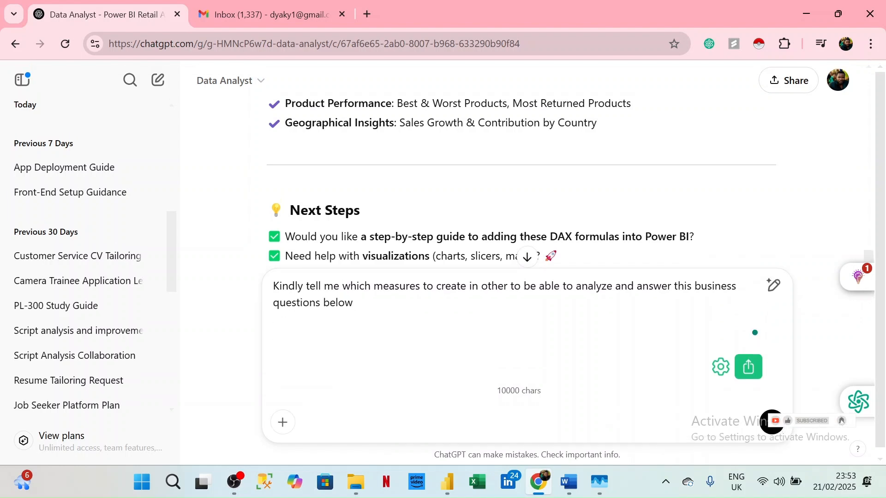
key("ctrl+v")
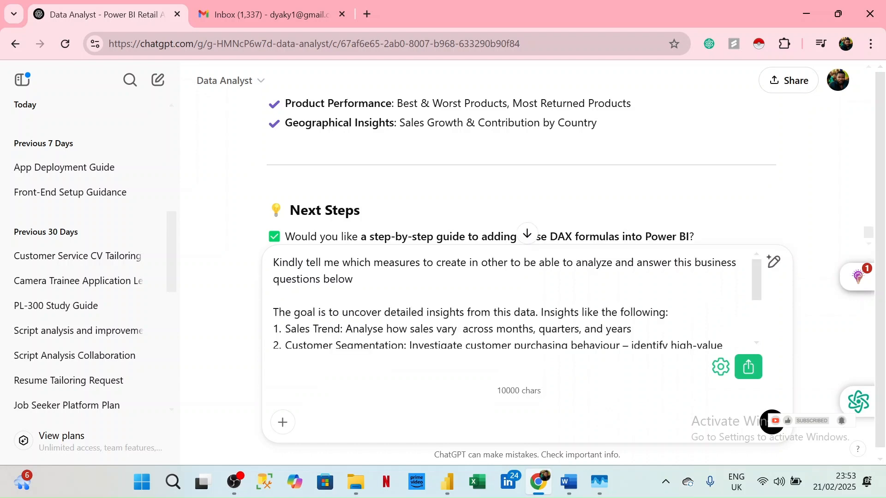
key("Return")
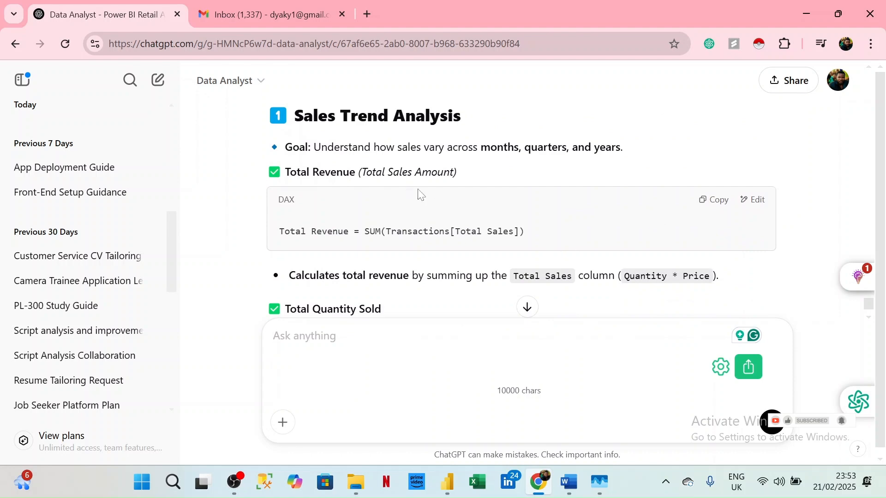
Read the Sales Trend Analysis measures in the reply, from Total Revenue through Sales Contribution %, up to the first customer measures.
scroll(420, 194, "up", 3)
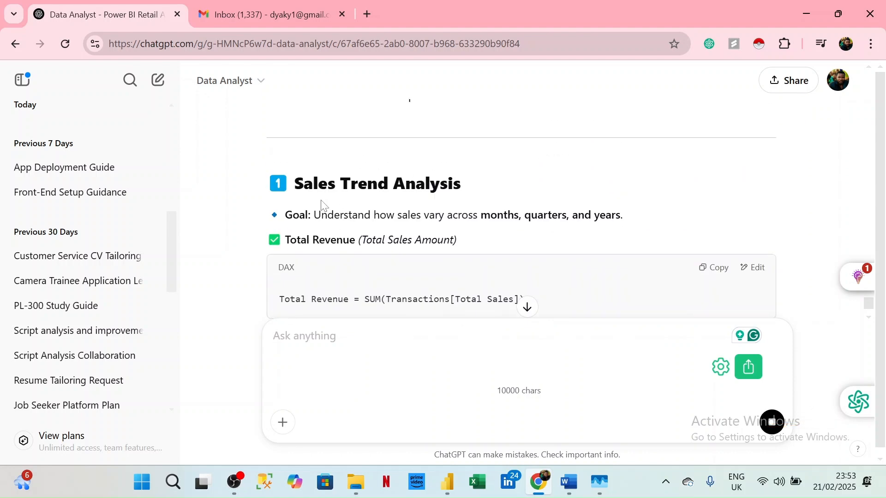
scroll(521, 207, "down", 2)
scroll(300, 146, "down", 3)
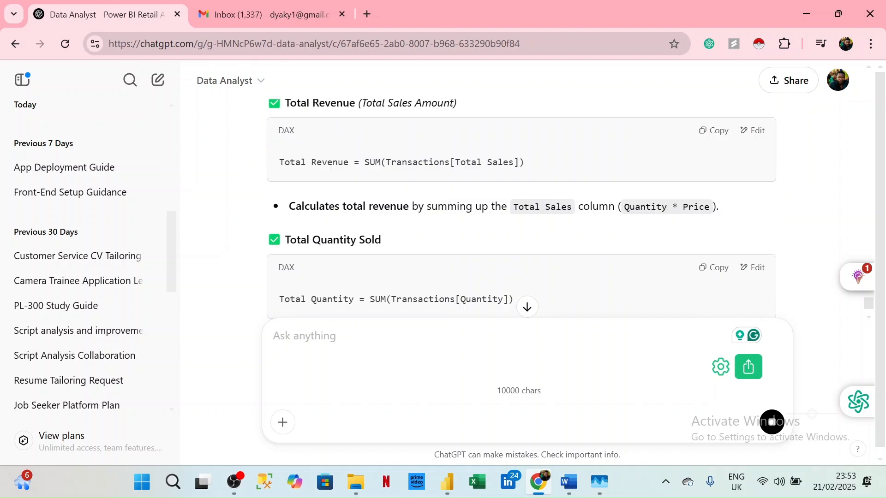
scroll(362, 217, "down", 2)
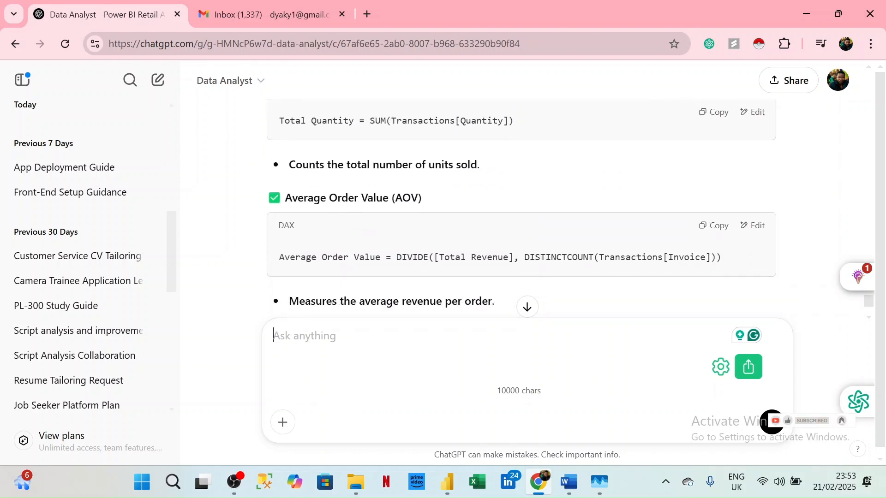
scroll(521, 203, "down", 3)
scroll(435, 194, "down", 4)
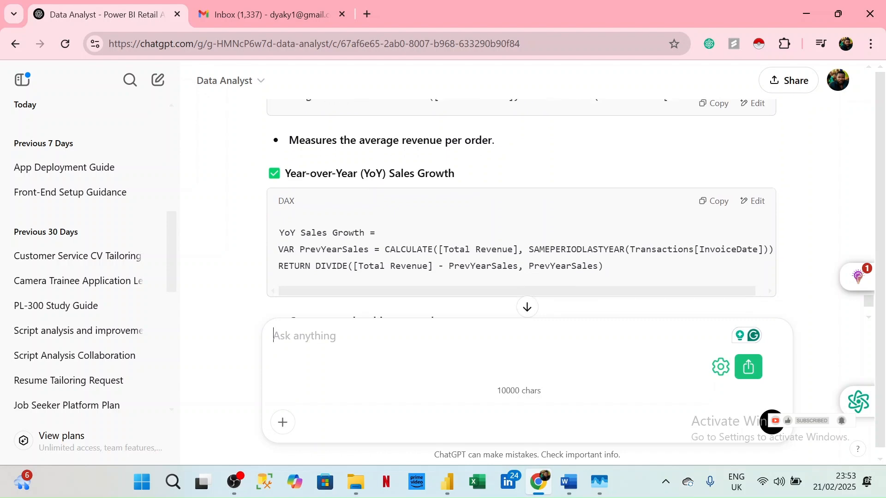
scroll(335, 198, "down", 4)
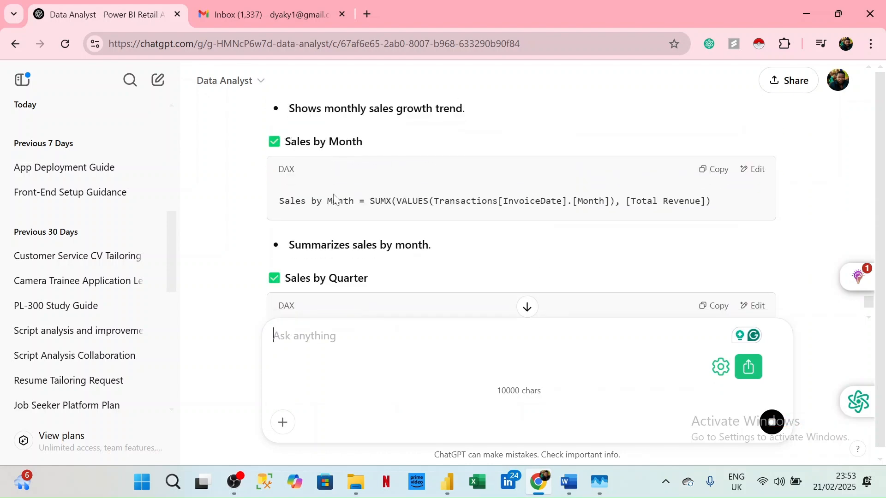
scroll(310, 156, "down", 3)
scroll(331, 131, "down", 1)
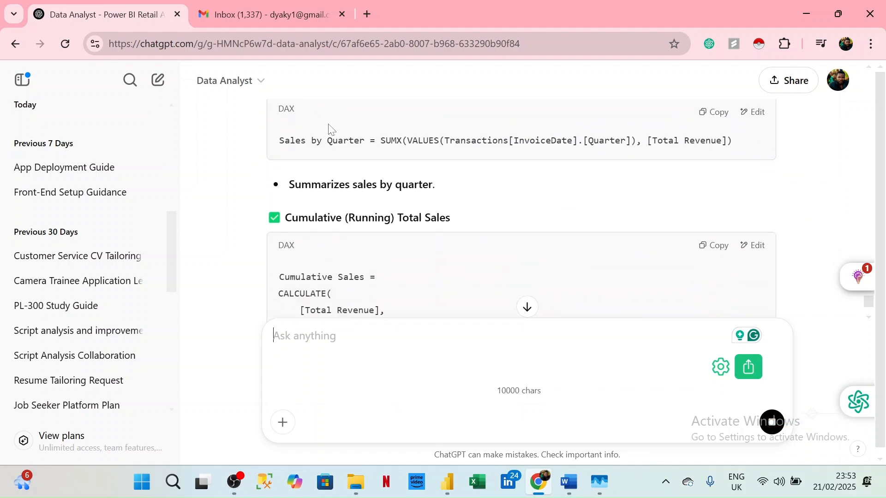
scroll(351, 207, "up", 3)
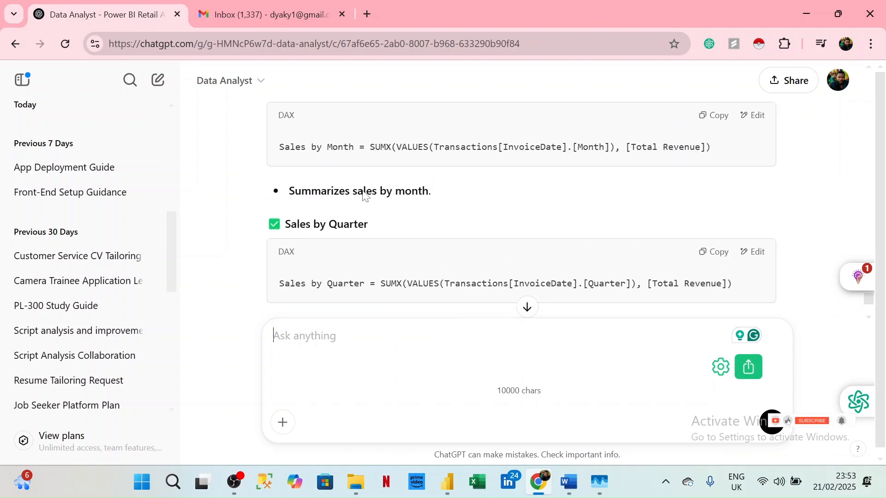
scroll(378, 214, "down", 1)
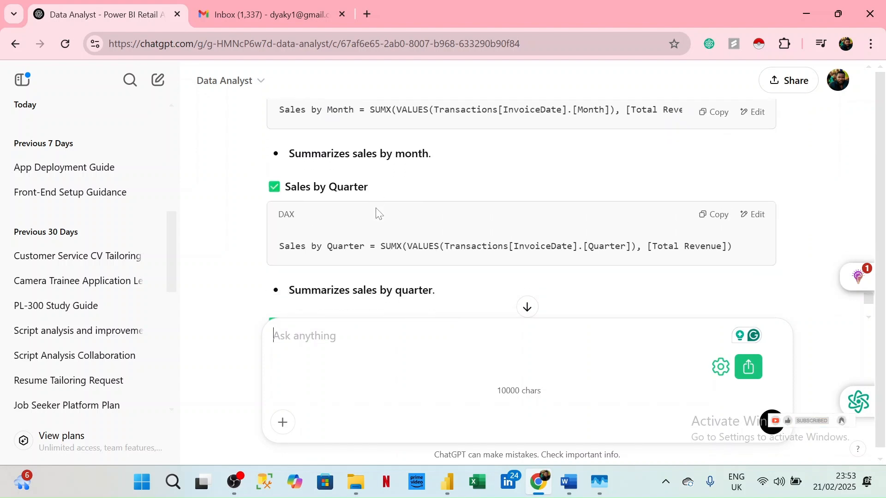
scroll(382, 196, "down", 9)
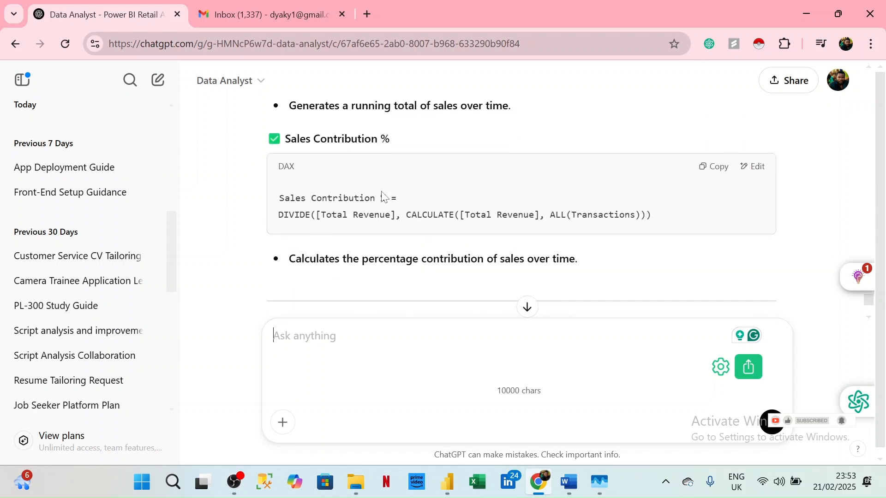
scroll(382, 196, "down", 5)
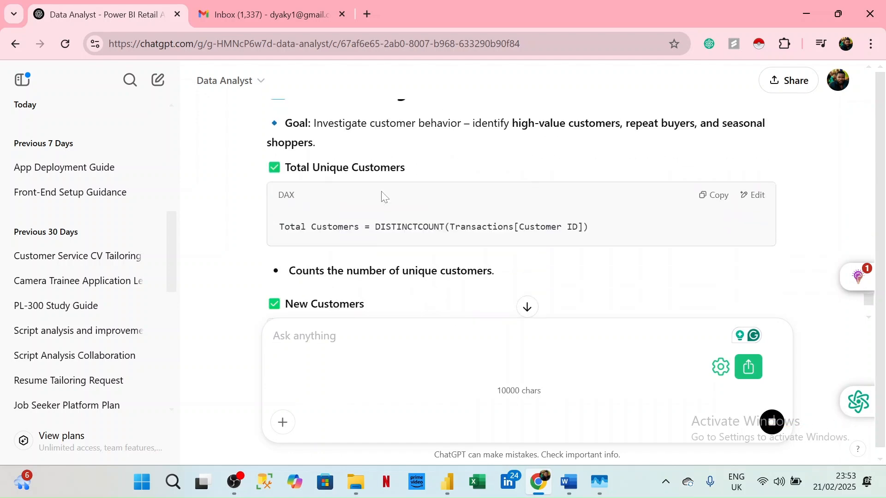
Recheck the Sales Trend Analysis goal, and review the customer and product measures, the key-measures summary and the next steps in the reply.
scroll(382, 196, "up", 5)
scroll(382, 196, "up", 15)
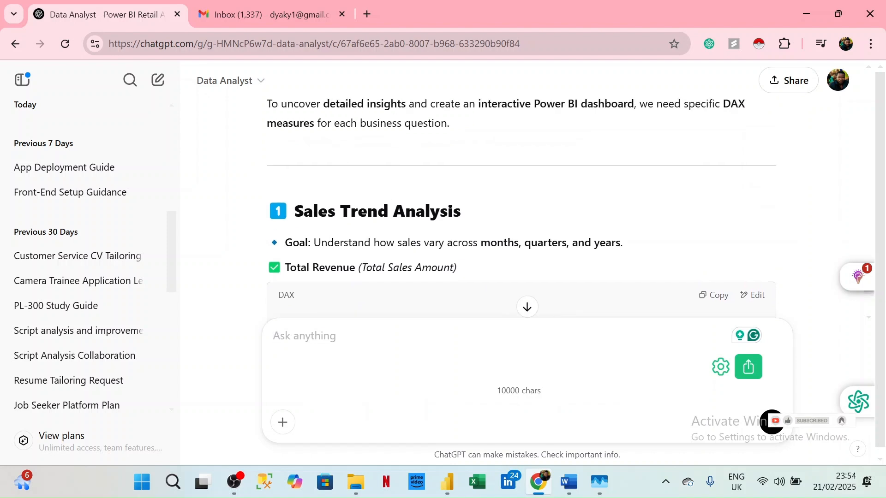
left_click_drag(417, 237, 350, 194)
scroll(461, 203, "down", 1)
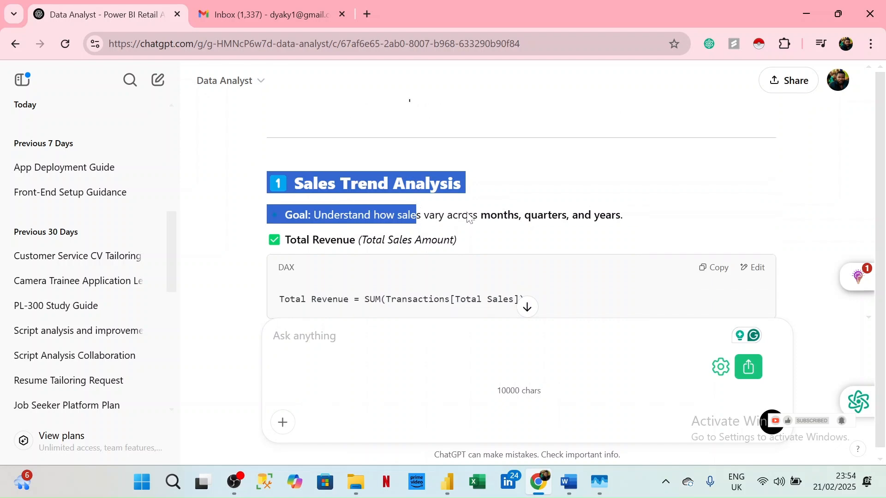
left_click(433, 191)
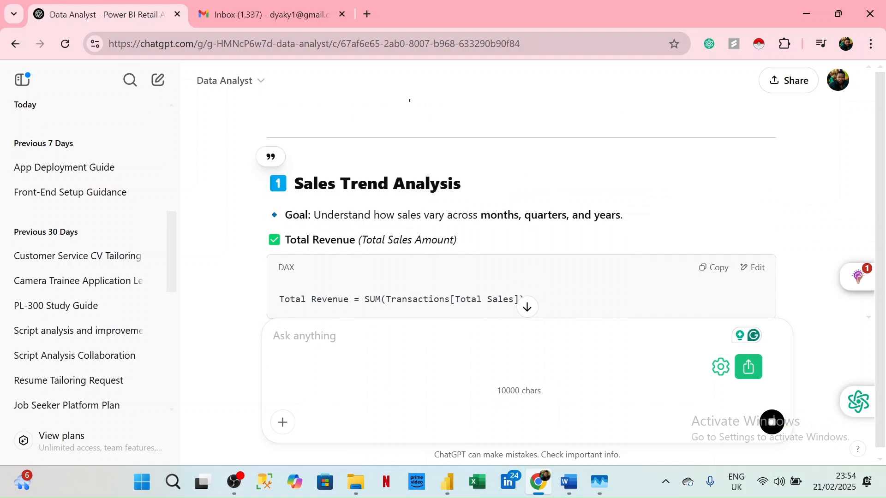
scroll(656, 221, "down", 15)
scroll(657, 220, "down", 15)
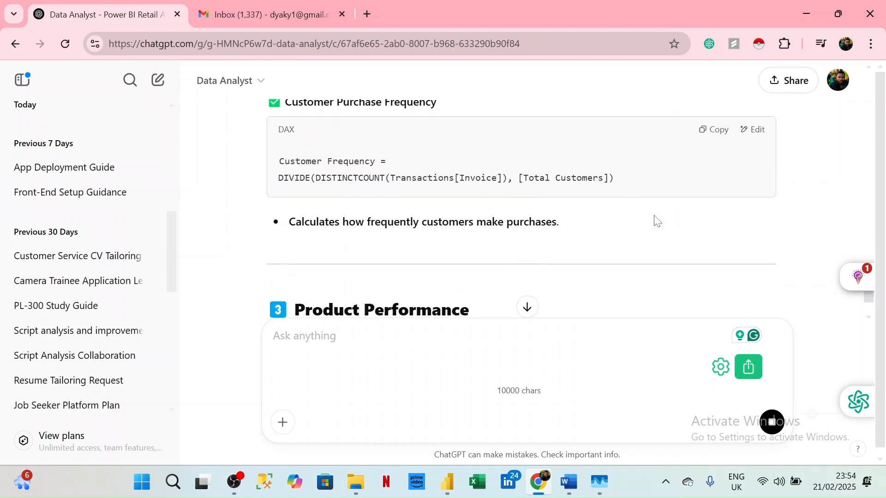
scroll(657, 221, "down", 5)
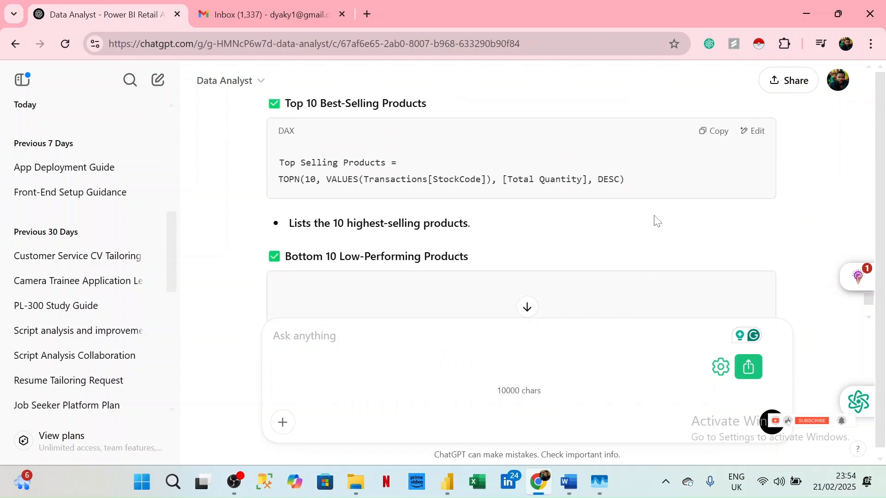
scroll(657, 221, "down", 1)
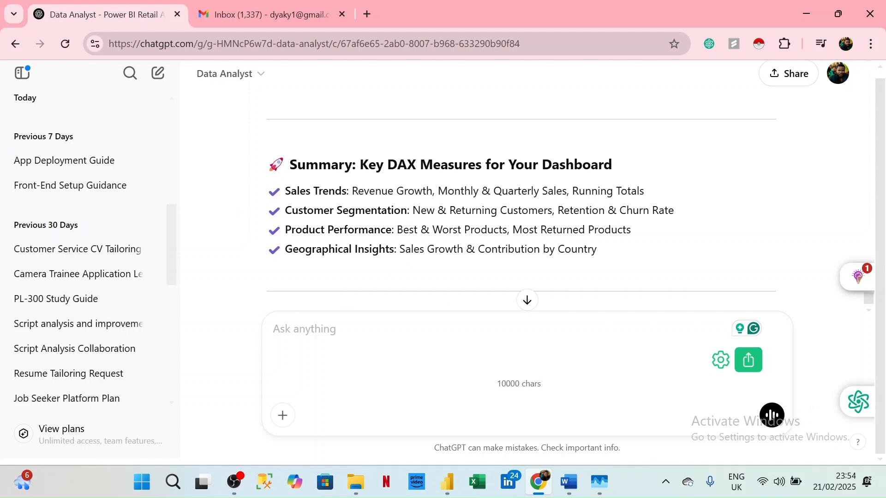
scroll(460, 187, "down", 3)
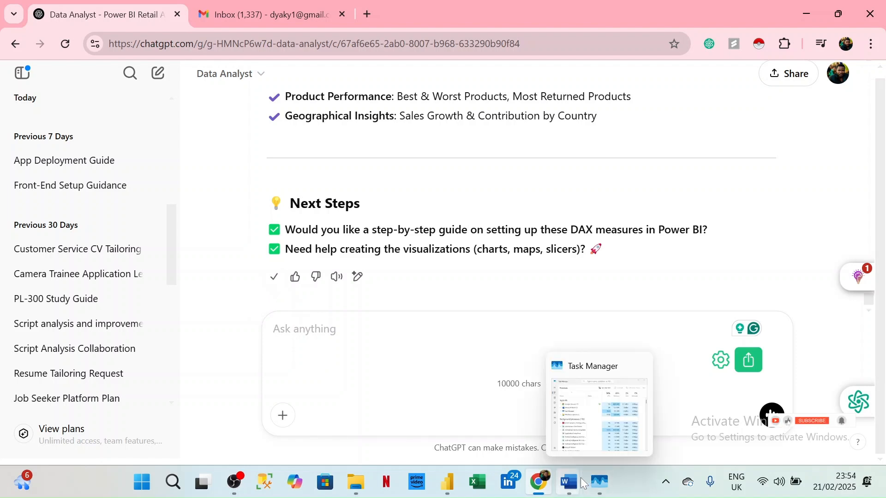
mouse_move(569, 483)
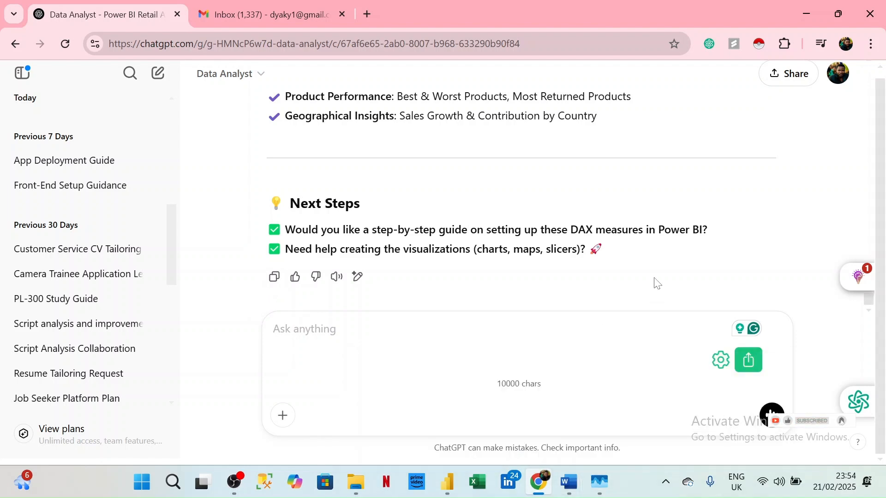
scroll(673, 217, "up", 2)
scroll(674, 217, "down", 2)
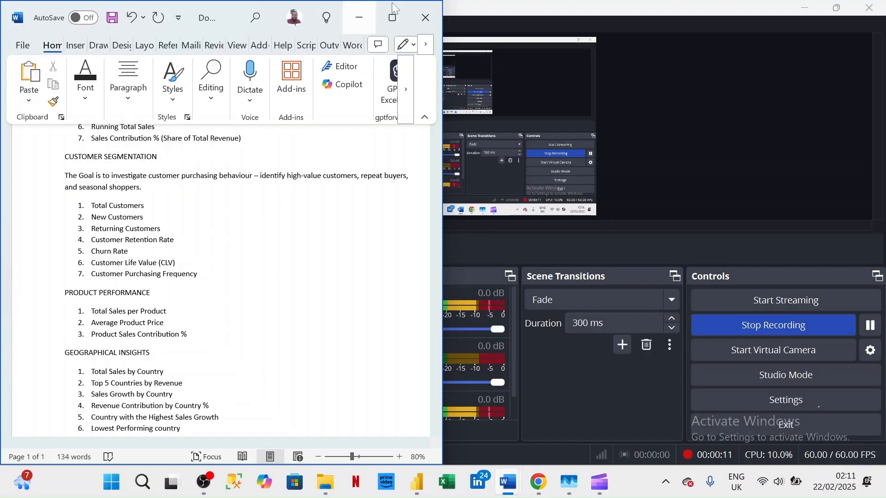
Maximize the Word document listing the measures and read its lists from Sales Trend Analysis through Geographical Insights.
left_click(392, 4)
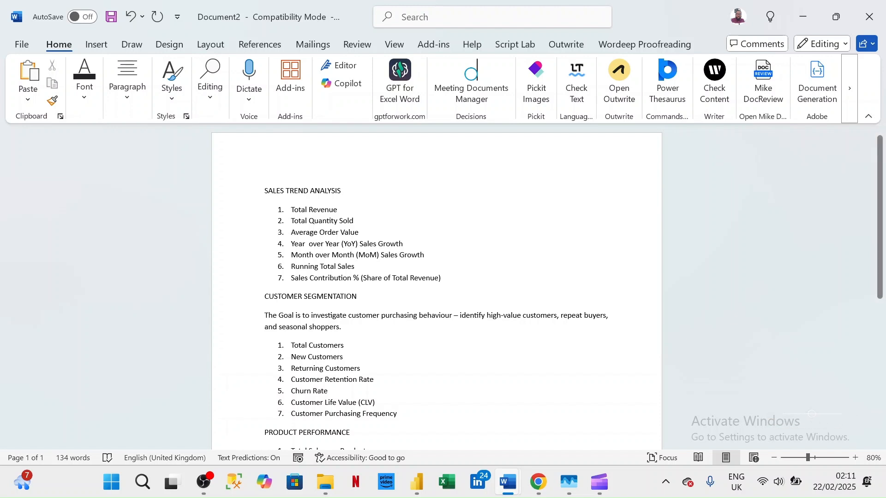
scroll(436, 286, "down", 1)
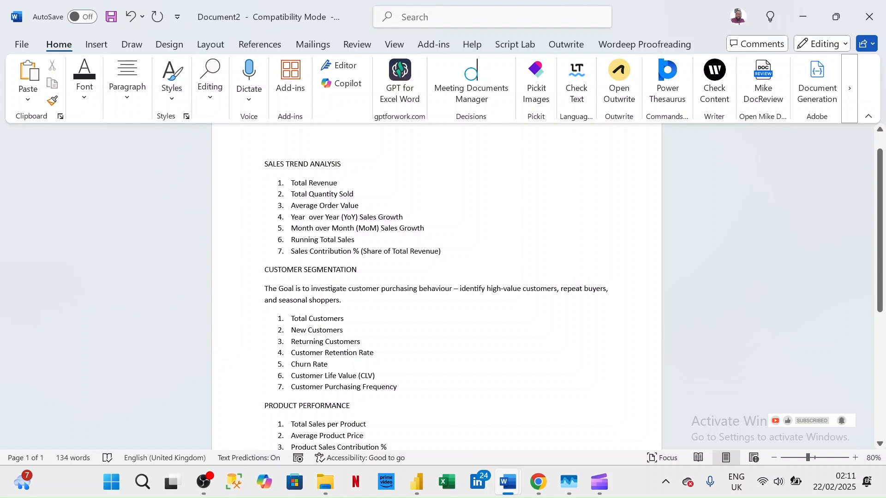
scroll(436, 286, "down", 1)
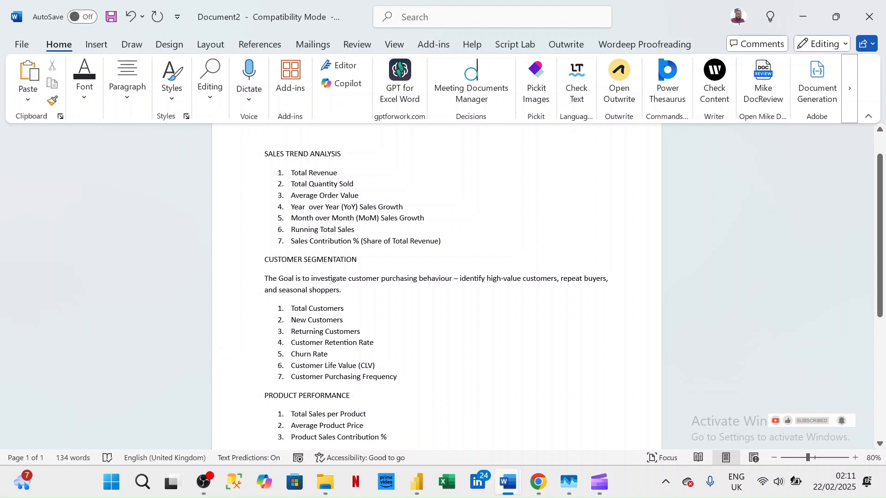
scroll(436, 286, "down", 5)
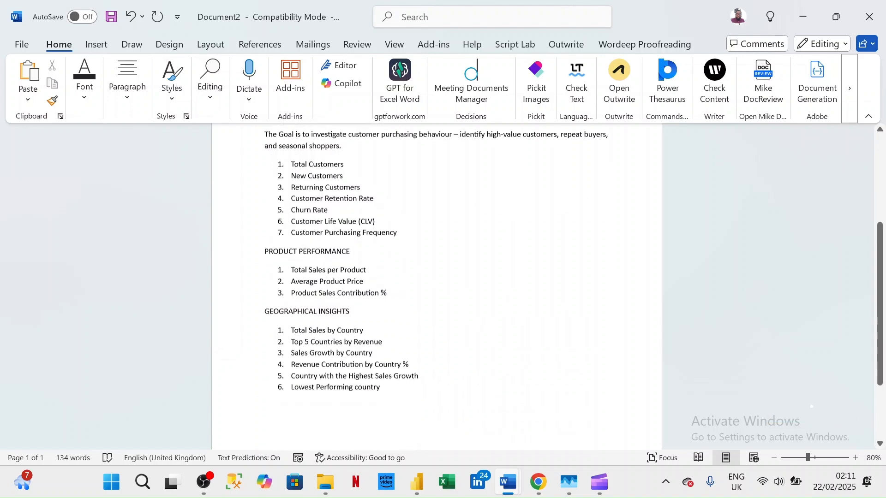
scroll(436, 286, "down", 2)
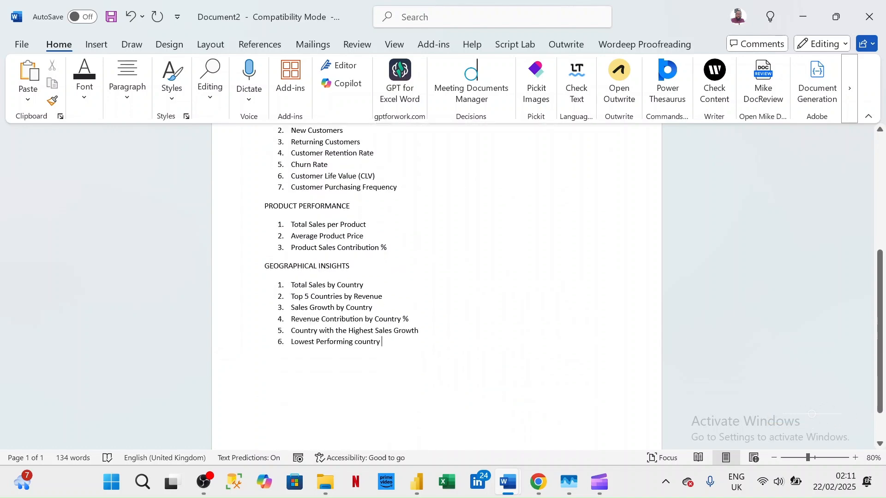
Reread the document's measure lists from Sales Trend Analysis down to the end of Geographical Insights.
scroll(437, 286, "up", 8)
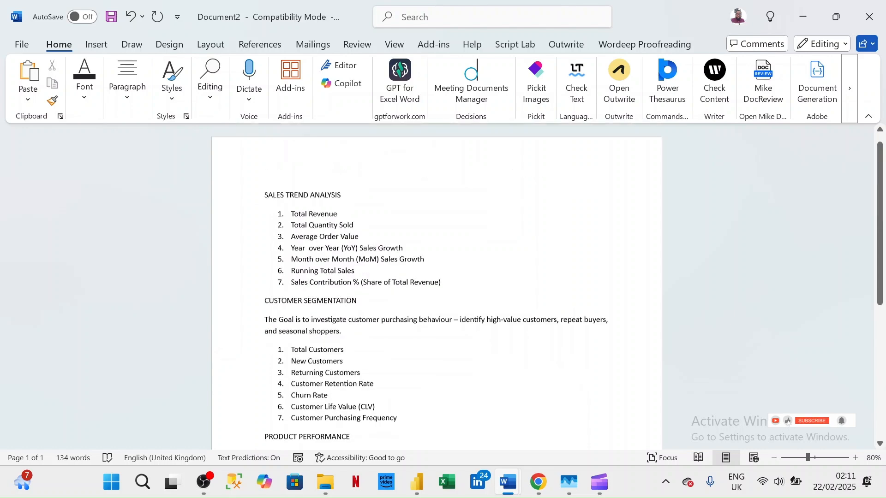
scroll(436, 290, "down", 1)
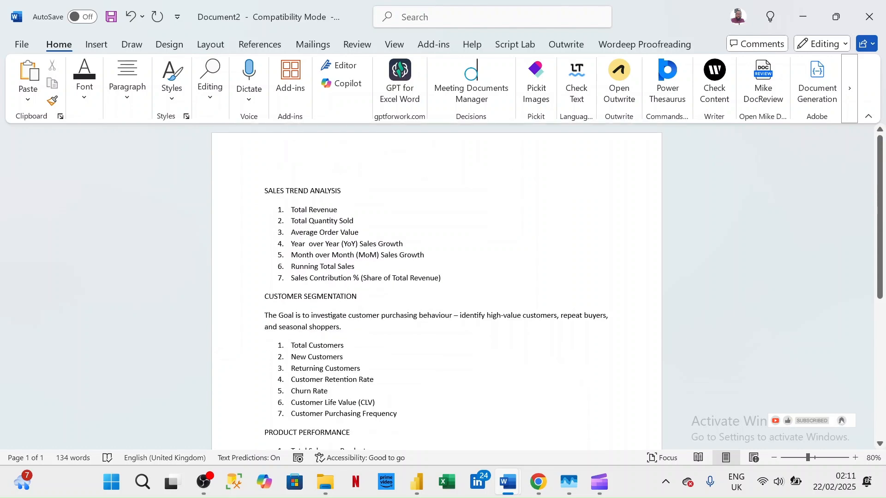
scroll(437, 291, "down", 2)
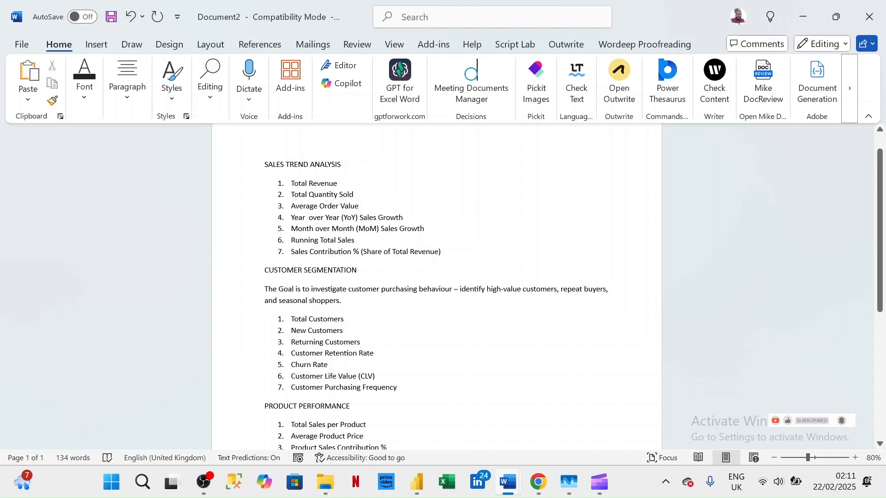
scroll(436, 289, "down", 3)
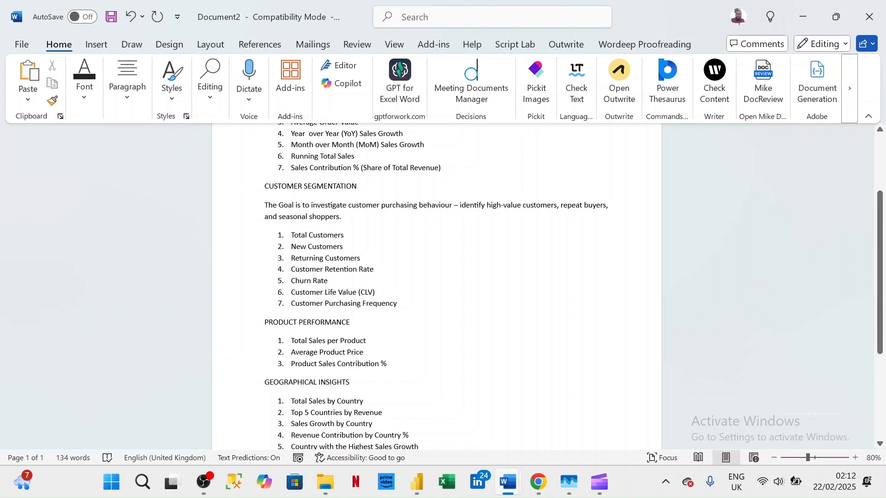
scroll(436, 286, "down", 2)
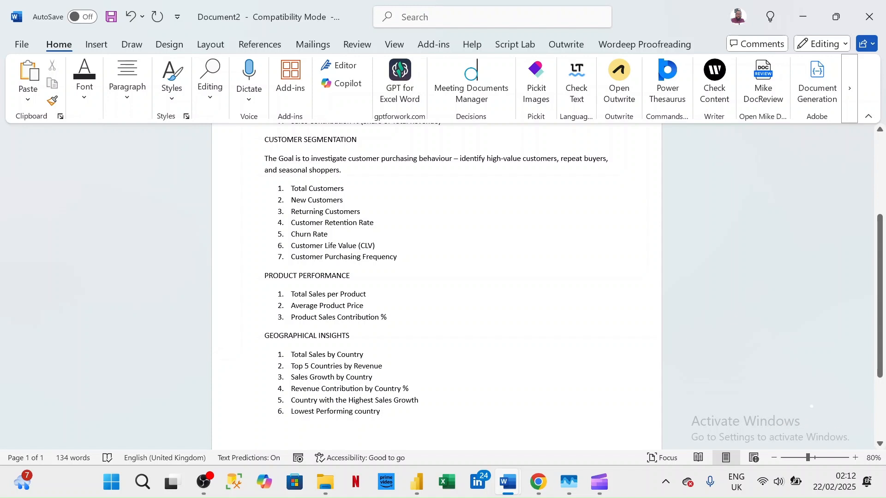
scroll(436, 276, "down", 3)
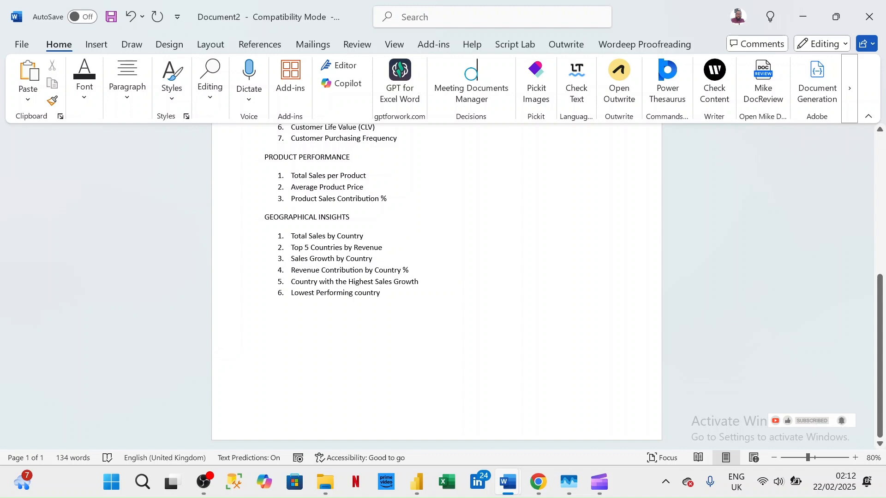
Switch to Power BI Desktop, create a blank manually entered table named All Measures, and load it, clearing the pending-changes notice.
mouse_move(423, 474)
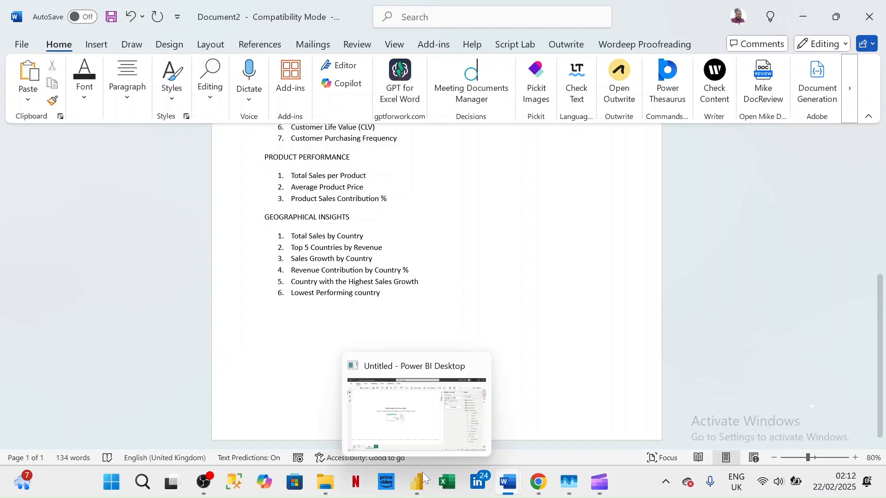
left_click(410, 432)
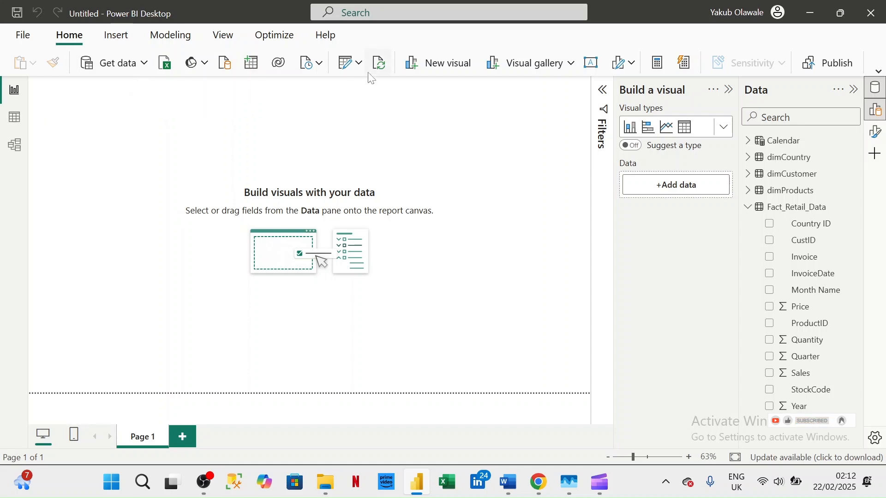
left_click(254, 70)
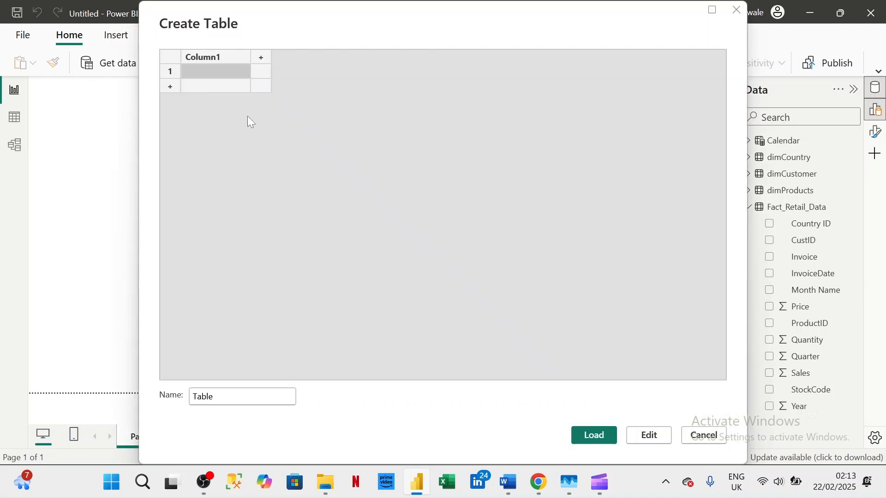
left_click(226, 397)
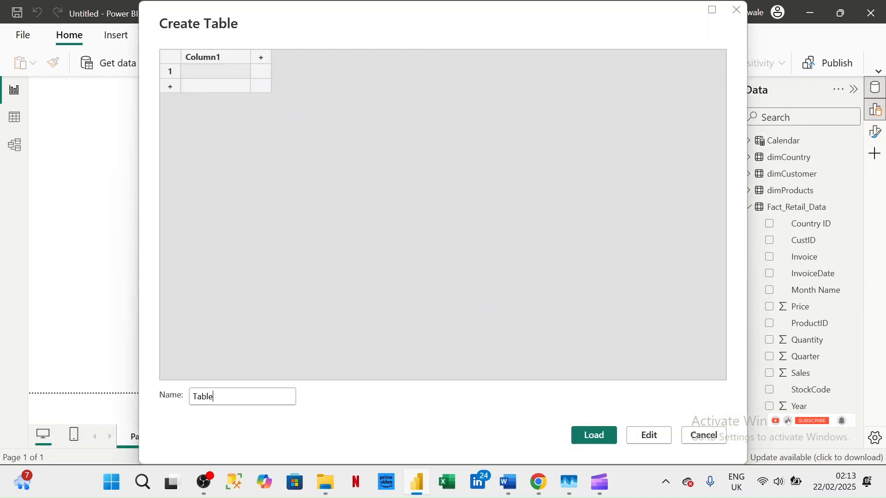
key("BackSpace")
key("BackSpace")
key("BackSpace")
key("BackSpace")
key("BackSpace")
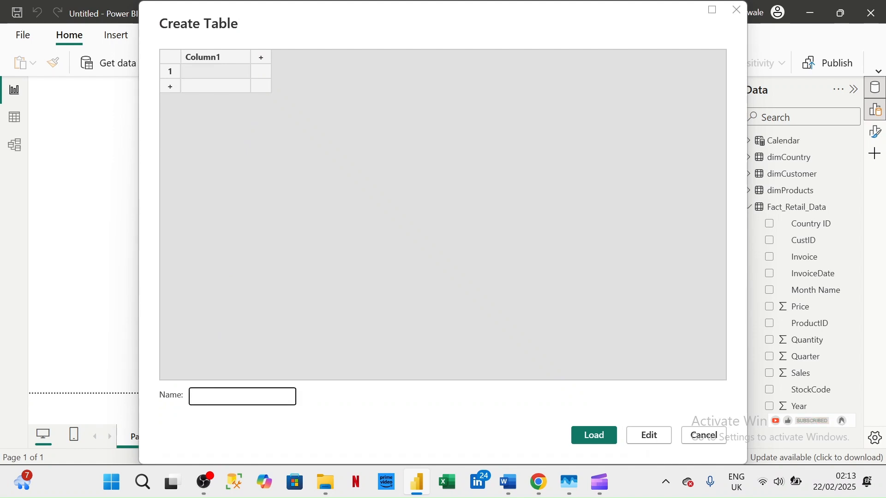
type("All Measures")
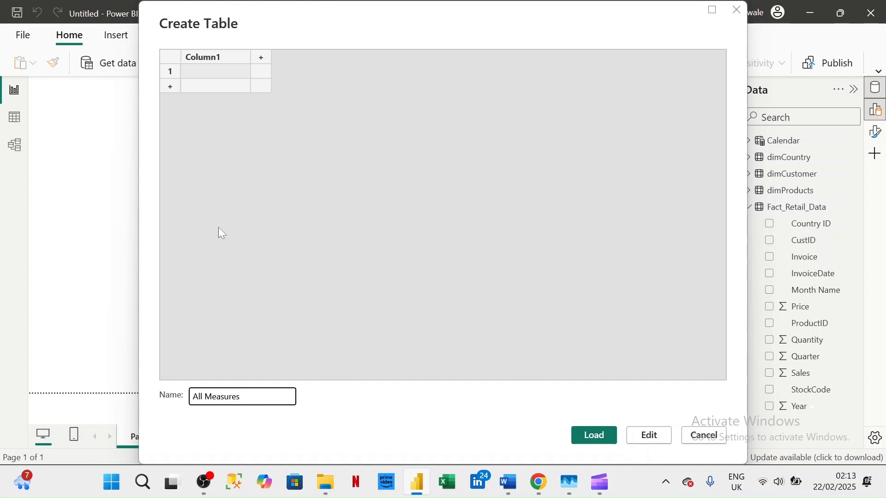
left_click(194, 72)
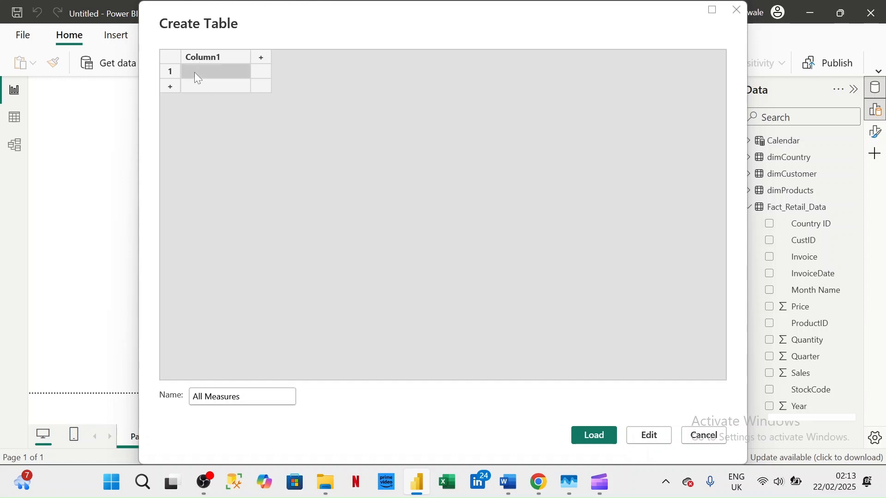
left_click(596, 437)
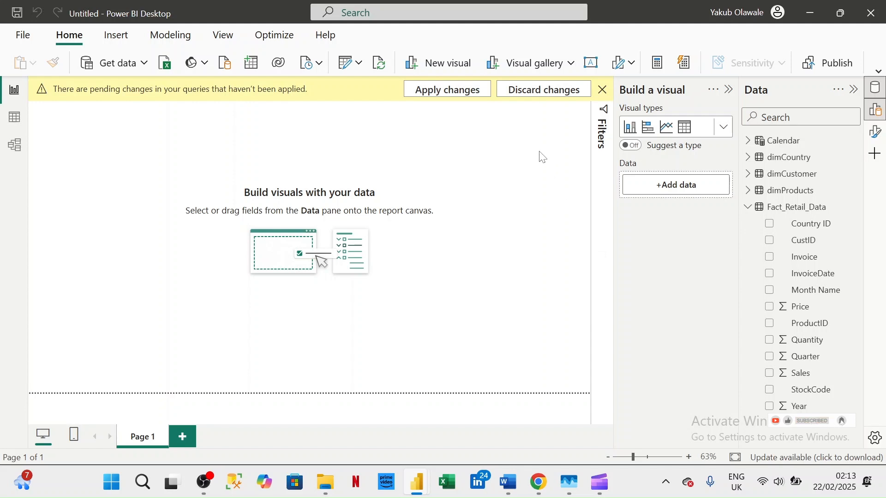
left_click(530, 96)
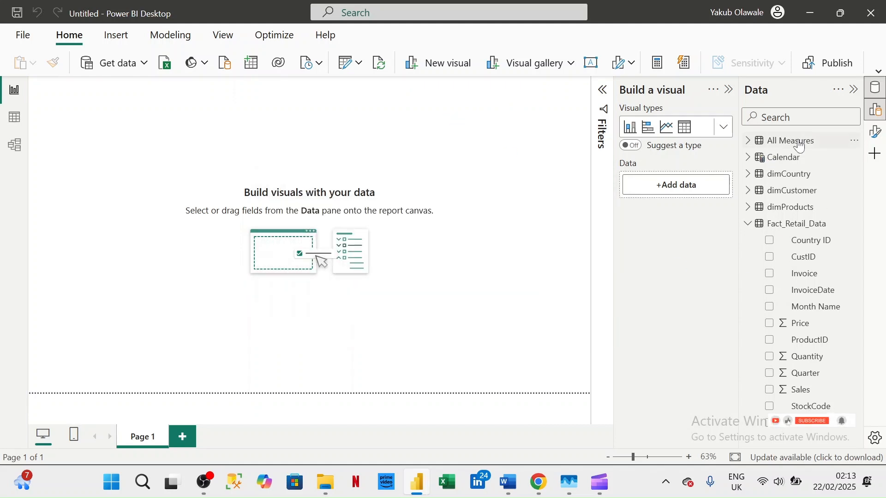
Collapse the Fact_Retail_Data table's field list and open the available commands for the All Measures table.
mouse_move(800, 146)
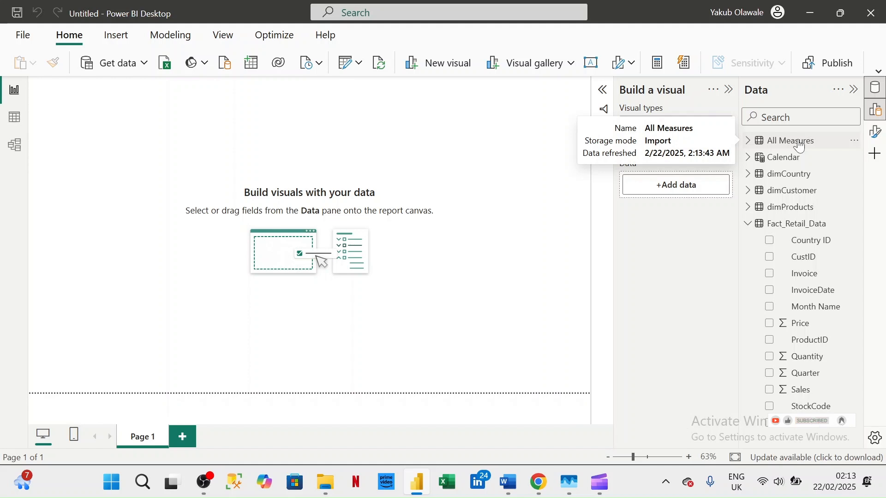
left_click(749, 226)
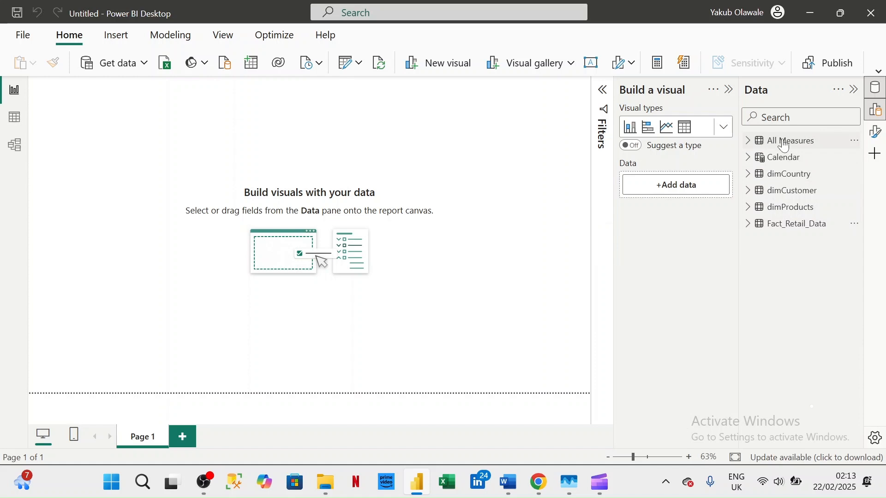
mouse_move(837, 146)
right_click(836, 147)
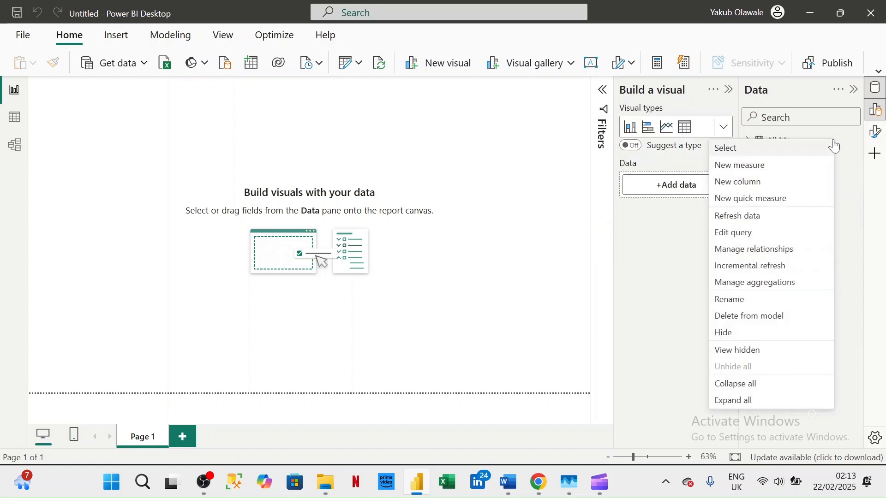
Start a new measure in the All Measures table and consult the sales trend metrics list in the Word document Document2.
left_click(766, 167)
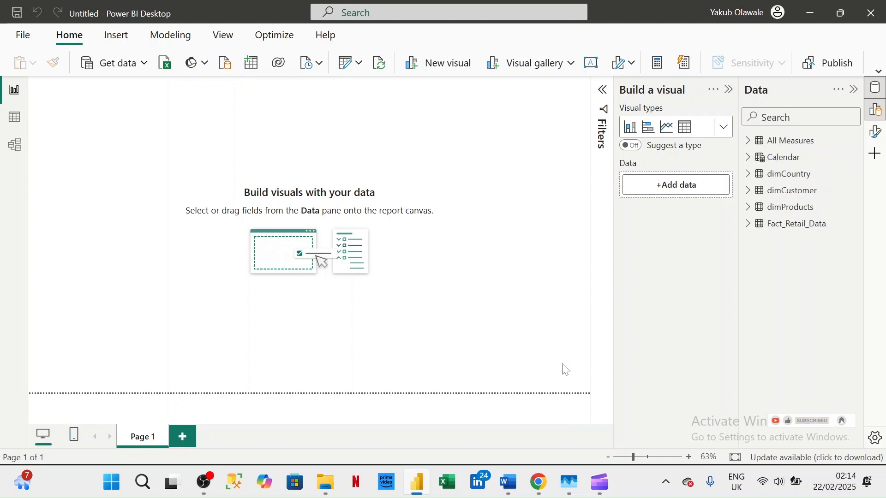
mouse_move(510, 487)
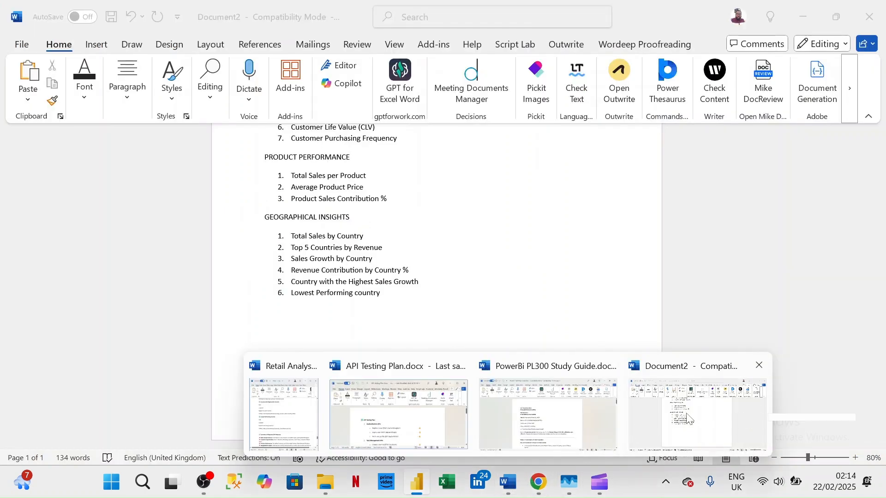
left_click(748, 406)
key("ctrl+Home")
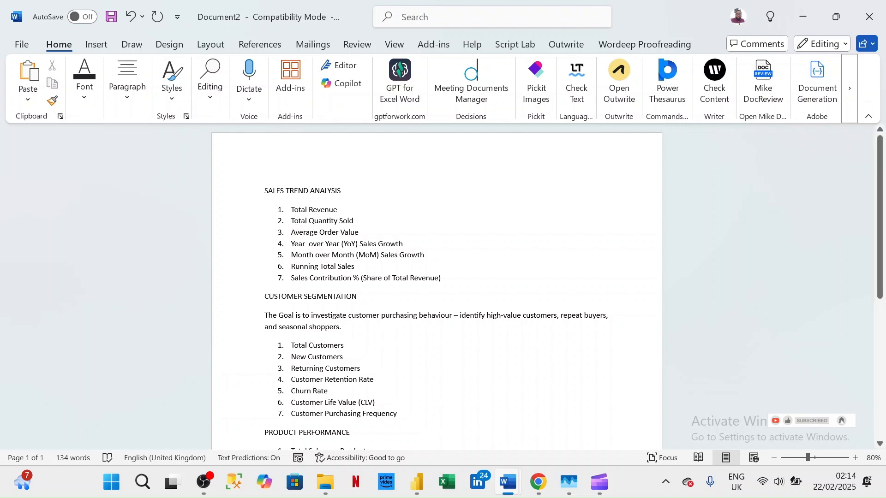
left_click(802, 18)
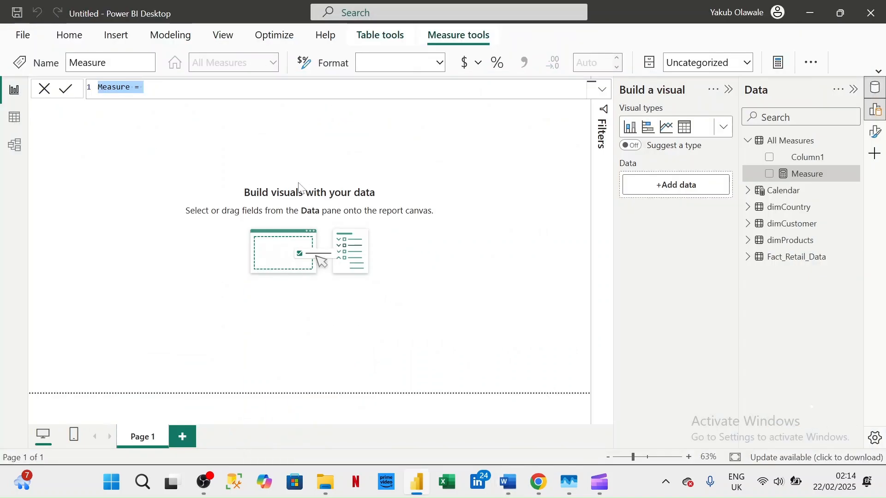
Name the new measure Total Revenue.
type("Tota")
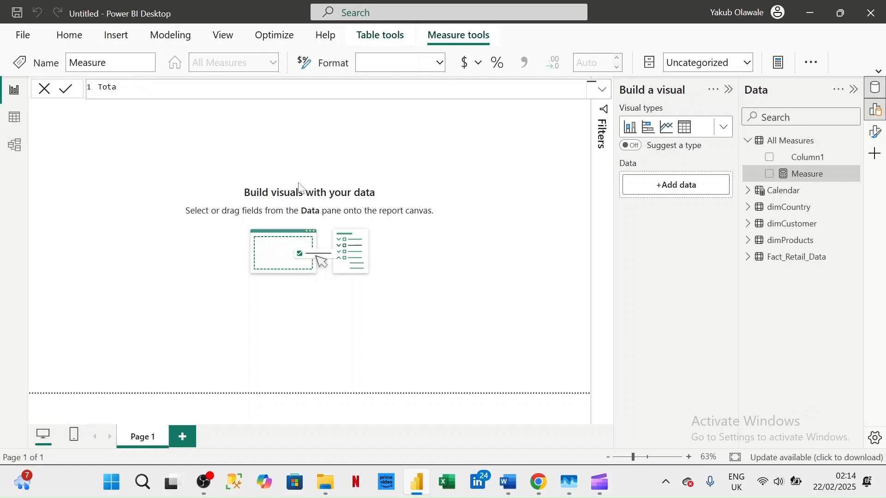
type("l Revenue")
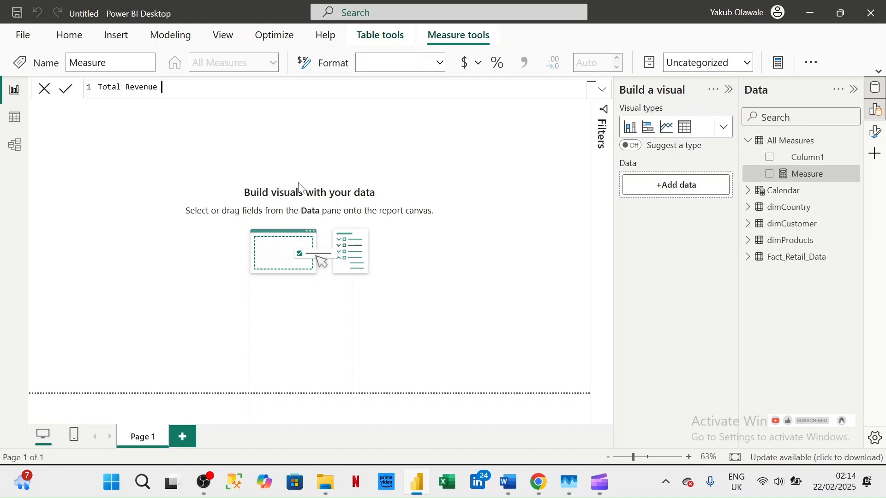
type(" =")
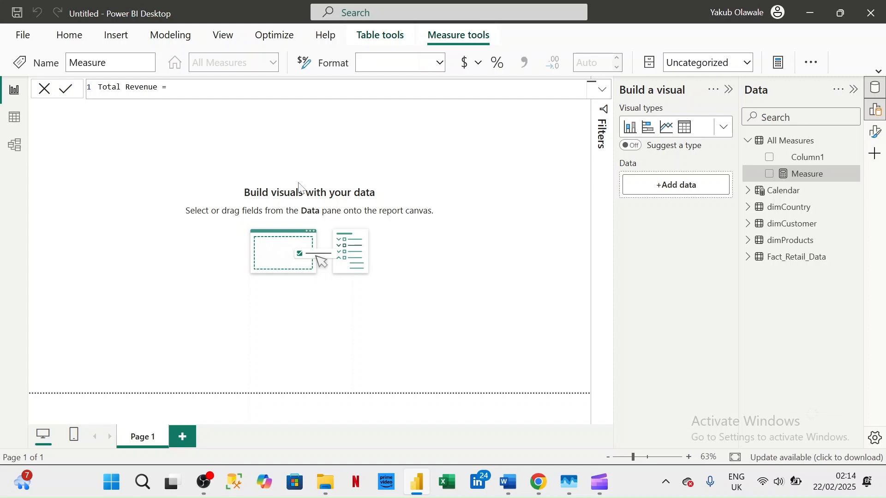
Set the Total Revenue formula to SUM(Fact_Retail_Data[Sales]) and commit the measure.
type(" SUM(")
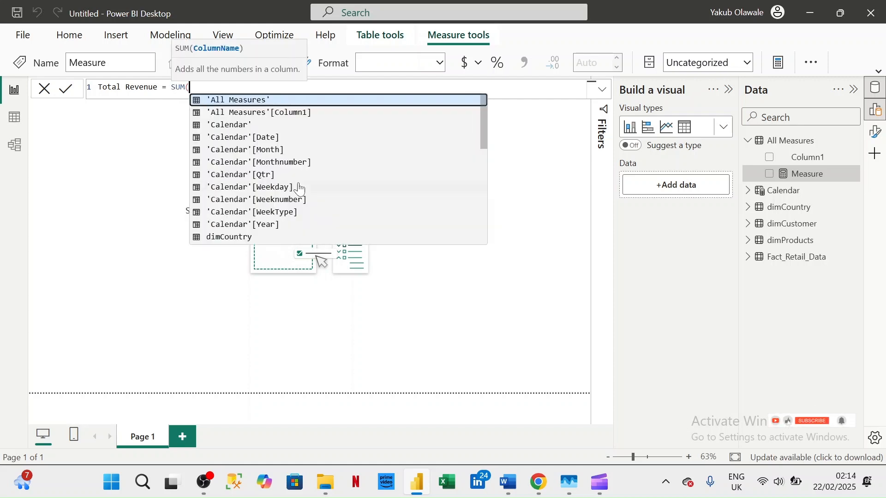
key("Down")
key("Down")
key("Down")
key("Down")
key("Down")
key("Down")
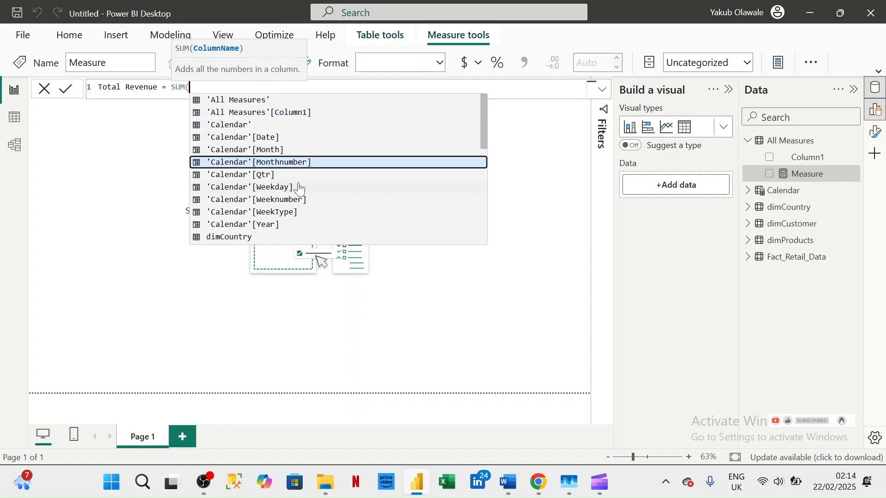
key("Down")
key("Down")
key("Down")
key("Down")
key("Down")
key("Down")
key("Down")
key("Down")
key("Down")
key("Down")
key("Down")
key("Down")
key("Down")
key("Down")
key("Down")
key("Down")
key("Down")
key("Down")
key("Down")
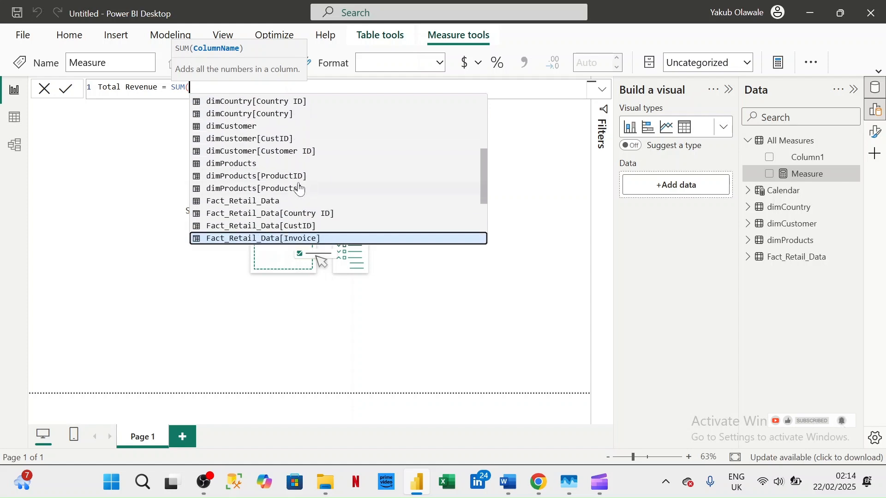
key("Down")
key("Down")
key("Down")
key("Down")
key("Down")
key("Down")
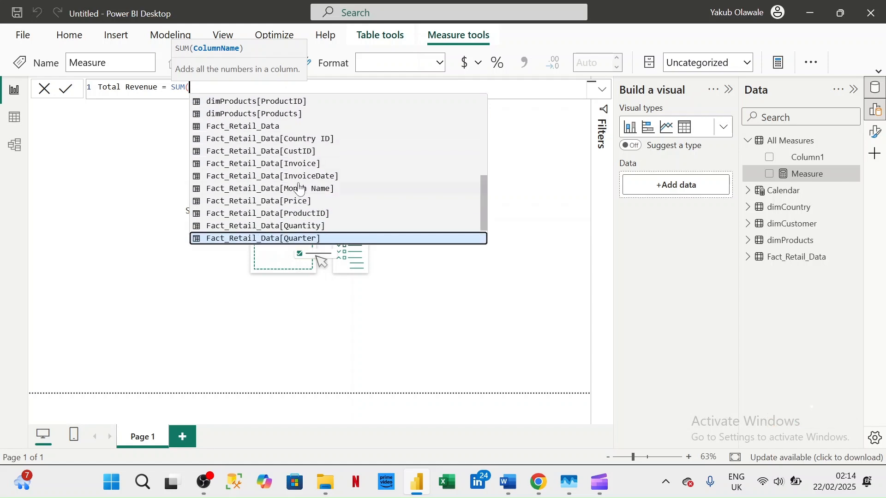
key("Down")
key("Down")
key("Up")
key("Up")
key("Up")
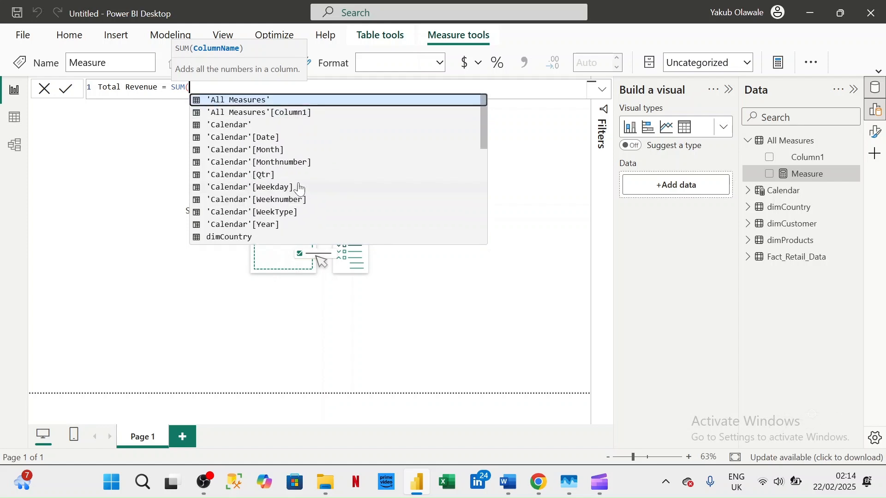
key("Up")
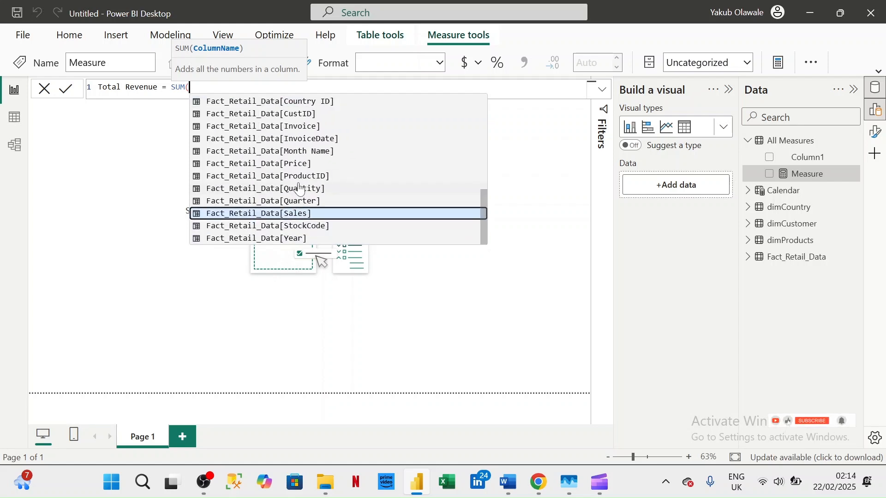
key("Tab")
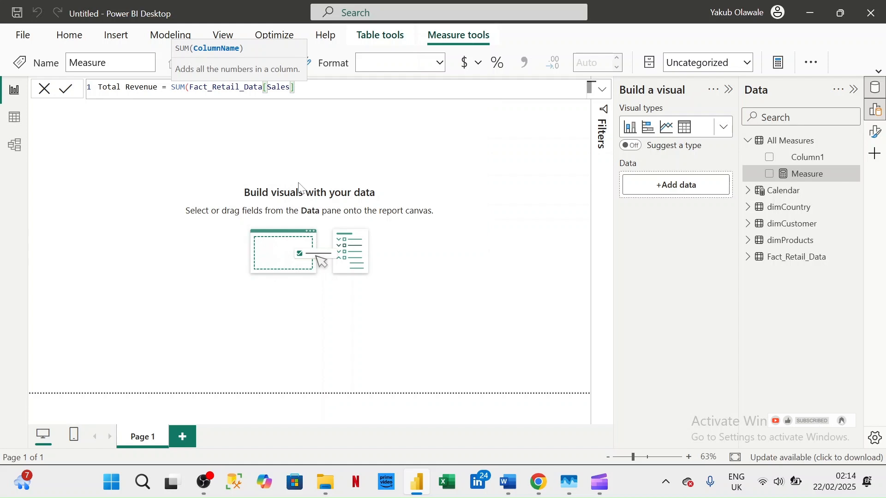
type(")")
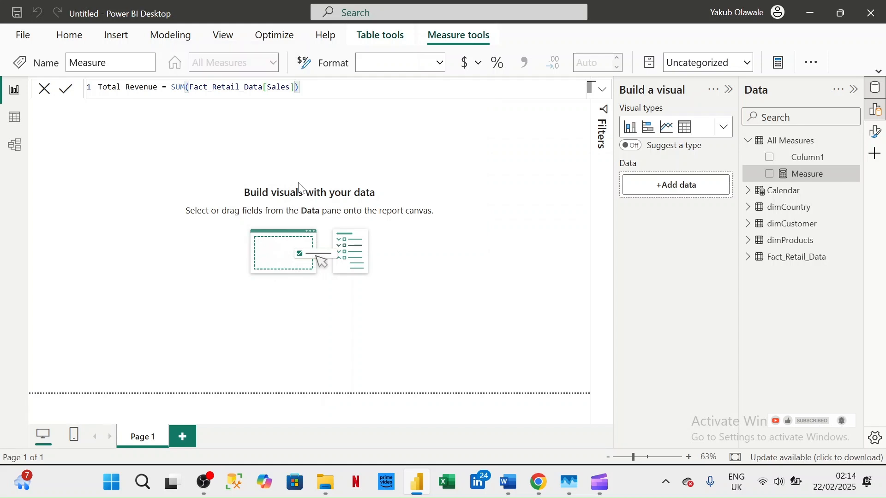
key("Return")
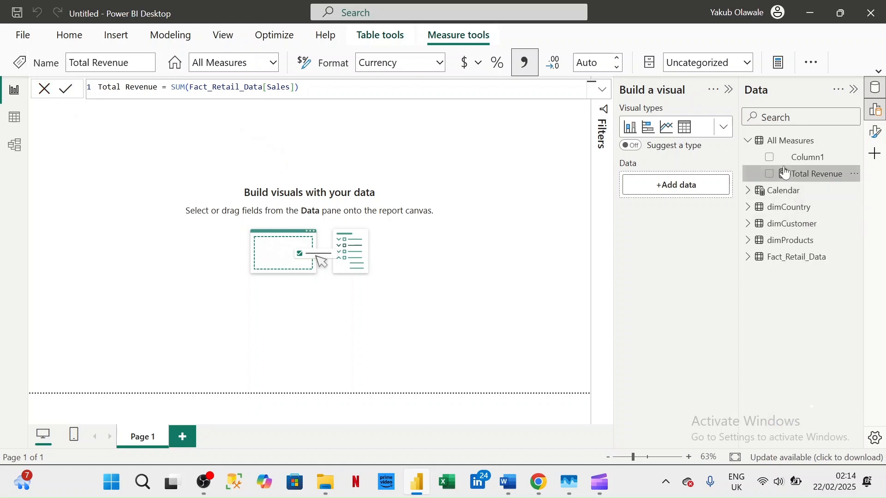
Add another measure to the All Measures table and name it Total Qnty Sold.
left_click_drag(788, 177, 808, 161)
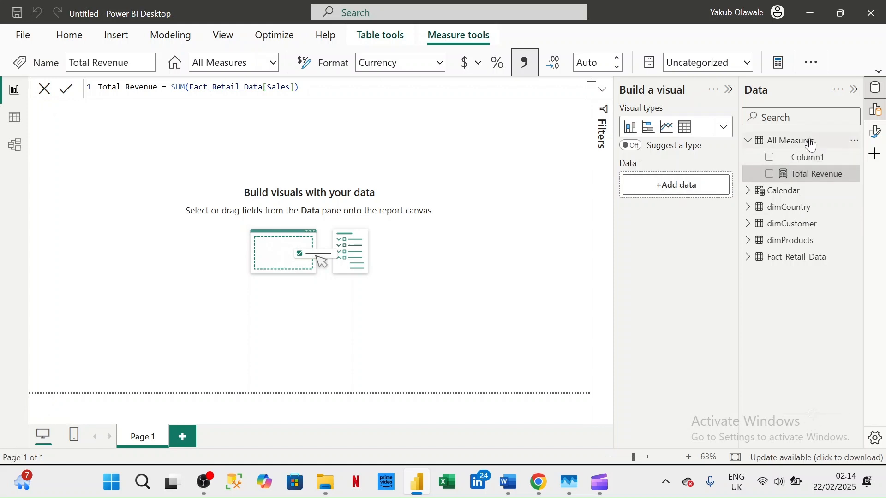
left_click(813, 143)
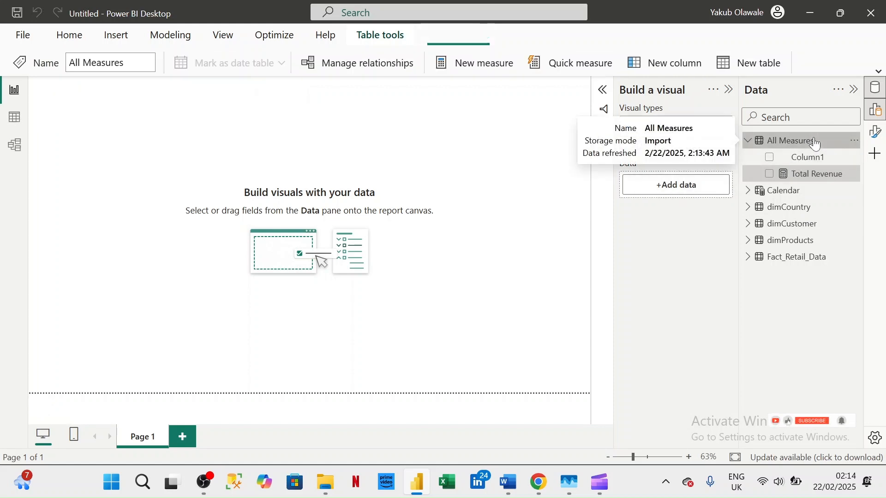
right_click(815, 143)
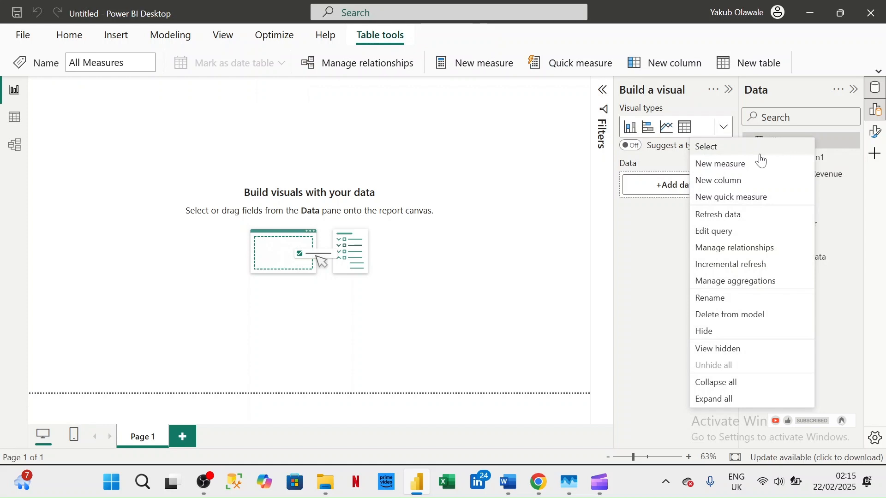
left_click(749, 165)
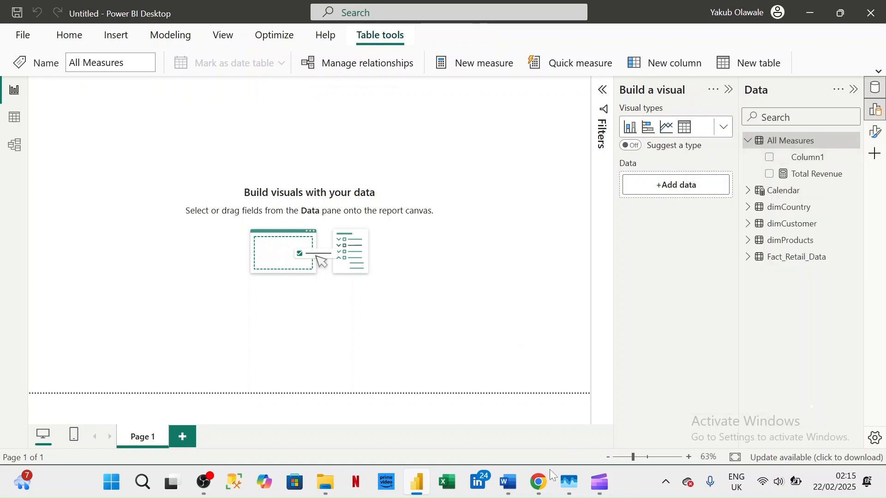
mouse_move(508, 482)
mouse_move(710, 397)
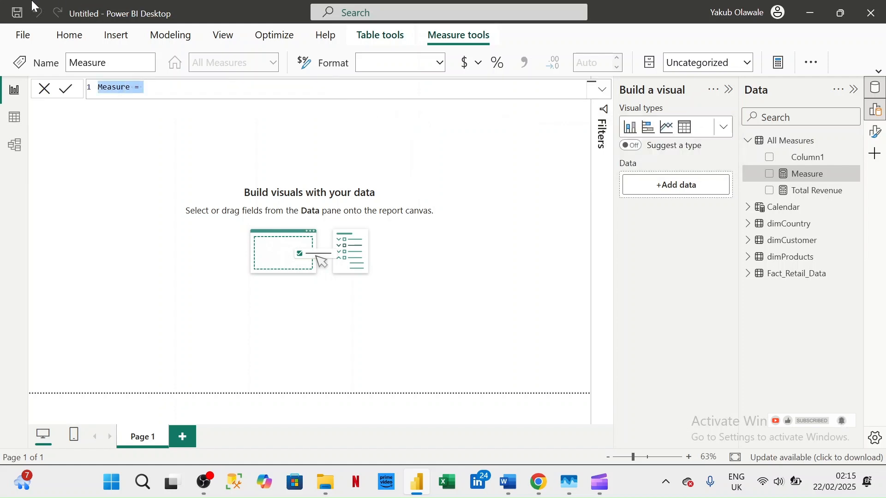
type("t")
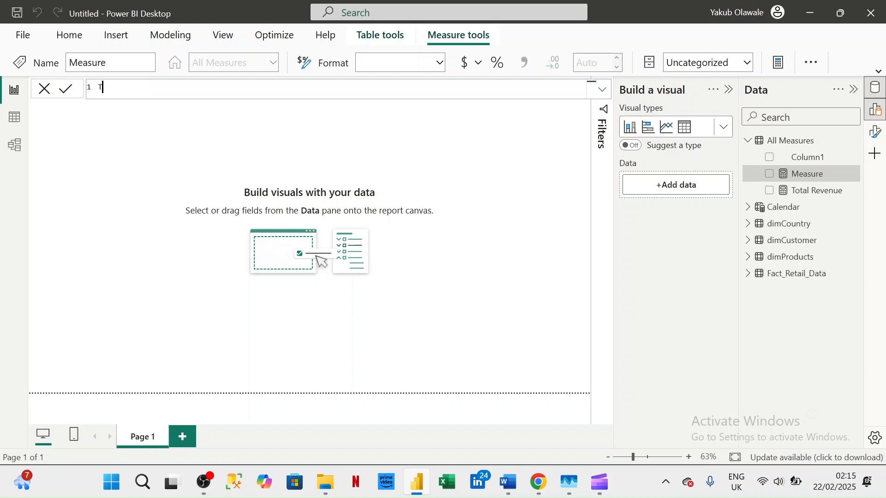
type("otal")
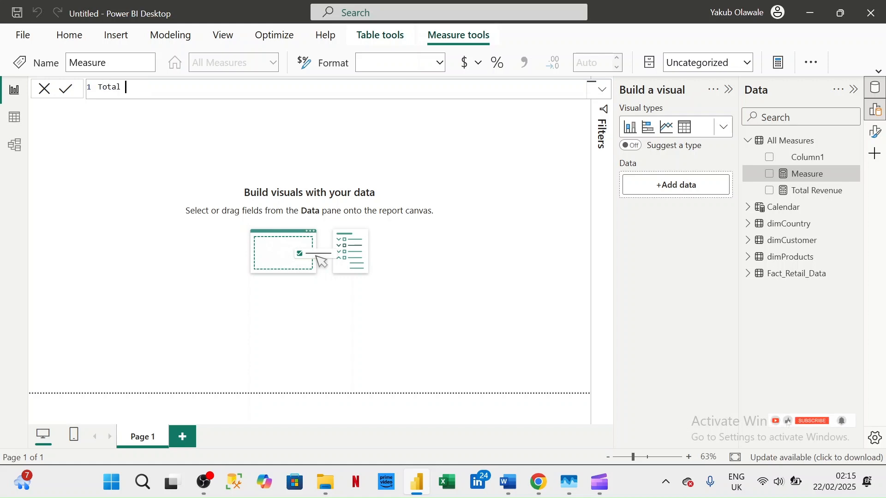
type(" Quan")
type("n")
key("BackSpace")
type("nty")
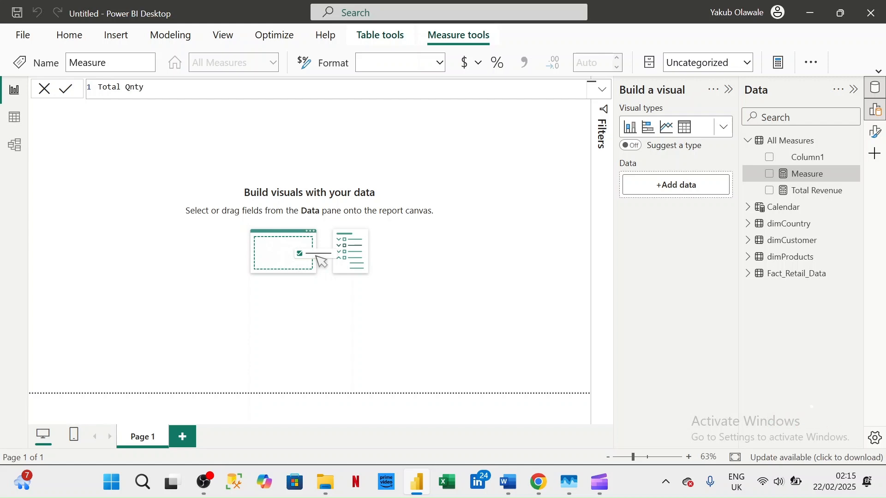
key("BackSpace")
type("Sold")
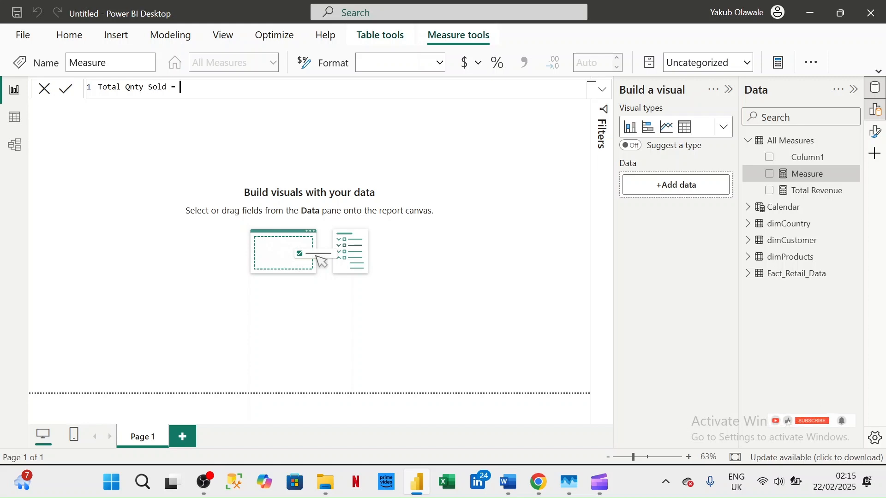
Set the Total Qnty Sold formula to SUM(Fact_Retail_Data[Quantity]) and commit the measure.
type(" = SUM")
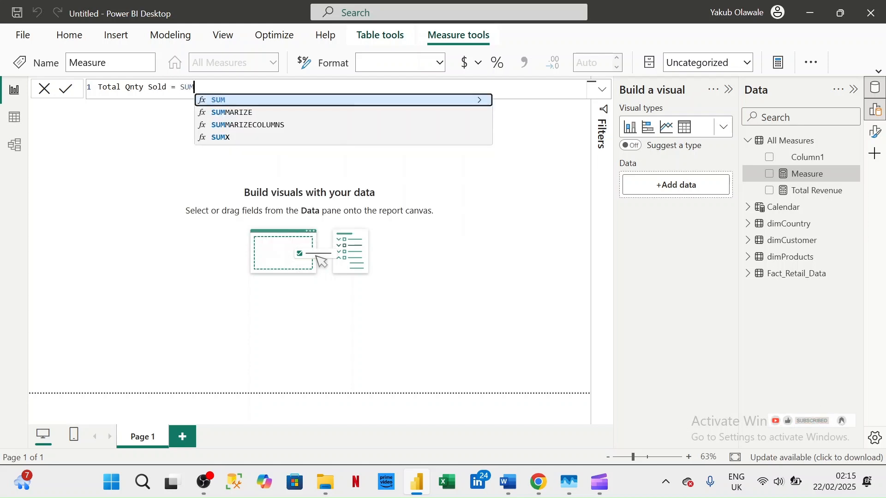
type("(")
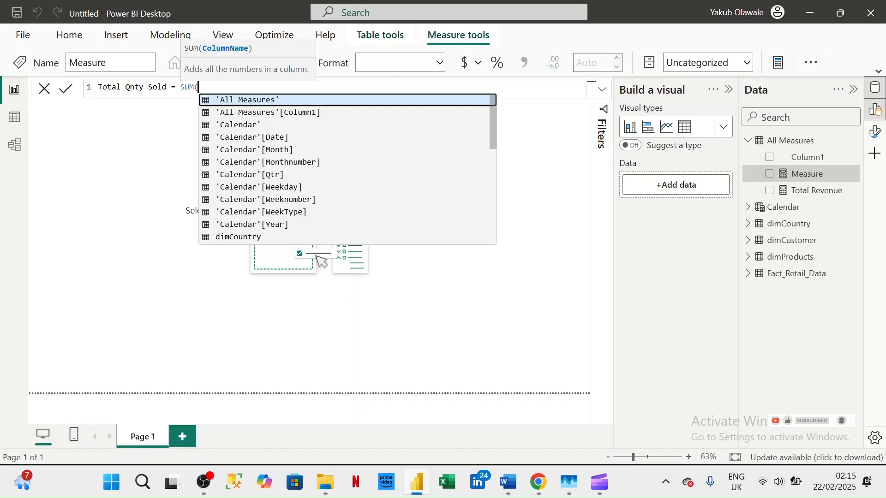
key("Down")
key("Down")
key("Down")
key("Down")
key("Down")
key("Down")
key("Down")
key("Down")
key("Down")
key("Down")
key("Down")
key("Down")
key("Down")
key("Down")
key("Down")
key("Down")
key("Down")
key("Down")
key("Down")
key("Down")
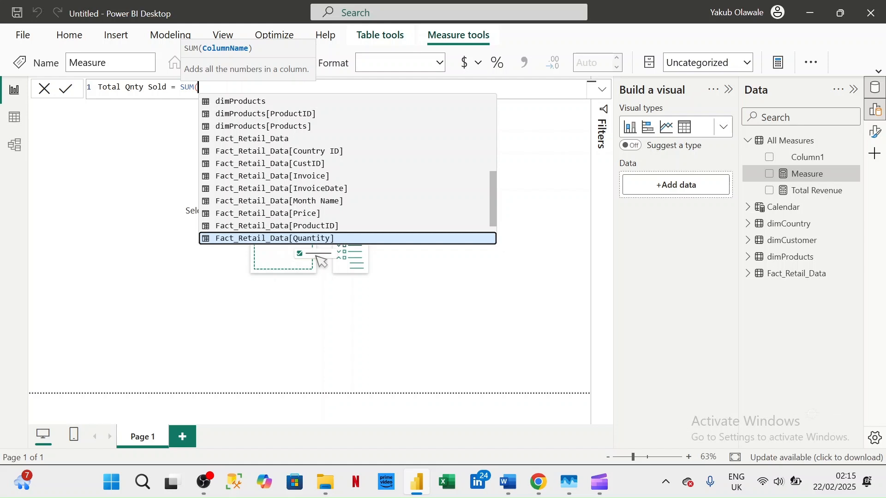
key("Up")
key("Down")
key("Down")
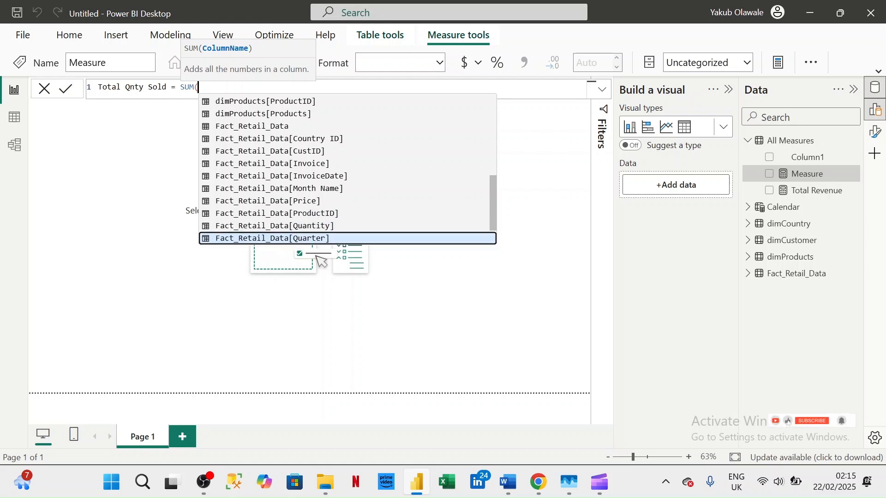
key("Down")
key("Down")
key("Up")
key("Up")
key("Down")
key("Down")
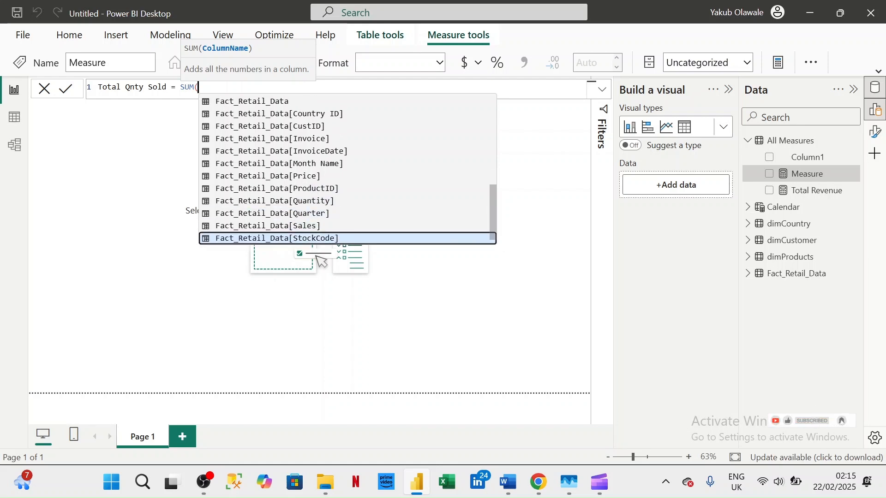
key("Up")
key("Up")
key("Up")
key("Tab")
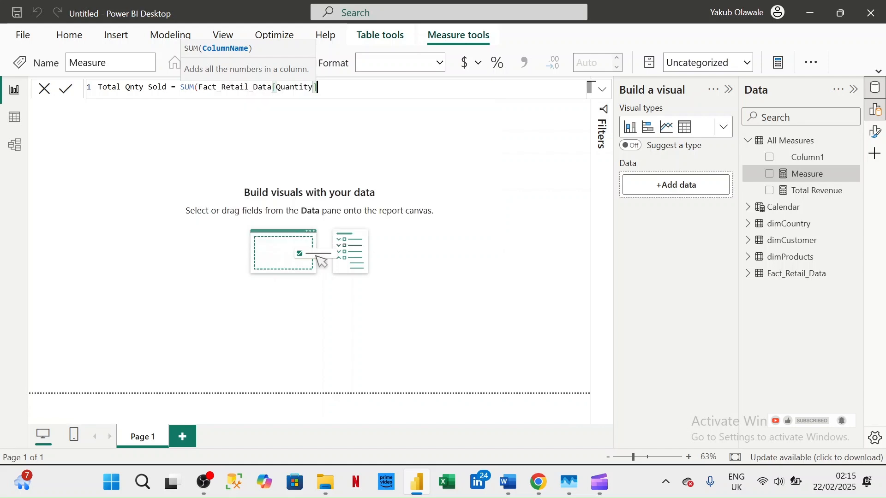
type(")")
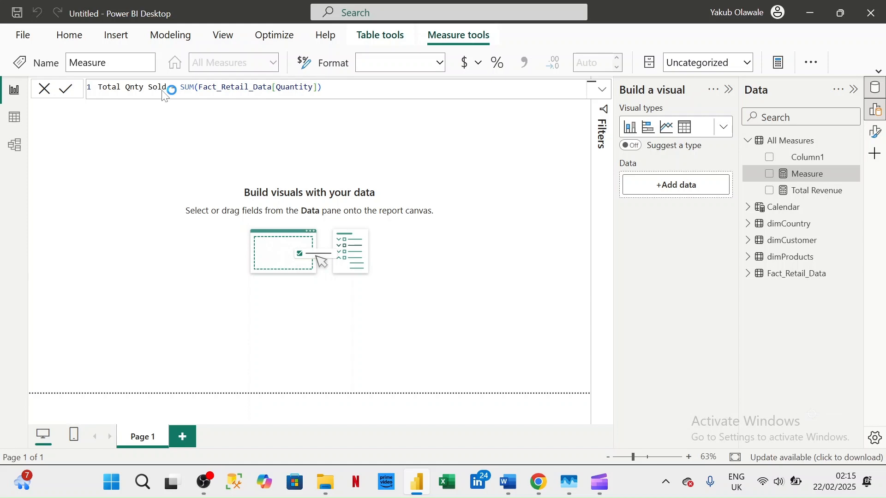
key("Return")
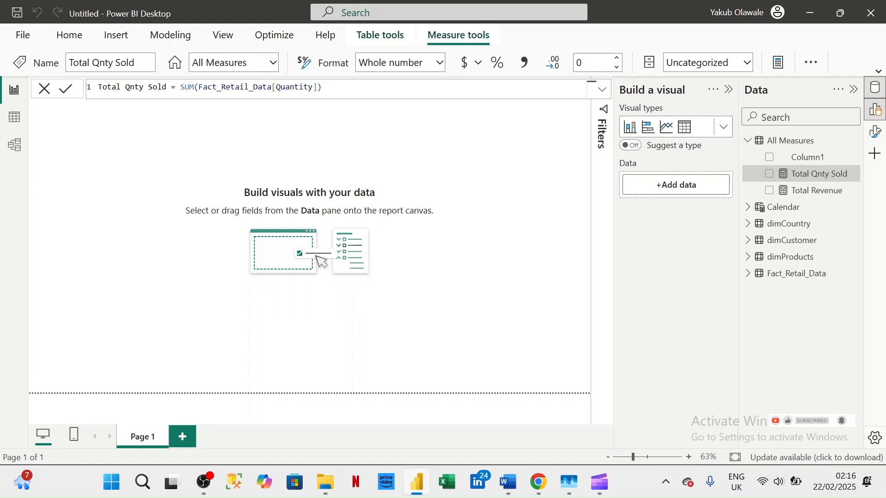
Add another measure to the All Measures table.
right_click(824, 141)
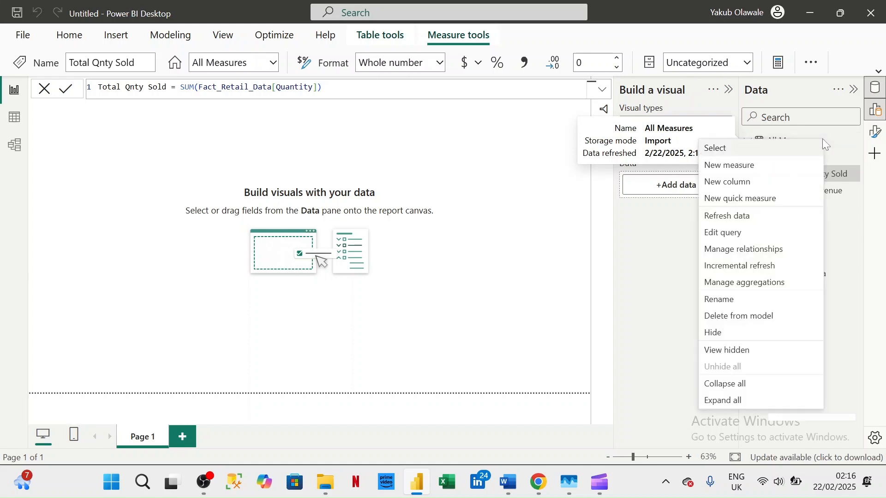
left_click(763, 167)
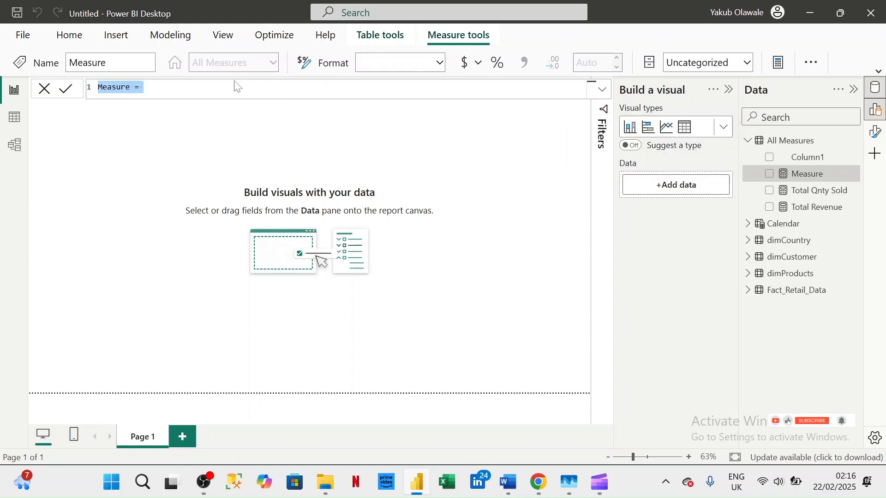
type("Yo")
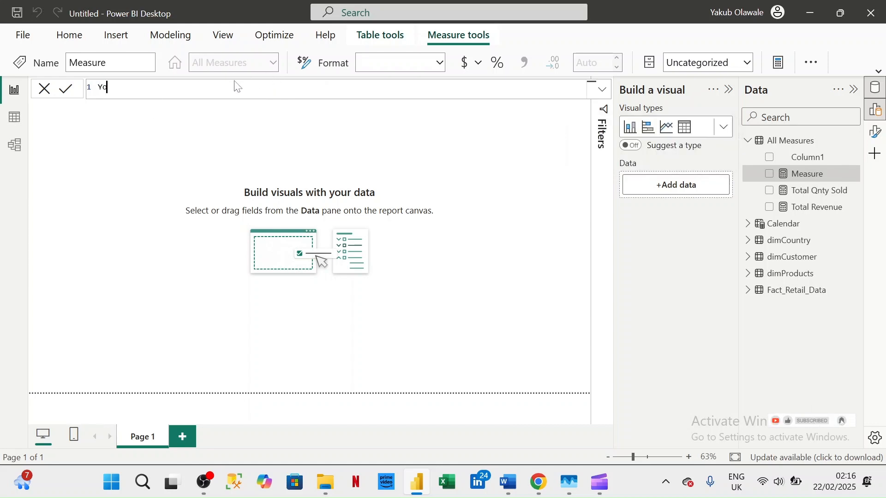
type("Y Growth =")
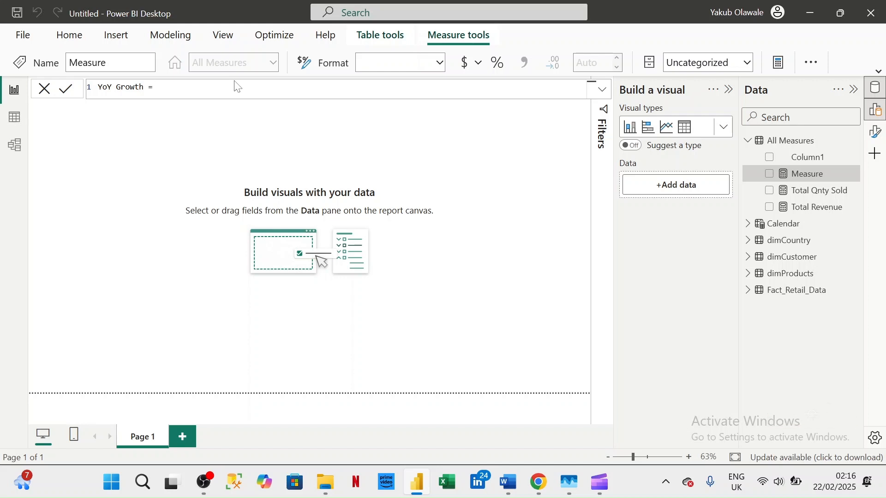
key("BackSpace")
key("BackSpace")
key("BackSpace")
key("BackSpace")
key("BackSpace")
key("BackSpace")
key("BackSpace")
key("BackSpace")
key("BackSpace")
key("BackSpace")
key("BackSpace")
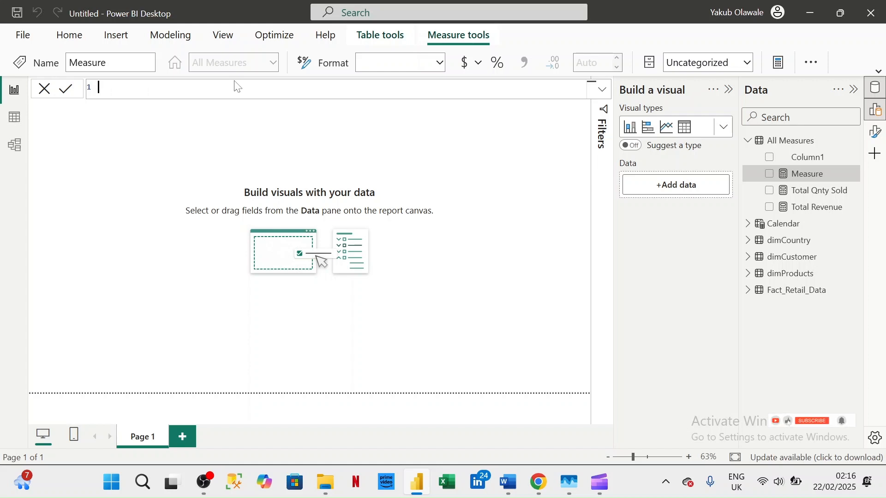
Name the new measure Average Order Value.
type("Averag")
type("rder Value")
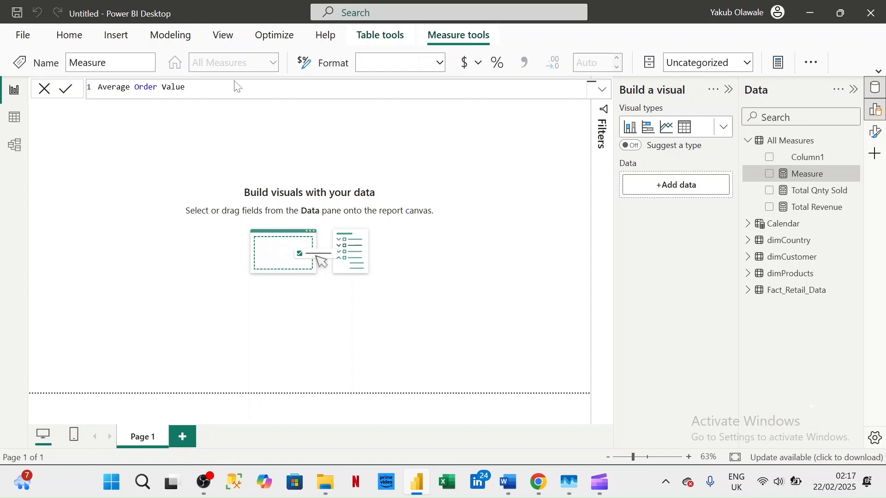
type("=")
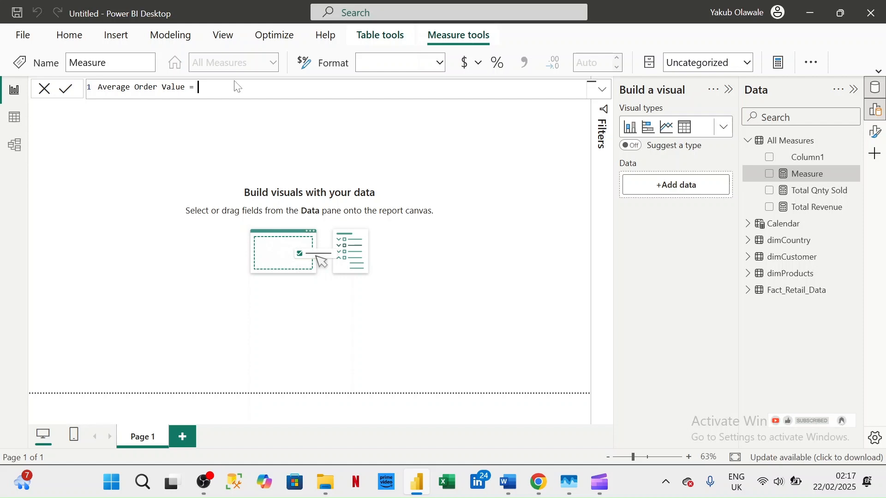
Start the Average Order Value formula with a DIVIDE function that uses [Total Revenue] as the numerator.
type("D")
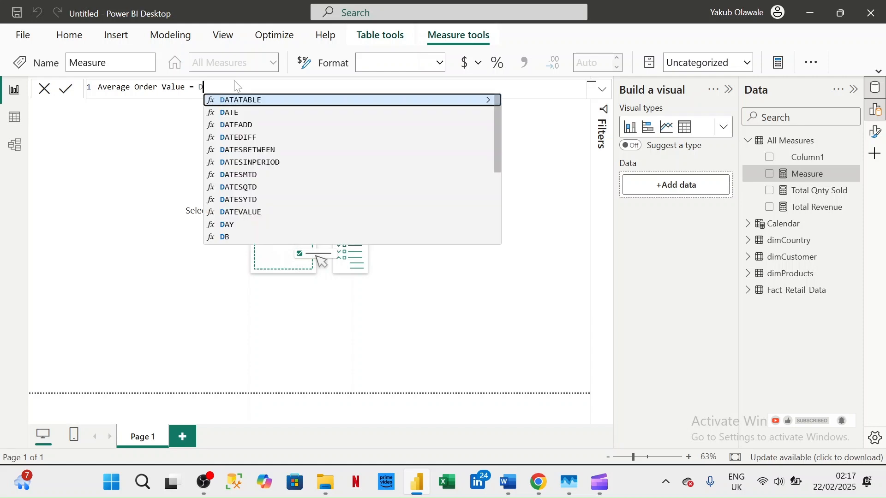
type("IVI")
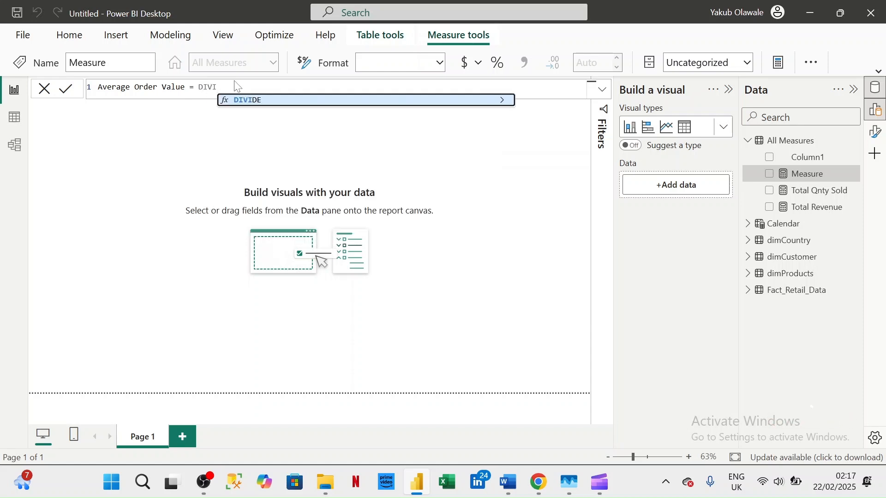
key("Tab")
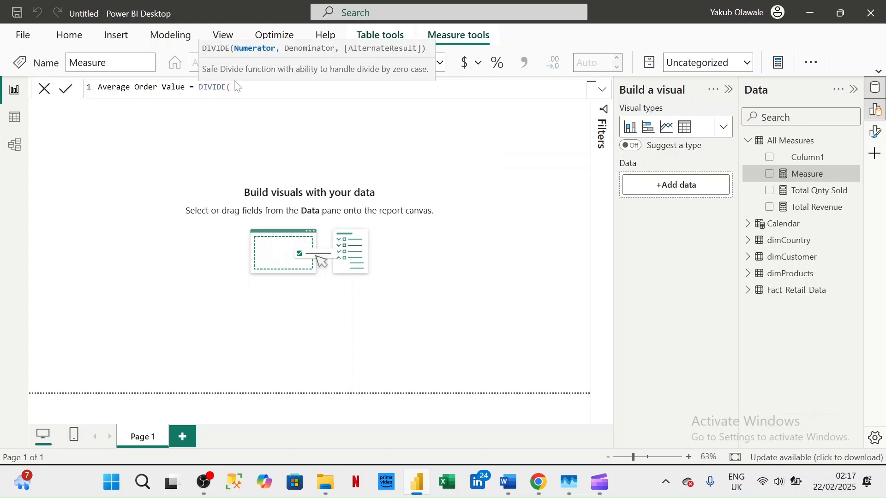
type("Tot")
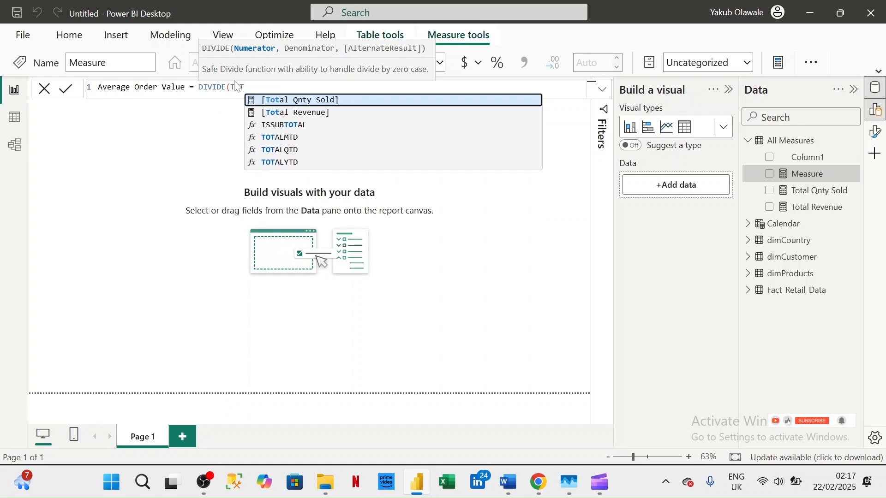
key("Down")
key("Tab")
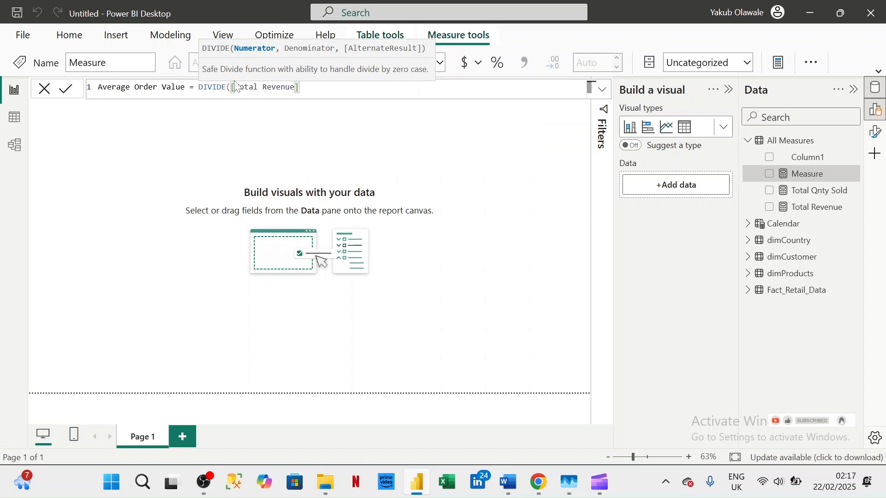
type(", ")
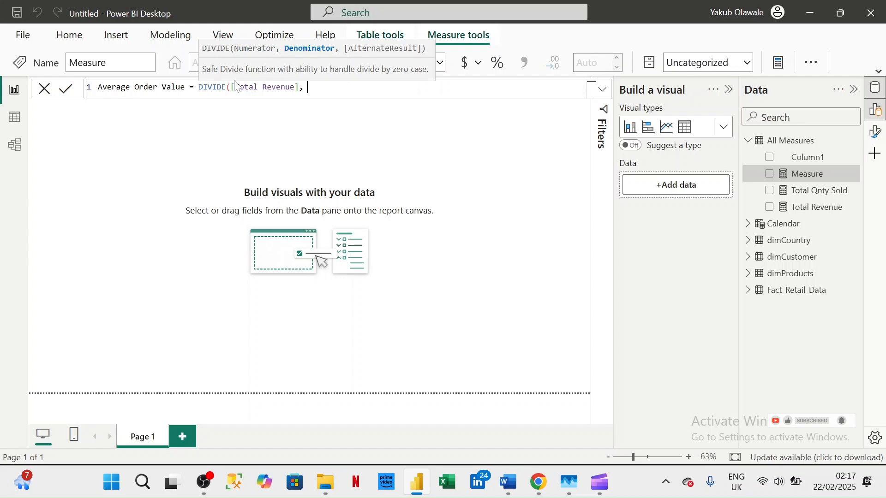
Set the DIVIDE denominator to DISTINCTCOUNT(Fact_Retail_Data[Invoice]).
type("DISTIN")
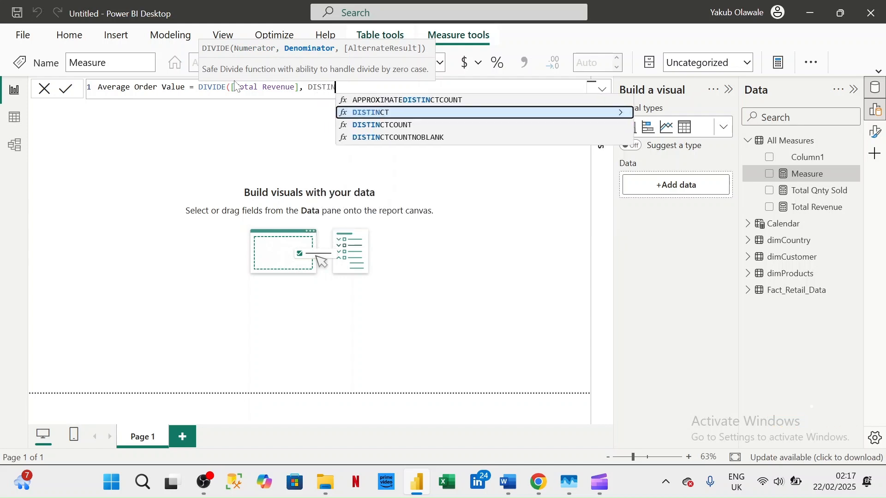
key("Down")
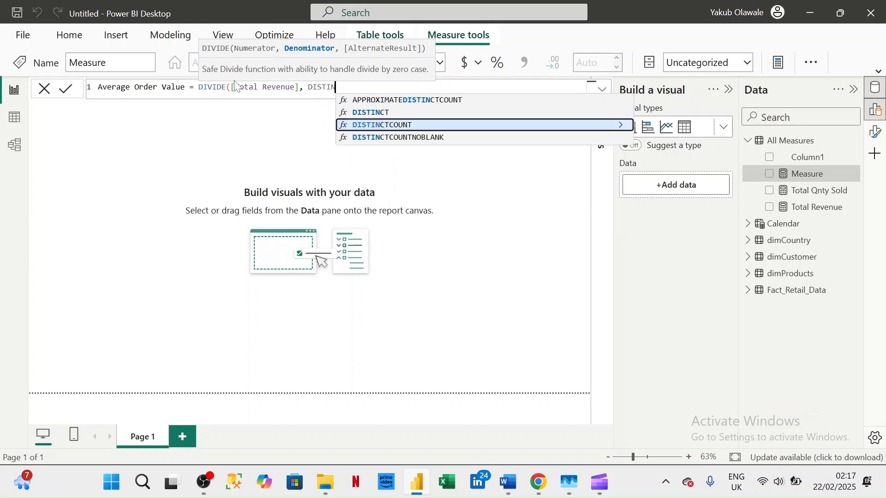
key("Tab")
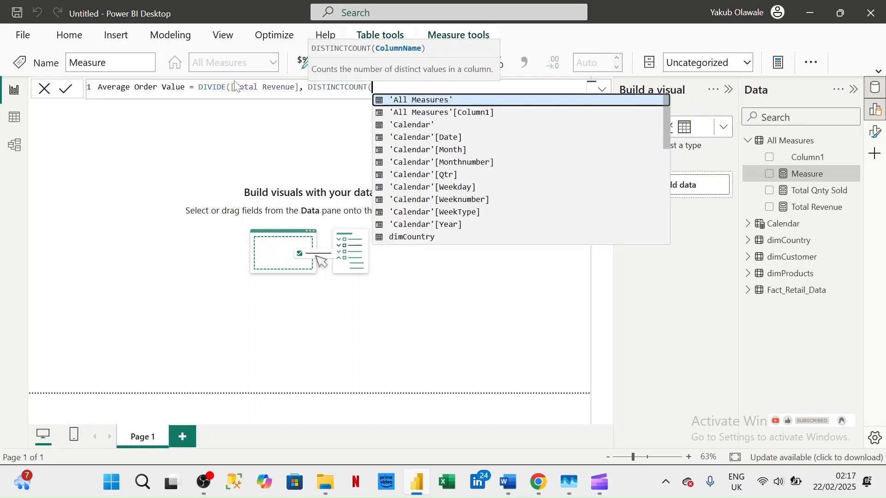
key("Down")
key("Down")
key("Down")
key("Down")
key("Down")
key("Down")
key("Down")
key("Down")
key("Down")
key("Down")
key("Down")
key("Down")
key("Down")
key("Down")
key("Down")
key("Down")
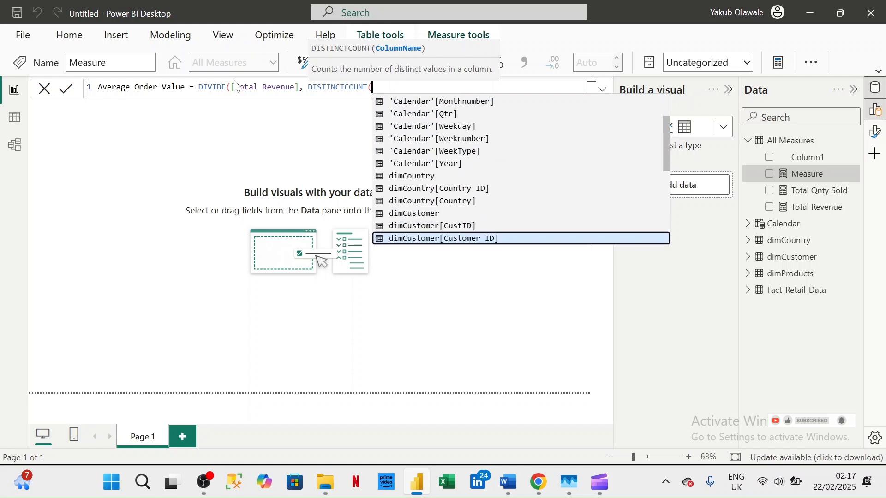
key("Down")
key("Down")
key("Down")
key("Down")
key("Down")
key("Down")
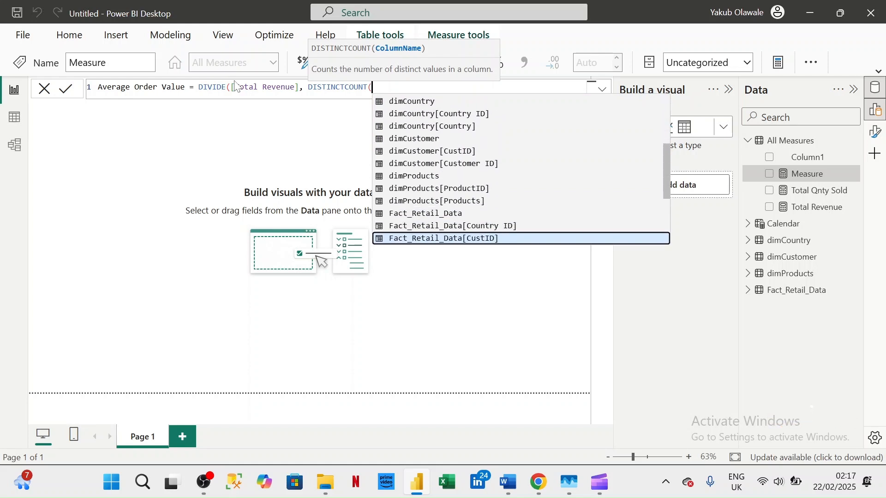
key("Down")
key("Down")
key("Down")
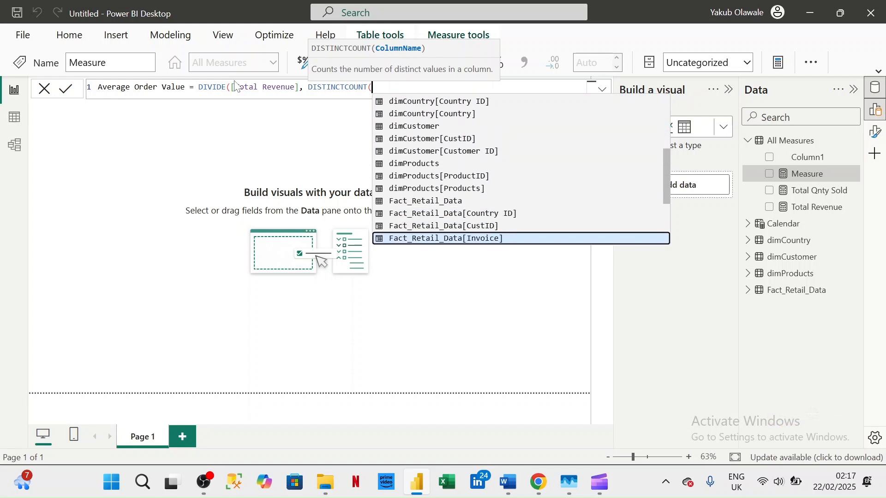
key("Up")
key("Up")
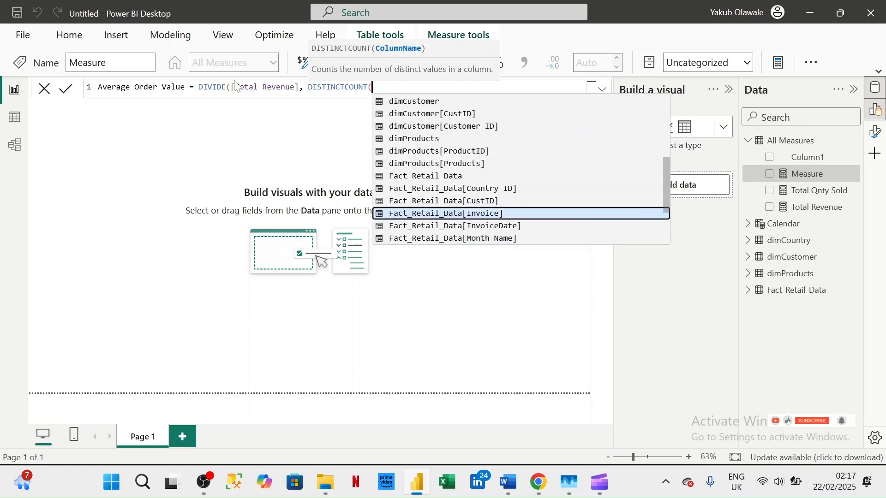
key("Tab")
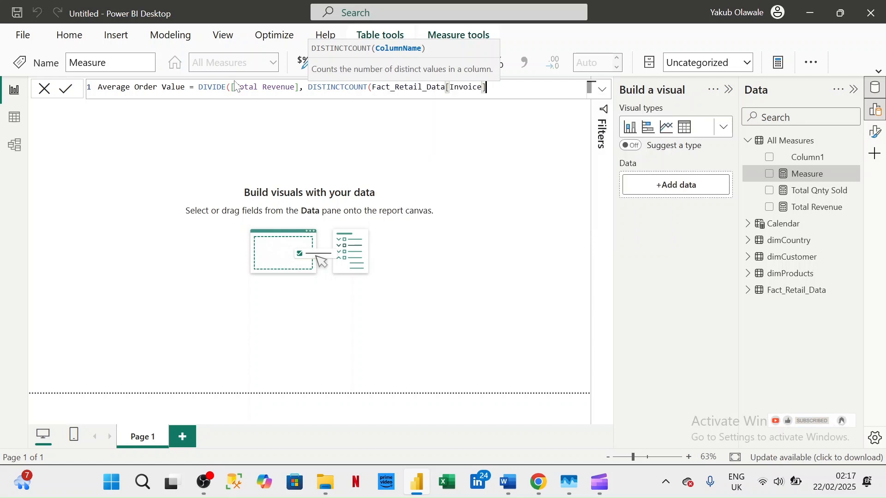
type(")")
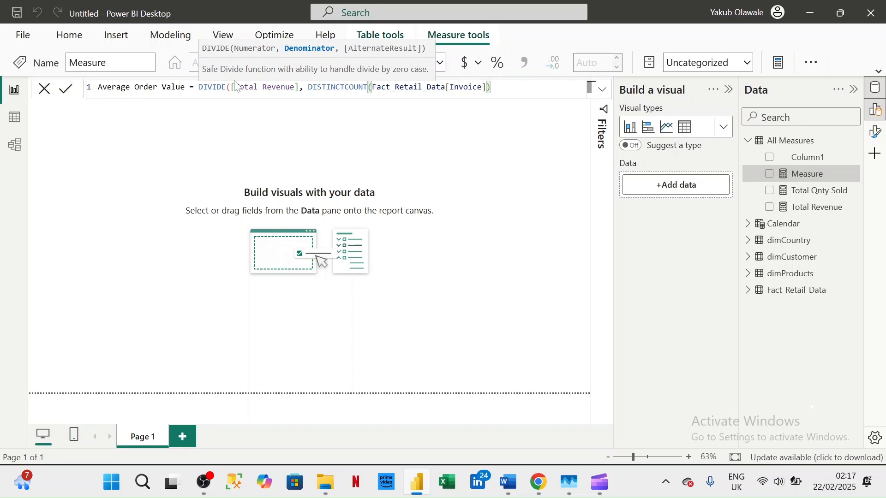
key("Left")
key("Left")
key("Left")
key("Left")
key("Left")
key("Left")
key("Left")
key("Left")
key("Left")
key("Left")
key("Left")
key("Left")
key("Left")
key("Left")
key("Left")
key("Left")
key("Left")
key("Left")
key("Left")
key("Left")
key("Left")
key("Left")
key("Left")
key("Left")
key("Left")
key("Left")
key("Left")
key("Left")
key("Left")
key("Left")
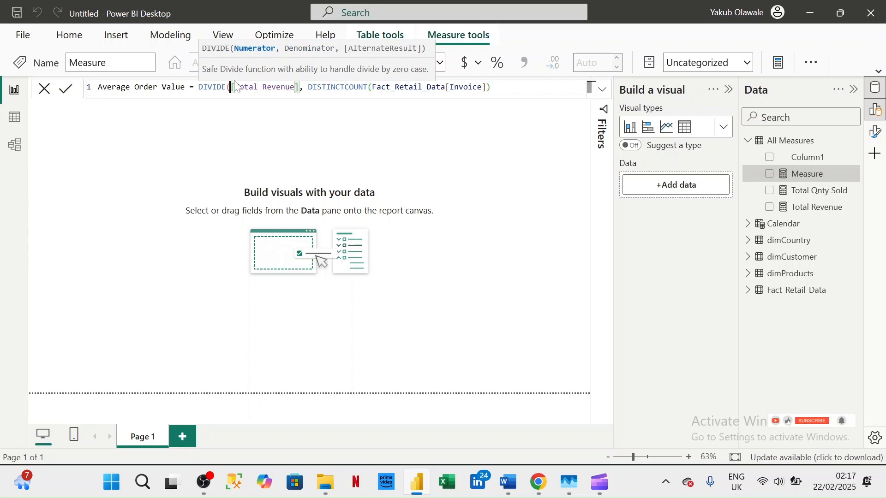
key("Left")
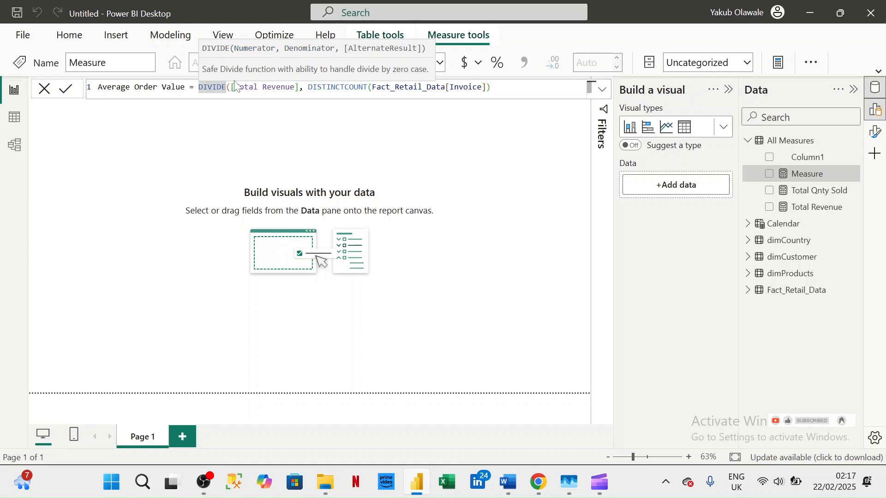
key("Left")
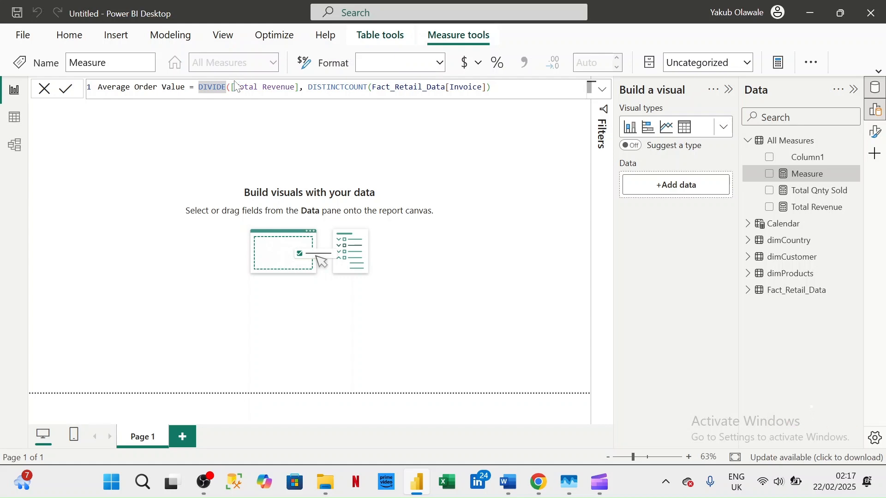
Commit the Average Order Value measure and add the closing parenthesis of its DIVIDE function.
key("Return")
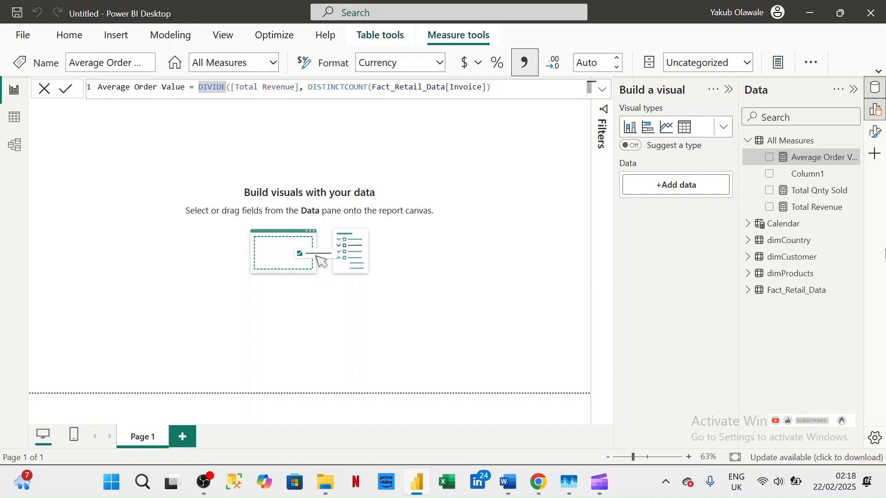
type(")")
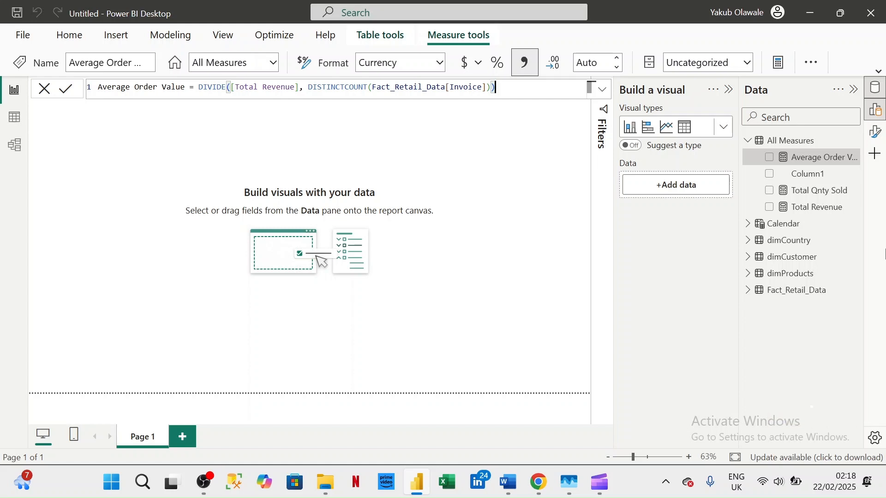
Add another measure to the All Measures table and name it YoY Sales Growth.
right_click(814, 144)
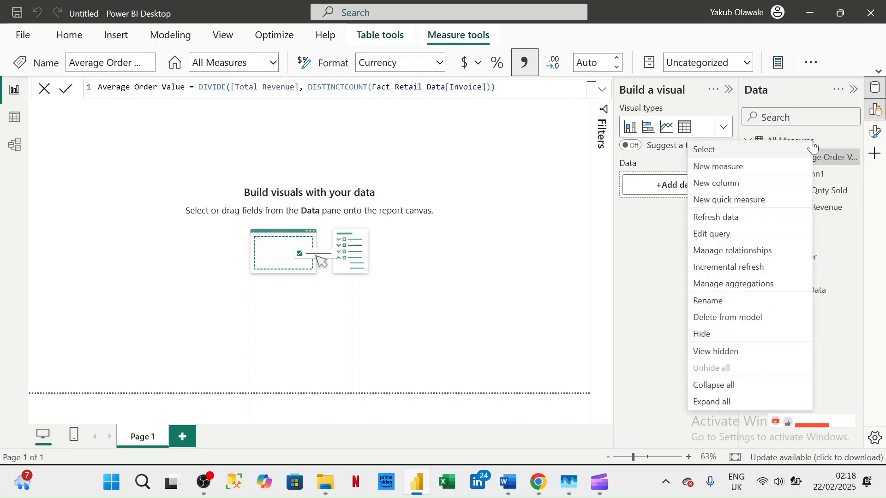
left_click(731, 172)
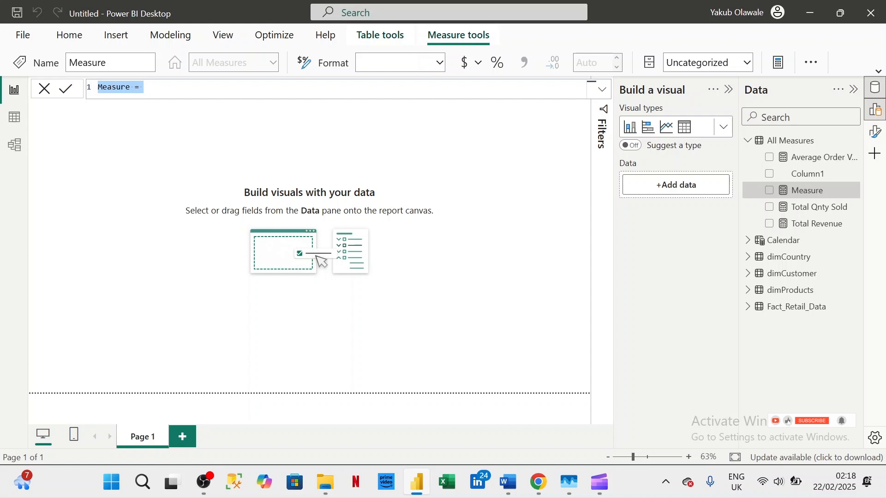
type("YoY Sales Growth =")
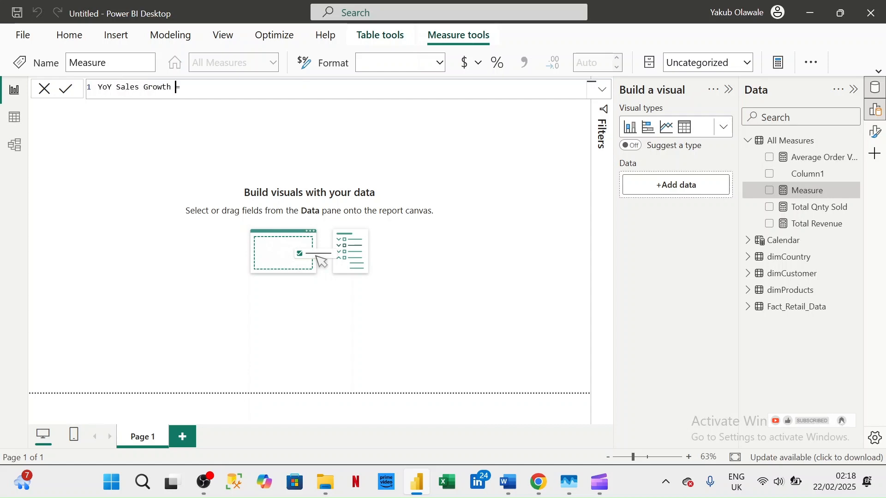
On a new formula line, declare the variable PrevYearSales as a CALCULATE function with [Total Revenue] as its expression.
key("shift+Return")
type("VAR Pr")
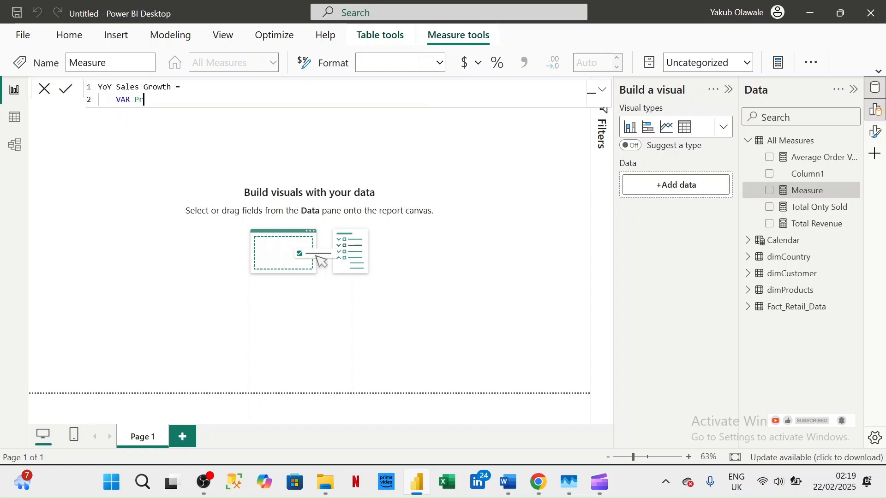
type("evYearSales = CALCULATE(")
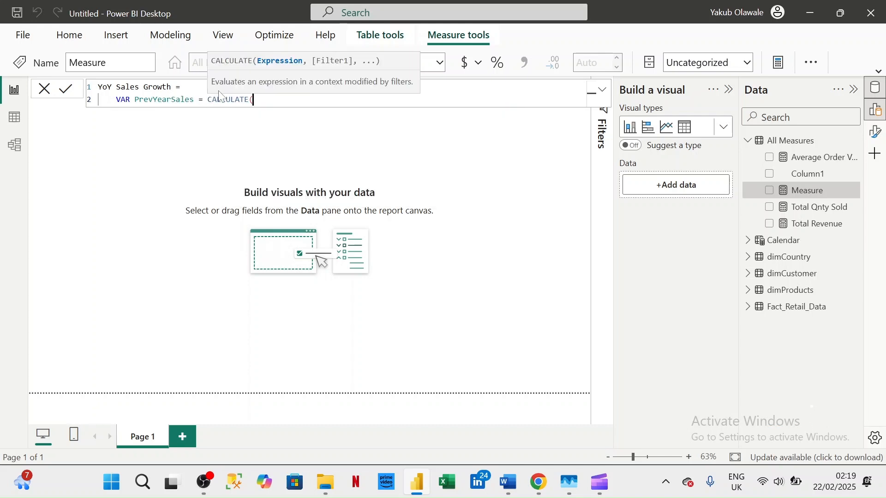
type("[Total Revenue],")
On the third formula line, add SAMEPERIODLASTYEAR(Fact_Retail_Data[Invoice]) as the filter of the CALCULATE function.
key("shift+Return")
type("SAMEPERIODLASTYEAR( tRAN")
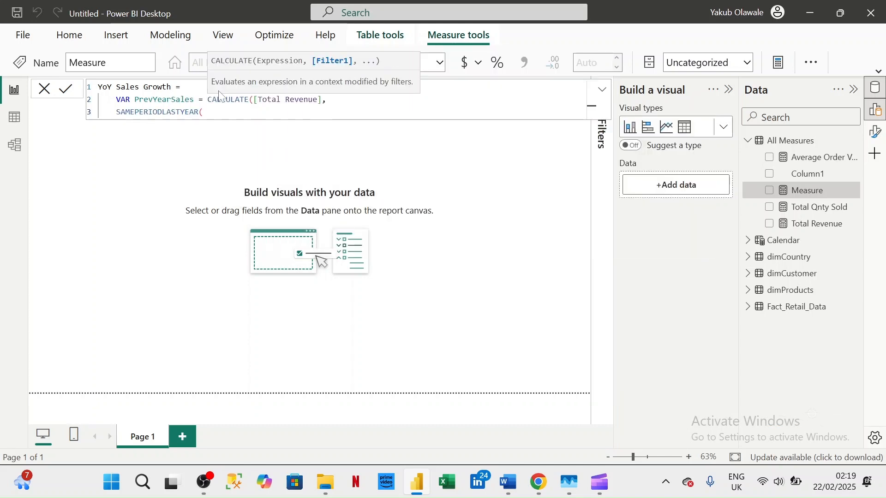
key("BackSpace")
key("BackSpace")
key("BackSpace")
key("BackSpace")
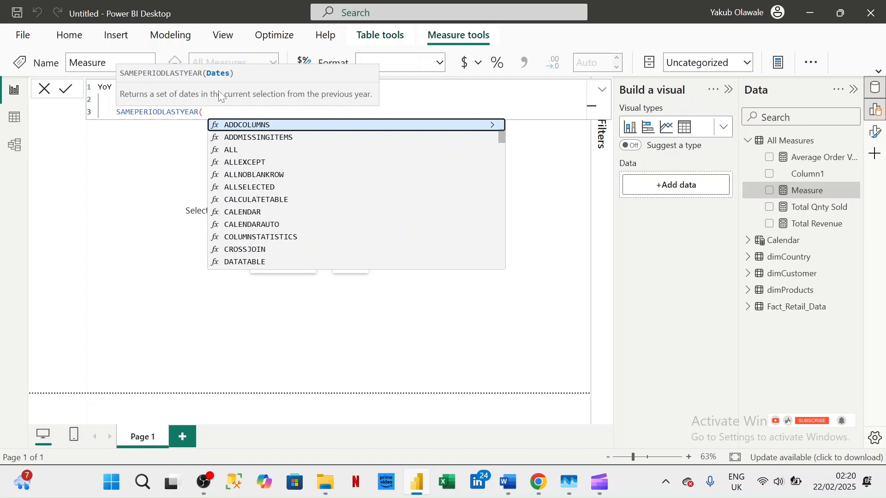
type("Fact_Retail_Data[Invoice]))")
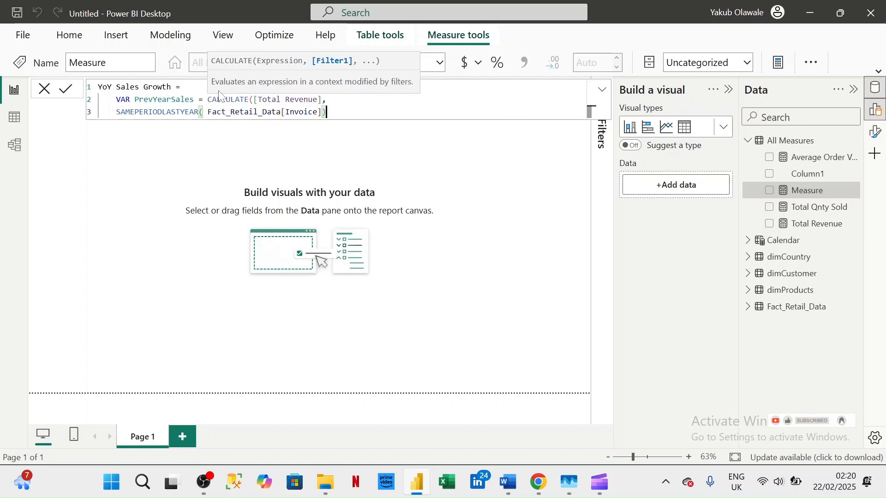
On a fourth formula line, add RETURN with a DIVIDE function whose numerator begins with [Total Revenue].
key("shift+Return")
type("RETURN")
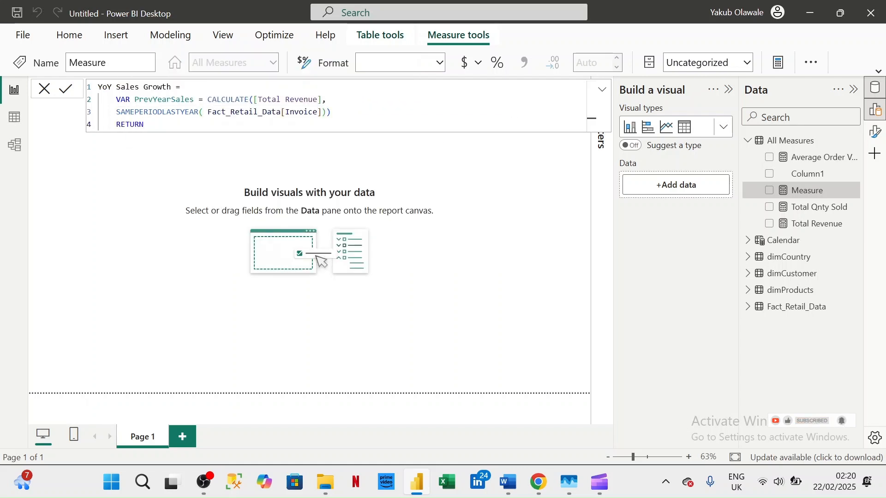
type(" DIVIDE([To")
key("Tab")
Subtract PrevYearSales from [Total Revenue] in the DIVIDE numerator, set PrevYearSales as the denominator, and commit the YoY Sales Growth measure.
type("- previ")
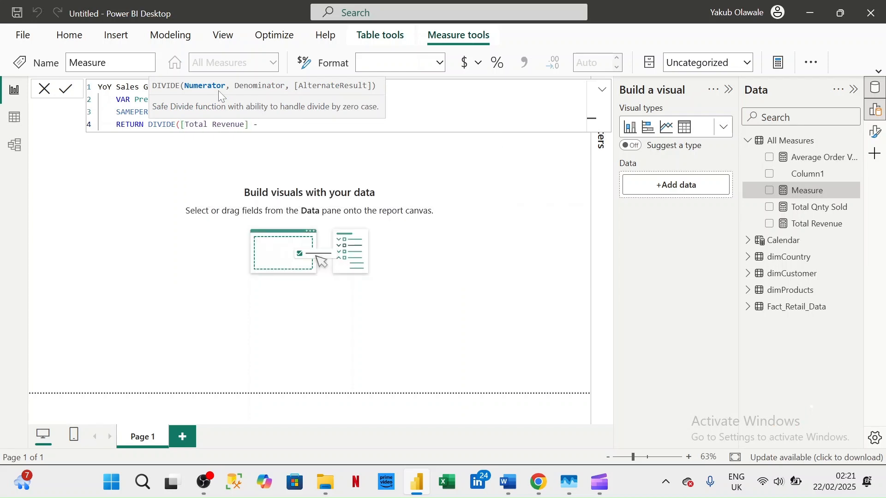
key("Down")
key("Down")
key("Down")
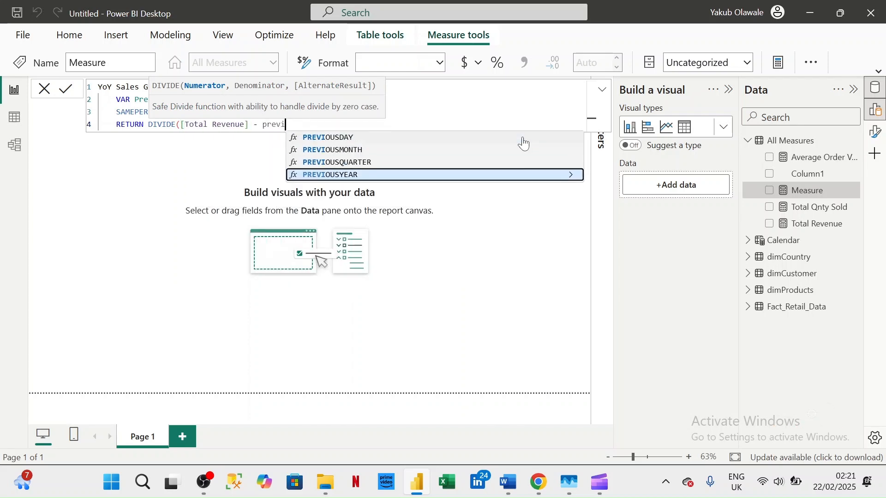
key("BackSpace")
key("BackSpace")
key("BackSpace")
key("BackSpace")
key("BackSpace")
type("PrevYer")
key("BackSpace")
type("arSales, PrevYearSales)")
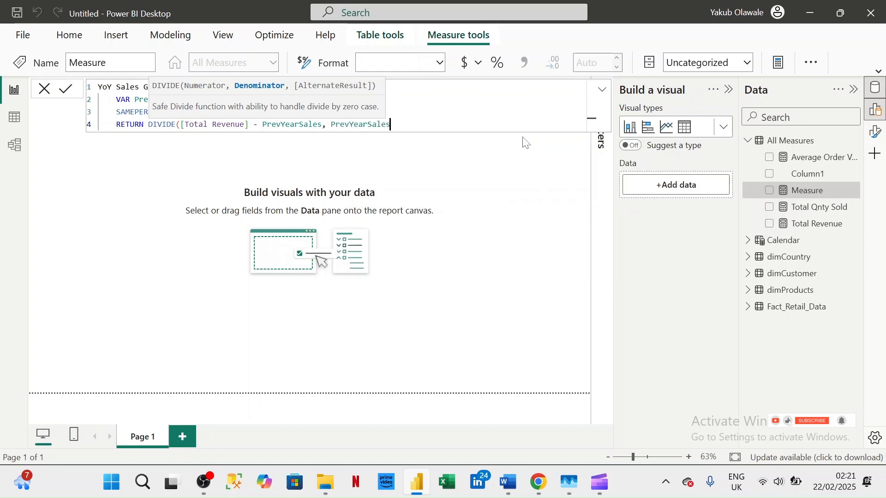
key("Return")
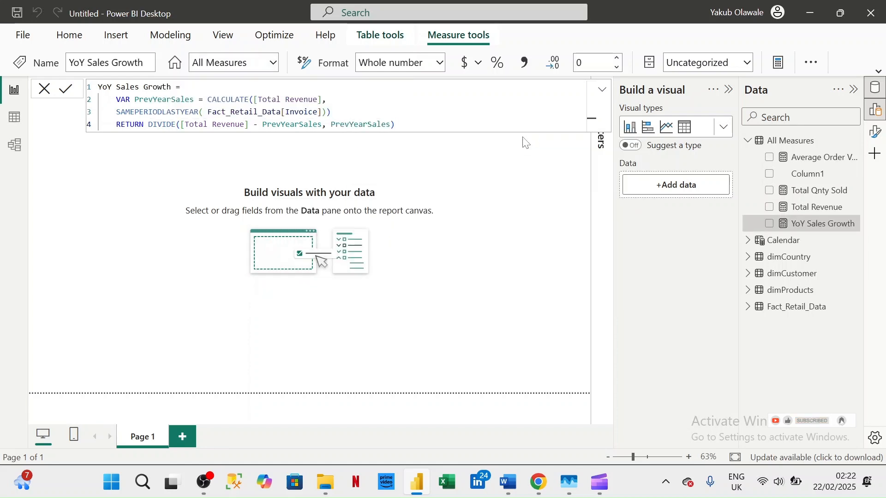
Add another measure to the All Measures table and name it MoM Sales Growth.
right_click(819, 245)
left_click(699, 147)
type("Mo")
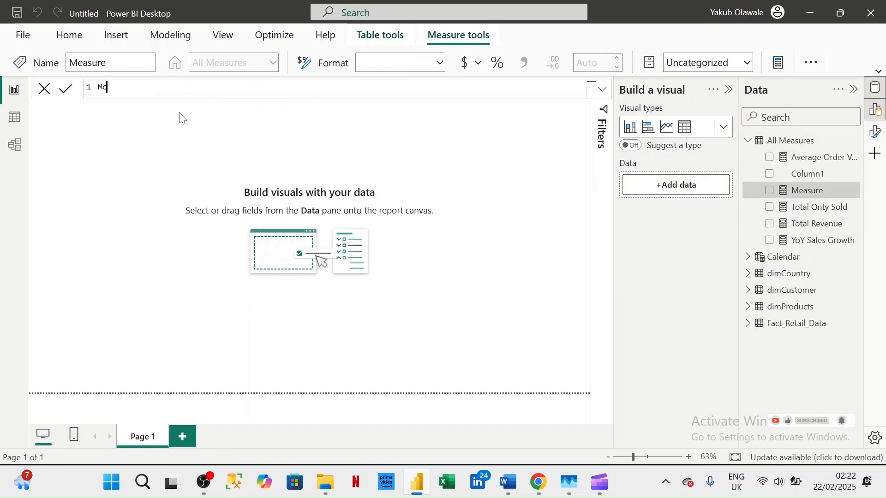
type("M Sales Growth =")
On a new formula line, declare the variable PrevMonthSales as CALCULATE([Total Revenue], PREVIOUSMONTH(Fact_Retail_Data[Invoice])).
key("shift+Return")
type("var")
key("Tab")
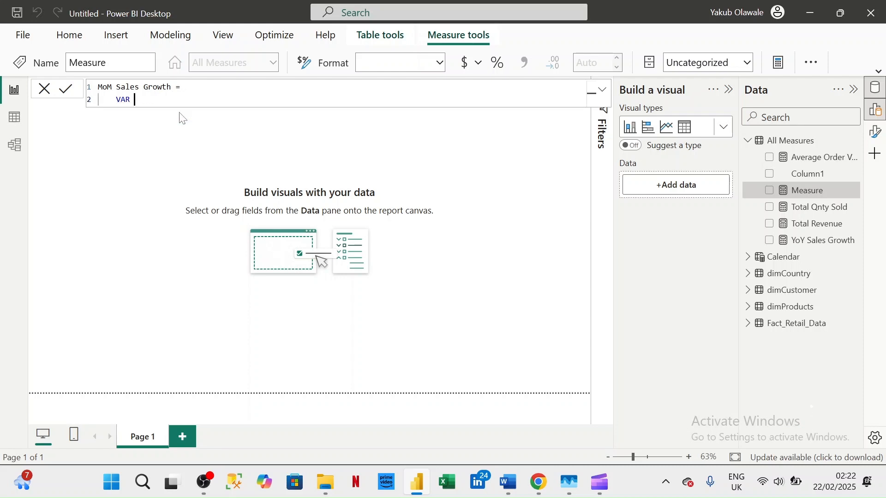
type("PrevMonthSales = CALCULATE([Total Revenue], ")
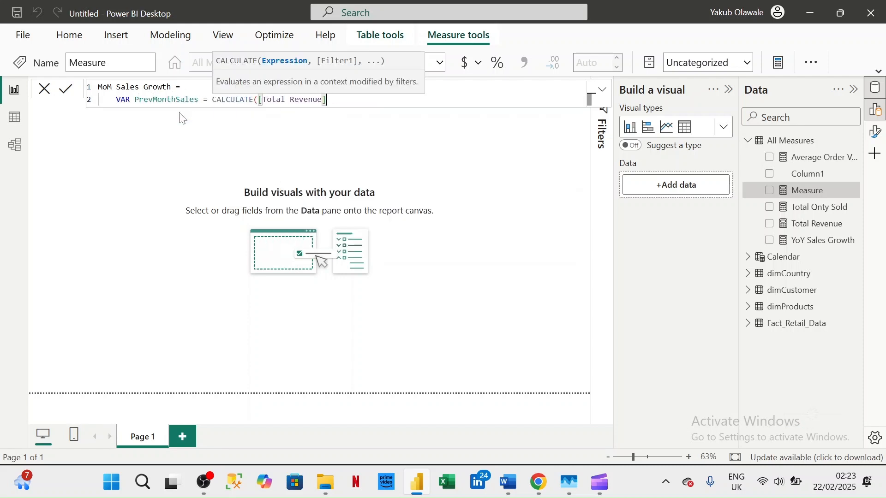
type("previousm")
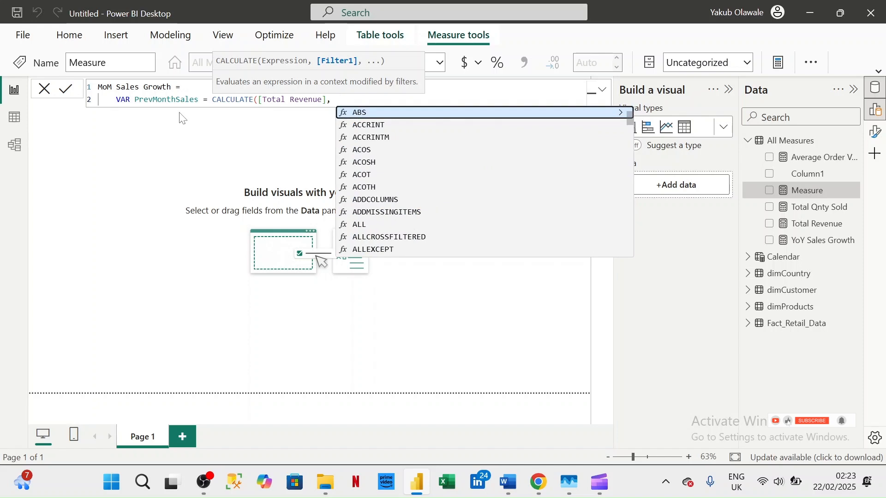
key("Tab")
type("fact_retail_data[inv")
key("Tab")
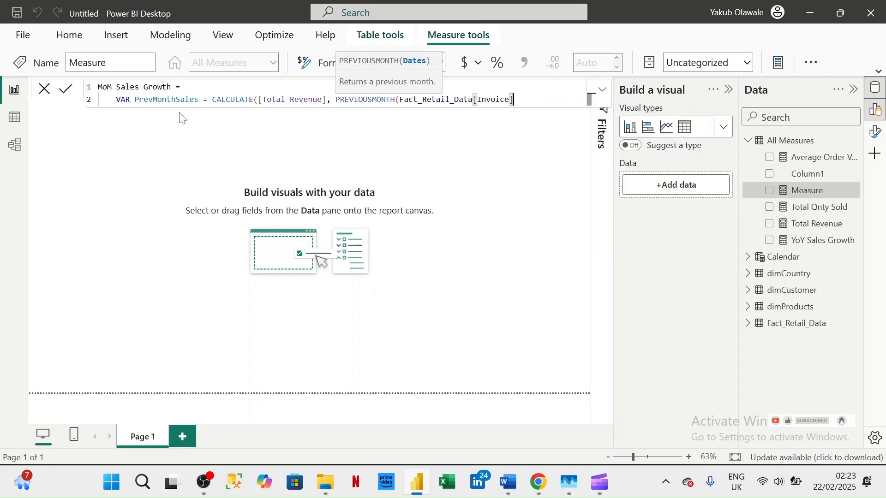
type("))")
Move the CALCULATE expression of PrevMonthSales onto its own line and add a RETURN statement on the line below it.
left_click(212, 99)
key("shift+Return")
key("End")
key("shift+Return")
type("RETURN")
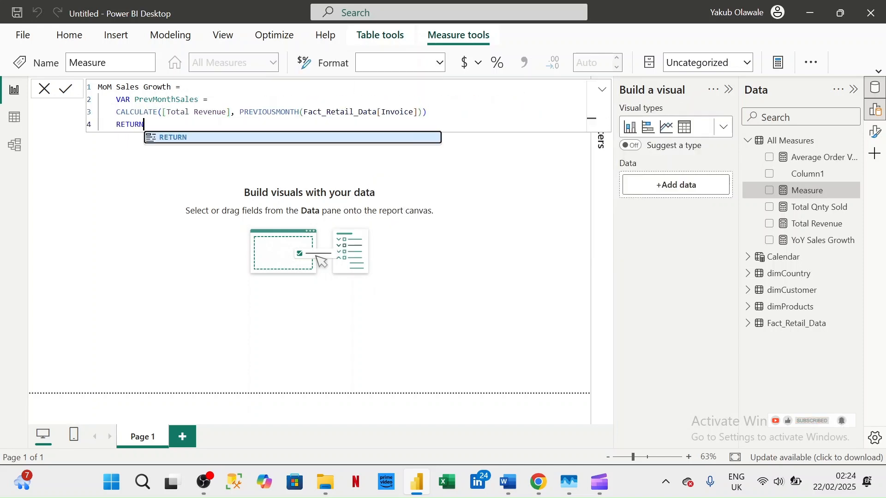
type(" PrevMonth")
key("BackSpace")
key("BackSpace")
key("BackSpace")
key("BackSpace")
key("BackSpace")
key("BackSpace")
key("BackSpace")
key("BackSpace")
key("BackSpace")
Make RETURN give DIVIDE([Total Revenue] - PrevMonthSales, PrevMonthSales) and commit the MoM Sales Growth measure.
type("DIVIDE(")
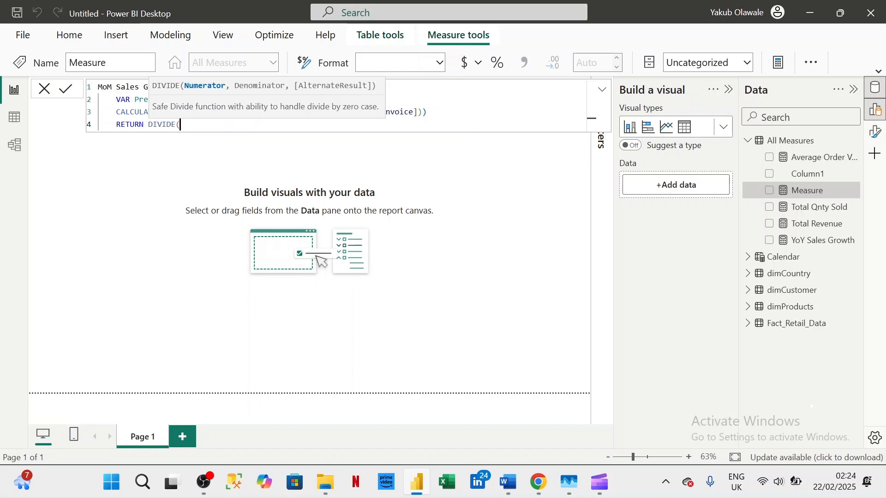
type("TOT")
key("Down")
key("Tab")
type("- PrevMonthSales, PrevMonthSales")
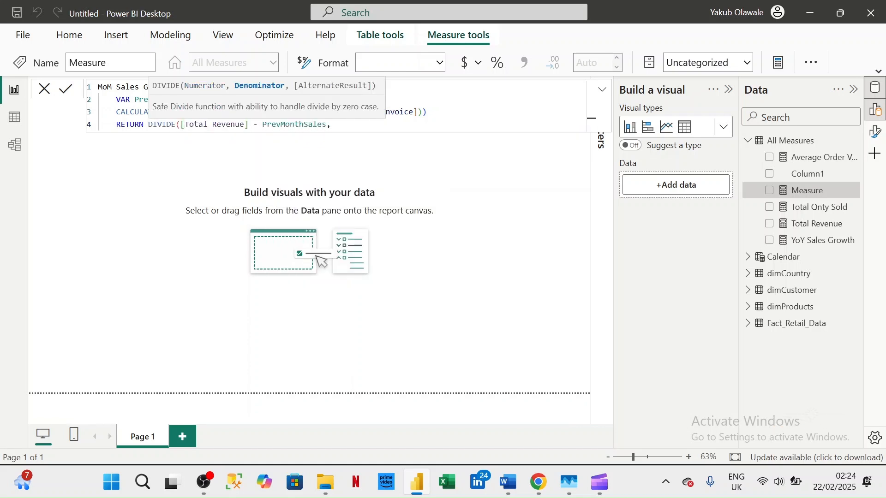
type(")")
key("Return")
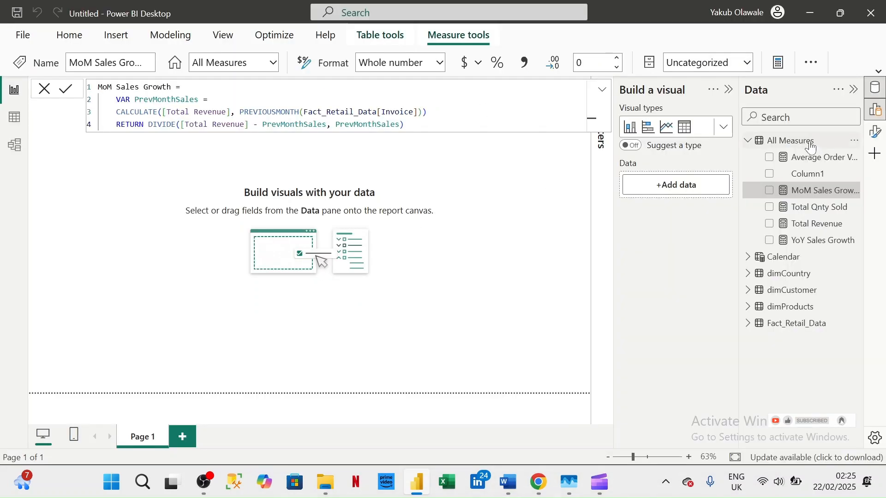
Add another measure to the All Measures table and name it Running Total.
right_click(812, 141)
left_click(720, 150)
type("Running Total =")
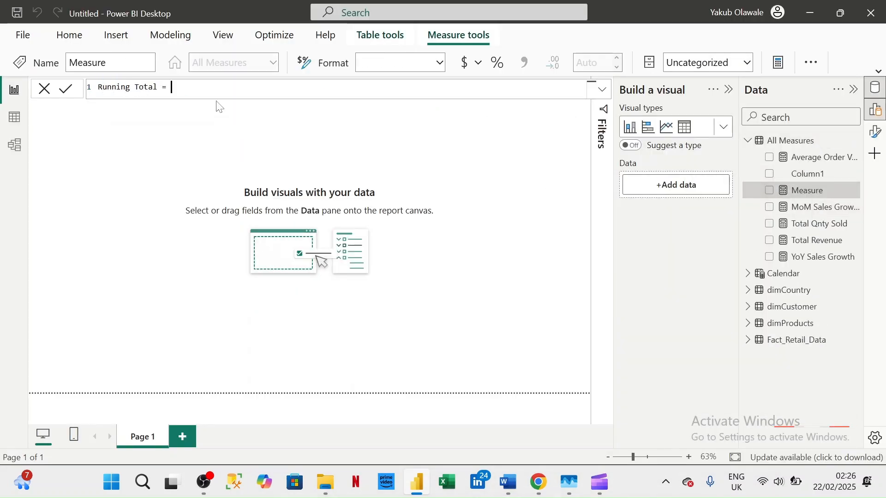
Start the Running Total formula with CALCULATE on [Total Revenue] and, on a separate line, a FILTER function as its filter.
key("shift+Return")
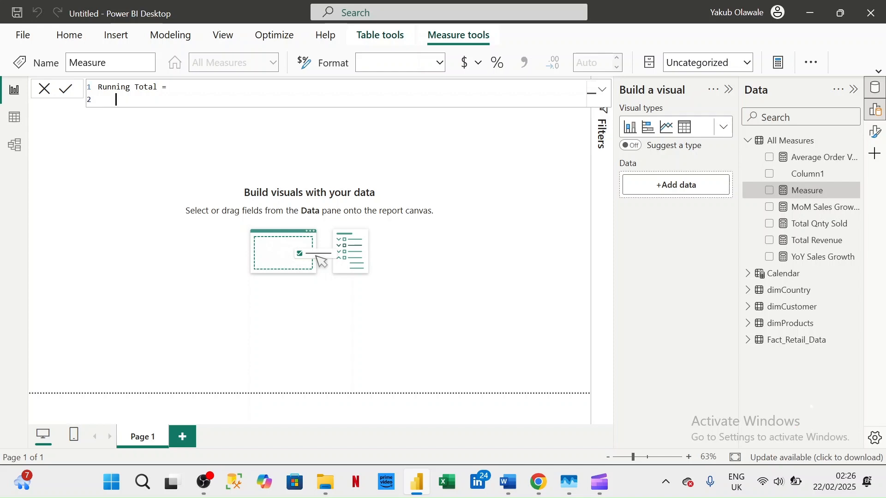
type("CALCULATE([Total Revenue],")
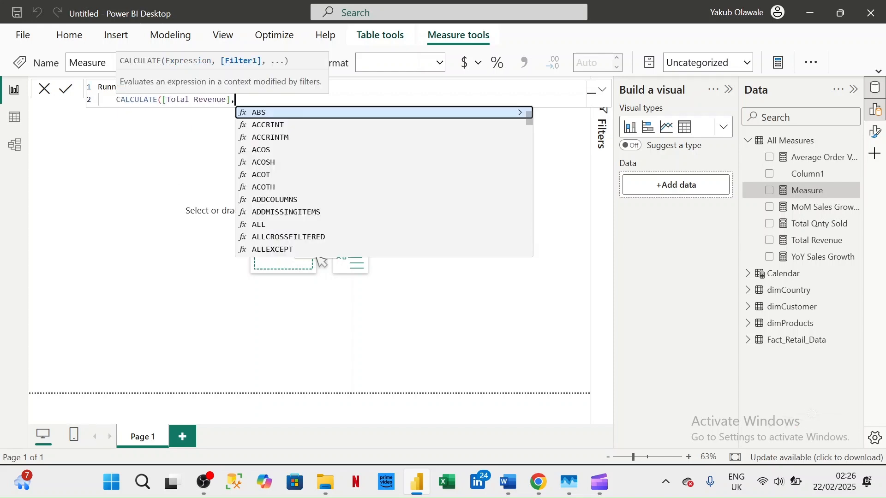
key("shift+Return")
type("FILTER(")
Inside FILTER, add ALLSELECTED(Fact_Retail_Data[InvoiceDate]) on its own line as the table argument.
key("shift+Return")
type("ALLSELECTED(IN")
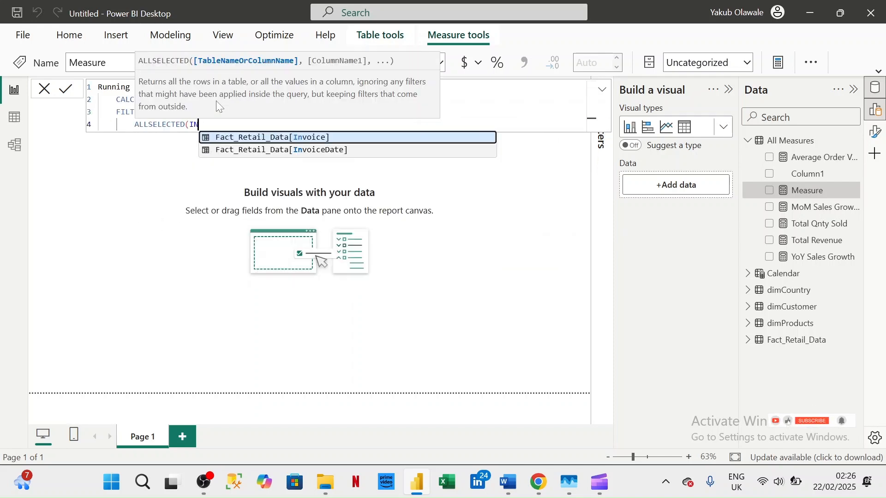
key("Tab")
type("),")
key("shift+Return")
key("Up")
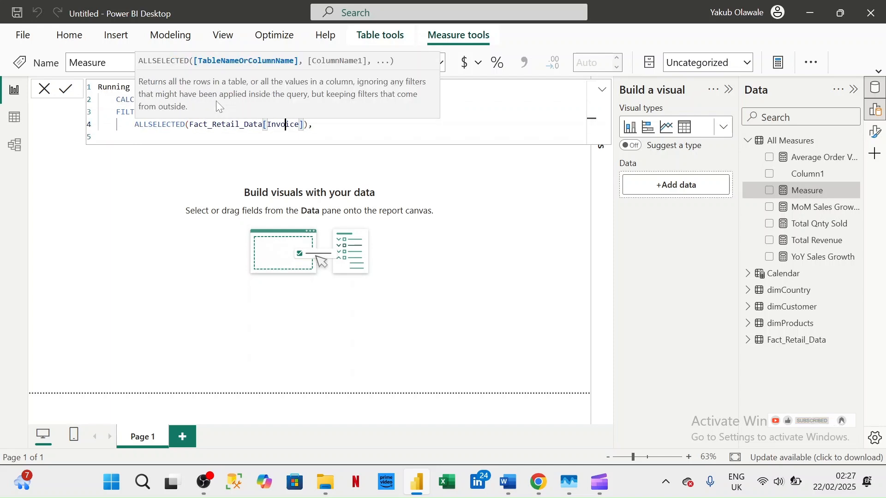
key("Right")
key("Right")
key("Right")
type("Date")
On the fifth formula line, begin the filter condition with Fact_Retail_Data[InvoiceDate] <= MAX.
key("End")
key("shift+Return")
type("Tr")
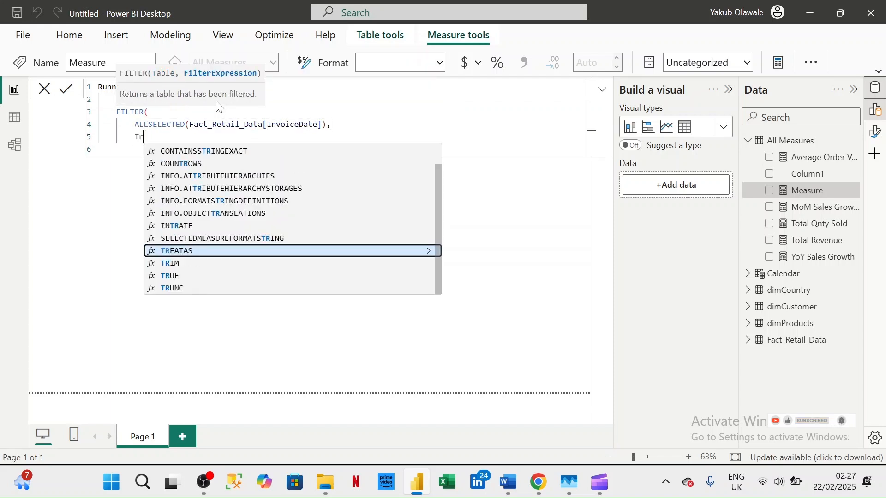
key("BackSpace")
key("BackSpace")
type("Fact")
key("Tab")
type("<= MAX")
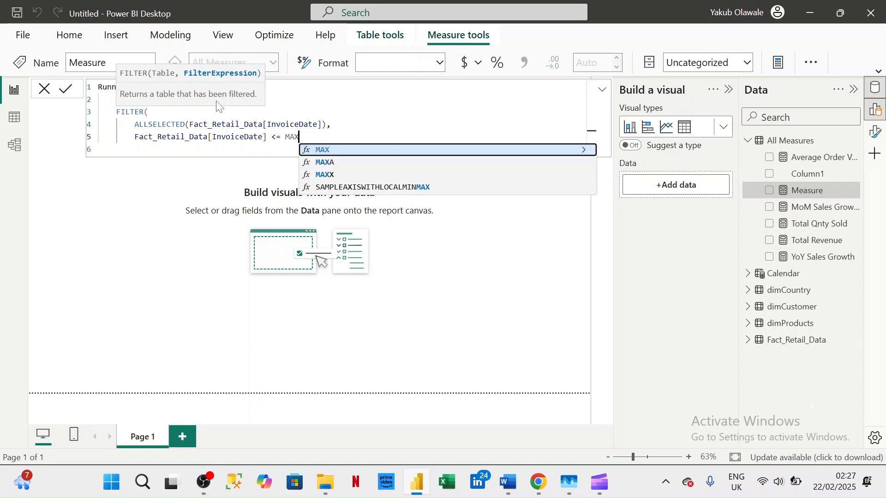
Give MAX the Fact_Retail_Data[InvoiceDate] column, close the FILTER and CALCULATE functions, and commit the Running Total measure.
type("(Fact")
key("Tab")
type("))")
key("shift+Return")
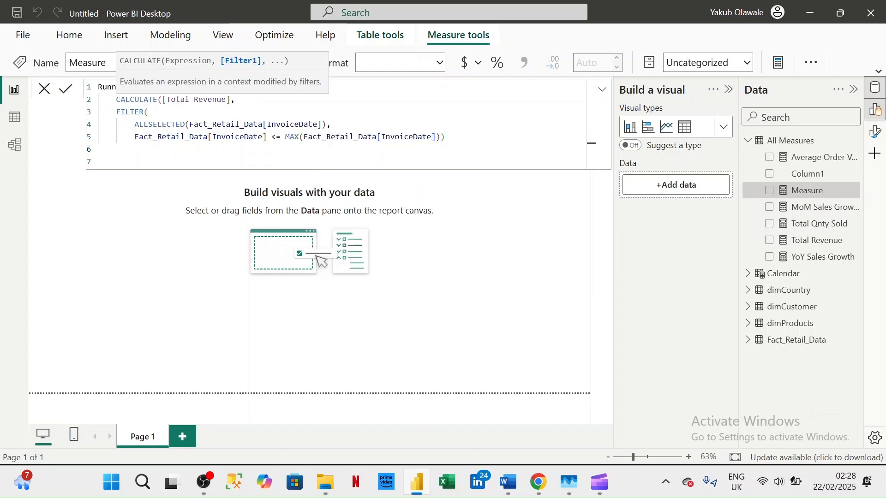
type(")")
key("Return")
Add another measure to the All Measures table and name it % Sales Contribution.
right_click(790, 141)
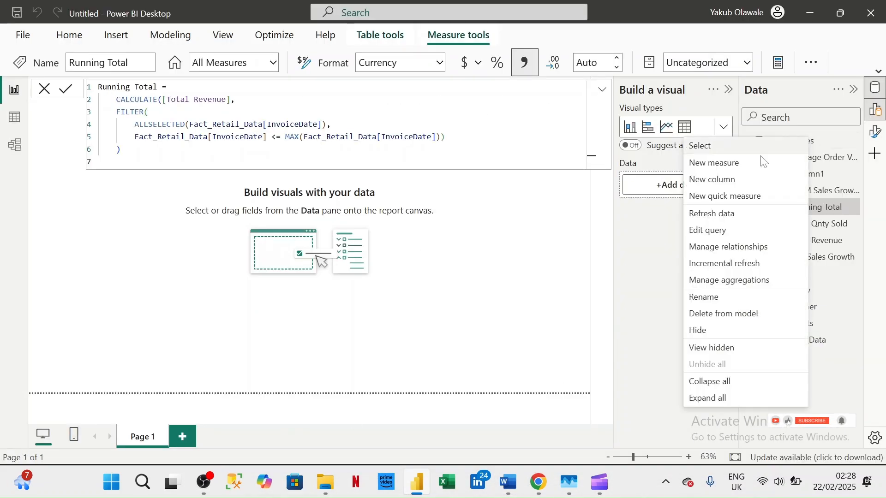
left_click(763, 162)
type("% SALES G")
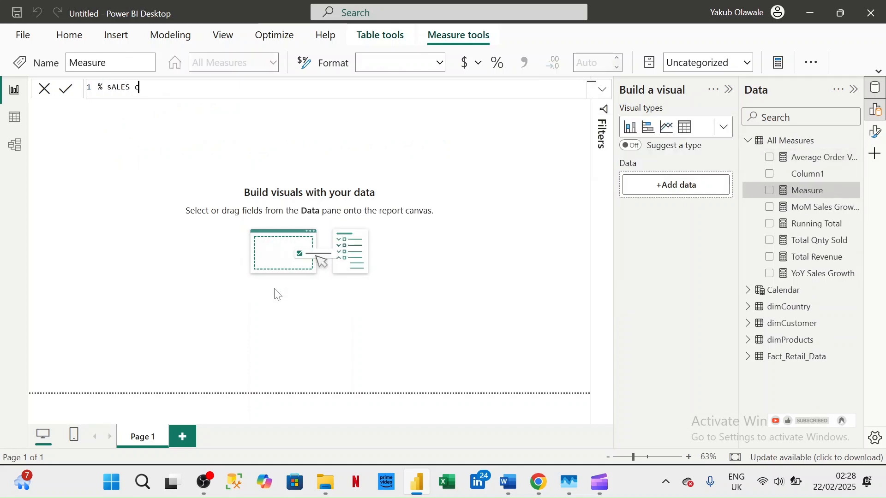
key("BackSpace")
key("BackSpace")
key("BackSpace")
key("BackSpace")
key("BackSpace")
key("BackSpace")
key("BackSpace")
type("Sales Contribution =")
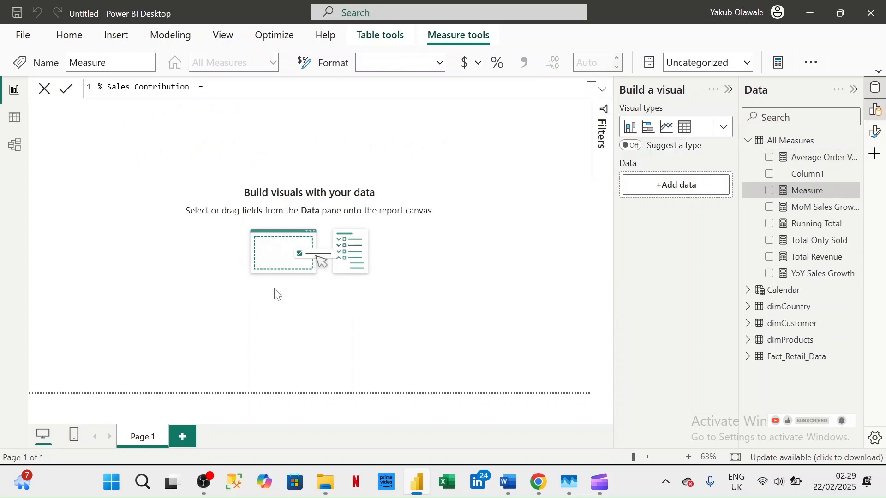
Below the measure name, add DIVIDE with [Total Revenue] as numerator and, on a third line, CALCULATE on [Total Revenue] as denominator.
key("shift+Return")
type("DIVIDE([Total Revenue],")
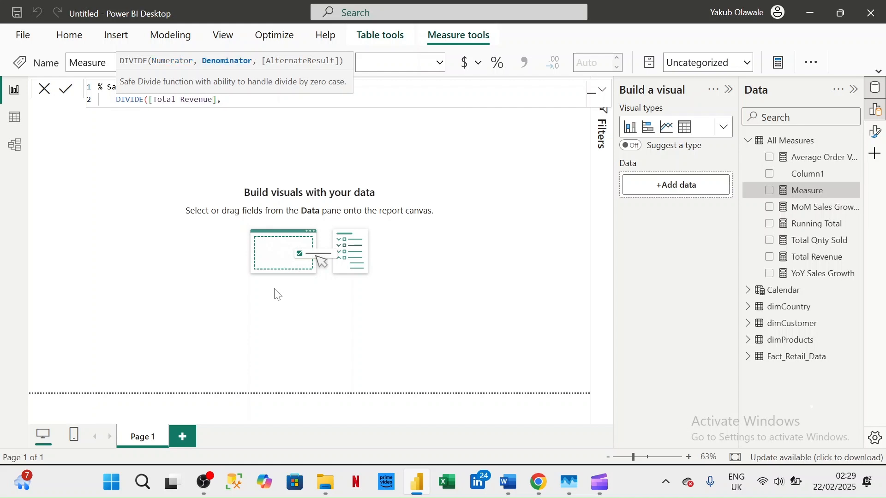
key("shift+Return")
type("CALCULATE([Total Revenue]")
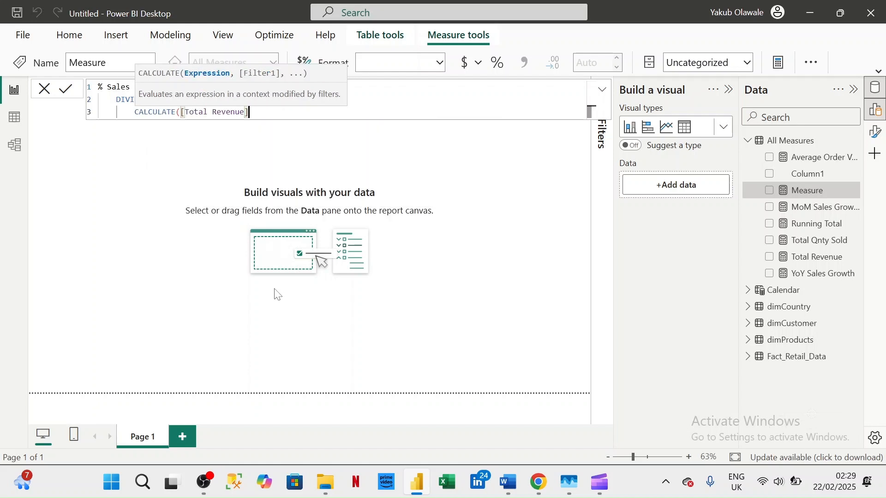
type(", ")
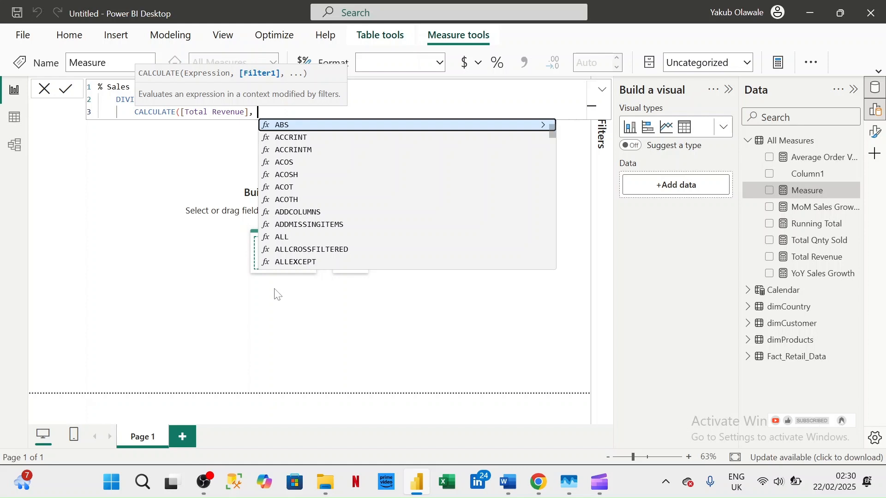
type("tot")
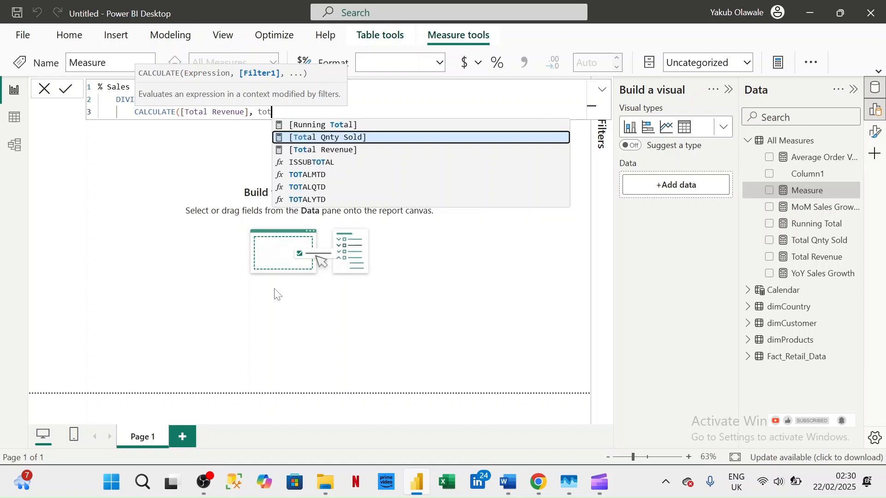
key("BackSpace")
key("BackSpace")
key("BackSpace")
Set DISTINCTCOUNT(Fact_Retail_Data[Invoice]) as the CALCULATE filter, close the formula, and commit the % Sales Contribution measure.
type("DISTINCTCOUNT(FACT")
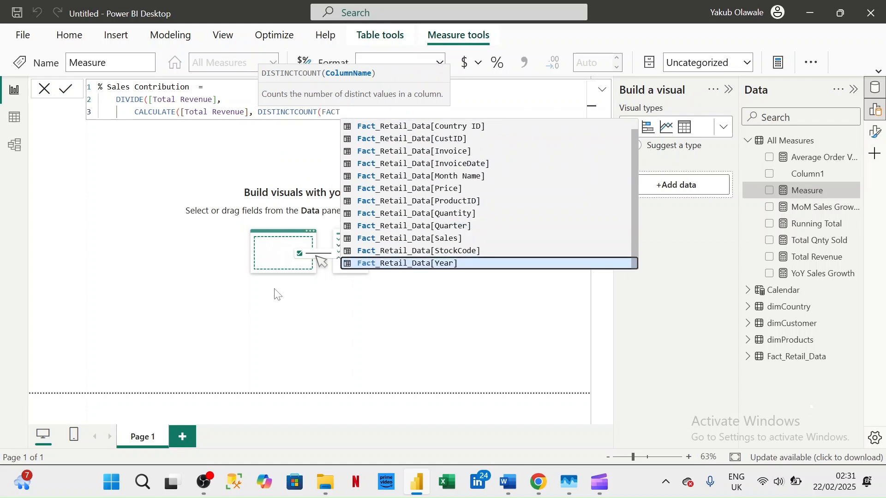
key("Up")
key("Up")
key("Up")
key("Up")
key("Up")
key("Up")
key("Up")
key("Up")
key("Up")
key("Tab")
type(")))")
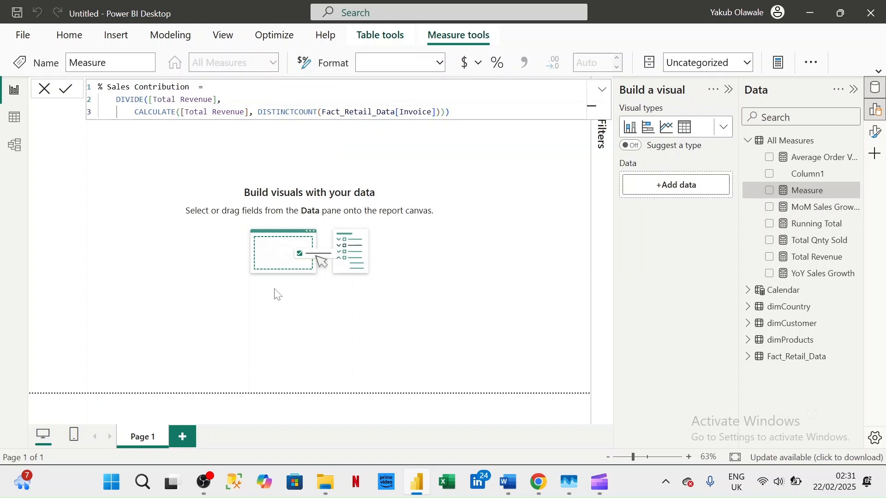
key("Return")
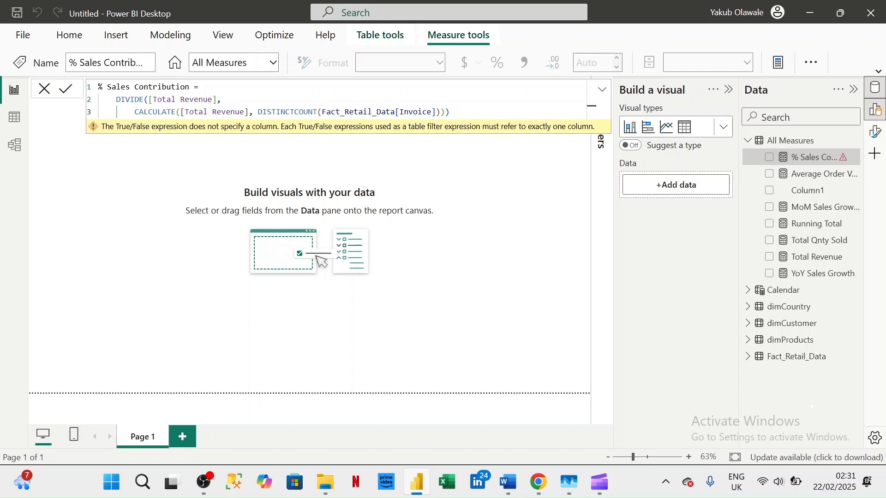
Select the entire % Sales Contribution formula, then switch to Chrome and open the Data Analyst conversation in ChatGPT.
left_click_drag(451, 112, 91, 90)
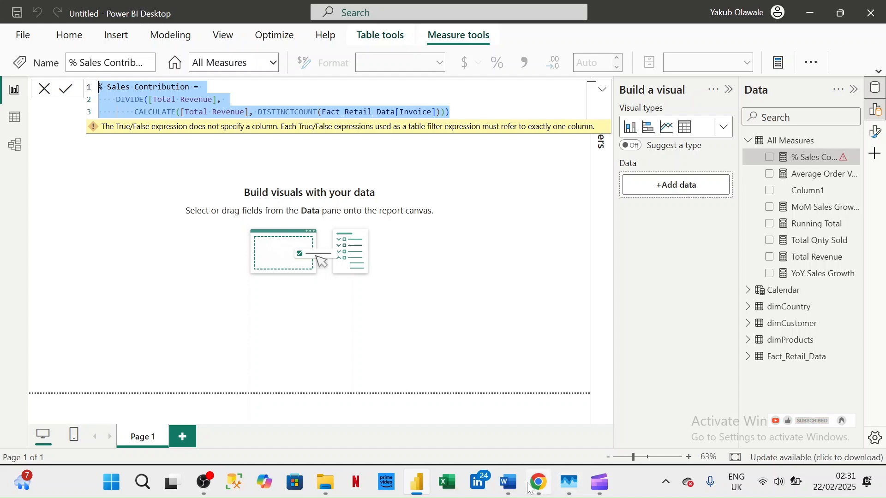
mouse_move(531, 488)
left_click(533, 396)
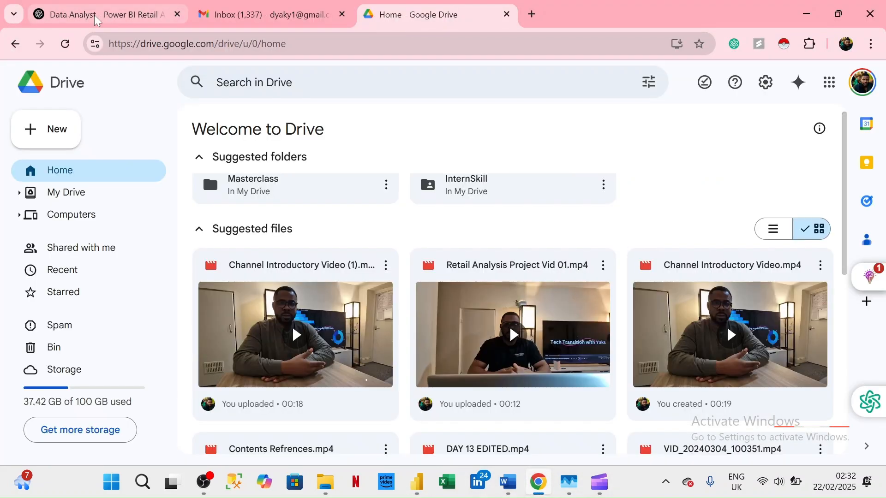
left_click(96, 17)
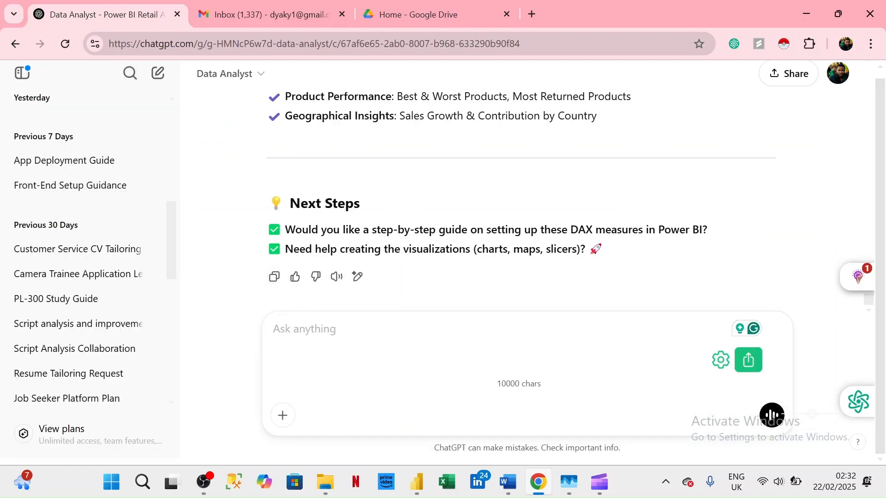
type("iS THIS FORMUL")
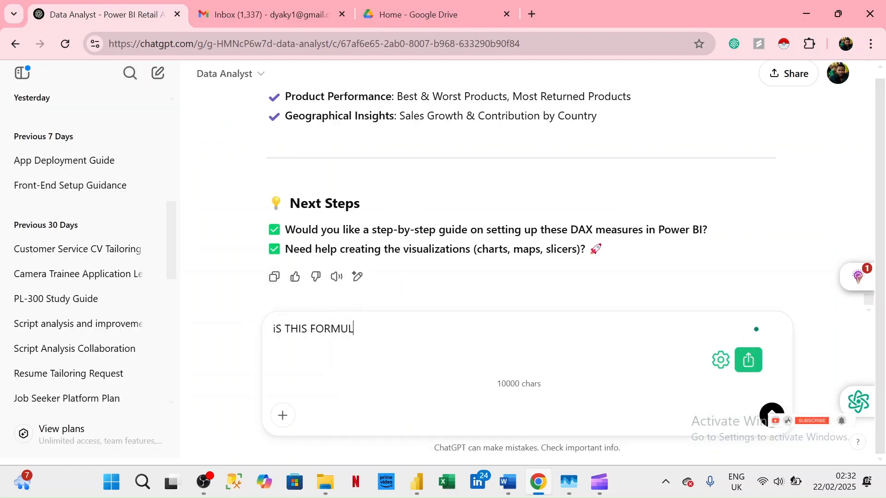
key("BackSpace")
key("BackSpace")
key("BackSpace")
key("BackSpace")
key("BackSpace")
key("BackSpace")
key("BackSpace")
key("BackSpace")
key("BackSpace")
key("BackSpace")
key("BackSpace")
key("BackSpace")
key("BackSpace")
key("BackSpace")
key("BackSpace")
Ask ChatGPT "Is this correct for Sales Contribution?" with the copied % Sales Contribution formula below the question, and send it.
type("Is this ")
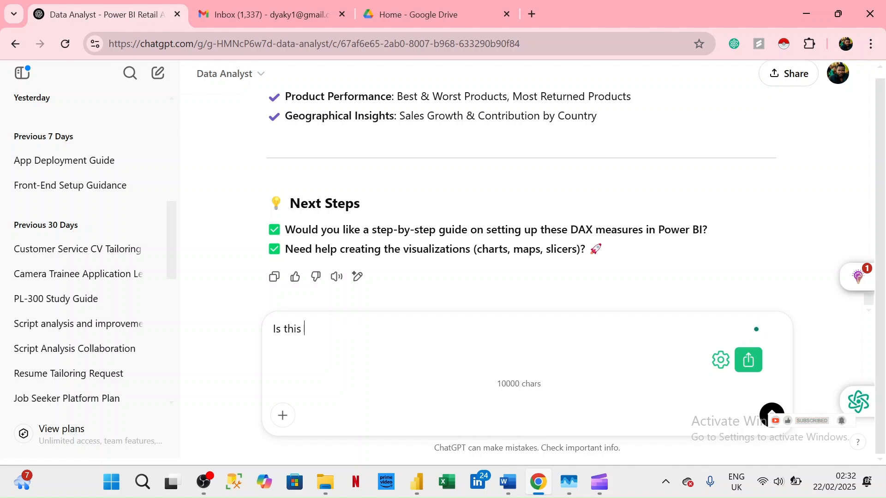
type("ccorre")
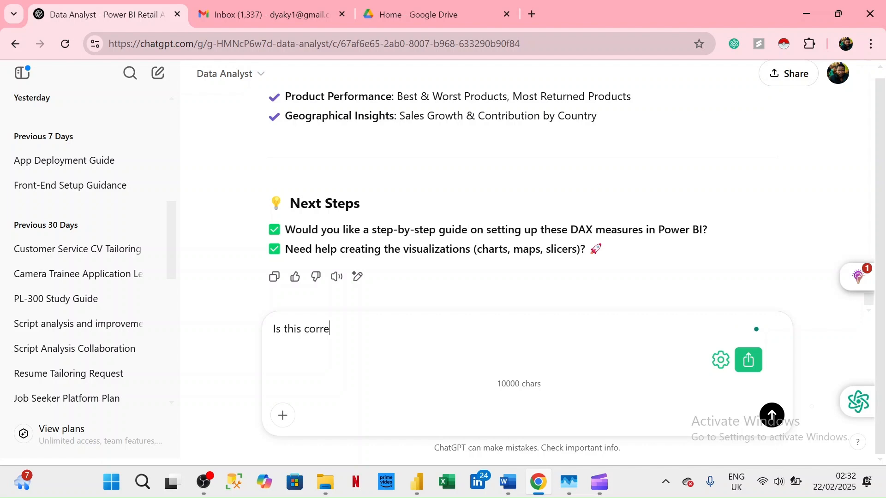
type("ct for ")
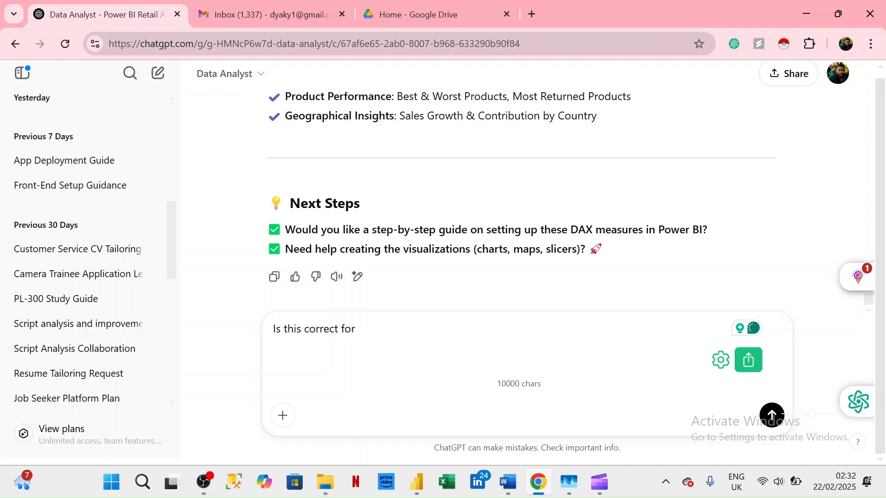
type("Sales Cont")
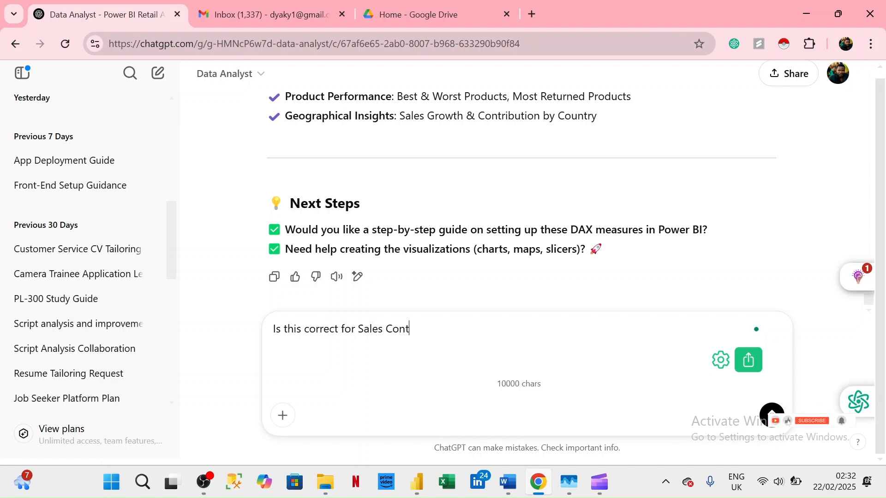
type("ribution")
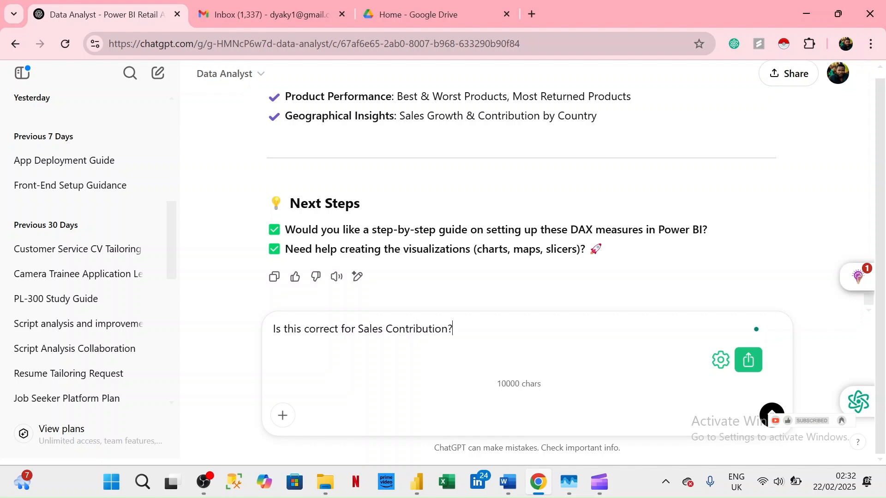
type("?")
key("shift+Return")
type("% Sales Contribution =     DIVIDE([Total Revenue],         CALCULATE([Total Revenue], DISTINCTCOUNT(Fact_Retail_Data[Invoice])))")
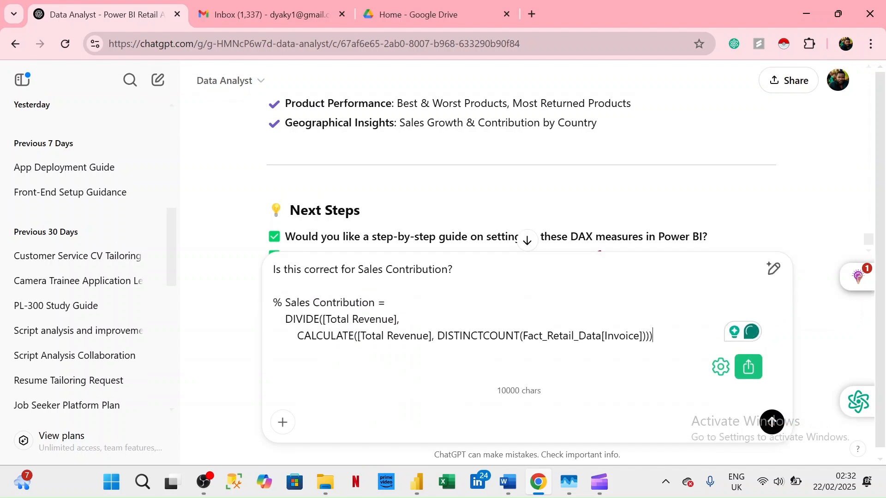
key("Return")
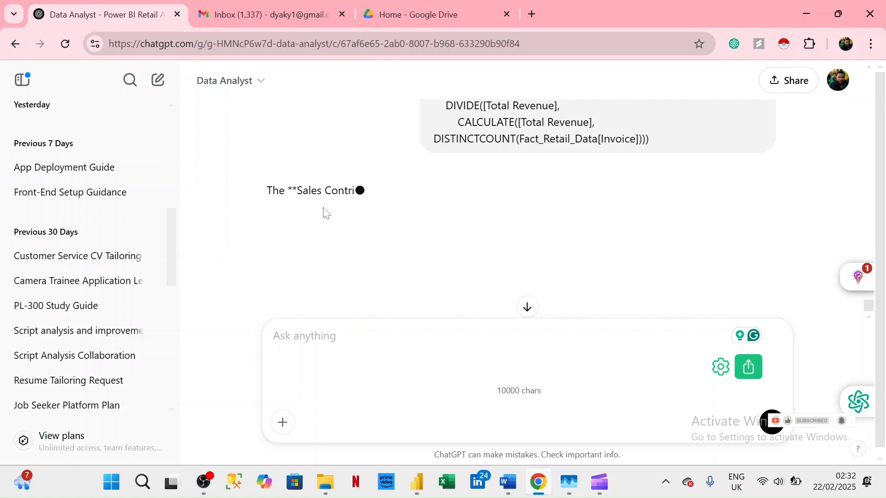
Read through ChatGPT's reply on the Sales Contribution formula, examining the suggested DAX, its explanation and the critique of the original.
left_click(526, 306)
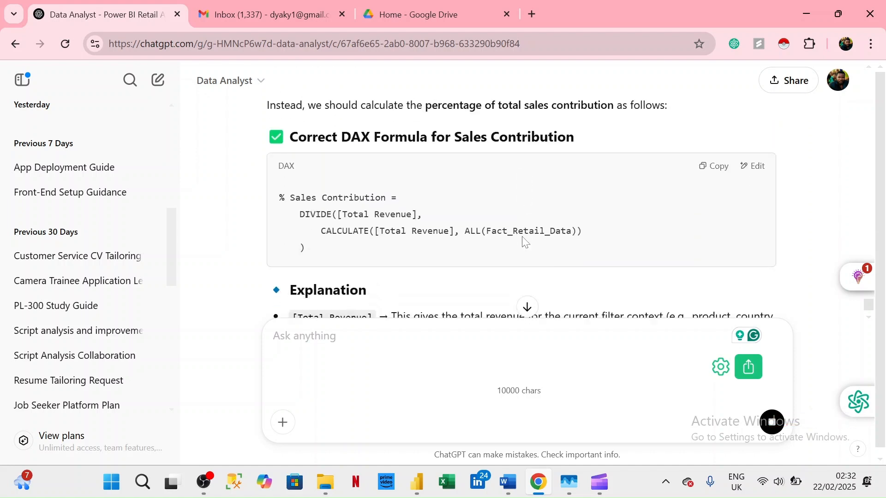
scroll(525, 241, "up", 2)
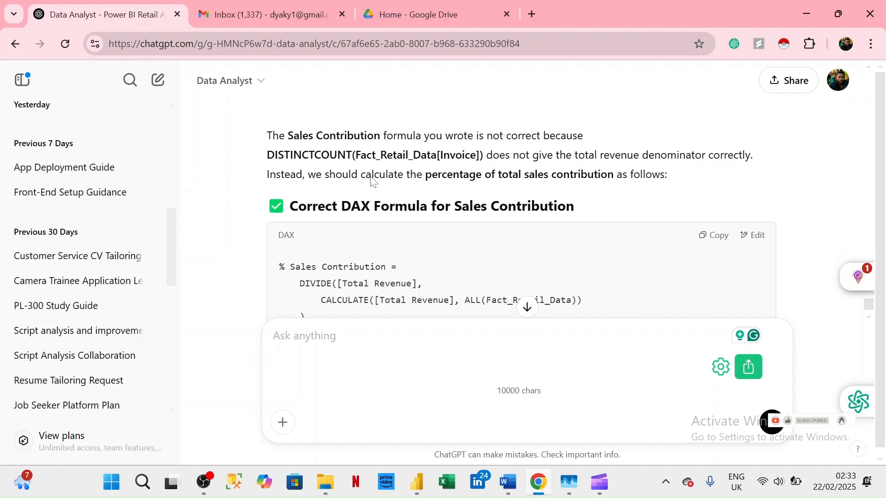
scroll(618, 224, "down", 2)
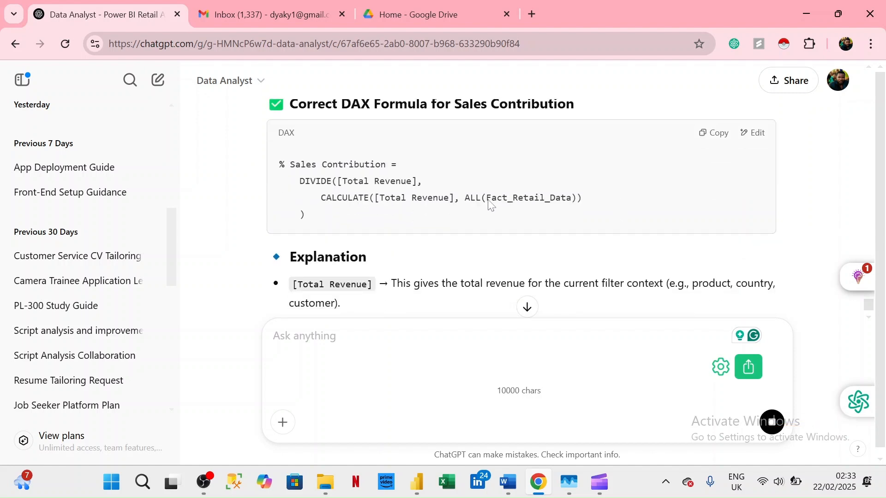
scroll(645, 194, "down", 2)
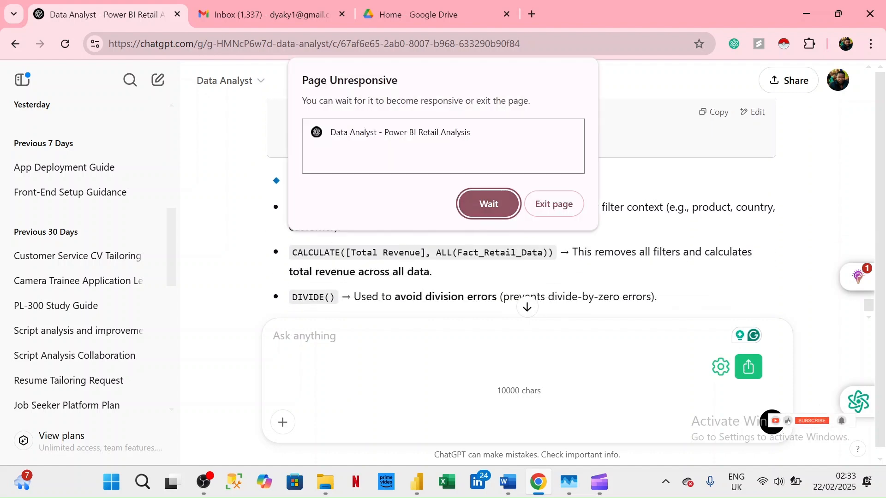
left_click(500, 215)
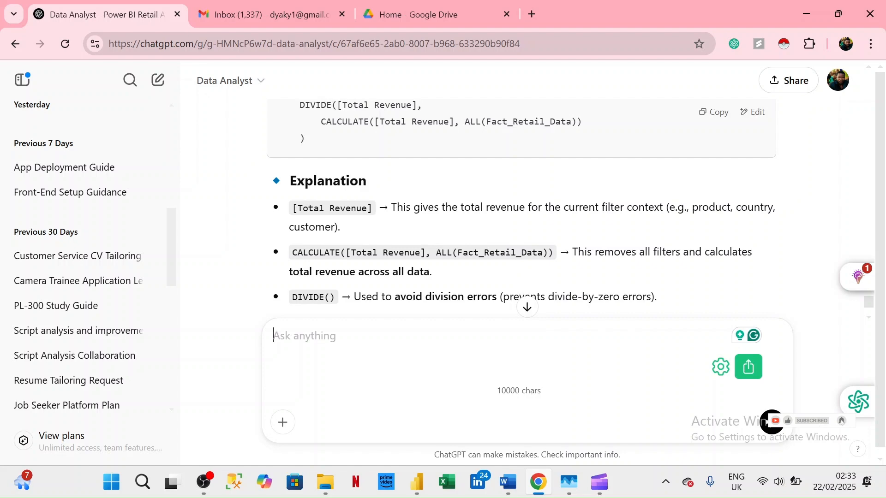
scroll(498, 206, "down", 8)
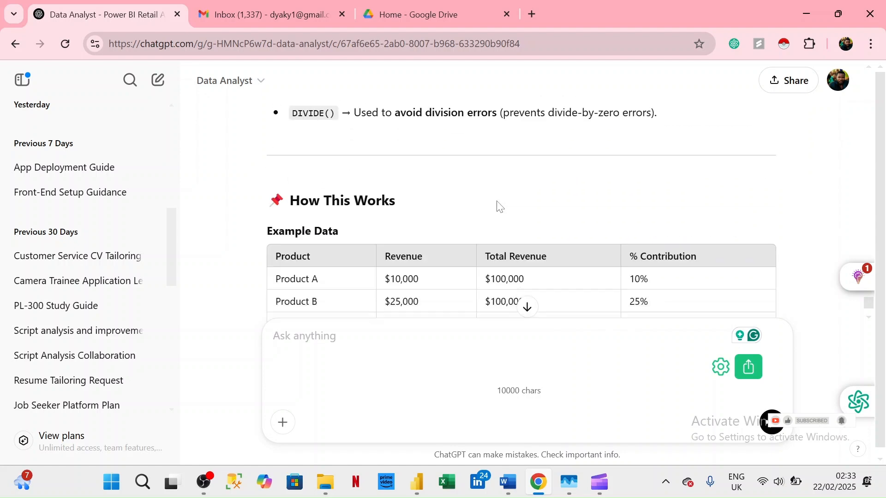
scroll(498, 206, "down", 6)
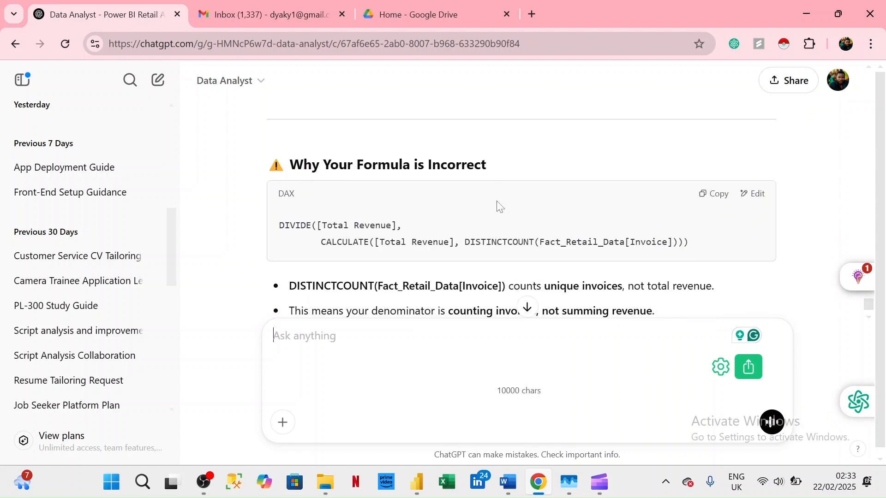
scroll(498, 206, "down", 4)
scroll(499, 207, "up", 15)
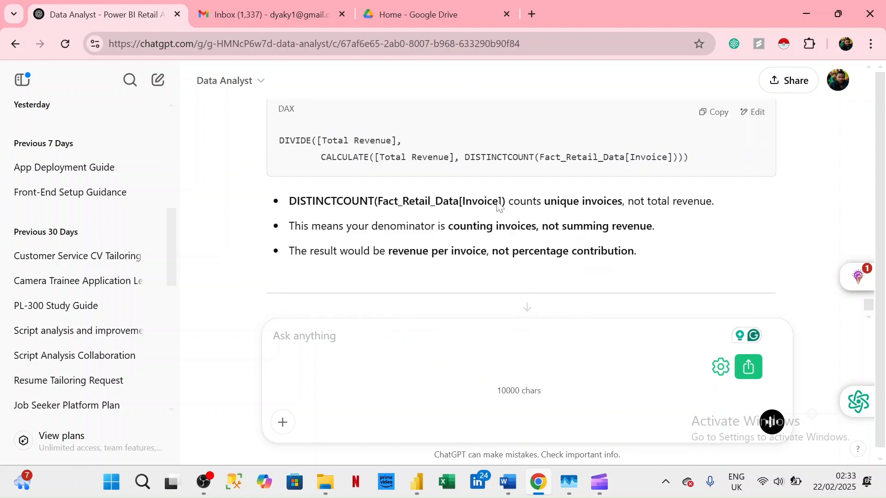
scroll(498, 206, "down", 3)
scroll(498, 206, "up", 1)
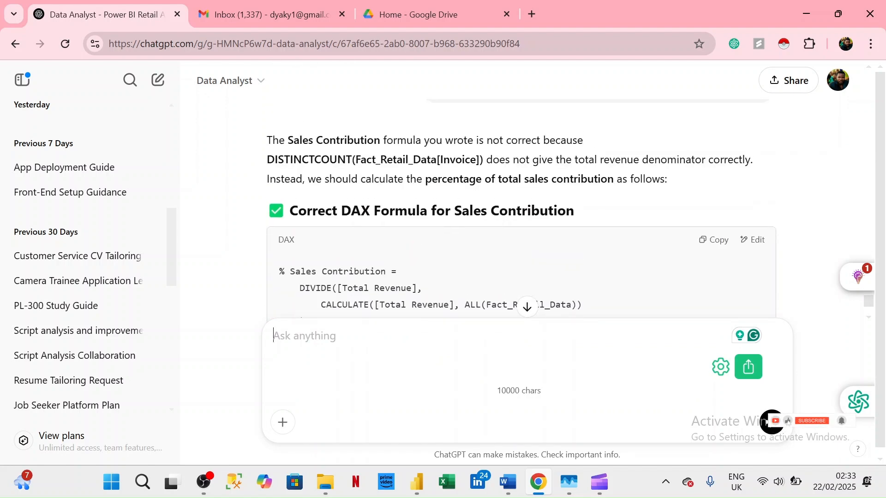
Copy the suggested DAX, switch to Power BI Desktop, replace the % Sales Contribution formula with the ALL(Fact_Retail_Data) version and commit it.
left_click(702, 247)
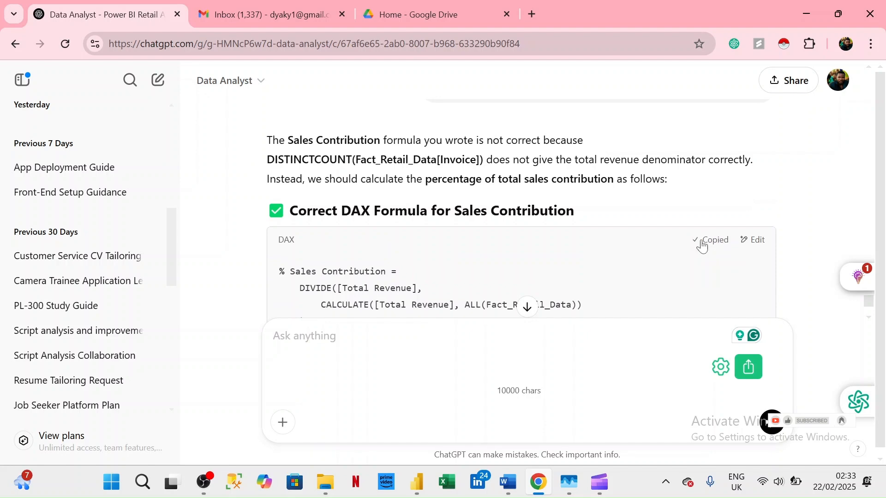
mouse_move(417, 482)
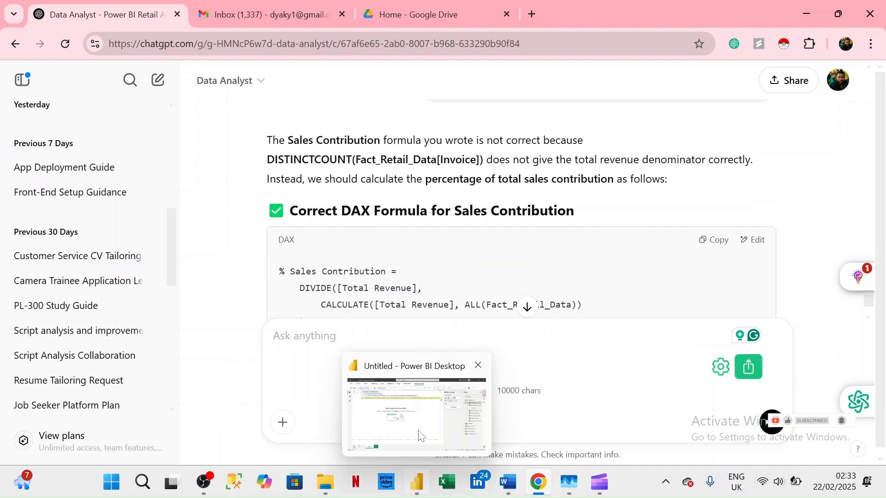
left_click(420, 430)
key("BackSpace")
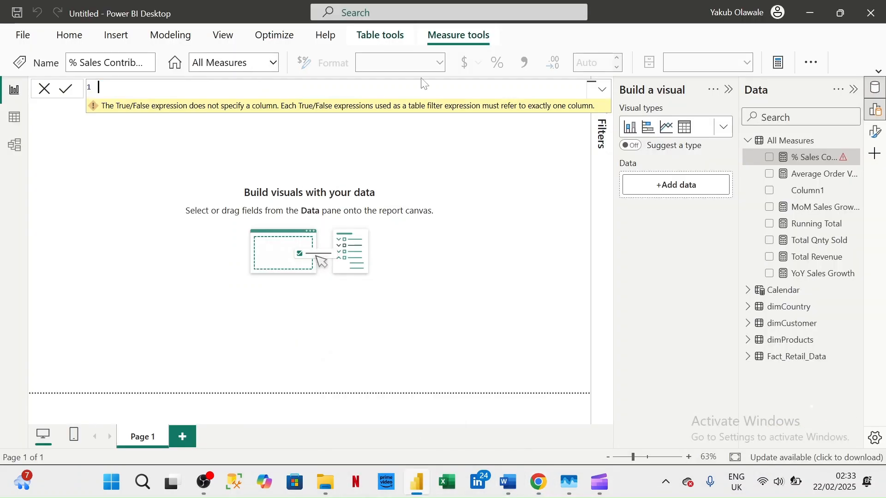
key("ctrl+v")
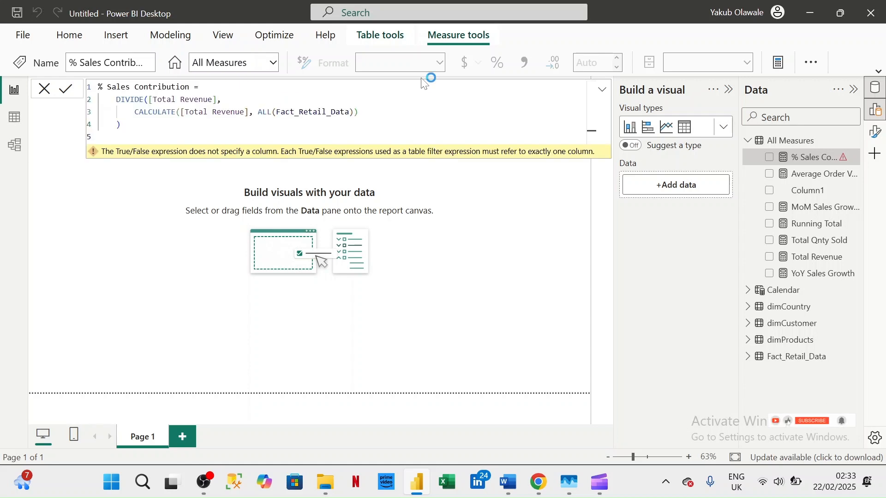
key("Return")
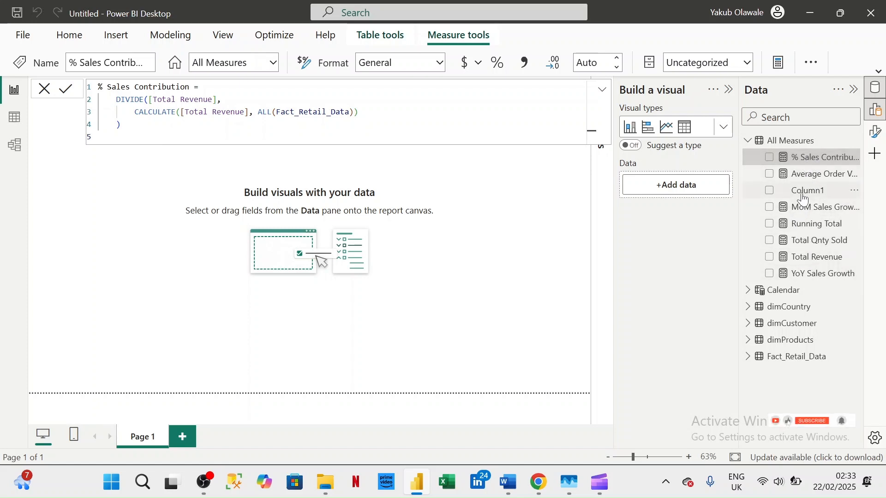
Delete Column1 in the All Measures table from the model and confirm the deletion.
left_click(854, 191)
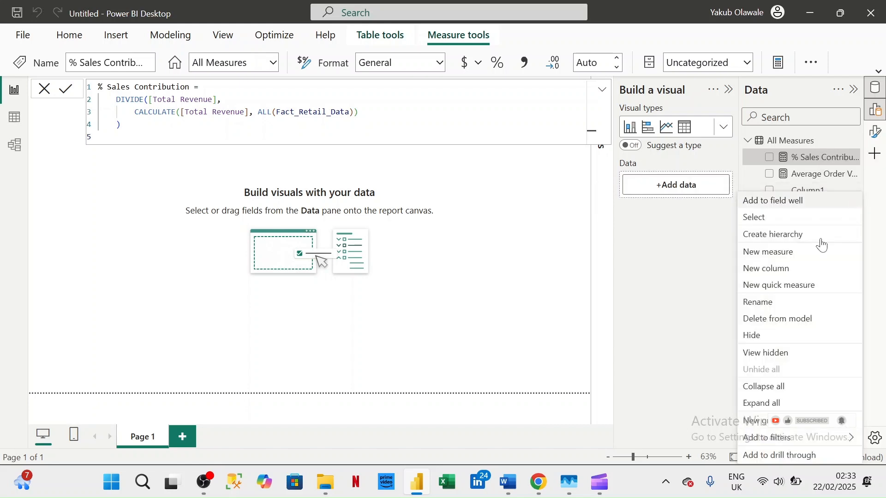
left_click(781, 319)
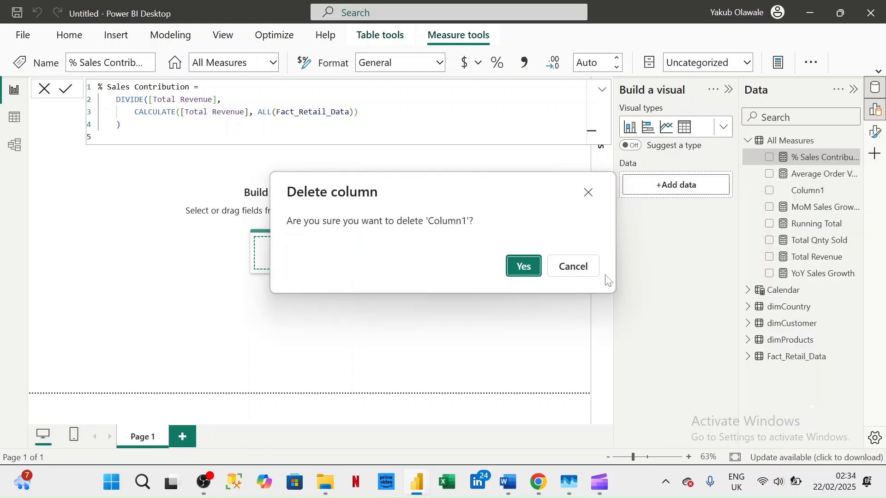
left_click(517, 267)
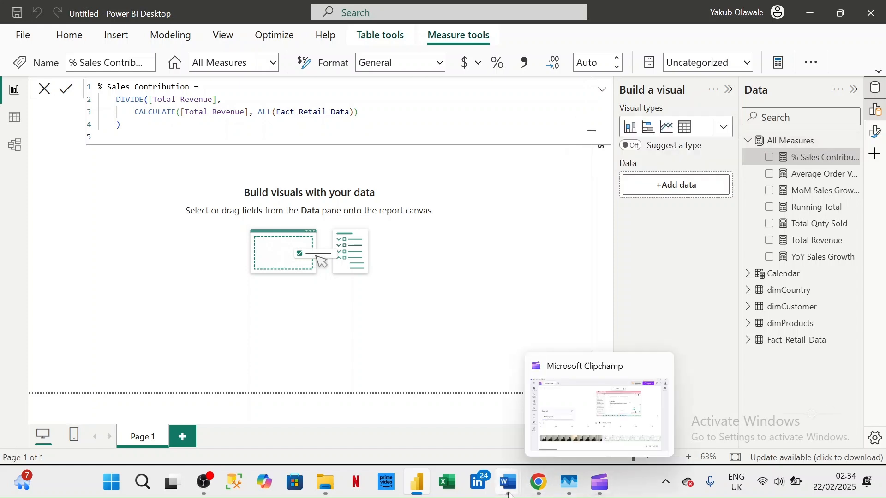
Check the Customer Segmentation measure list in the Word planning document and return to Power BI Desktop.
mouse_move(509, 482)
left_click(679, 427)
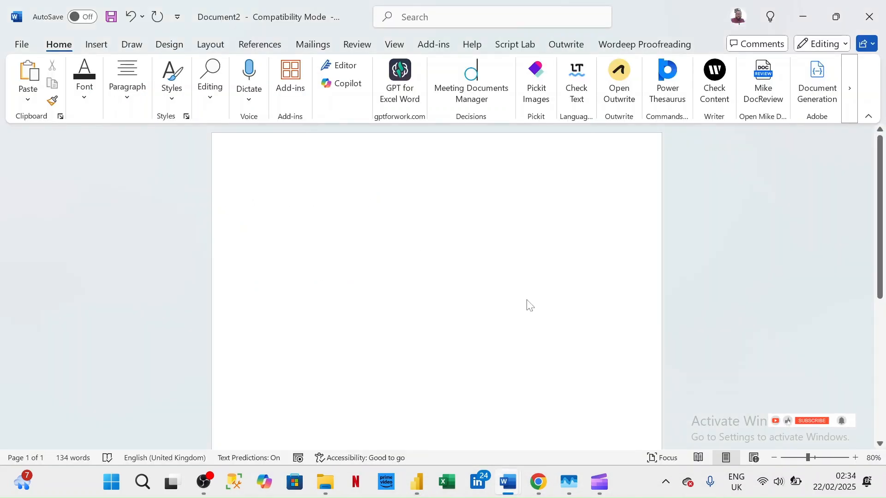
scroll(436, 286, "down", 5)
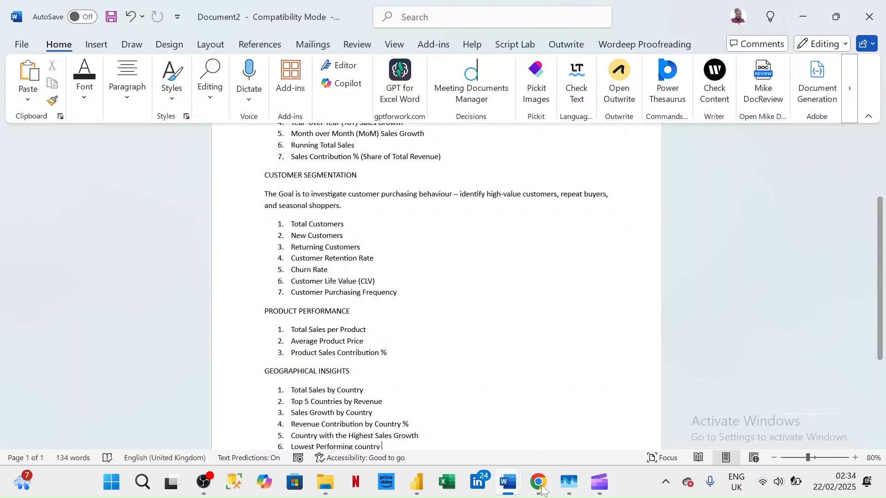
mouse_move(418, 488)
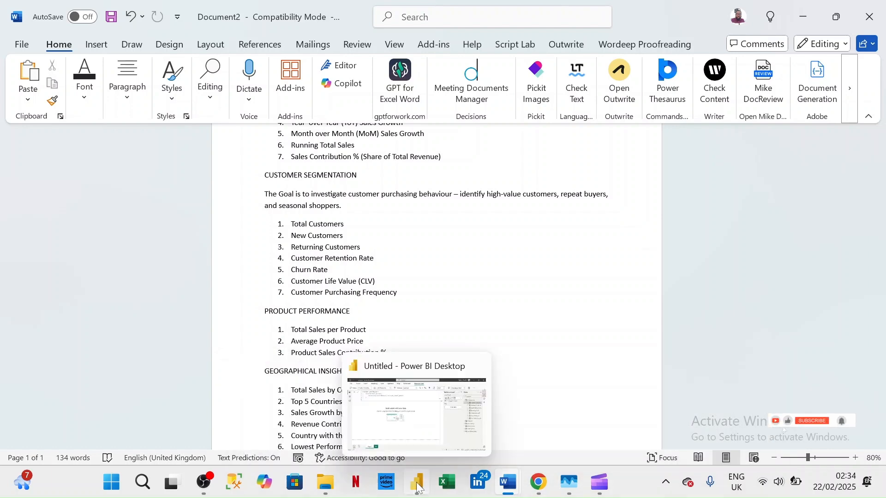
left_click(414, 436)
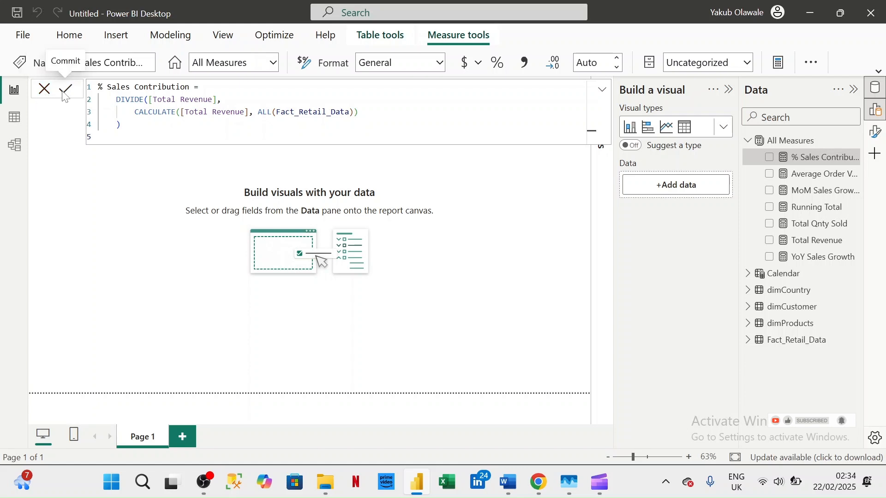
Close the % Sales Contribution formula, add another measure to the All Measures table and name it Total Customers.
left_click(45, 89)
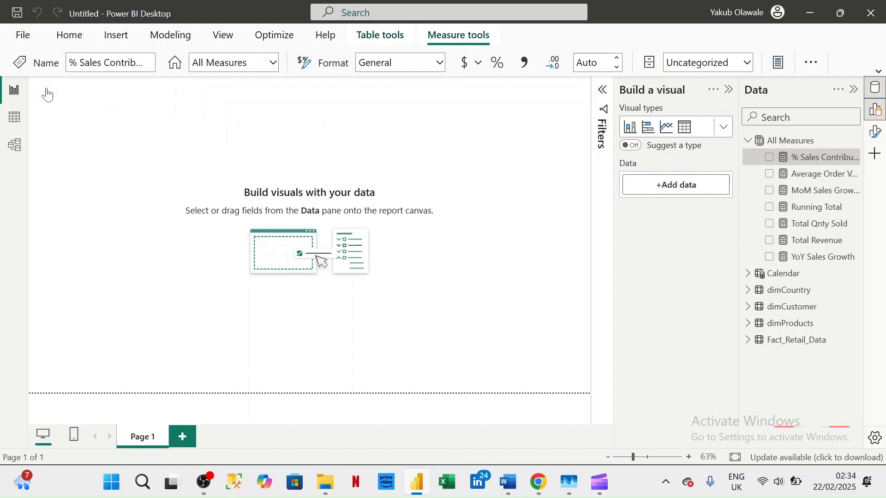
right_click(796, 148)
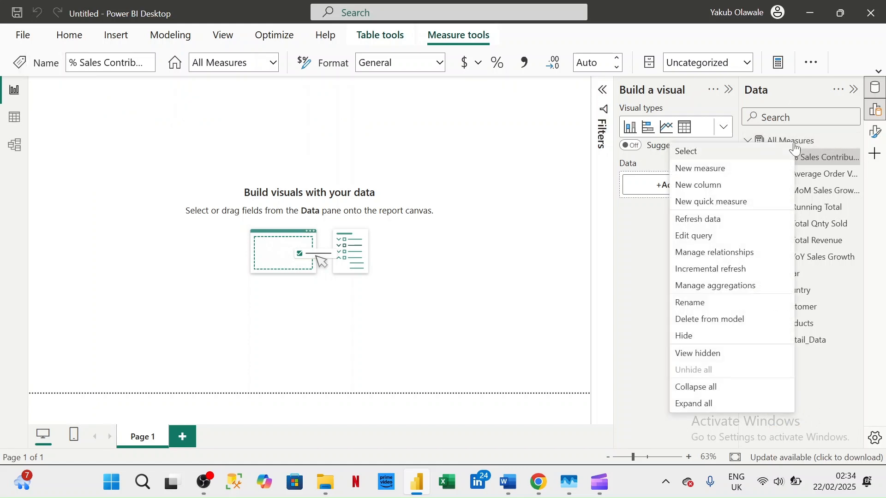
left_click(738, 172)
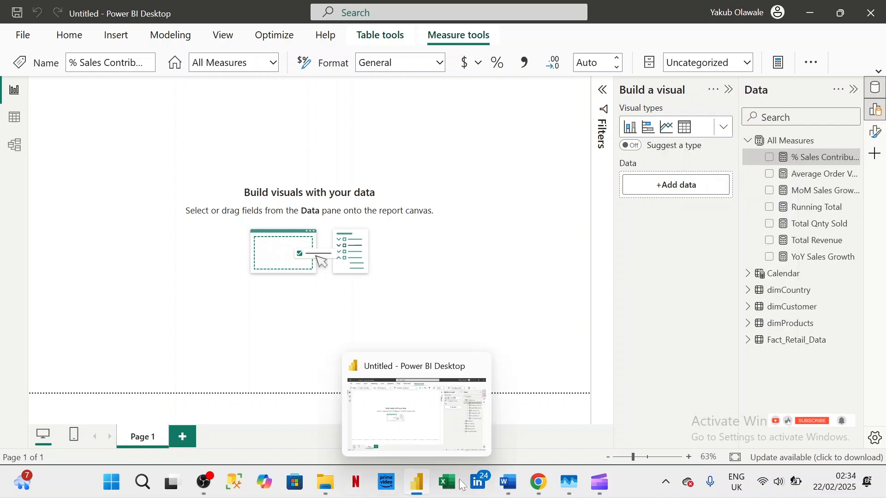
mouse_move(511, 490)
mouse_move(670, 431)
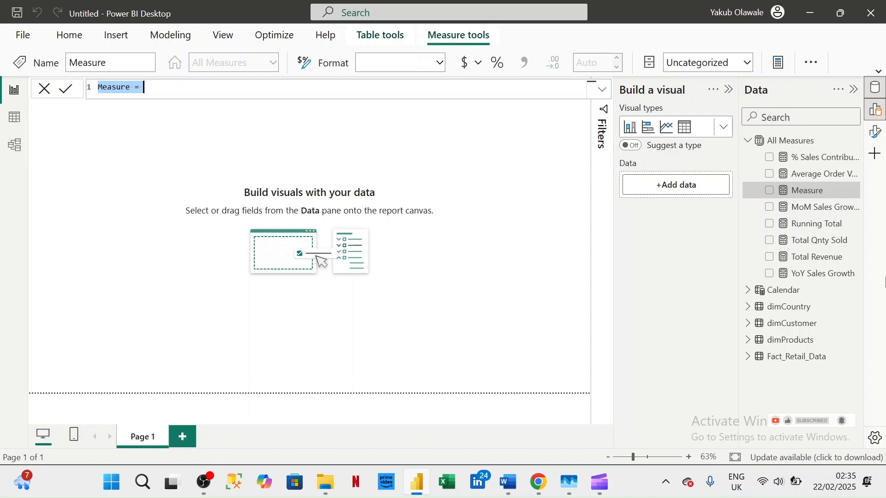
type("To")
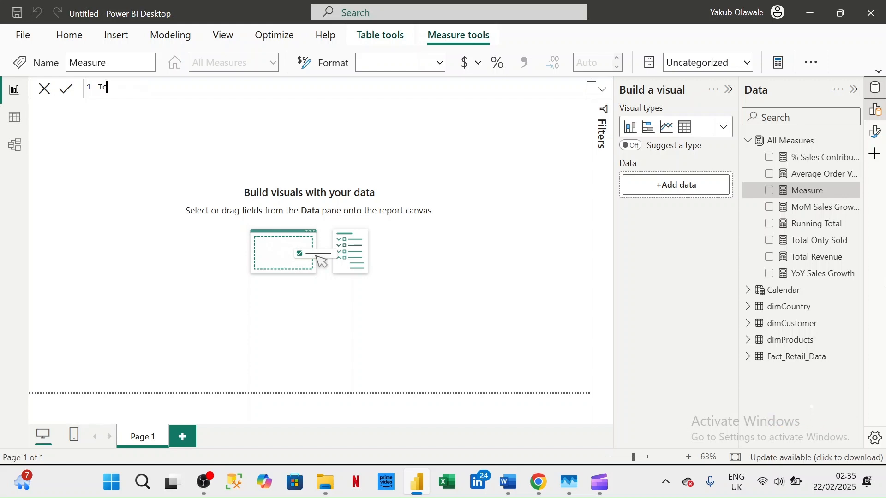
type("tal Customers =")
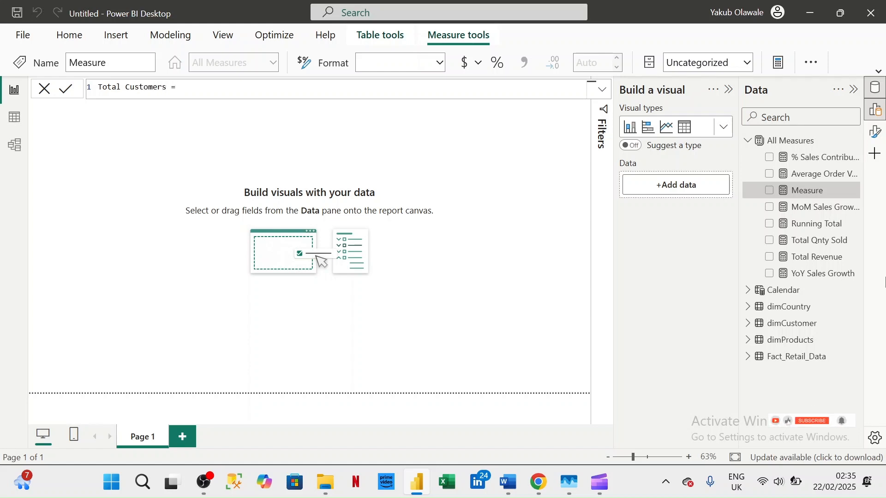
Define Total Customers as DISTINCTCOUNT(Fact_Retail_Data[CustID]) and commit the measure.
type(" dis")
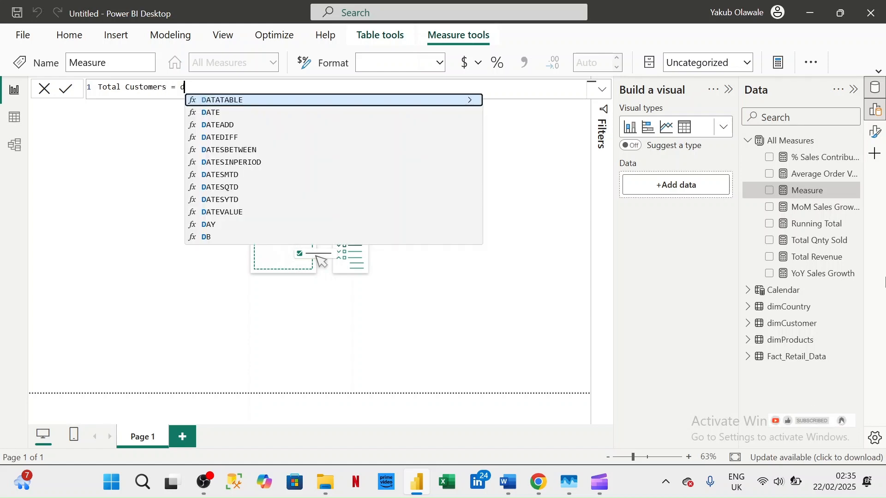
key("Down")
key("Down")
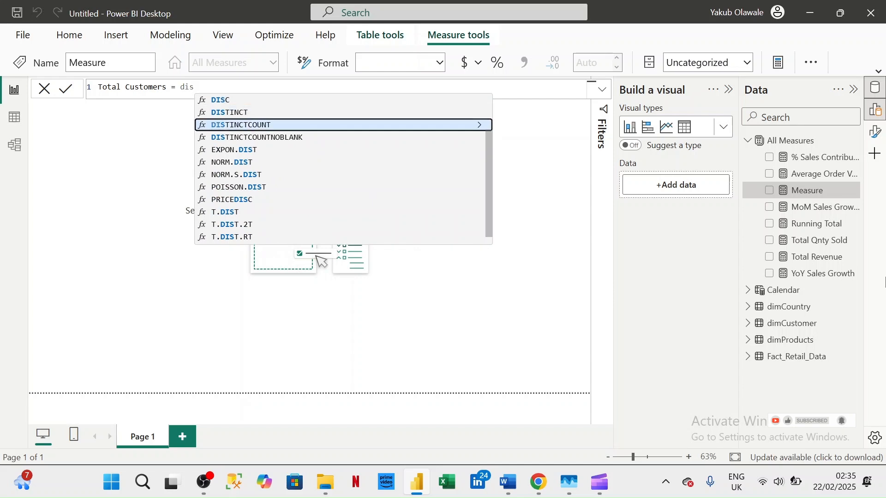
key("Tab")
type("f")
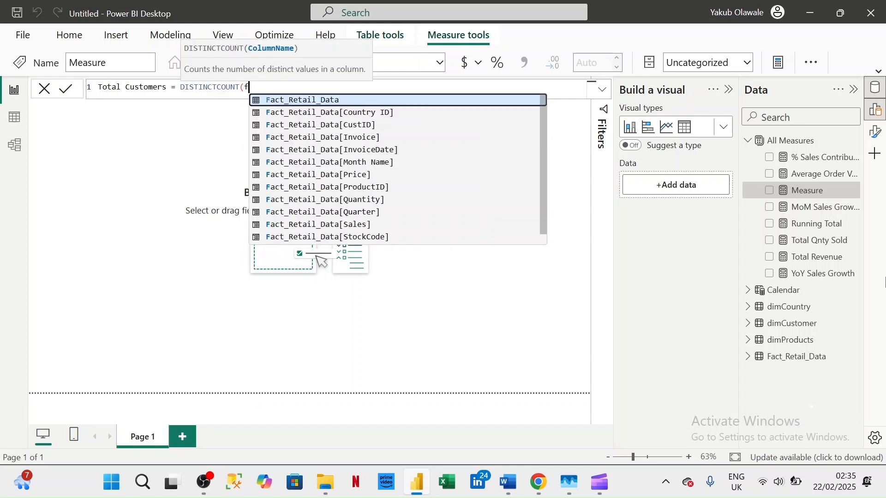
type("act")
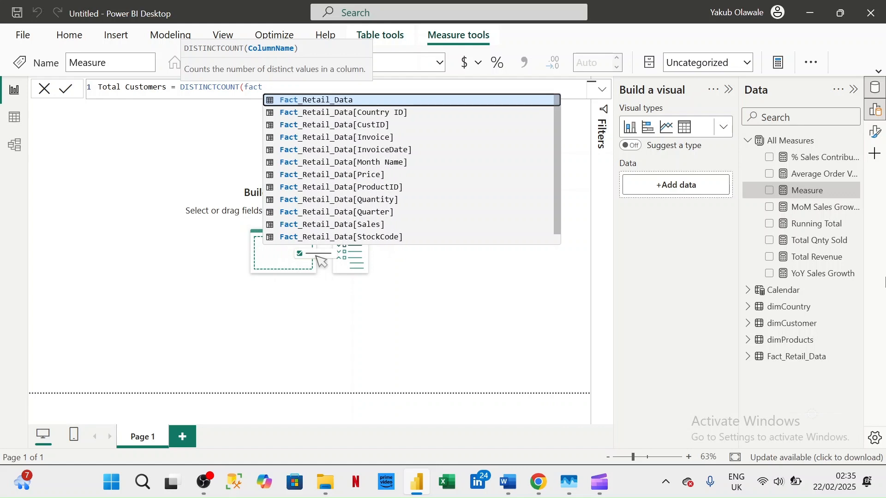
key("Down")
key("Down")
key("Down")
key("Down")
key("Down")
key("Down")
key("Down")
key("Down")
key("Down")
key("Up")
key("Up")
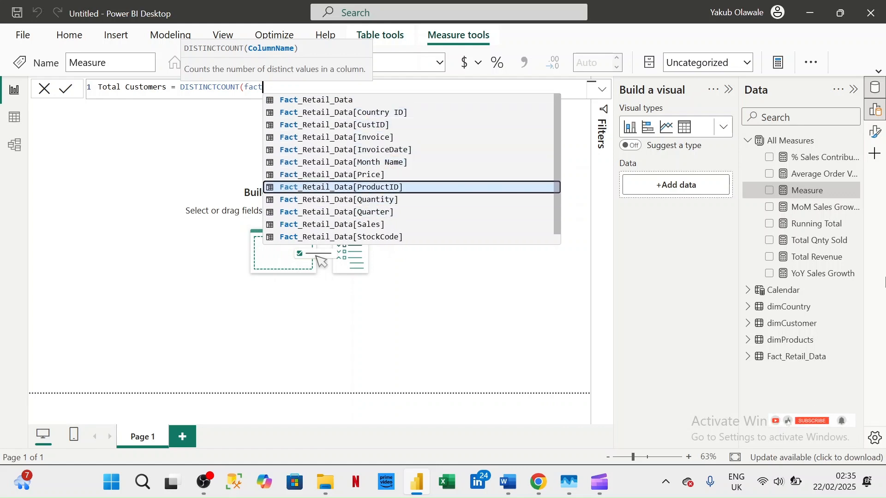
key("Up")
key("Up")
key("Up")
key("Up")
key("Up")
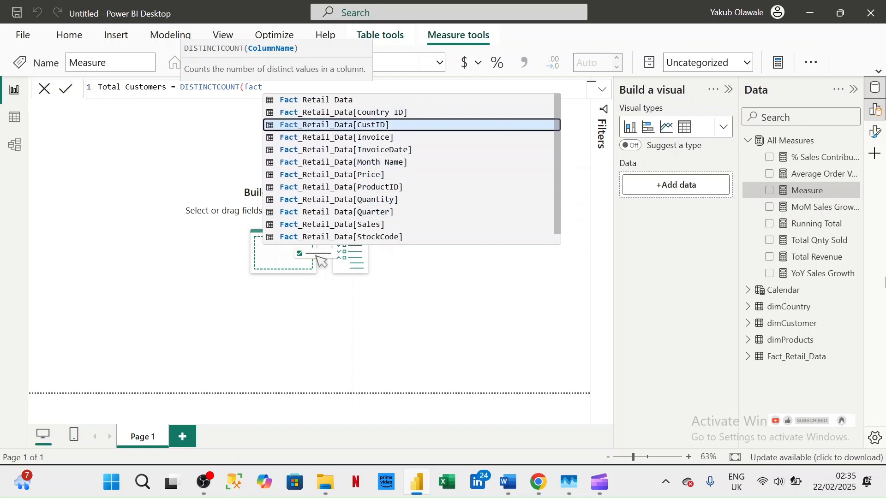
key("Tab")
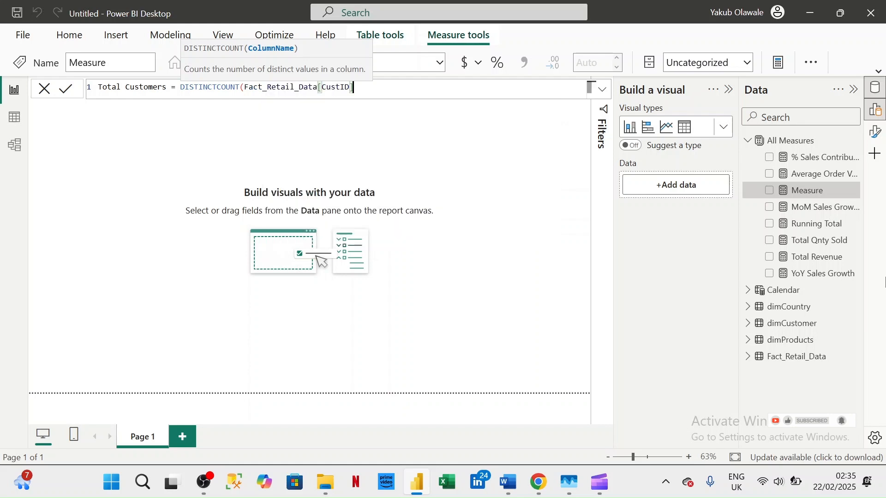
type(")")
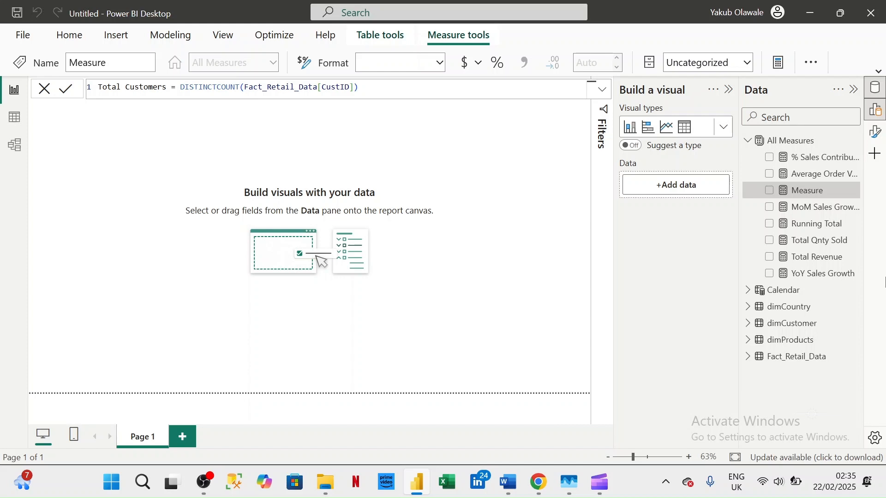
key("Return")
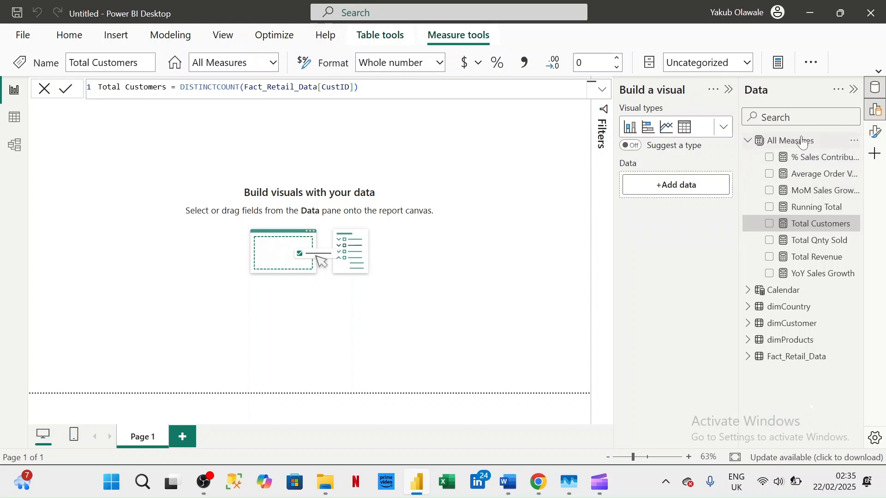
Rename the All Measures table as Sales Measures.
left_click(855, 145)
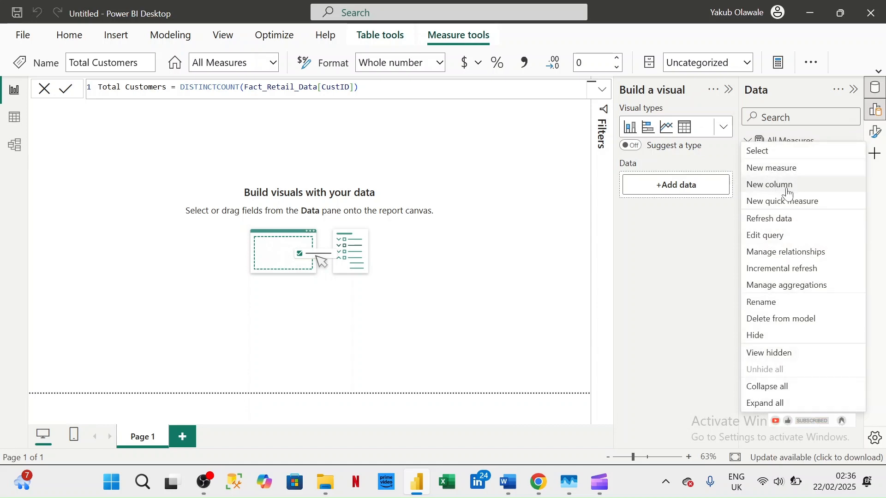
left_click(772, 303)
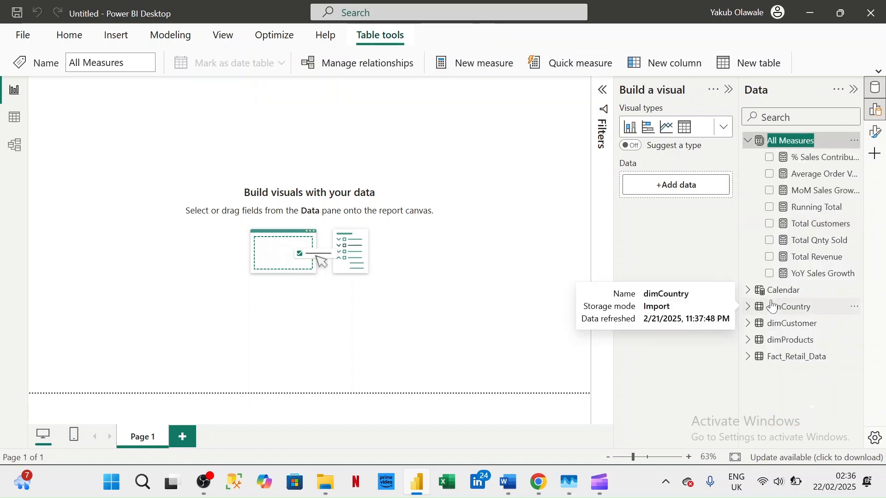
type("Sal")
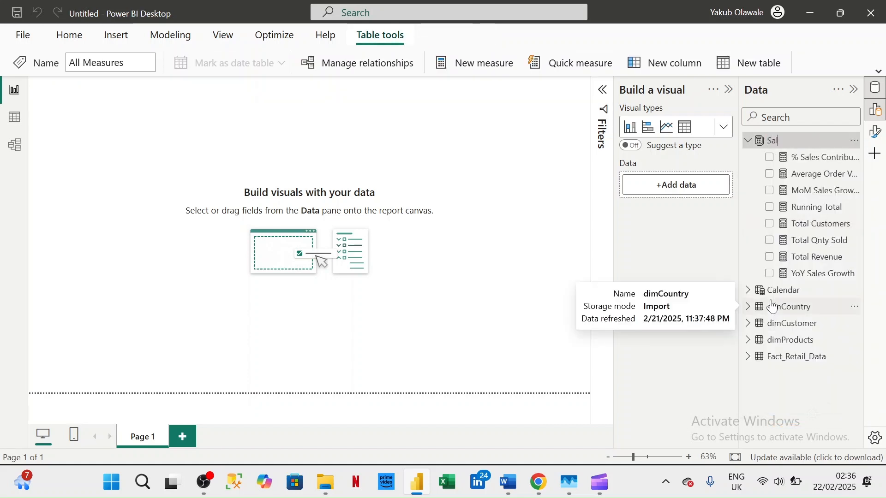
type("es Measures")
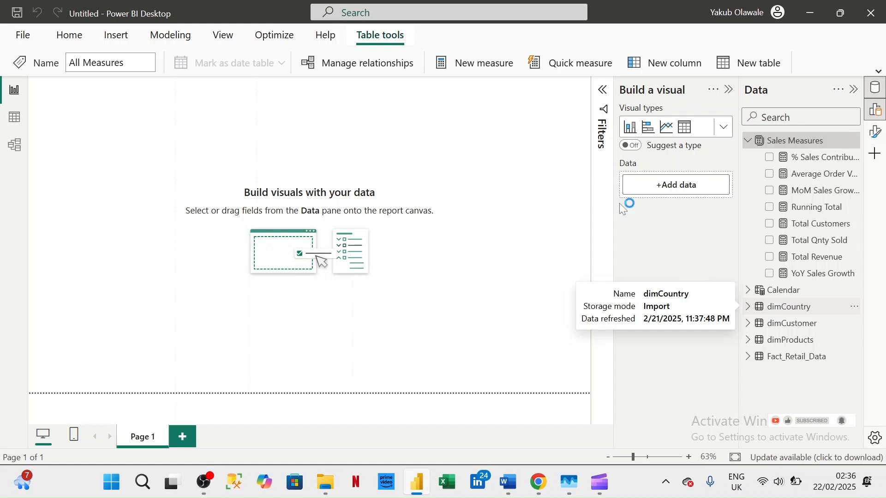
Try to create a calculated table using only the name Customer Measures as its formula.
left_click(728, 64)
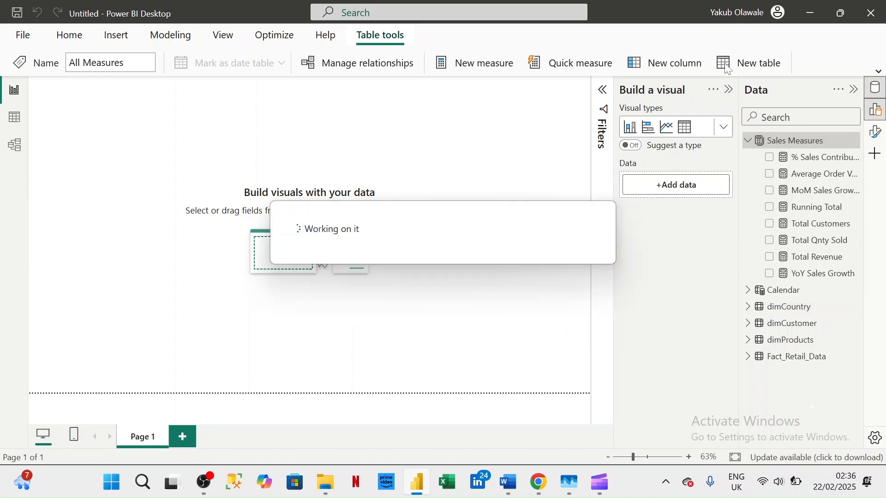
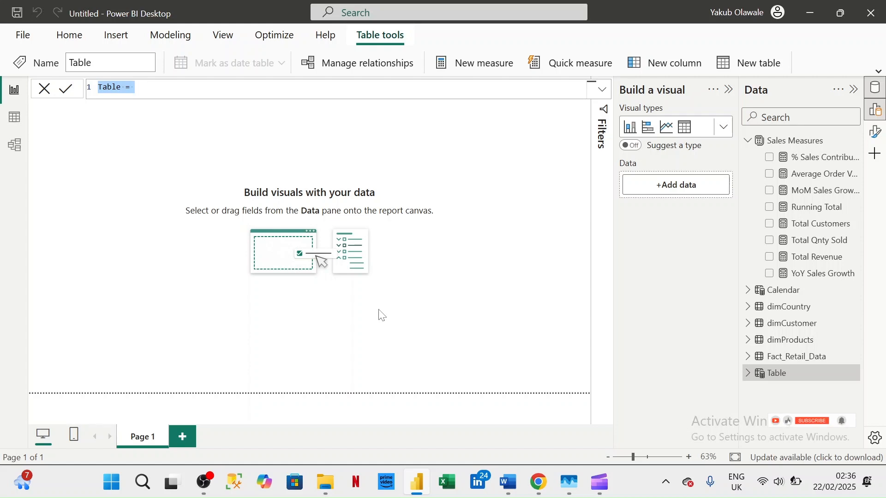
type("Customer Measures")
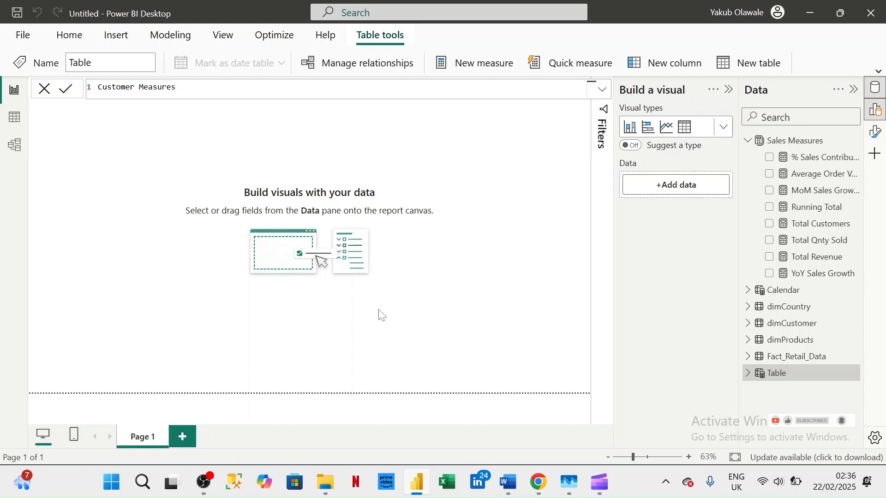
key("Return")
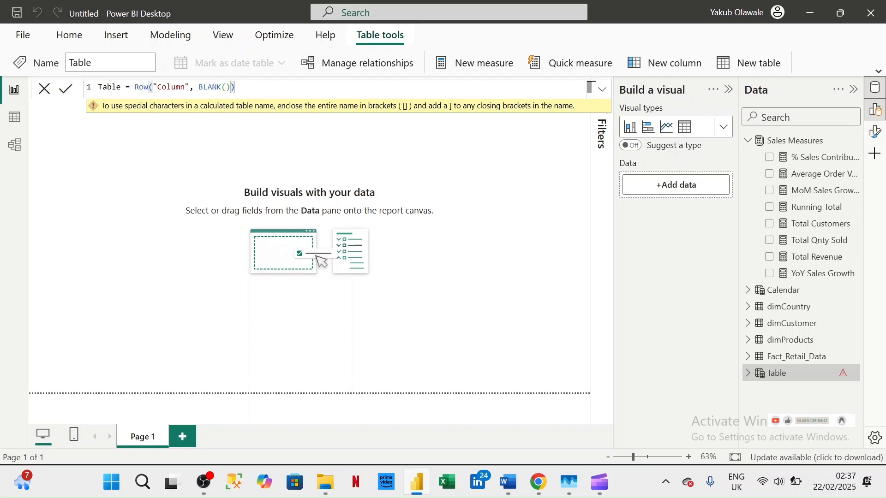
Delete the placeholder calculated table named Table from the model and confirm the deletion.
left_click(723, 377)
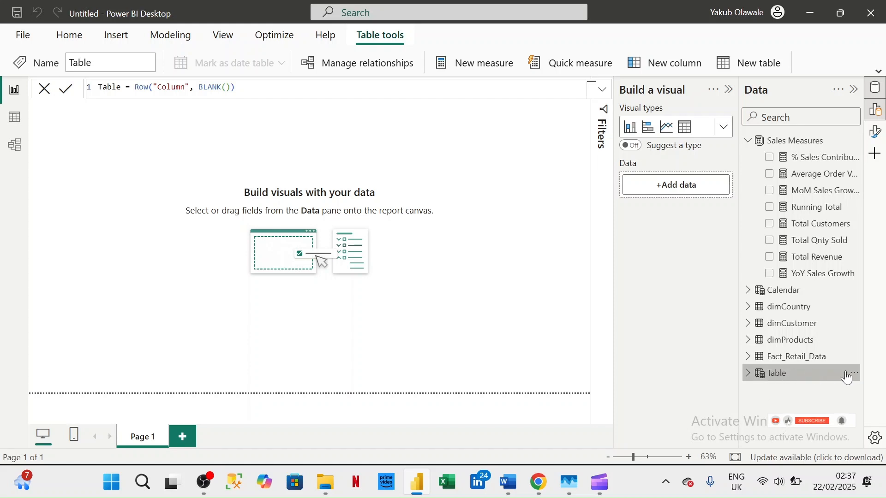
left_click(856, 373)
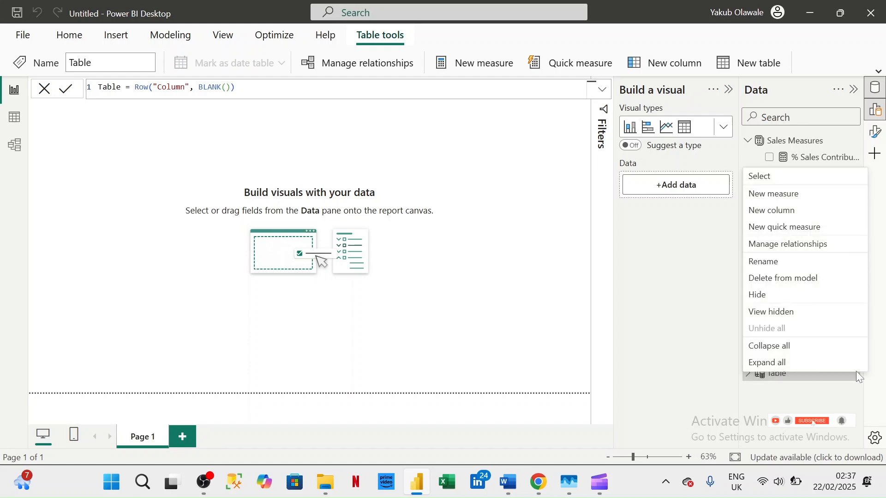
left_click(769, 280)
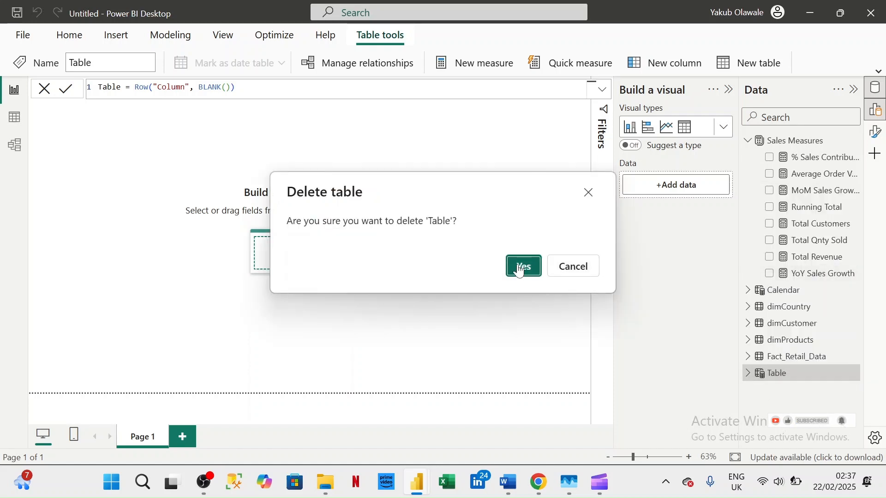
left_click(519, 270)
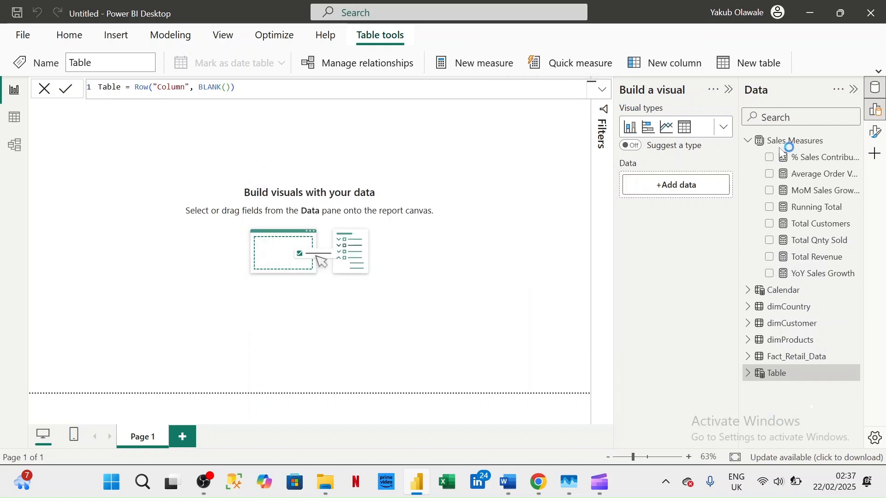
Switch to Table view and try again to create a calculated table with Customer Measures as its formula.
left_click(15, 119)
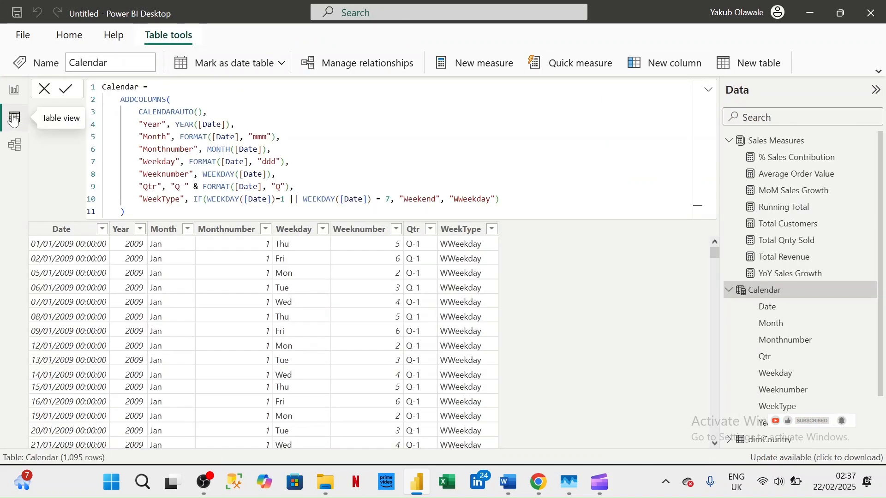
left_click(726, 68)
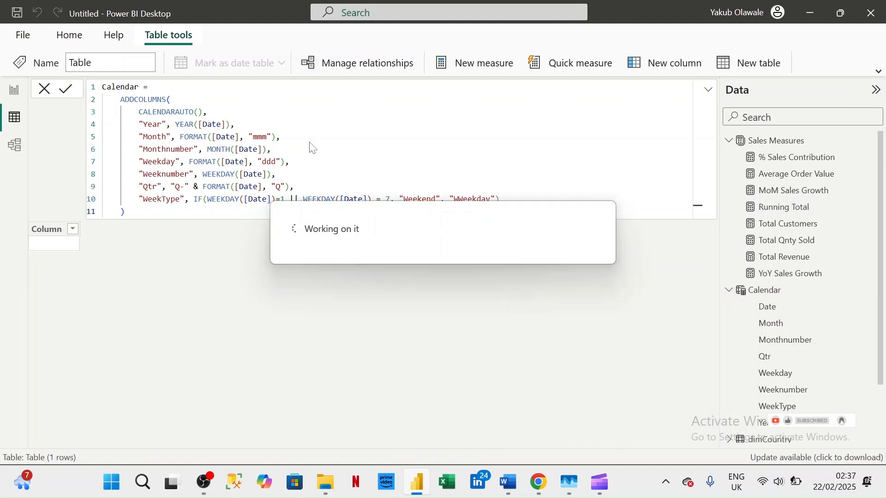
left_click(45, 89)
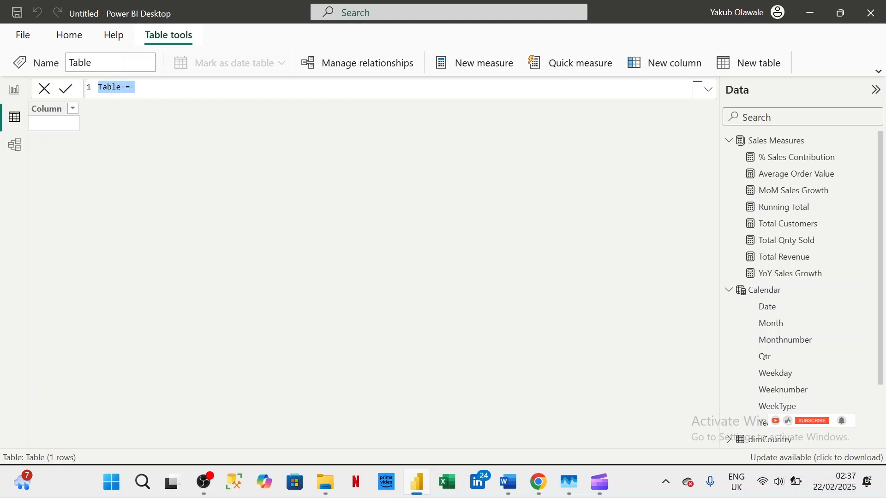
type("Customer Measures")
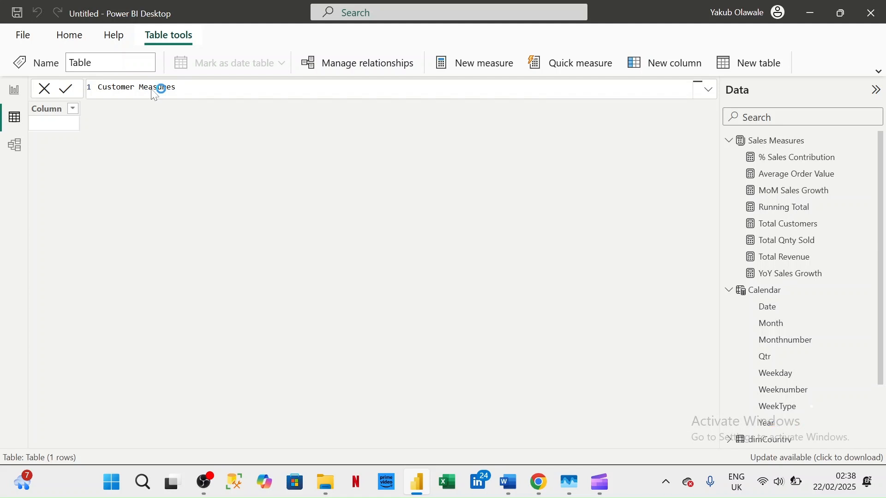
key("Return")
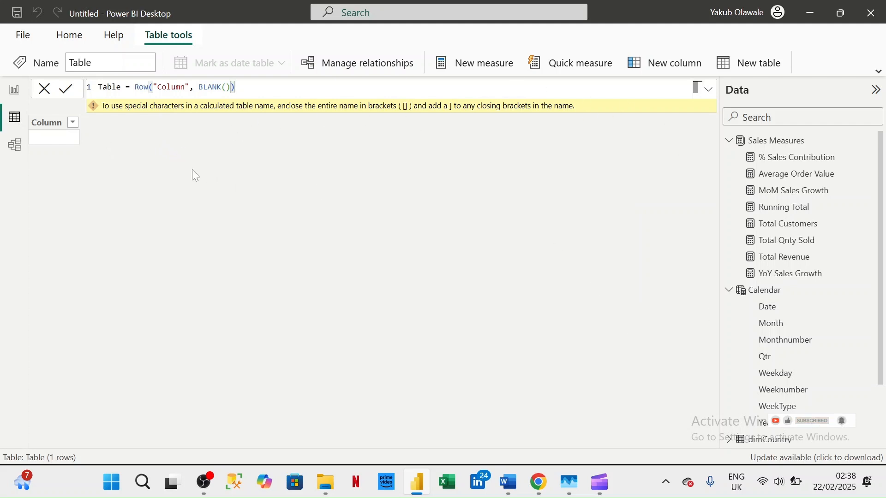
Discard the second calculated table attempt by deleting Table from the model and confirming.
left_click(44, 89)
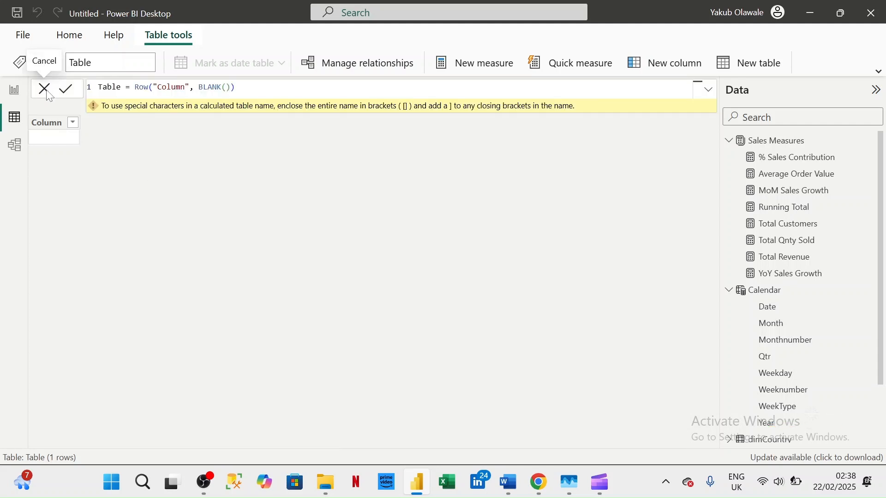
scroll(775, 330, "down", 3)
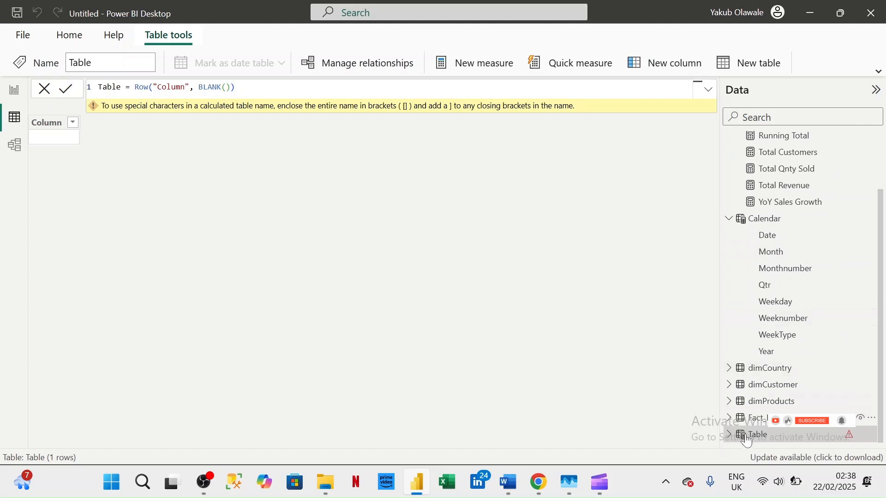
left_click(870, 435)
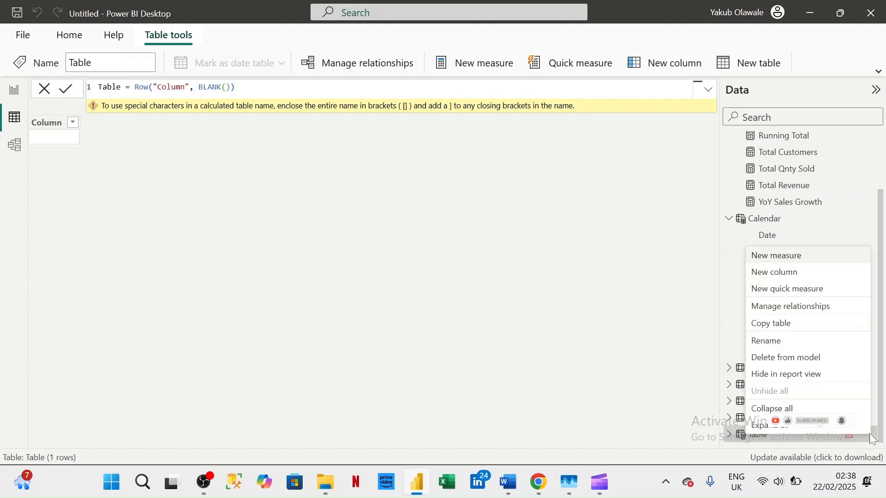
left_click(788, 359)
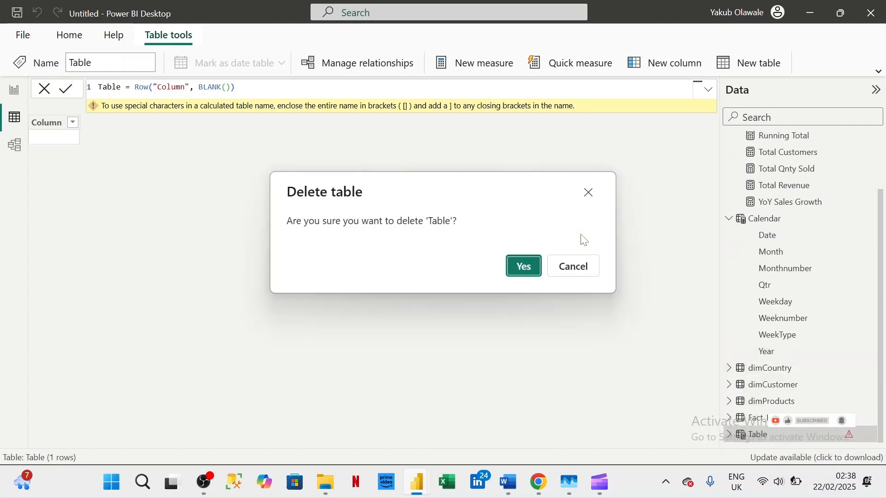
left_click(517, 269)
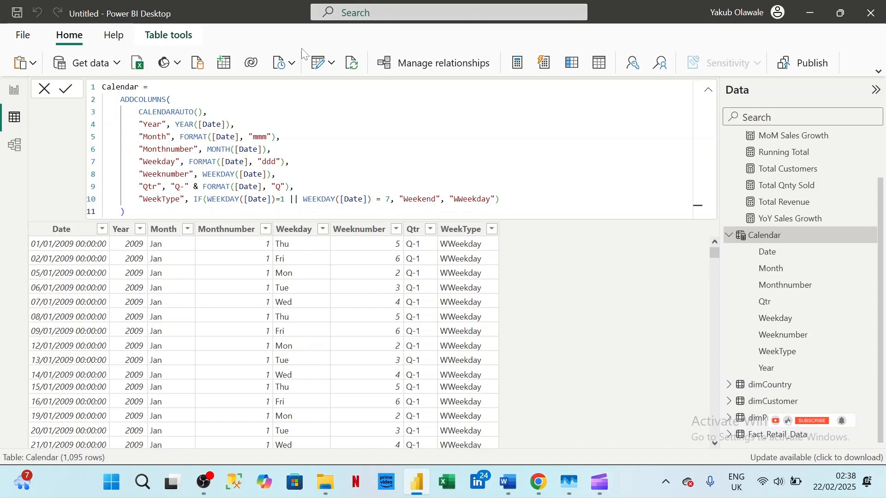
Create an empty manually entered table named Customers Measures and load it into the model.
left_click(223, 65)
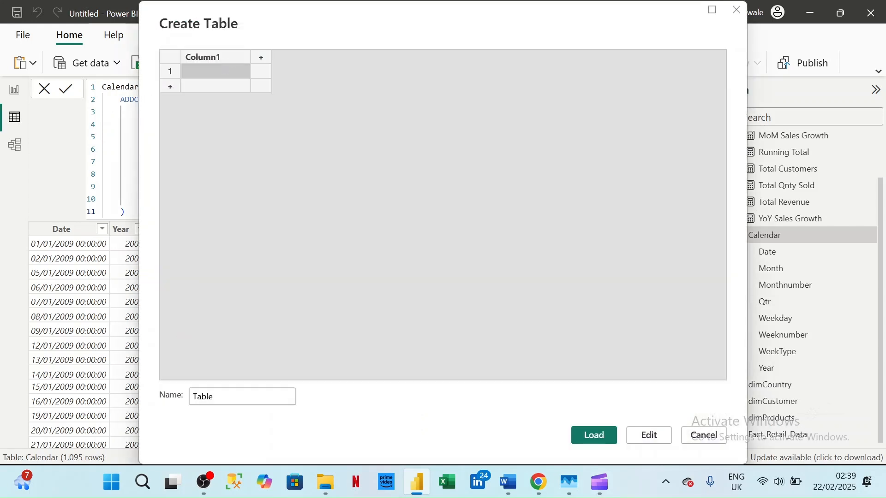
double_click(203, 397)
type("T")
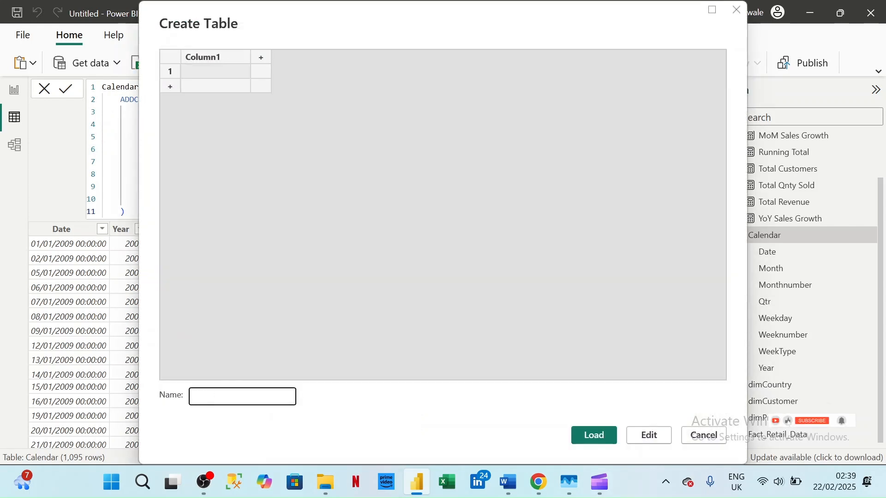
type("ustomers Measures")
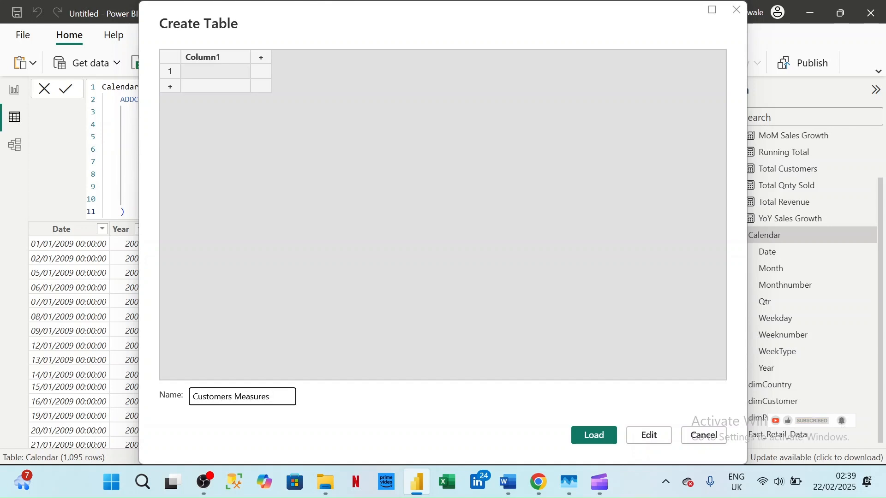
left_click(595, 435)
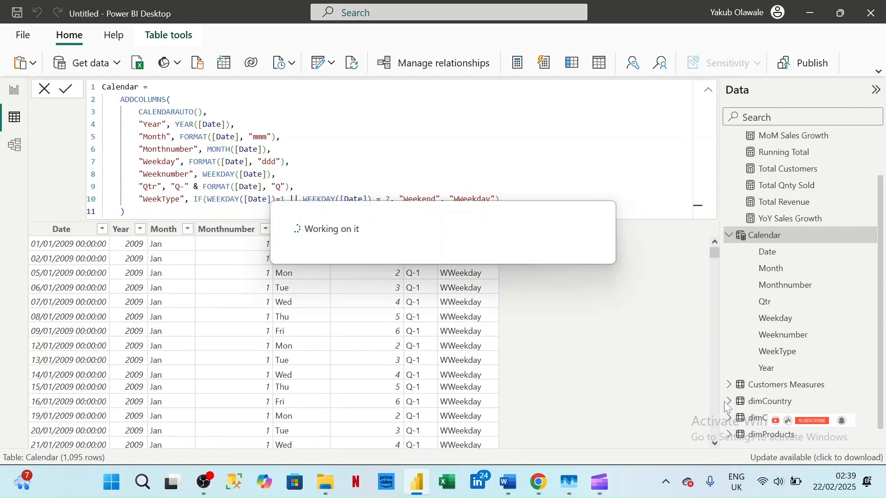
Delete the Total Customers measure from the Sales Measures table and confirm the deletion.
left_click(729, 235)
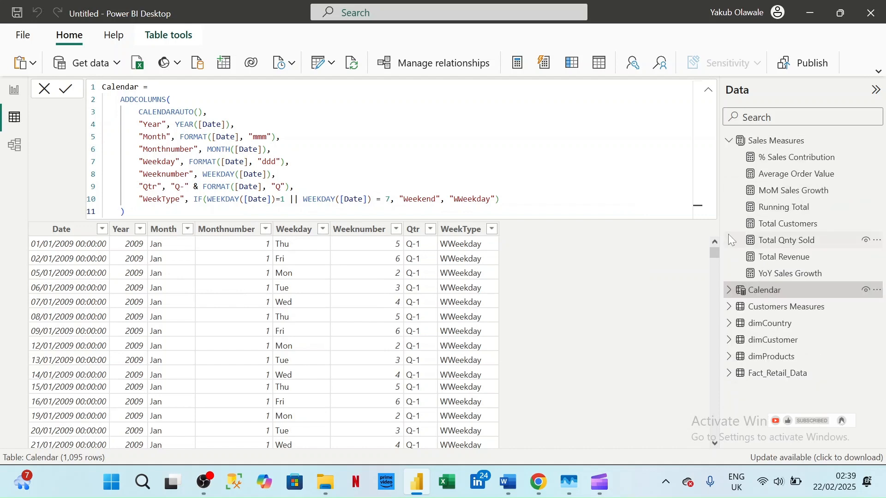
left_click(787, 226)
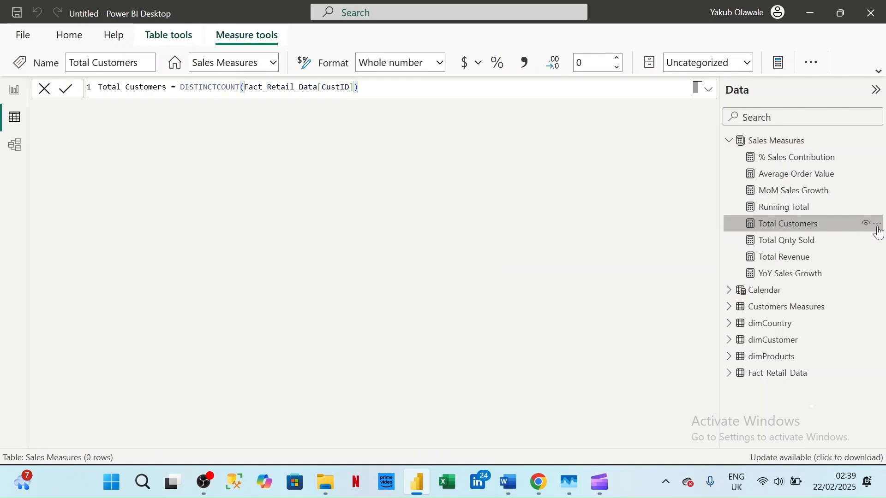
left_click(877, 226)
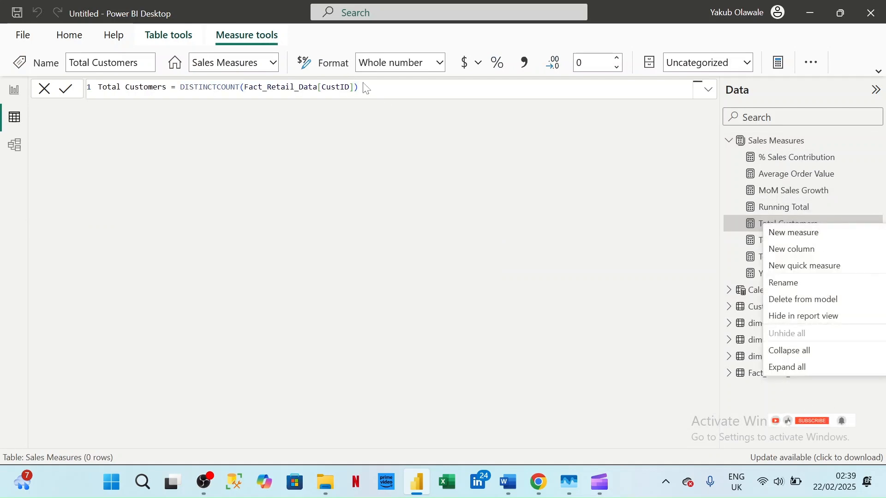
left_click(793, 300)
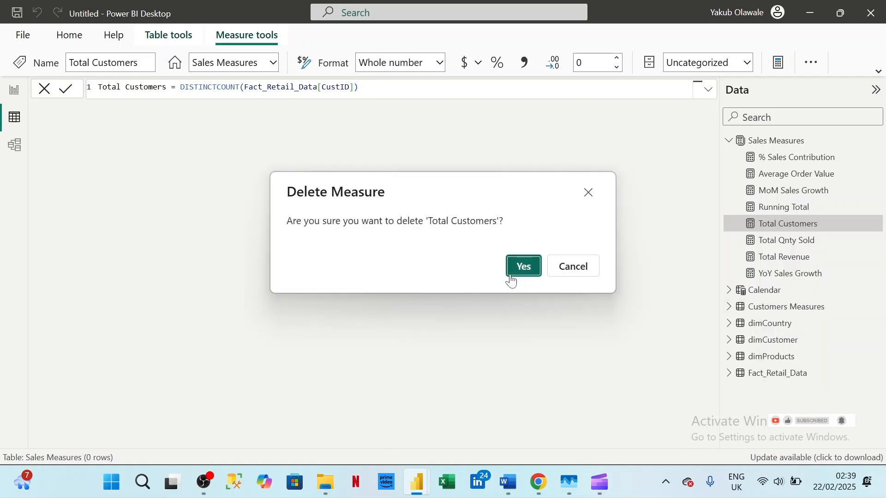
left_click(510, 276)
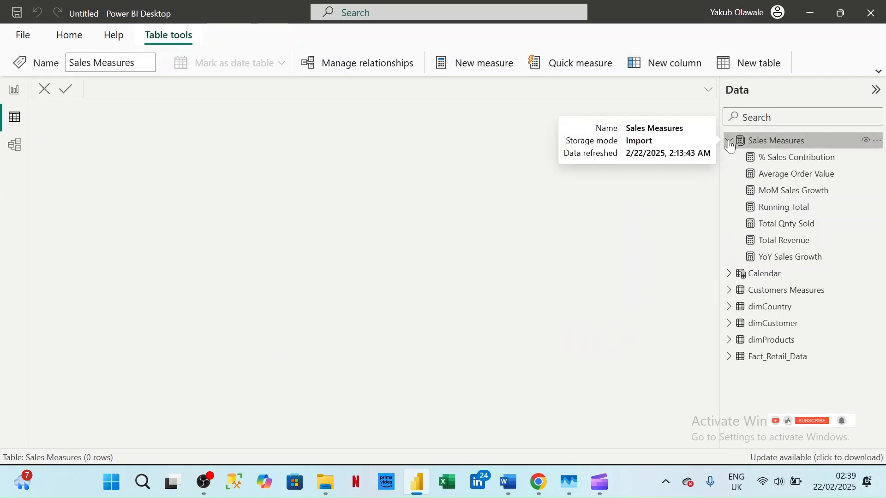
left_click(730, 141)
Create a measure named Total Customers in the Customers Measures table and begin its formula with DISTINCTCOUNT.
left_click(775, 183)
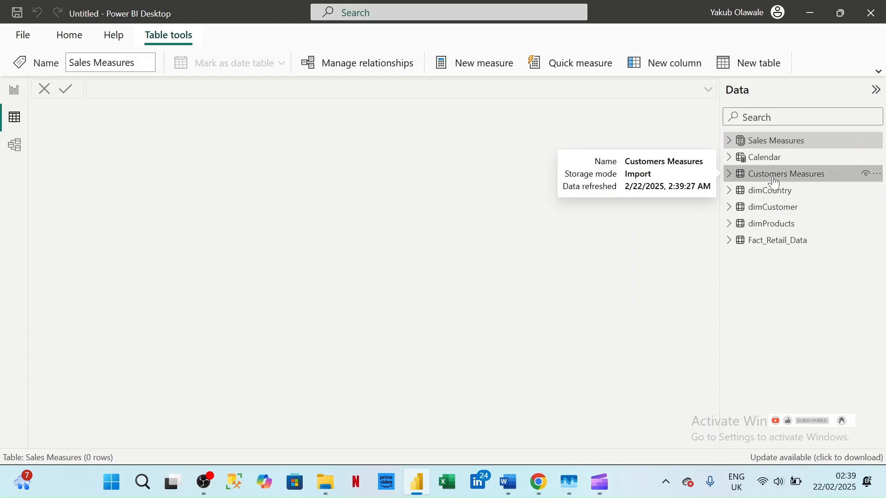
right_click(788, 182)
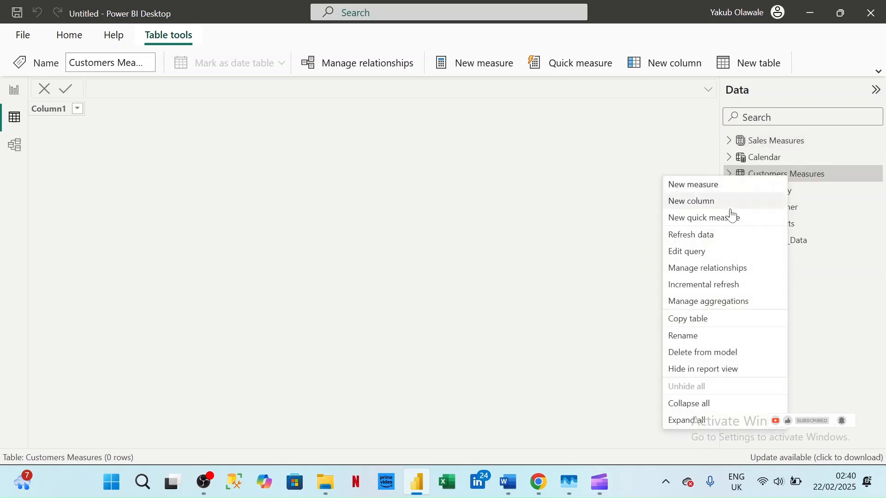
left_click(692, 185)
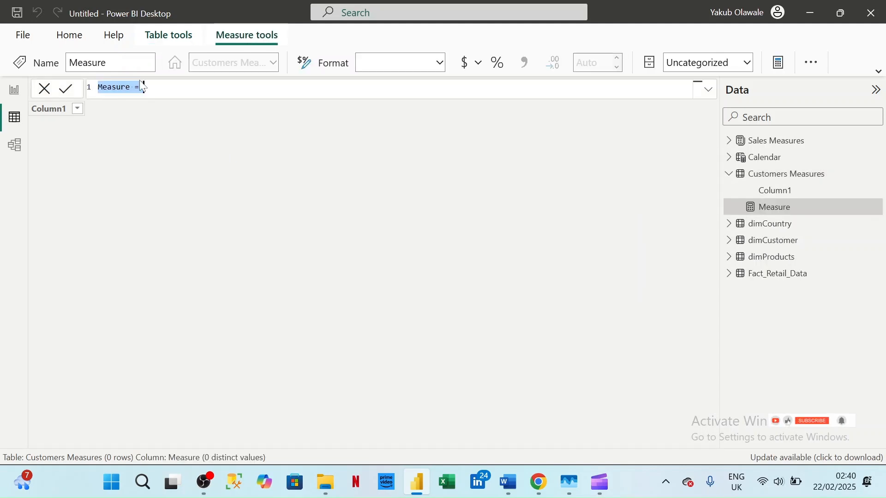
type("Tota")
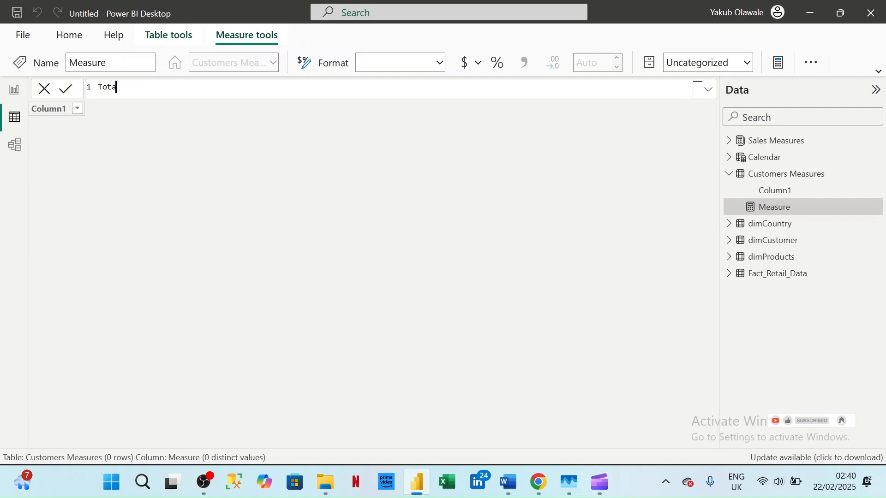
type("l Customers = fisti")
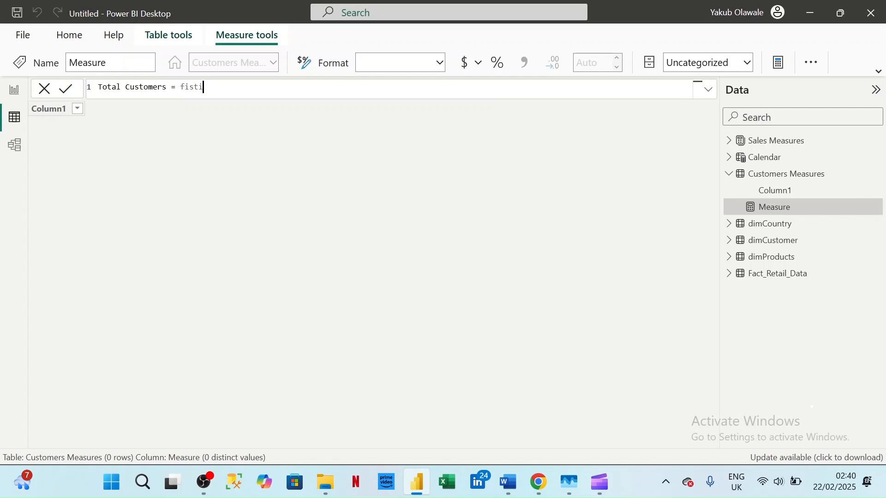
key("BackSpace")
key("BackSpace")
key("BackSpace")
key("BackSpace")
key("BackSpace")
type("dis")
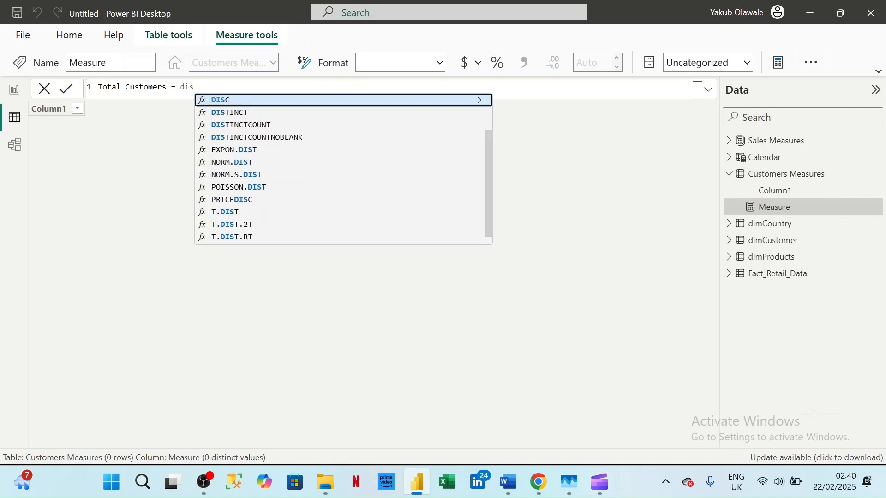
key("Down")
key("Down")
key("Tab")
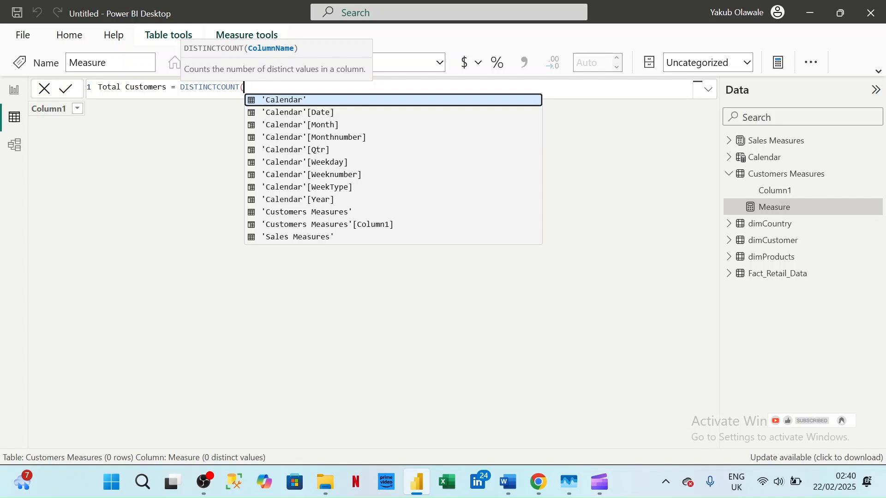
Use Fact_Retail_Data[CustID] as the column counted by Total Customers, close the formula and commit the measure.
type("fact")
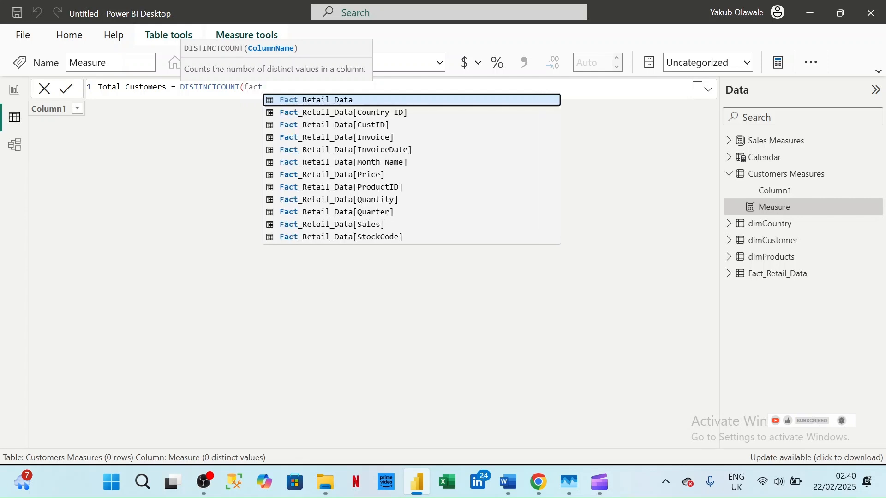
key("Down")
key("Down")
key("Down")
key("Up")
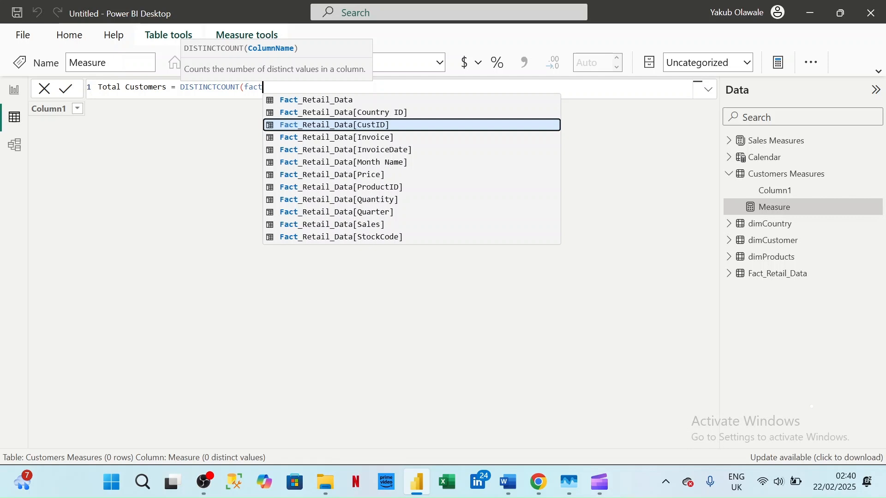
key("Tab")
type(")")
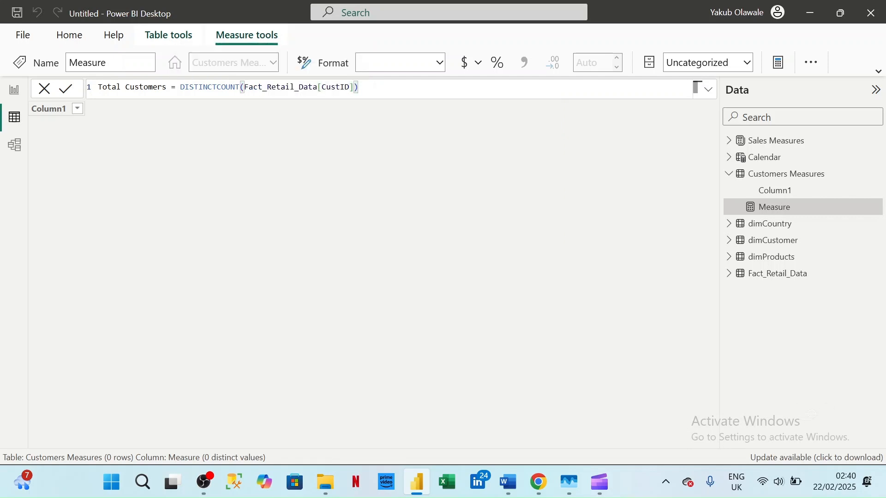
key("Return")
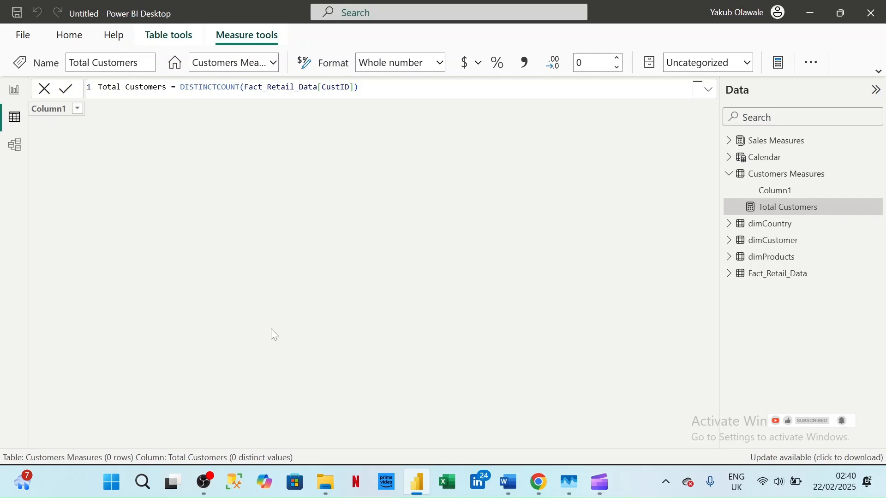
Create a New Customers measure in Customers Measures, starting with CALCULATE over DISTINCTCOUNT(Fact_Retail_Data[CustID]).
mouse_move(508, 482)
mouse_move(698, 420)
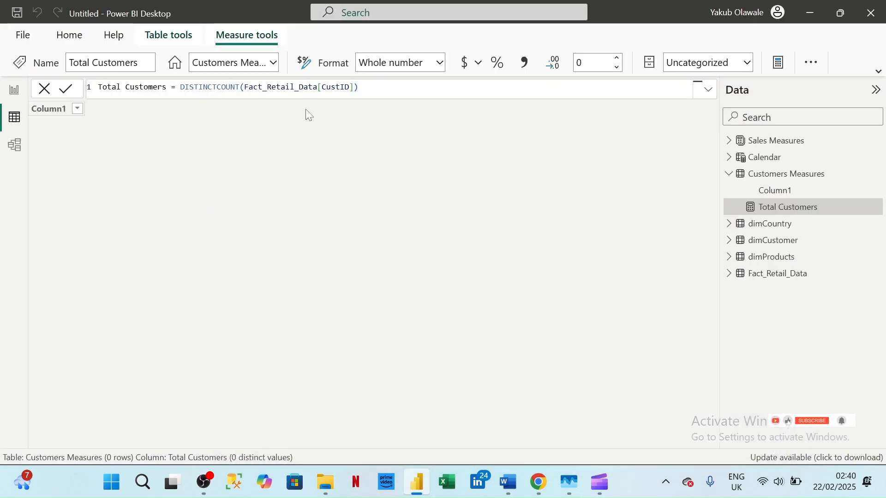
left_click(813, 175)
right_click(815, 174)
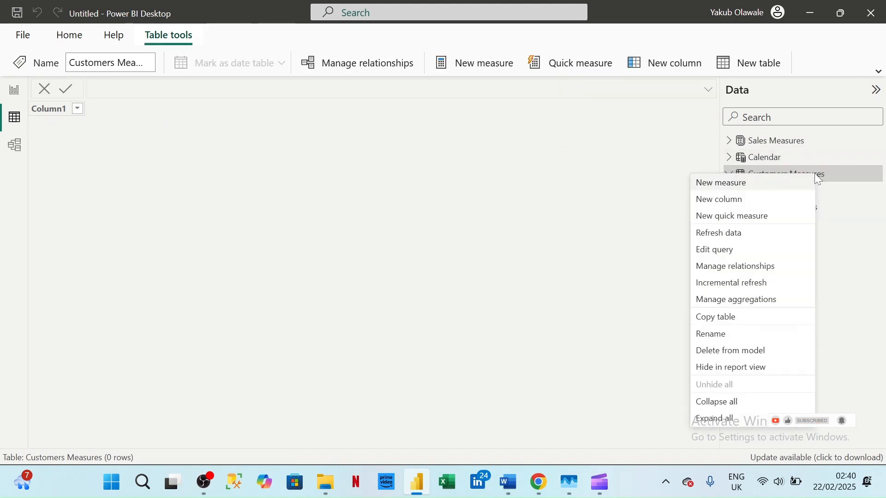
left_click(746, 185)
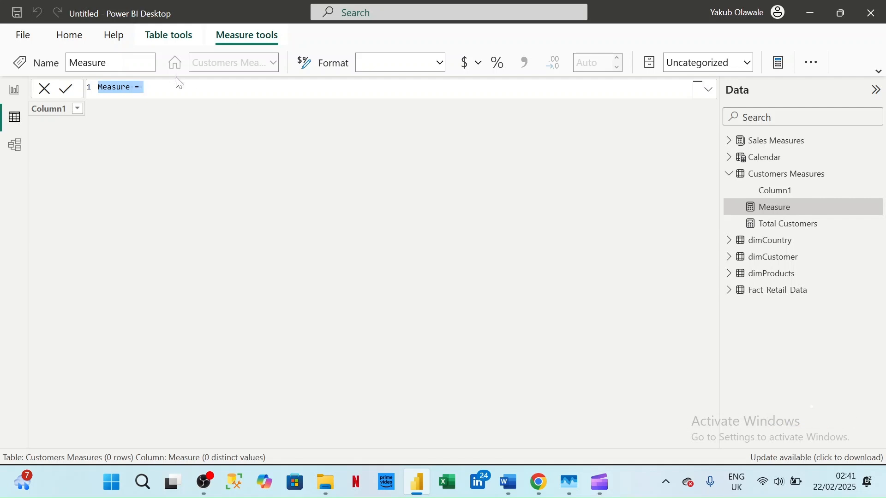
type("New Customers =")
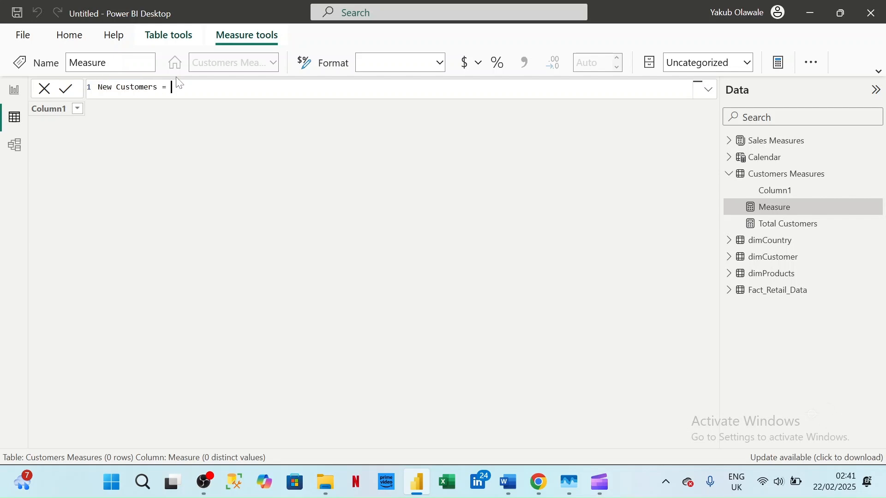
key("shift+Return")
type("CALCULATE(DISTINCTCOUNT(")
key("shift+Return")
type("f")
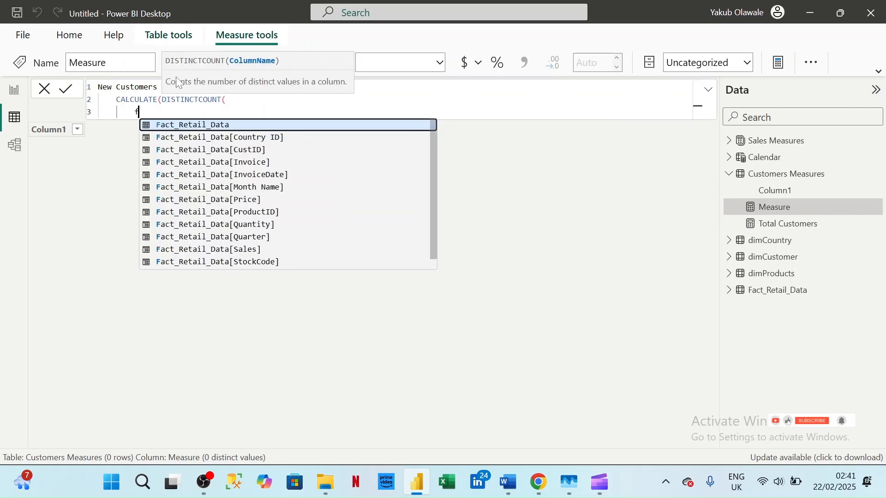
key("BackSpace")
type("cust")
key("Down")
key("Tab")
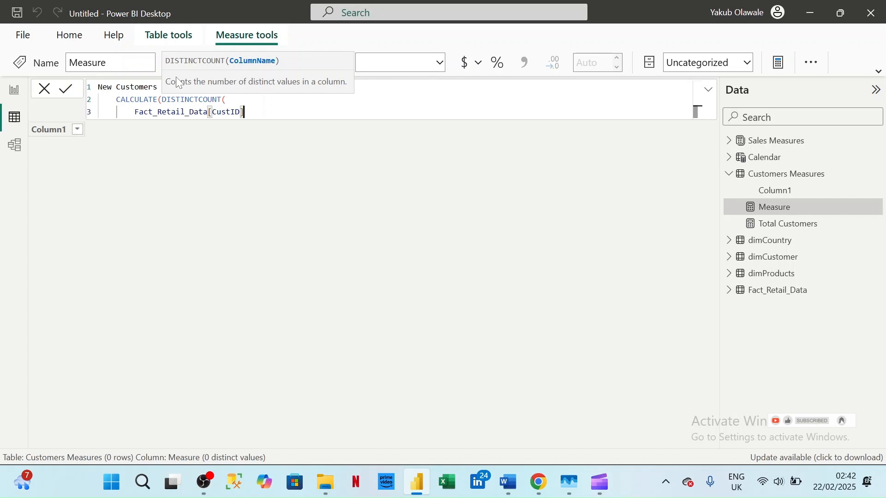
type("),")
Add a FILTER over Fact_Retail_Data to New Customers, starting its condition with Fact_Retail_Data[InvoiceDate].
key("shift+Return")
type("filter(")
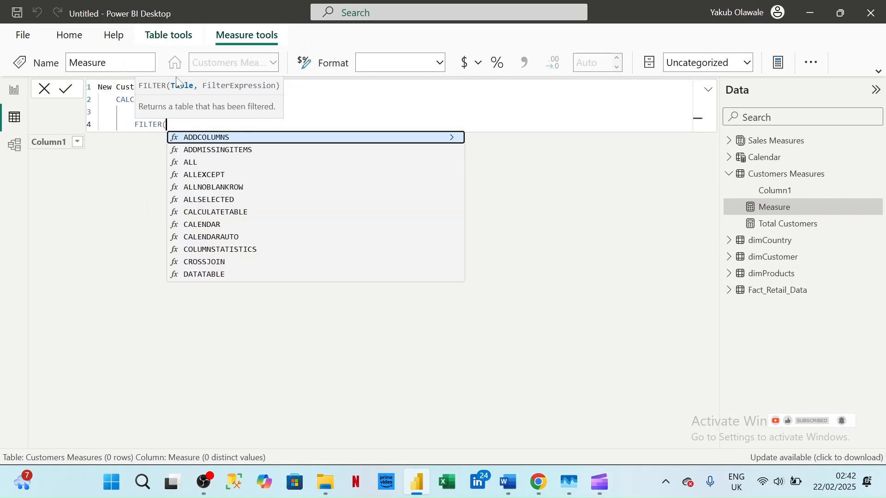
type("fact")
key("Tab")
type(",")
key("shift+Return")
type("invoic")
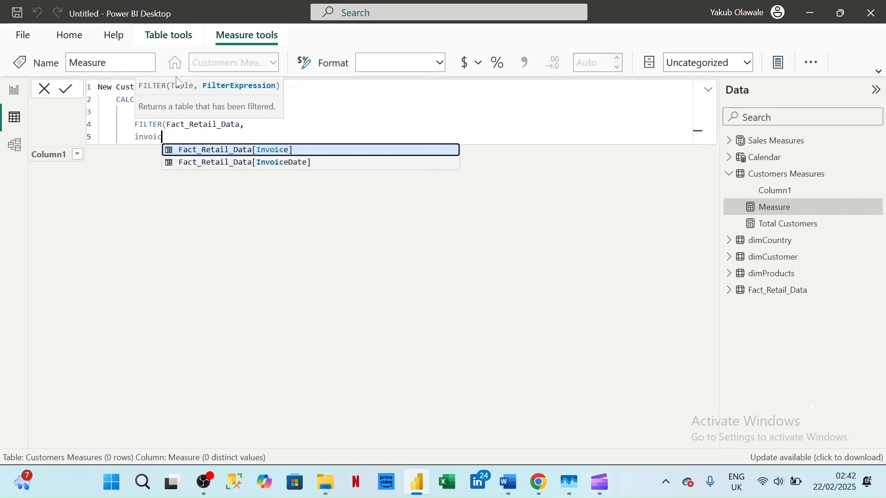
key("Down")
key("Tab")
Complete the filter condition as equal to MIN(Fact_Retail_Data[InvoiceDate]), close all brackets and commit the New Customers measure.
type("= min(")
key("BackSpace")
key("BackSpace")
key("BackSpace")
key("BackSpace")
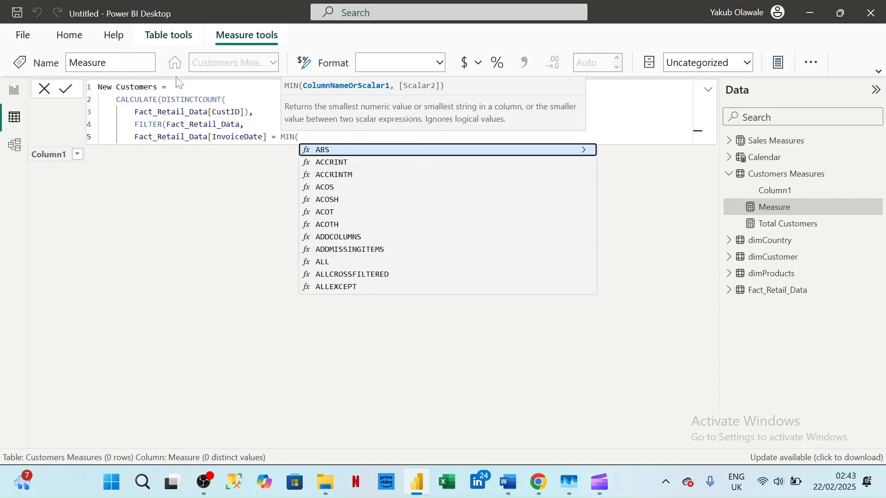
type("Fact")
key("Tab")
type(")")
key("Return")
type(")")
key("shift+Return")
type(")")
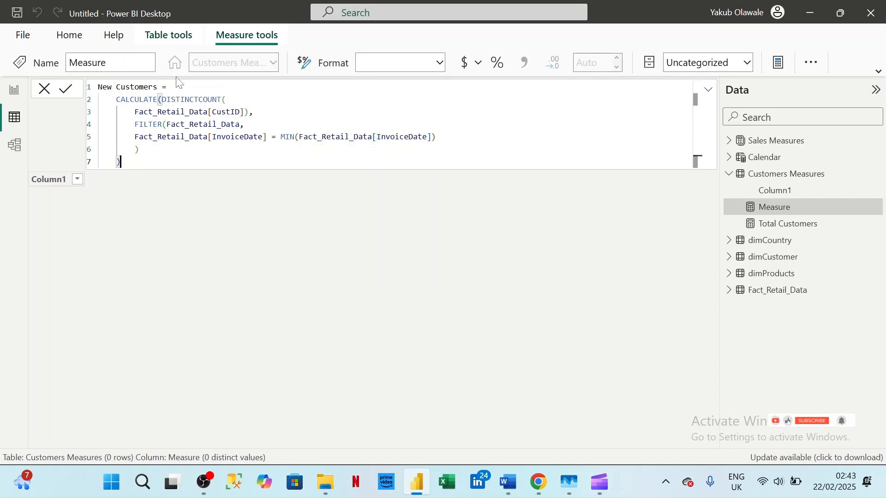
key("Return")
Write a Returning Customers measure in Customers Measures, starting with CALCULATE over DISTINCTCOUNT(Fact_Retail_Data[CustID]).
mouse_move(680, 417)
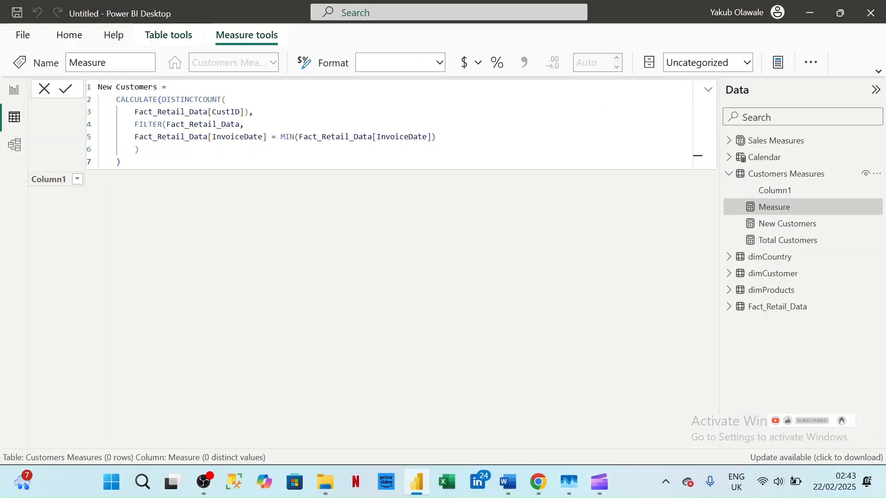
type("Returning Customers =")
key("shift+Return")
type("CALCULATE(")
key("shift+Return")
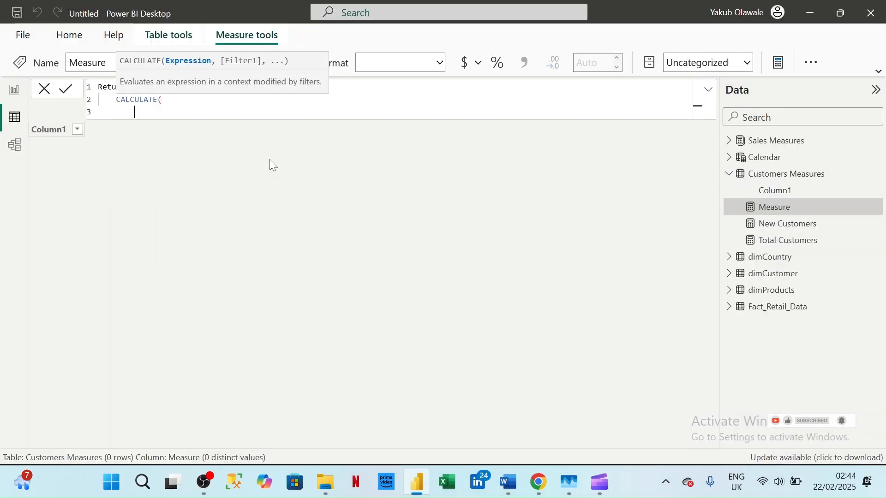
type("DISTINCTCOUNT(f")
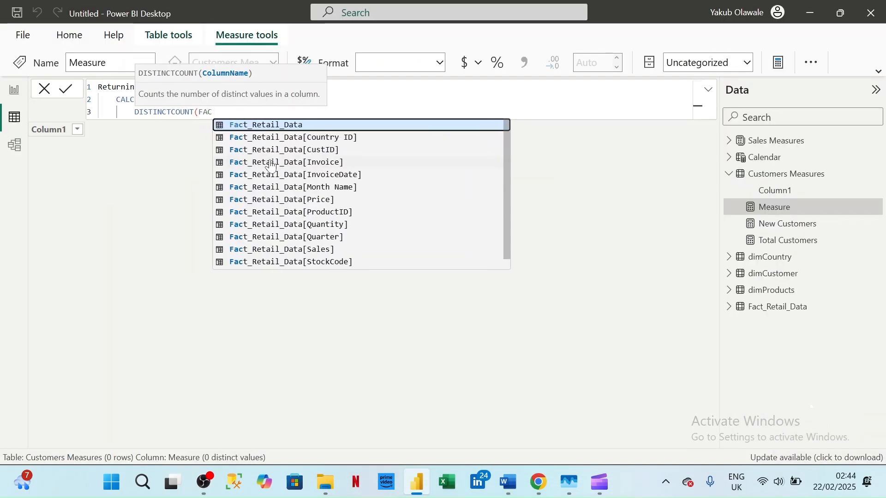
key("Down")
key("Down")
key("Tab")
type("),")
Add a FILTER over Fact_Retail_Data to Returning Customers, starting its condition with Fact_Retail_Data[CustID].
key("shift+Return")
type("FILTER( Fact_Retail_Data")
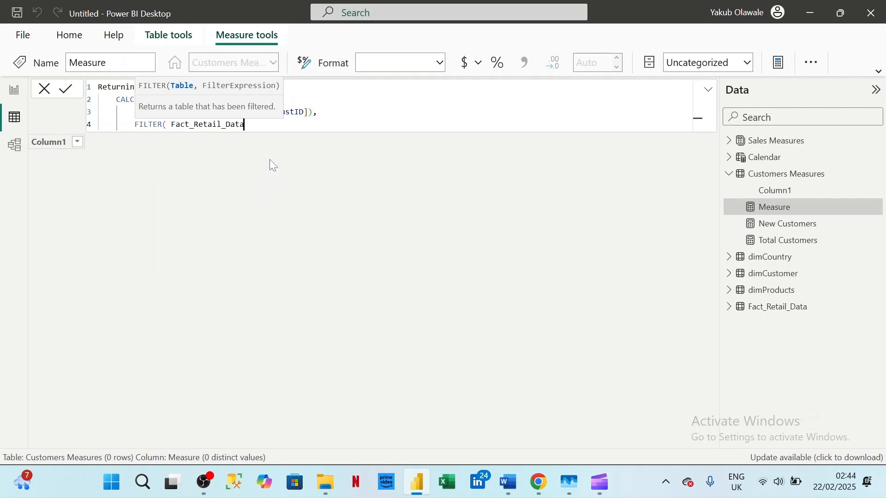
type(",")
key("shift+Return")
type("Cust")
key("Down")
key("Down")
key("Down")
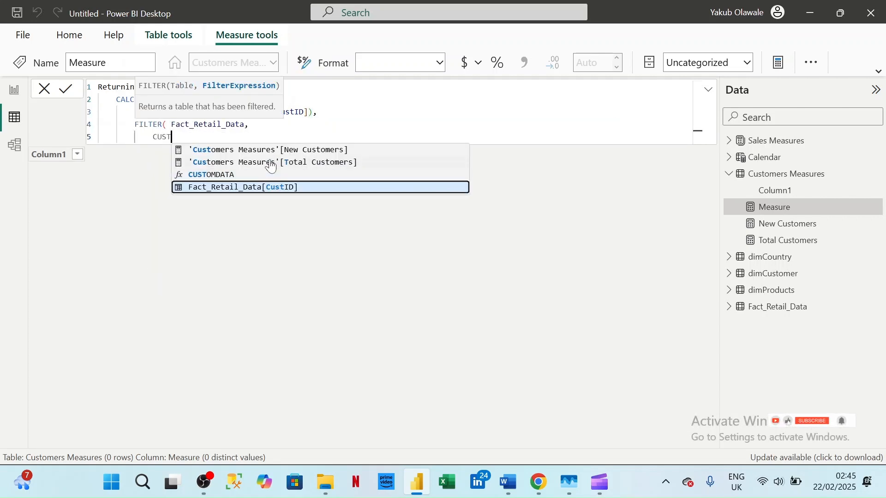
key("Tab")
Complete the condition with IN PREVIOUSMONTH(Fact_Retail_Data[InvoiceDate]), close all brackets and commit the Returning Customers measure.
type("IN PR")
key("Down")
key("Tab")
type("inv")
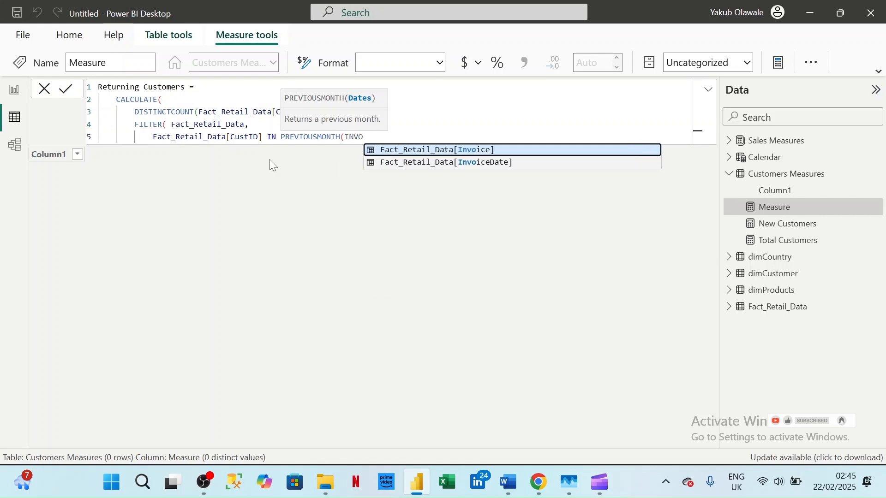
key("Down")
key("Tab")
type(")")
key("shift+Return")
type(")")
key("shift+Return")
type(")")
key("Return")
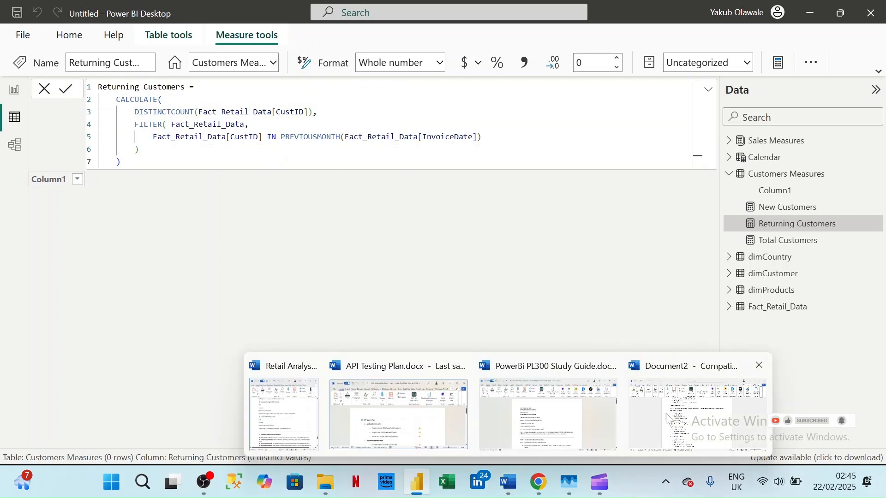
Start a Customer Retention Rate measure in Customers Measures with a DIVIDE function on a new indented line.
type("Customer Retention Rate =")
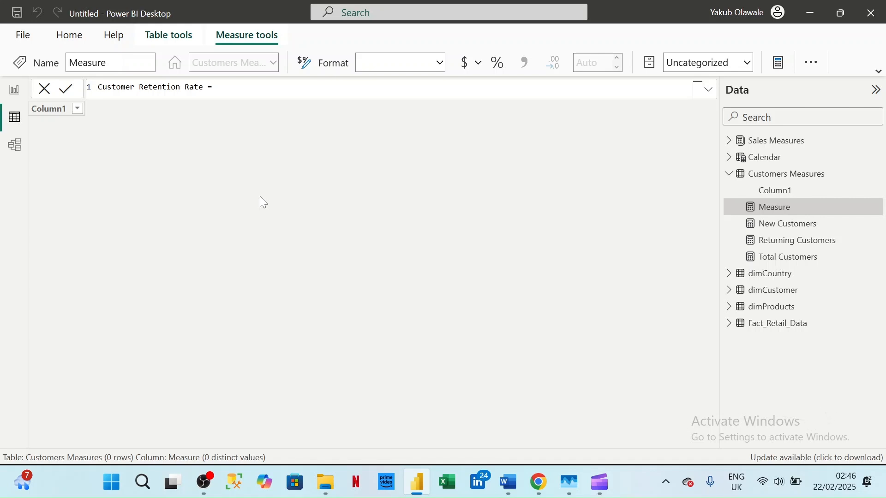
key("shift+Return")
key("Tab")
type("di")
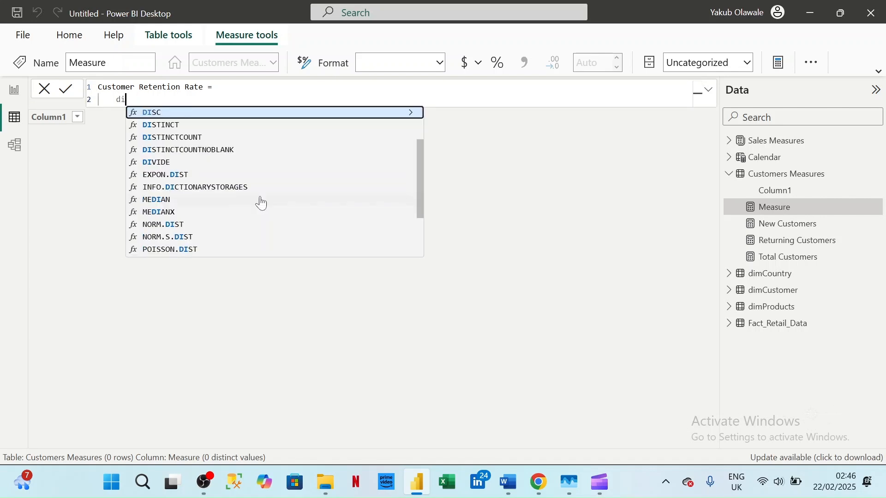
key("Tab")
Complete the Customer Retention Rate division as [Returning Customers] over [Total Customers], close the bracket and commit the measure.
type("tot")
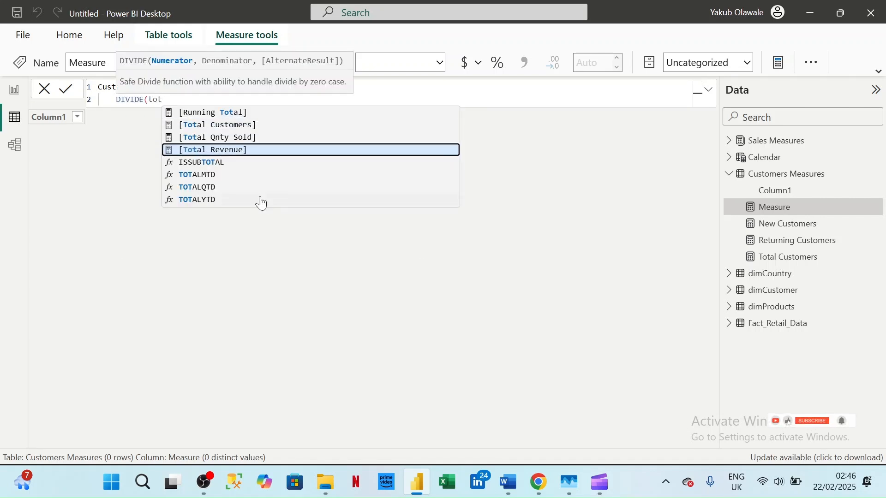
key("BackSpace")
key("BackSpace")
key("BackSpace")
type("ret")
key("Tab")
type(", tot")
key("Tab")
type(")")
key("Return")
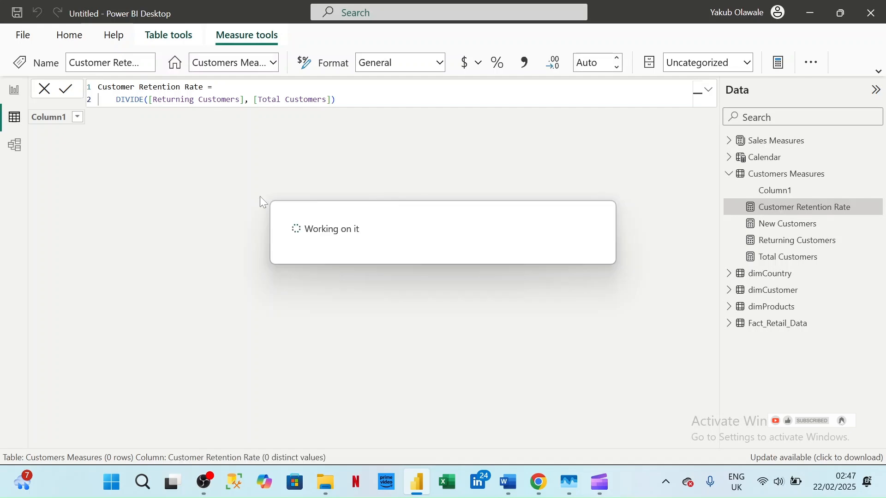
Create a Churn Rate measure in Customers Measures as 1- 'Customers Measures'[Customer Retention Rate] and commit it.
right_click(786, 174)
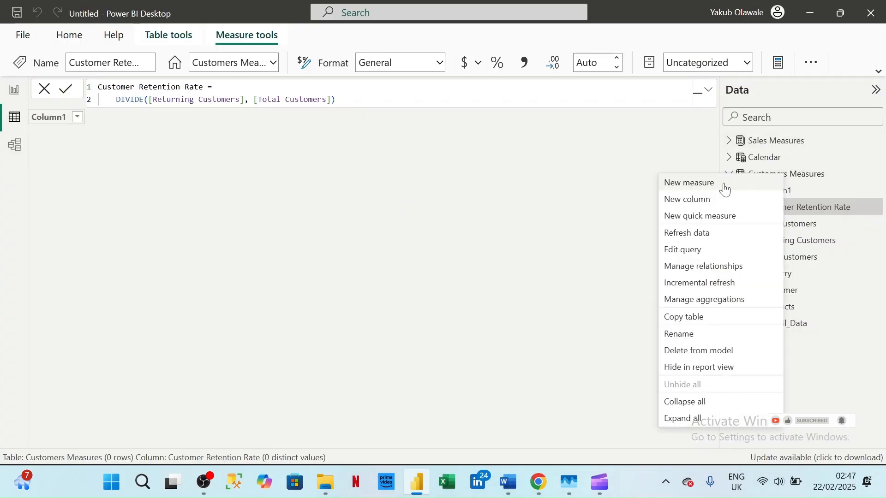
left_click(722, 182)
type("Churn Rate ")
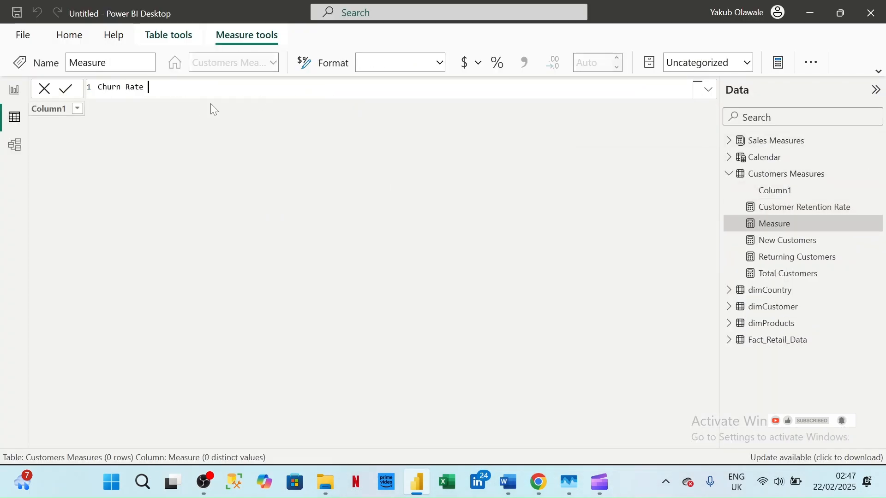
type("=")
key("shift+Return")
key("Tab")
type("1- cu")
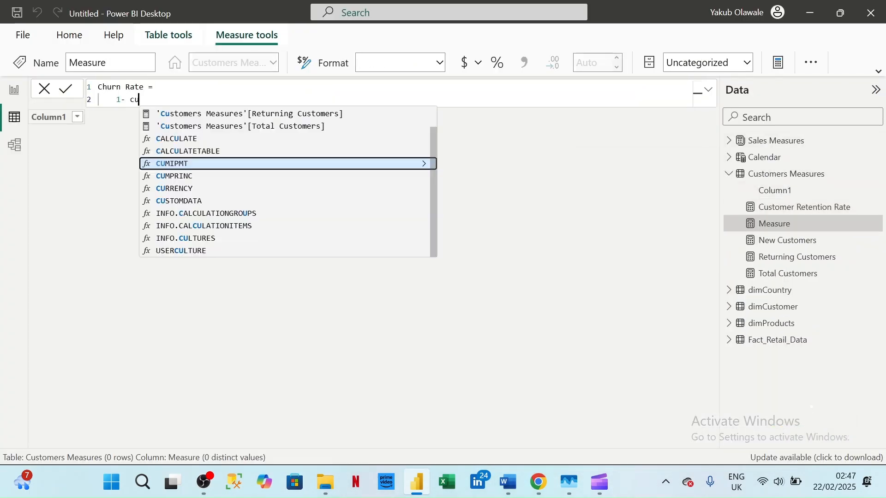
type("st")
key("Up")
key("Up")
key("Tab")
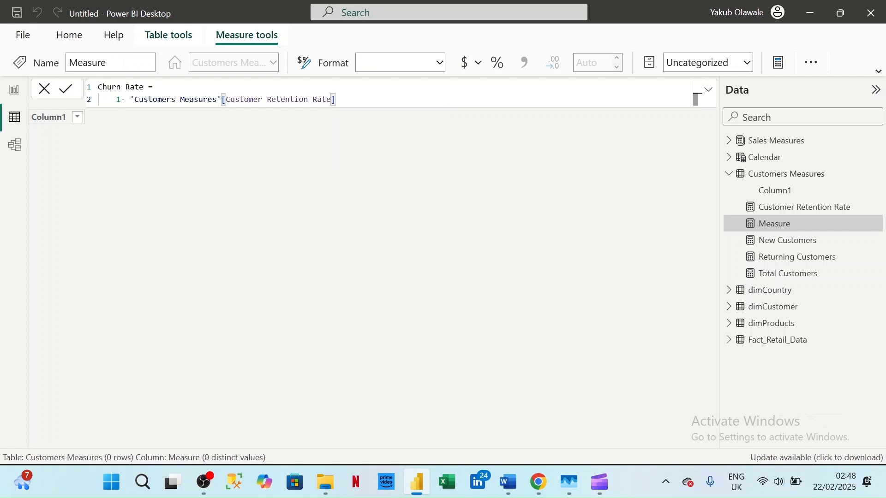
key("Return")
Start a Customer Lifetime Value measure in Customers Measures with a DIVIDE function on a new indented line.
right_click(744, 171)
left_click(692, 184)
type("Customer Lifetime ")
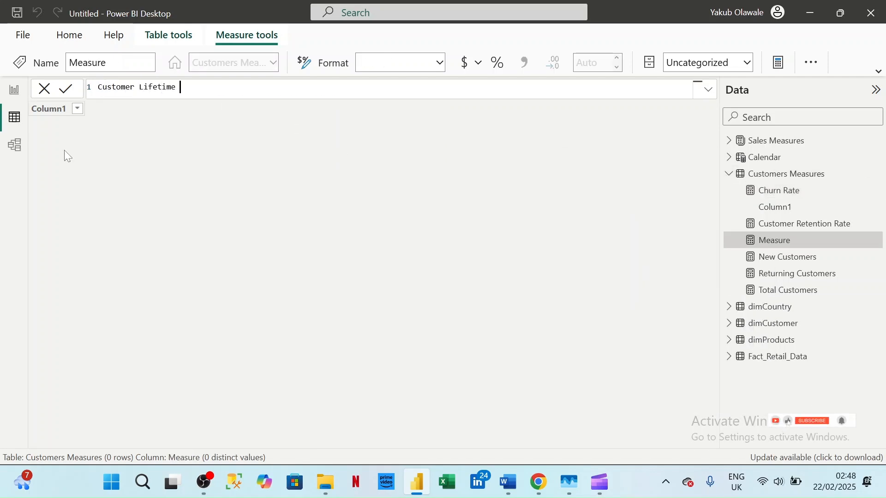
type("Value =")
key("shift+Return")
key("Tab")
type("DIVIDE( tot")
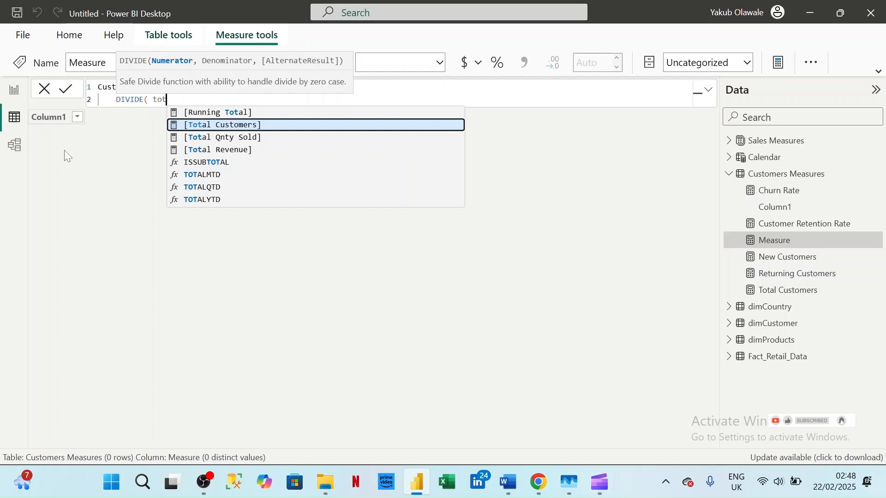
Fill the Customer Lifetime Value division with [Total Revenue] and [Total Customers] * 12, commit the measure and close the bracket.
key("Down")
key("Down")
key("Tab")
type(", tot")
key("Tab")
type("* 12")
key("Return")
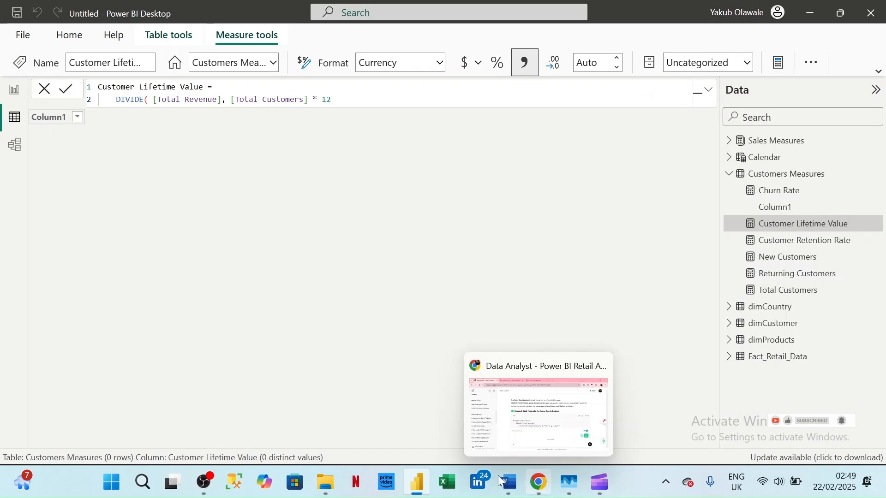
type(")")
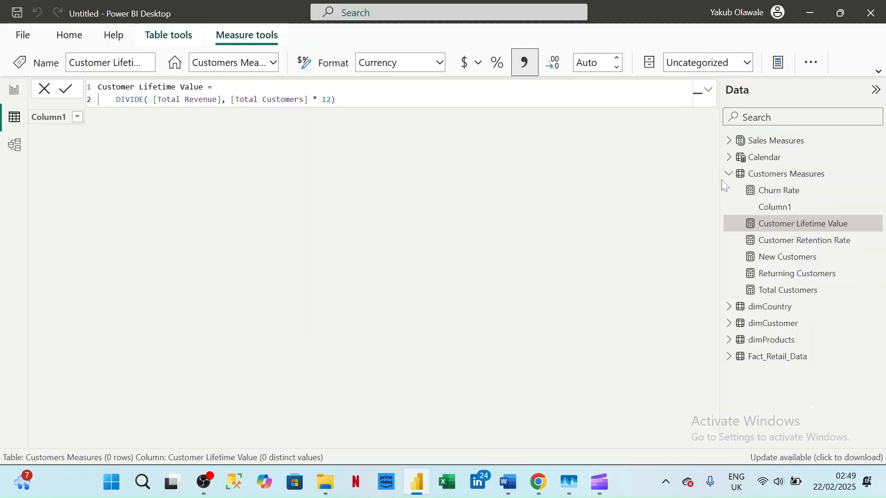
Create a Customer Purchasing Frequency measure as DIVIDE(DISTINCTCOUNT(Fact_Retail_Data[Invoice]), [Total Customers]), commit it and collapse the Customers Measures table.
left_click(778, 62)
type("Customer Purchasing Frequency")
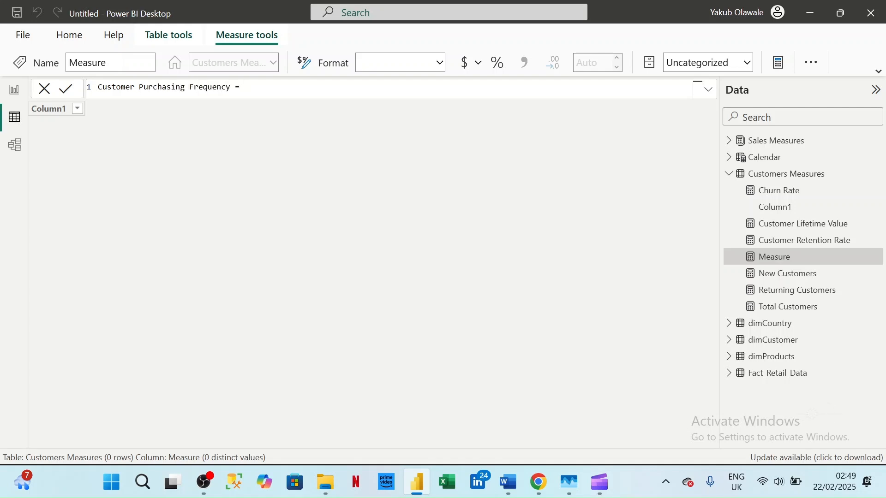
key("shift+Return")
type("DIVIDE(distinctc")
key("Tab")
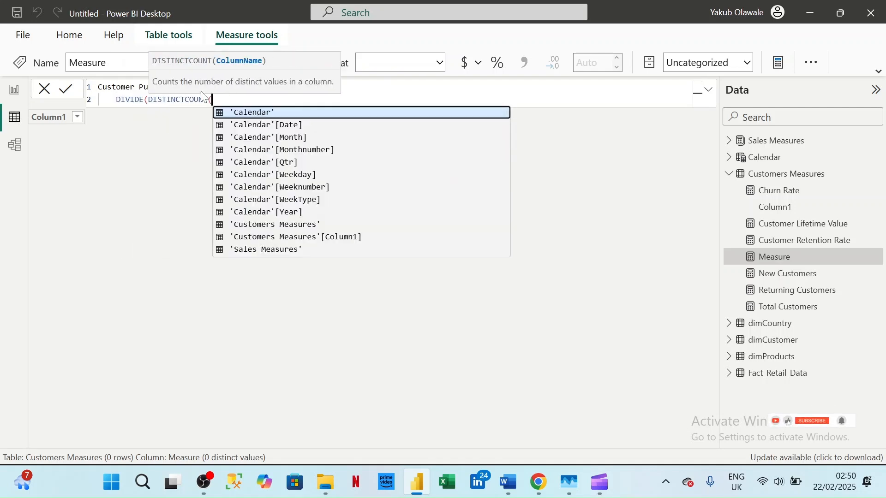
type("inv")
key("Tab")
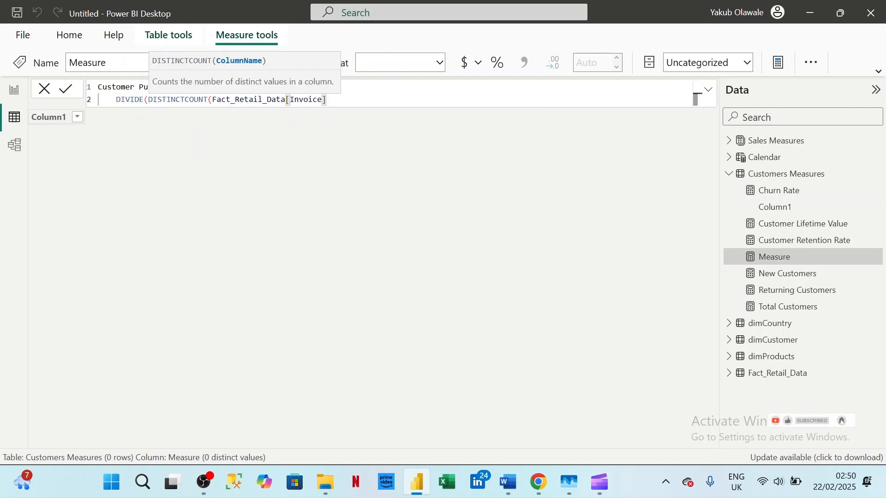
type("), [tot")
key("Tab")
type(")")
key("Return")
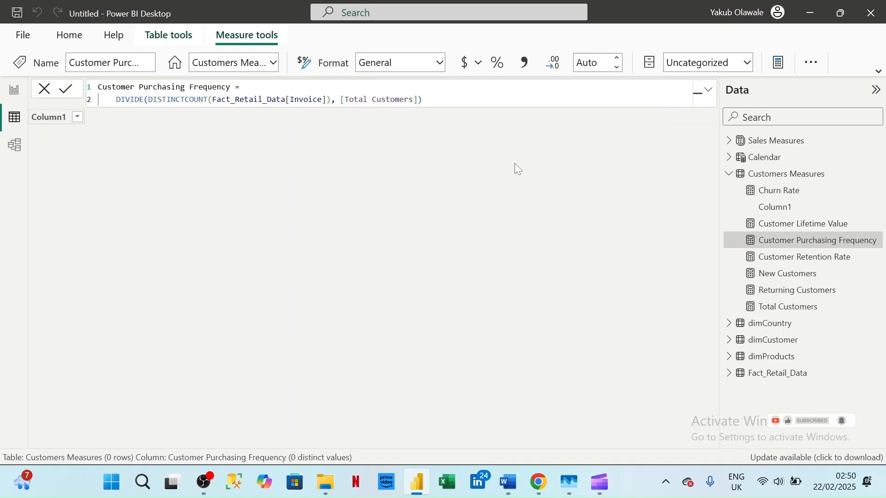
left_click(730, 175)
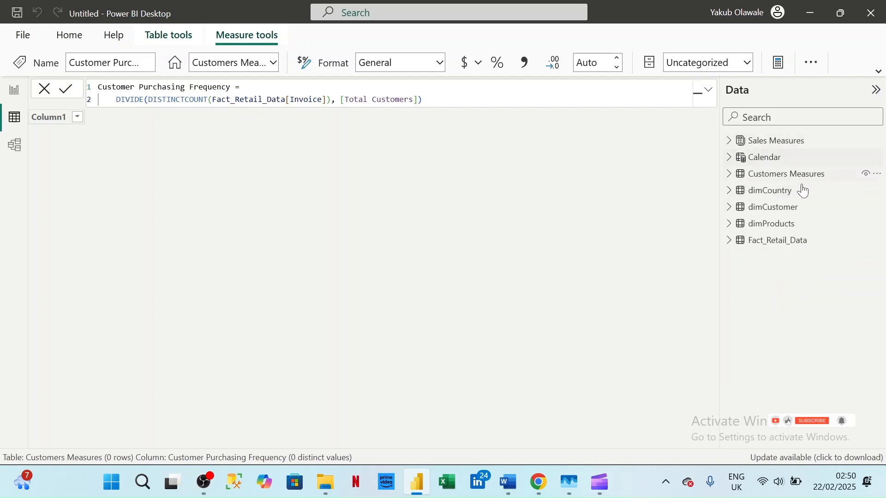
Switch to Document2 in Word to review the planned product performance and geographical measures, and return to Power BI Desktop.
mouse_move(509, 483)
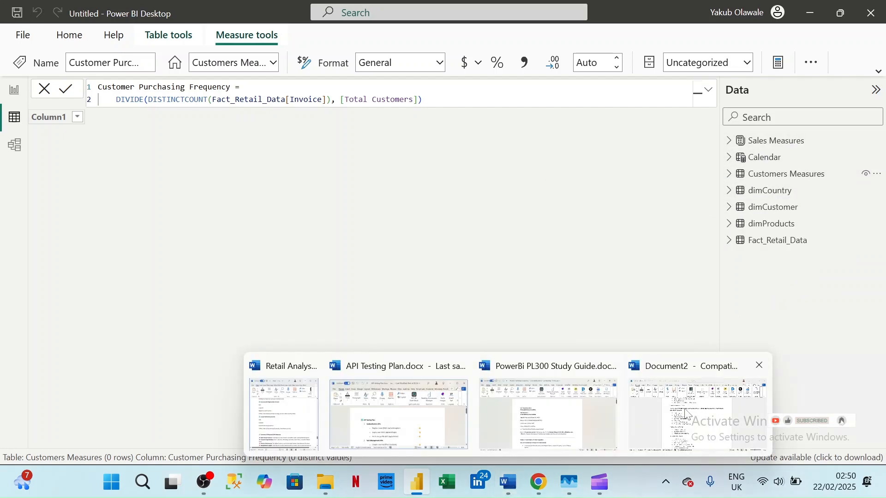
mouse_move(686, 414)
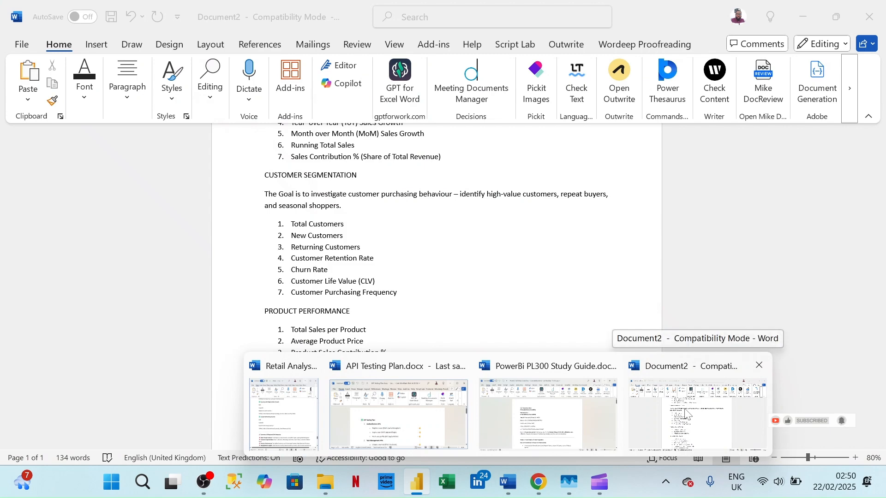
left_click(686, 413)
scroll(685, 413, "down", 5)
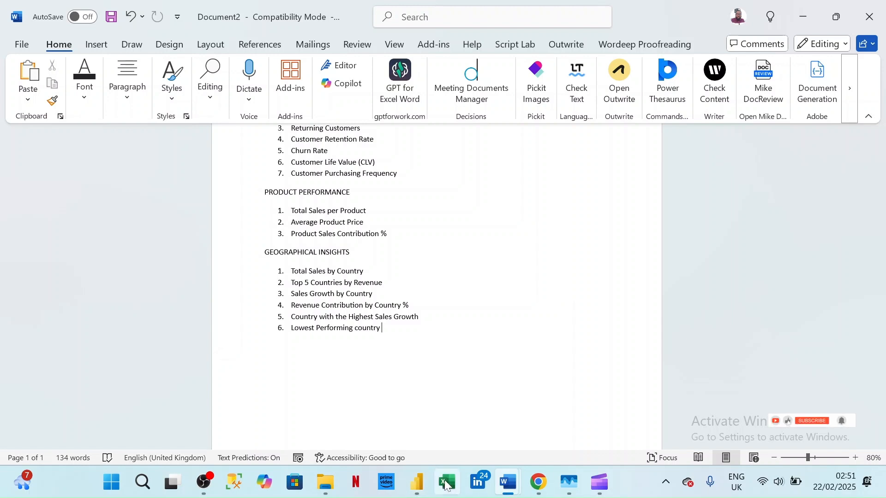
mouse_move(418, 482)
left_click(431, 413)
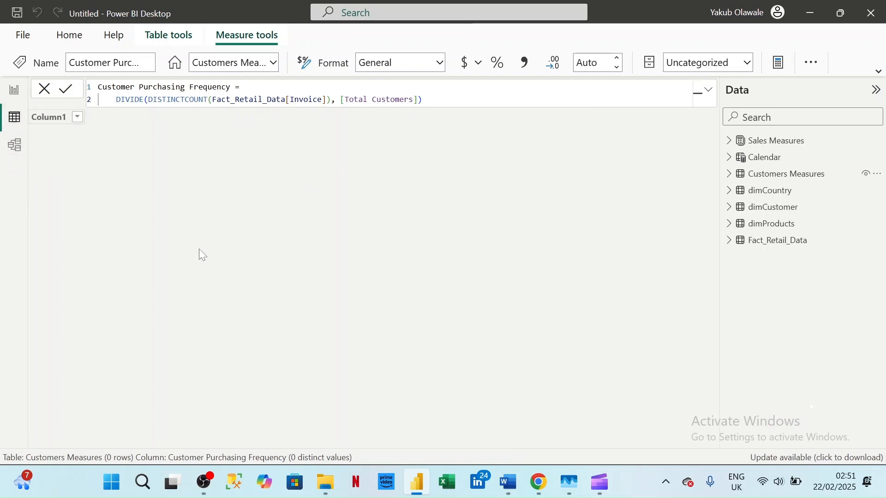
Create an empty table named Product Measures from the report view and load it into the model.
left_click(165, 36)
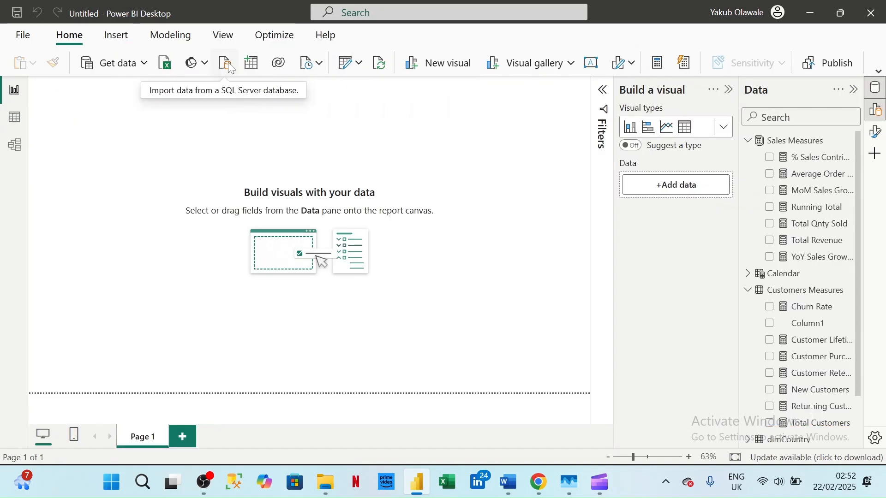
left_click(253, 63)
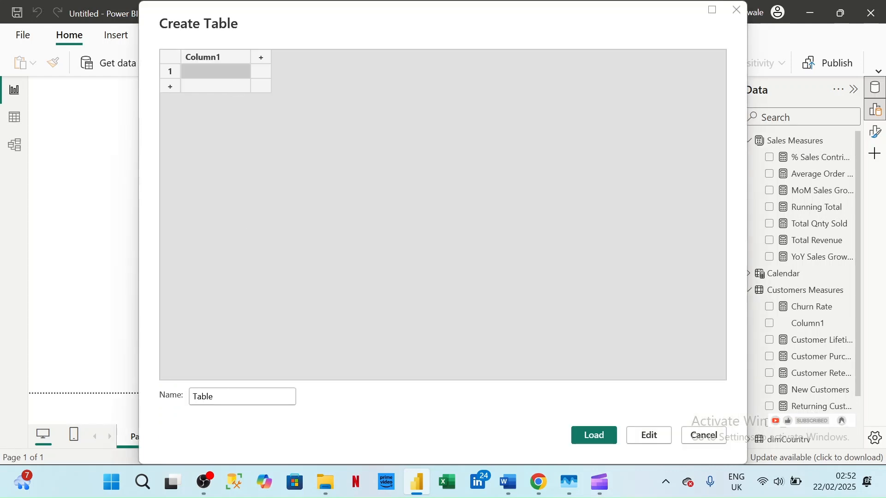
left_click(224, 397)
key("BackSpace")
key("BackSpace")
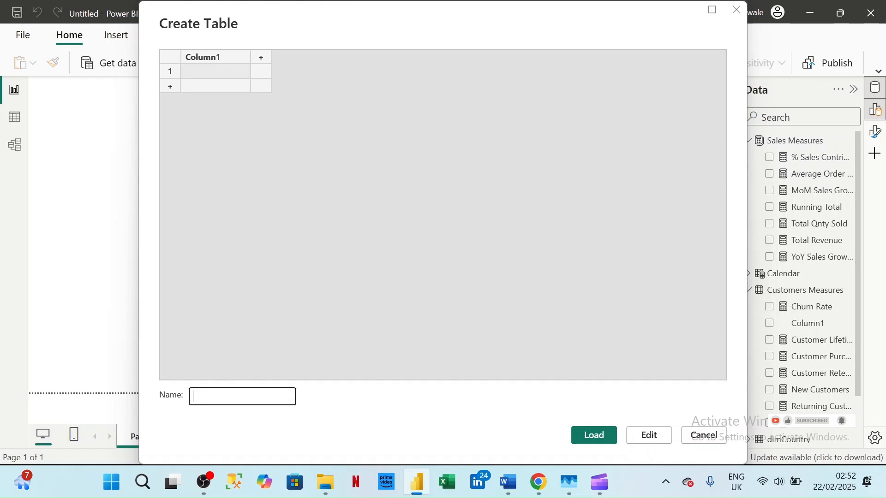
type("Product Measures")
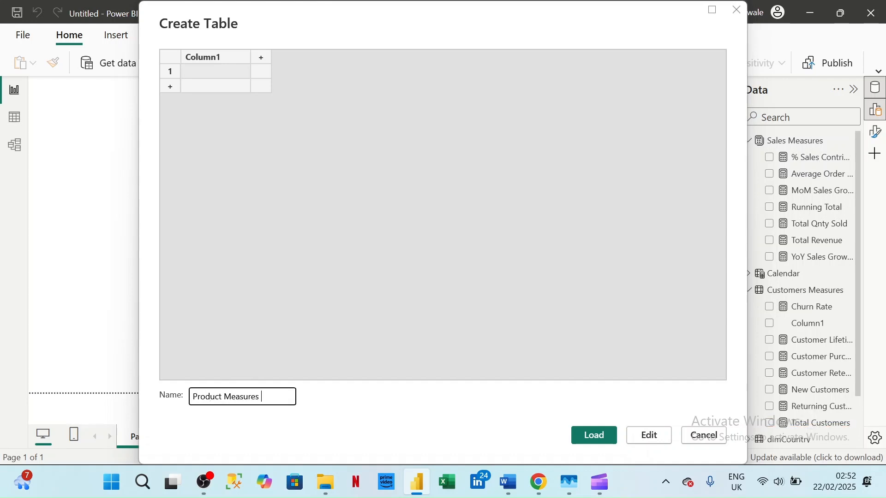
left_click(593, 435)
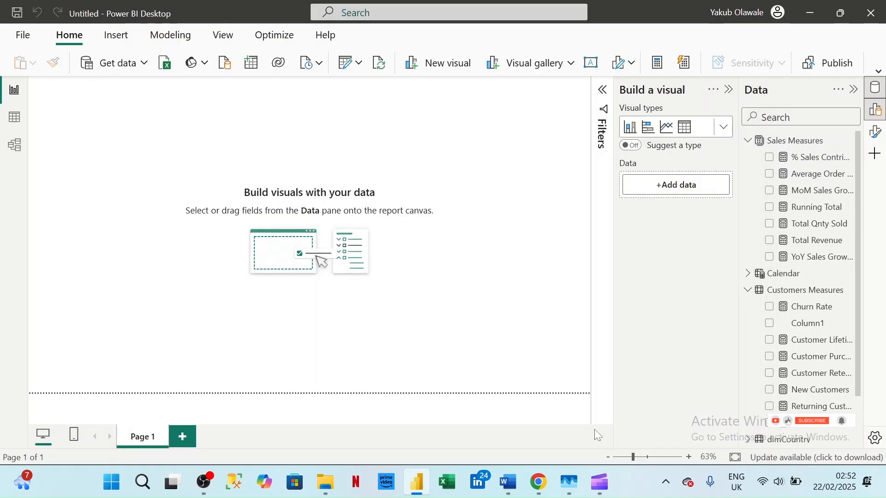
Collapse the Customers Measures and Sales Measures tables and add a new measure to the Product Measures table.
left_click(748, 292)
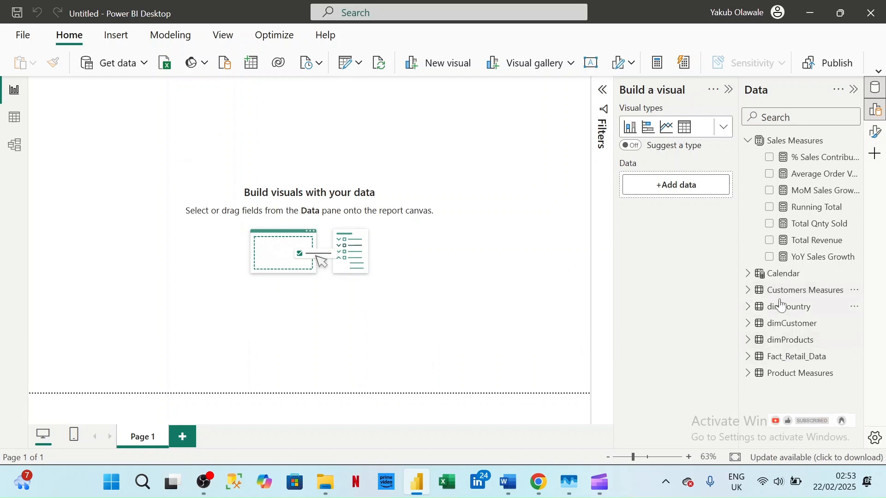
left_click(748, 141)
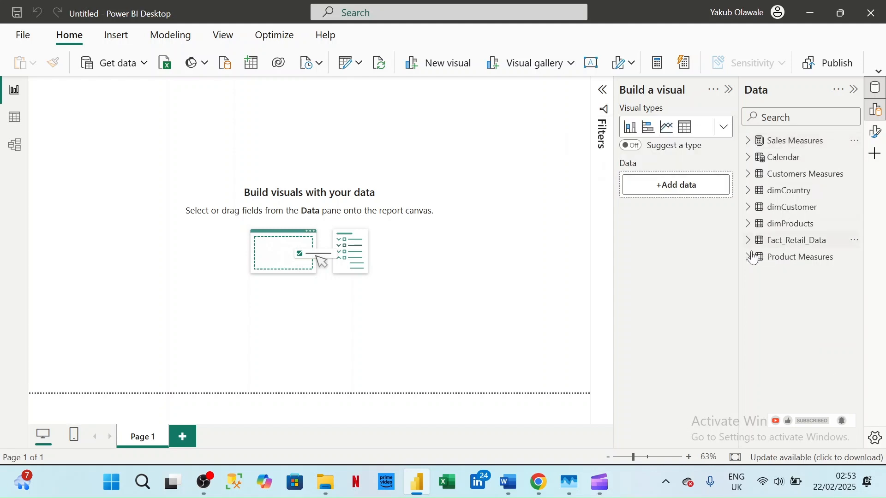
left_click(807, 263)
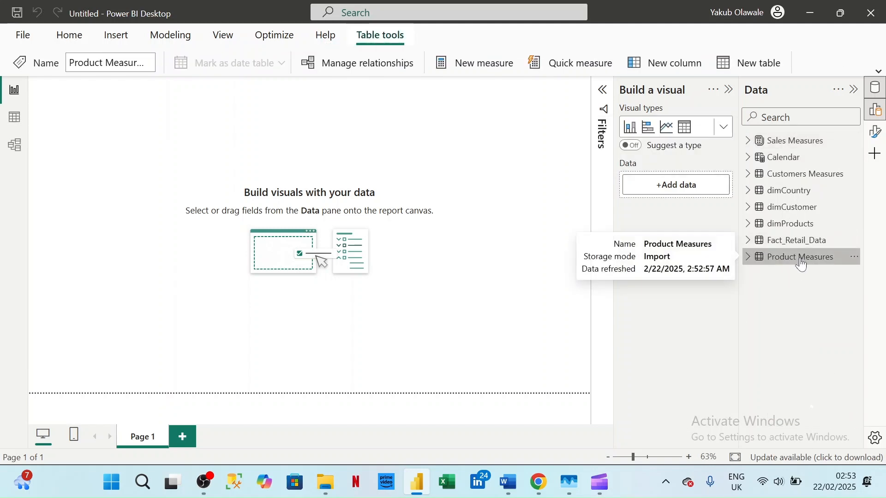
right_click(802, 263)
key("Escape")
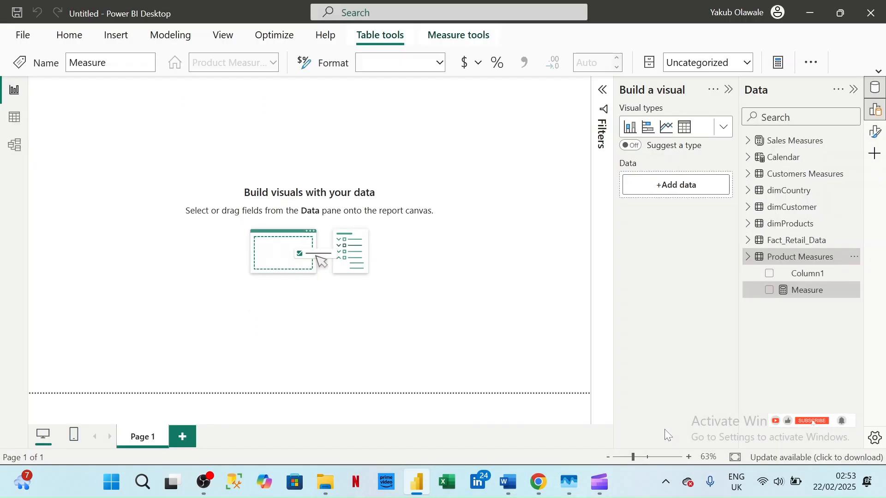
Check the Product Performance list in Document2 in Word, and return to the new measure in Power BI Desktop.
mouse_move(508, 482)
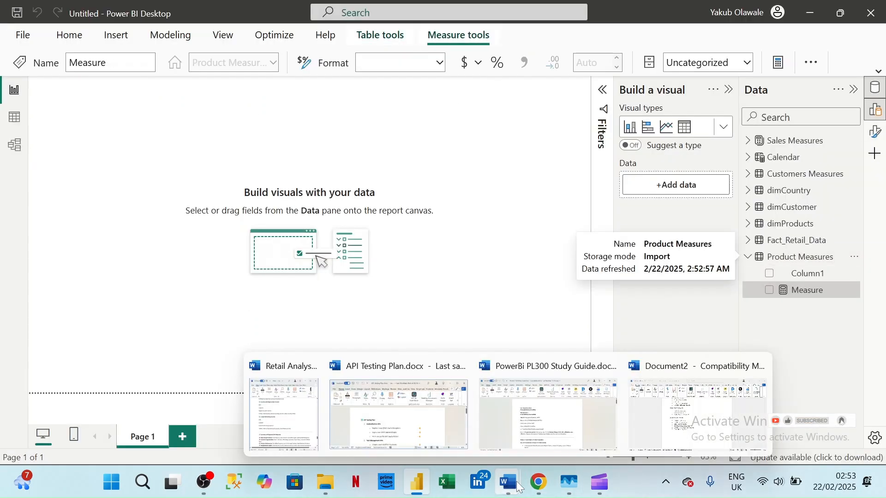
mouse_move(690, 427)
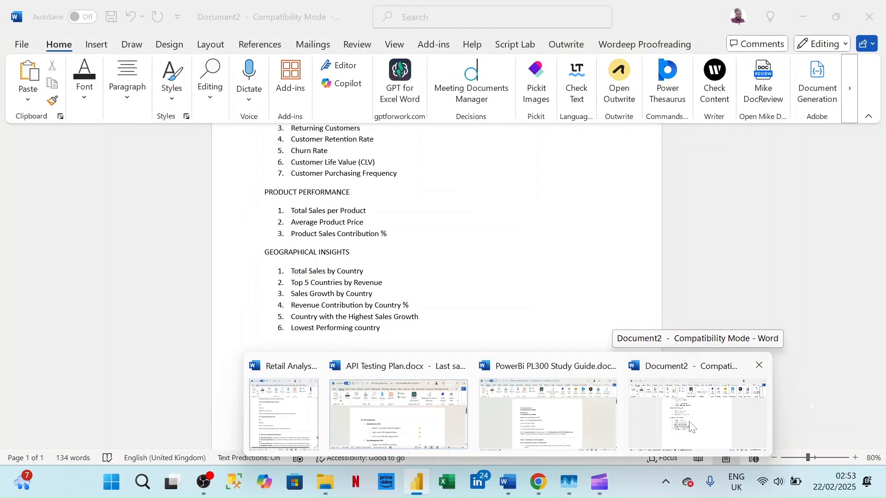
left_click(690, 427)
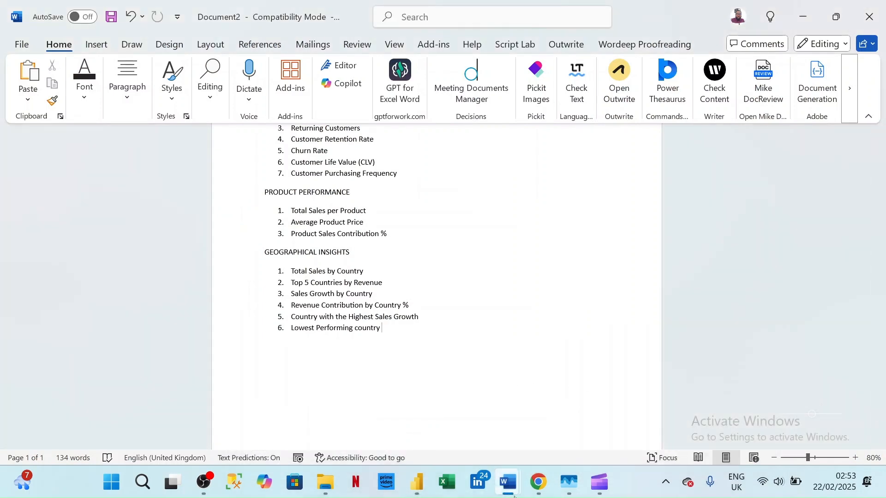
mouse_move(529, 492)
mouse_move(418, 490)
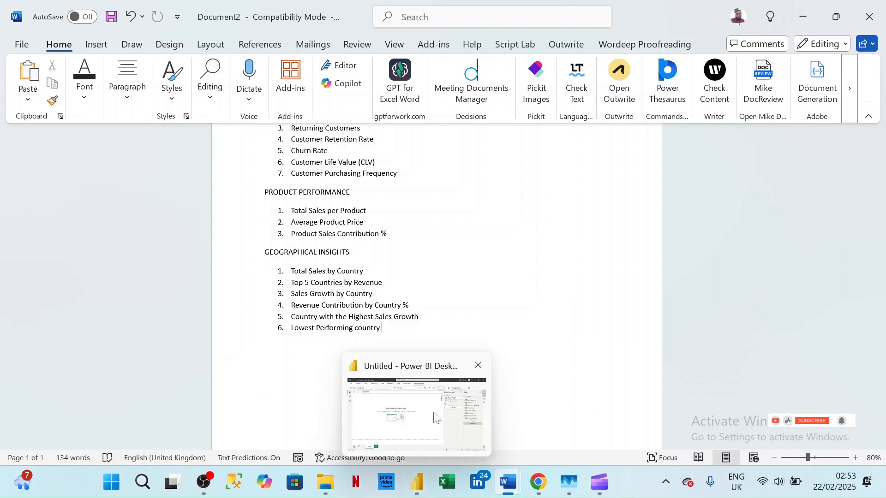
left_click(438, 424)
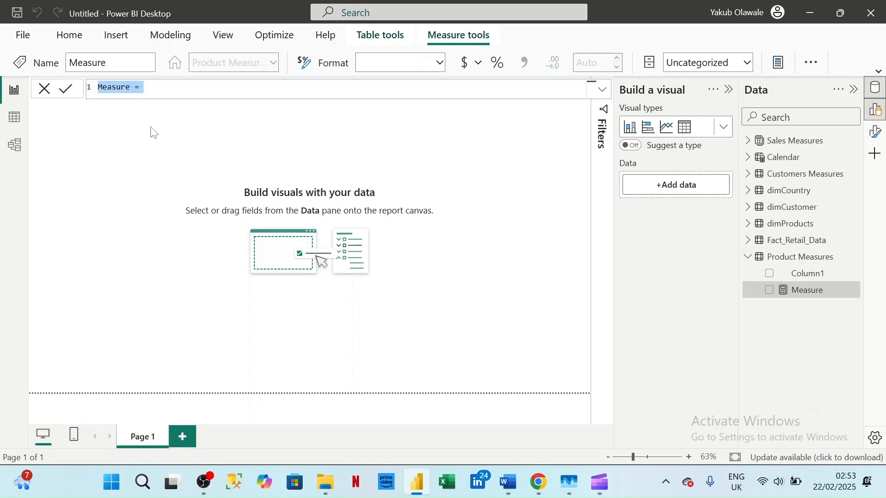
Name the new measure in the Product Measures table Total Sales Per Product.
type("Total Sales Per")
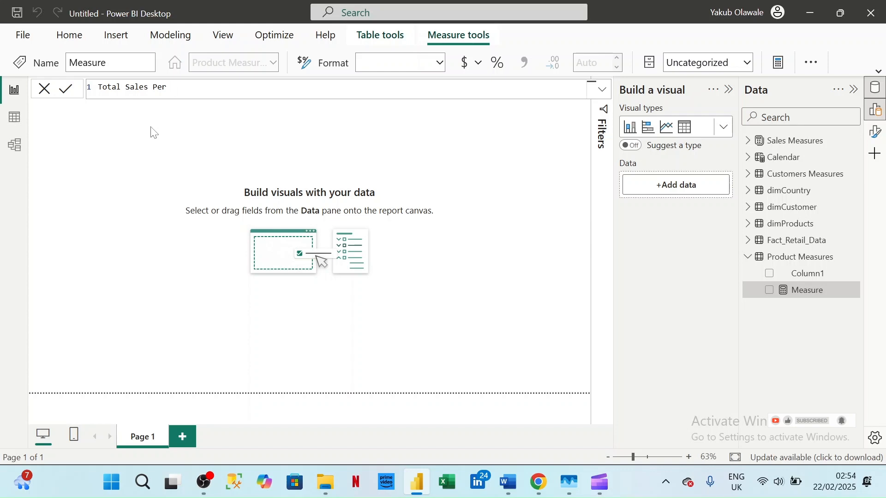
type("=")
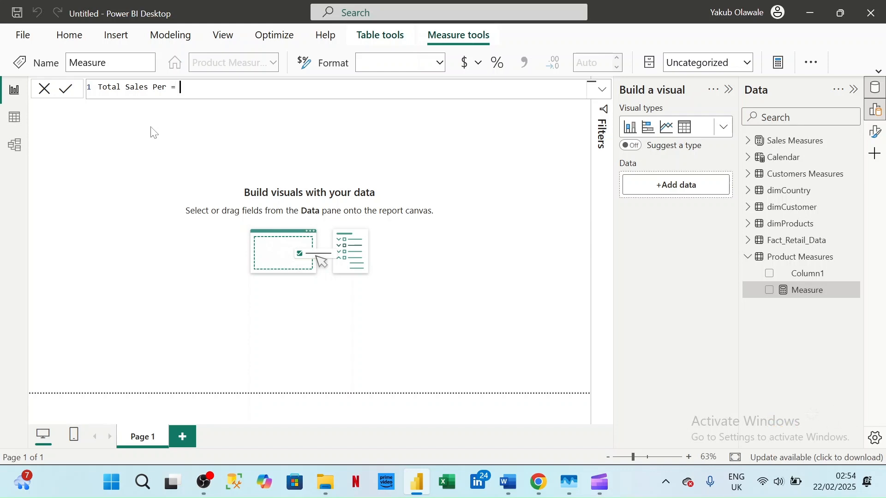
key("Left")
key("Left")
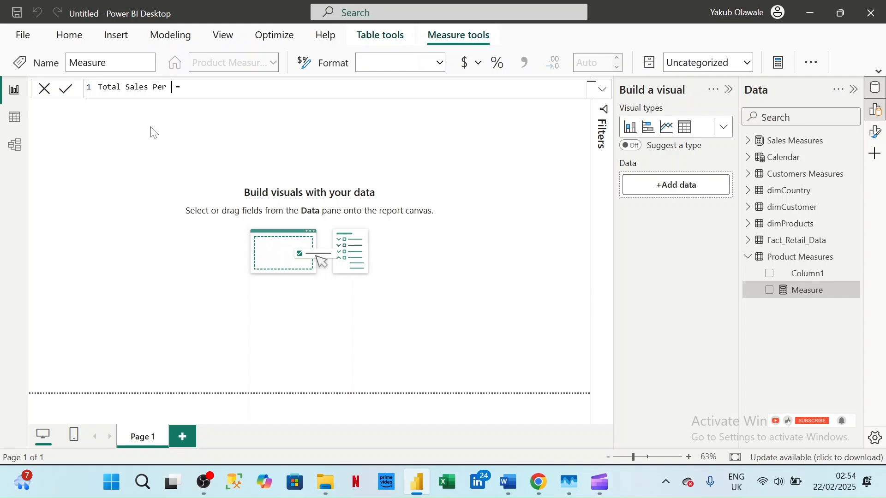
type("Product = ")
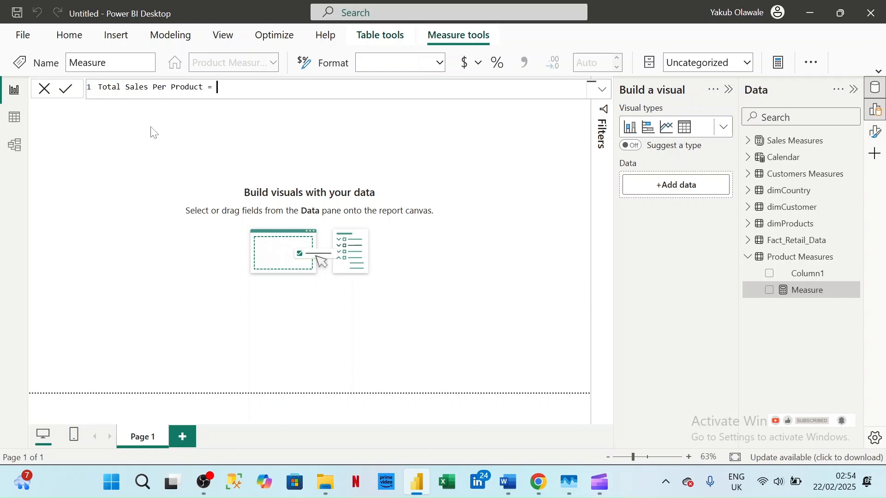
Begin the Total Sales Per Product formula with SUMX over VALUES(Fact_Retail_Data[StockCode]).
type("SUMX")
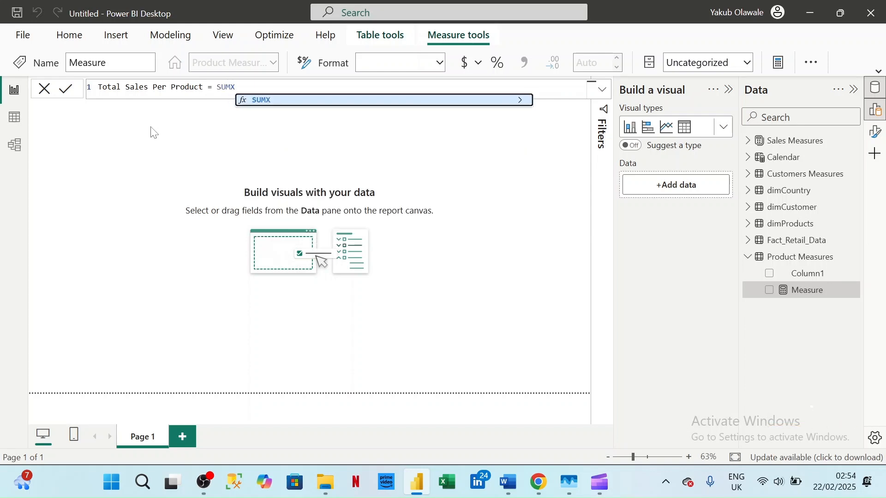
type("(")
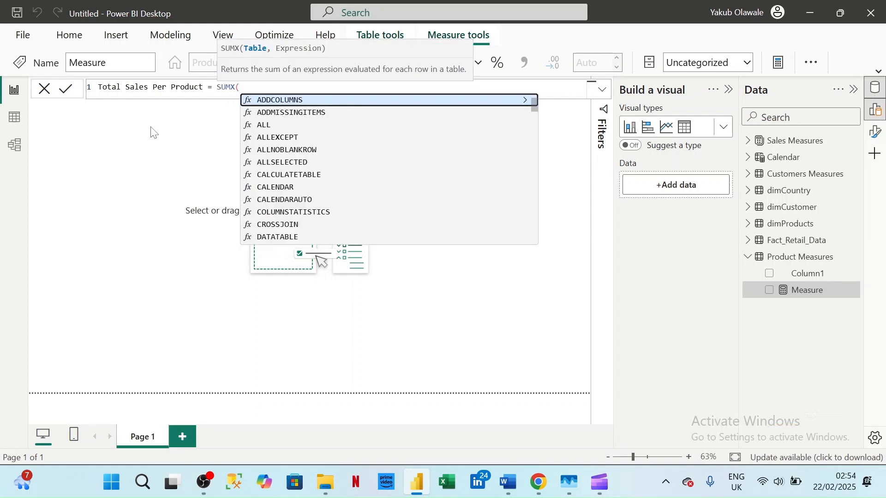
key("shift+Return")
type("V")
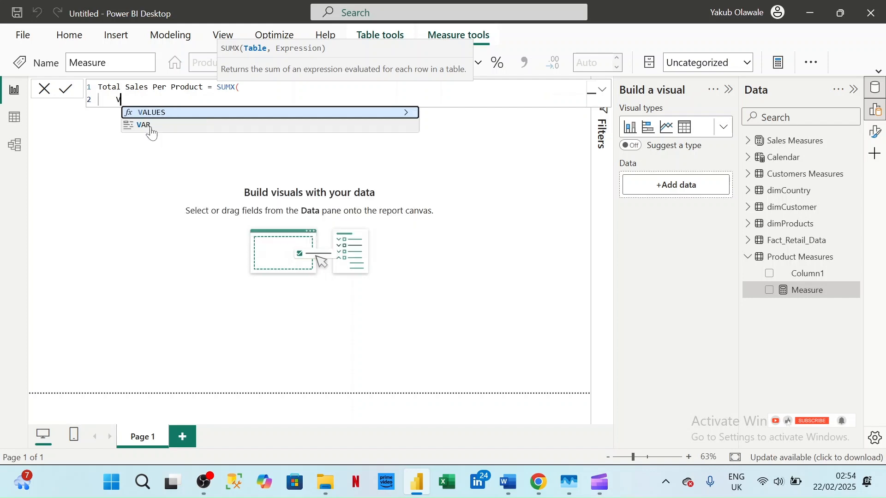
type("ALUES(")
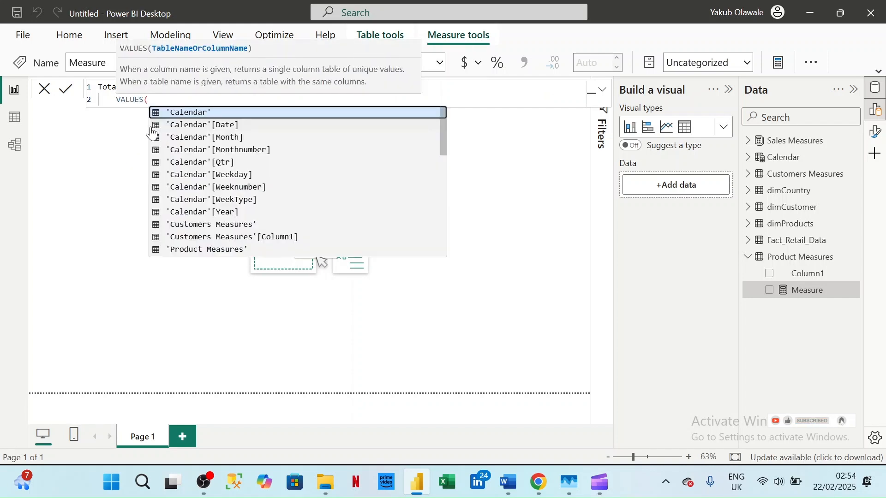
type("coun")
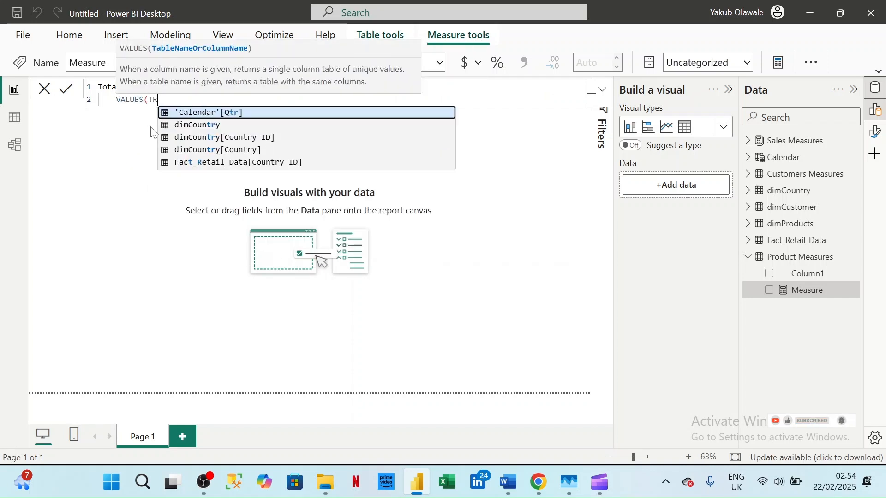
key("BackSpace")
key("BackSpace")
key("BackSpace")
key("BackSpace")
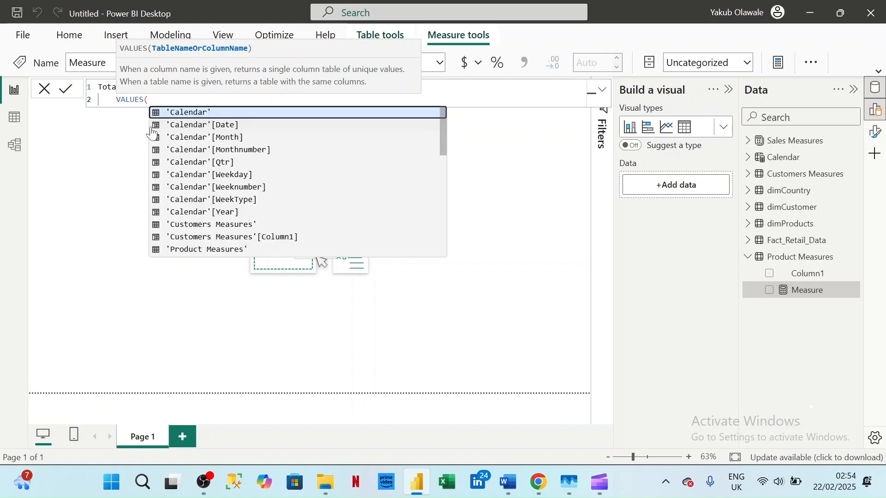
type("StockCode")
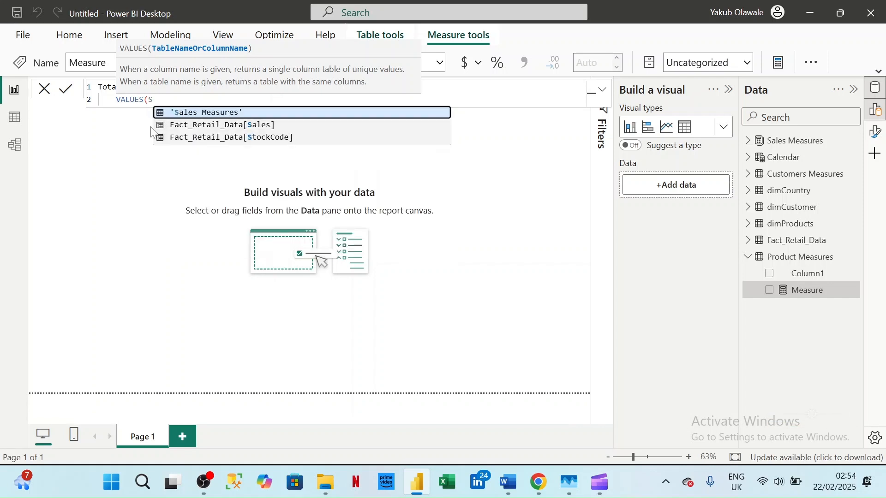
key("Tab")
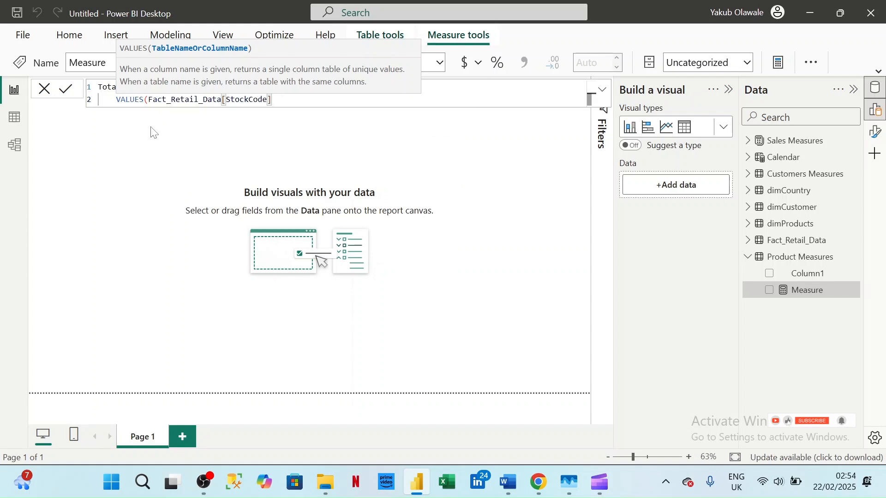
type(")")
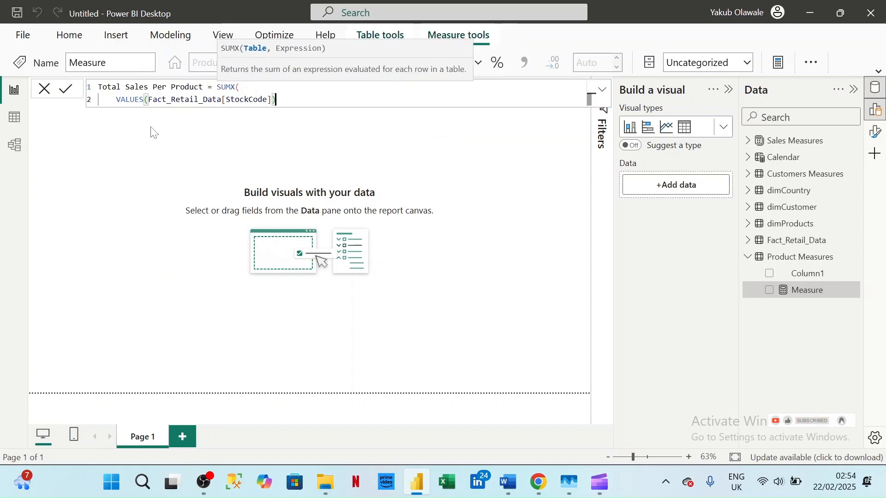
Complete the SUMX formula with [Total Revenue] as its expression and commit the Total Sales Per Product measure.
type(", To")
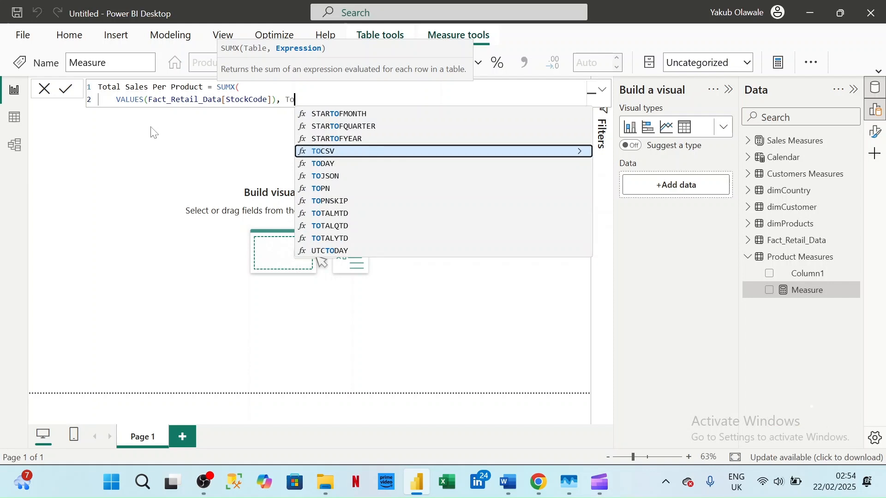
type("tta")
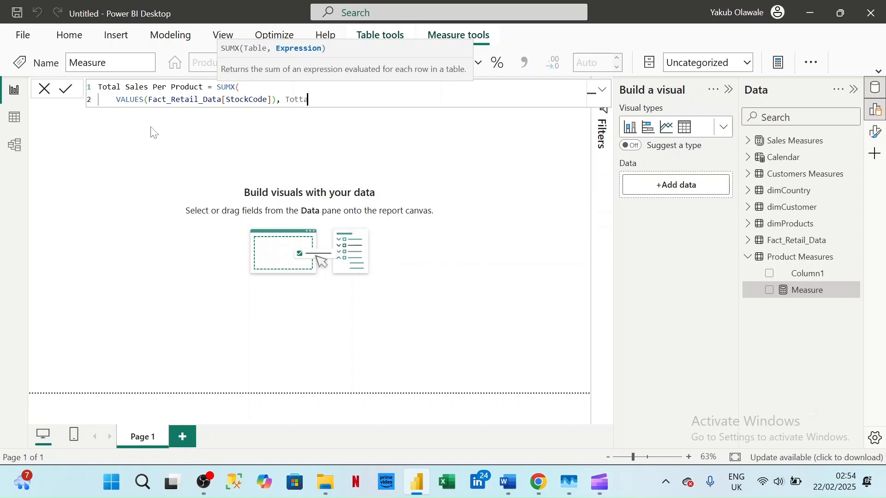
key("BackSpace")
key("BackSpace")
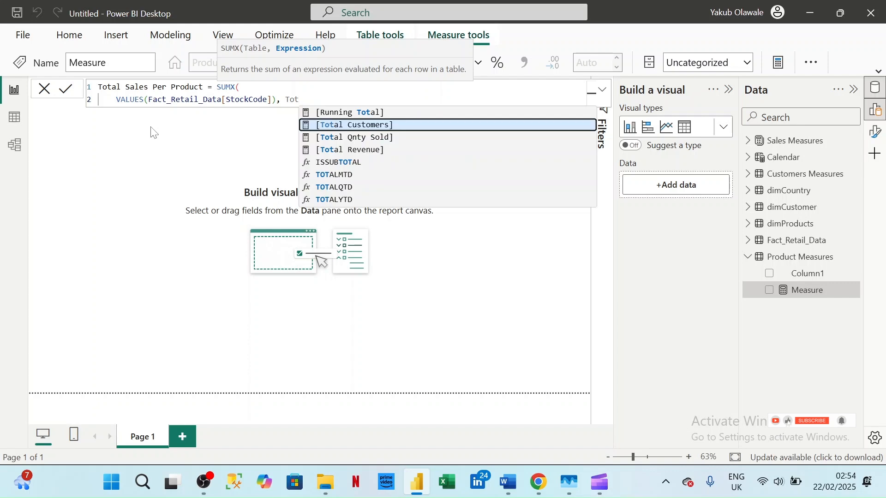
type("AL")
key("Down")
key("Down")
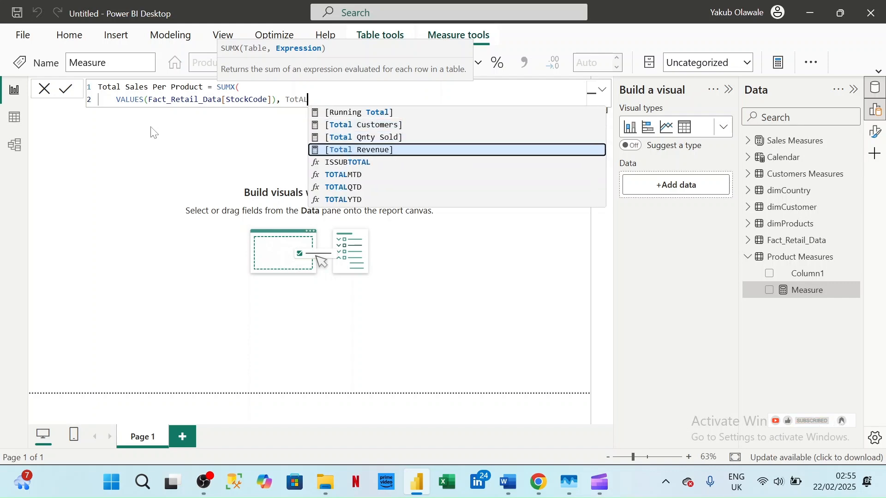
key("Tab")
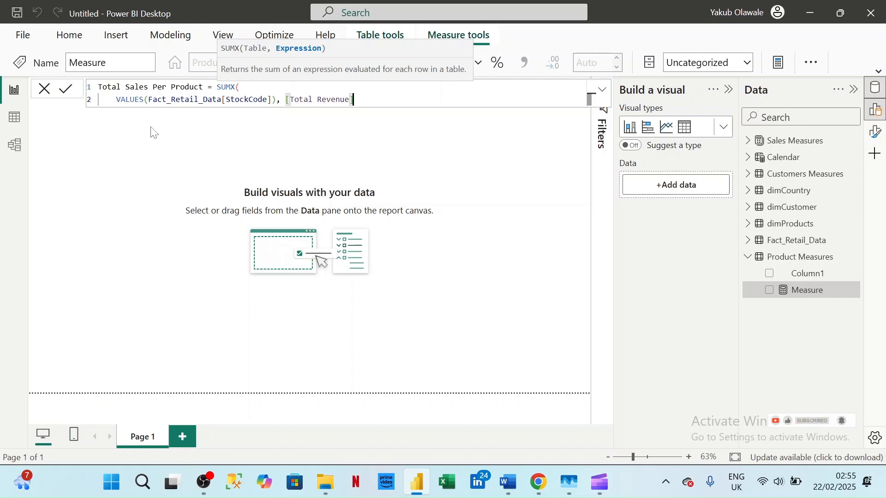
type(")")
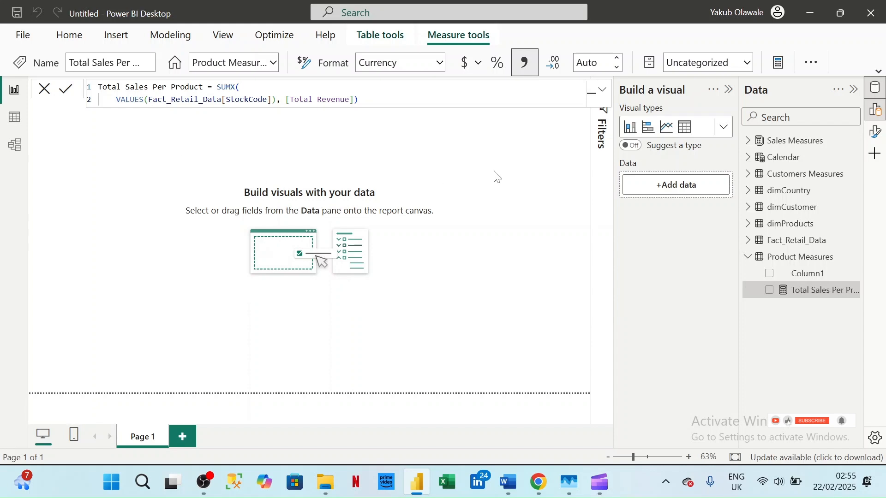
Create the measure Average Product Price = AVERAGE(Fact_Retail_Data[Price]) in the Product Measures table.
right_click(807, 258)
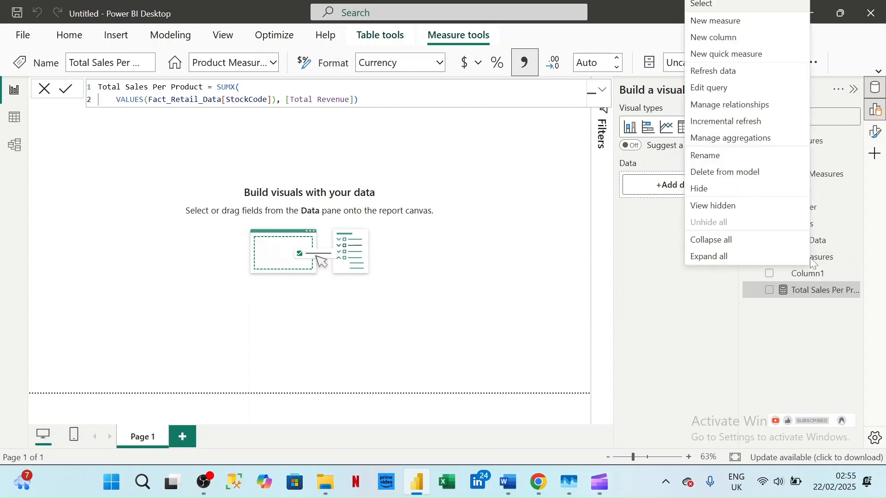
key("Escape")
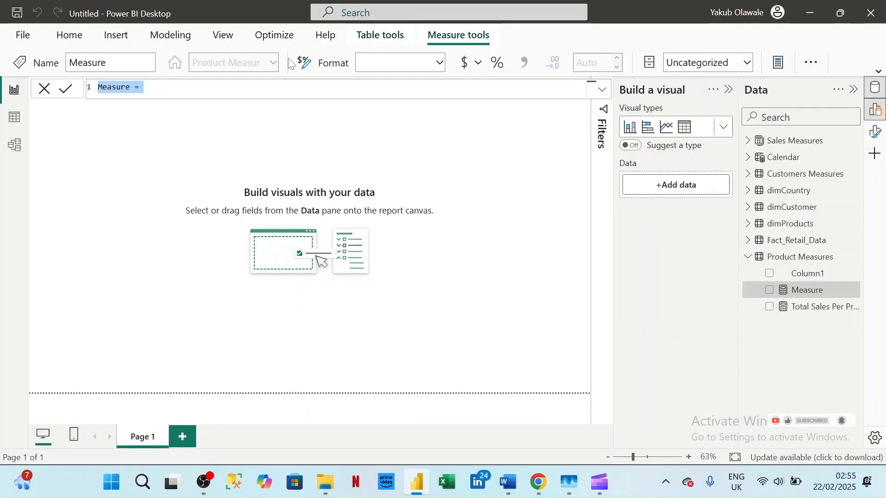
type("average Product Price =")
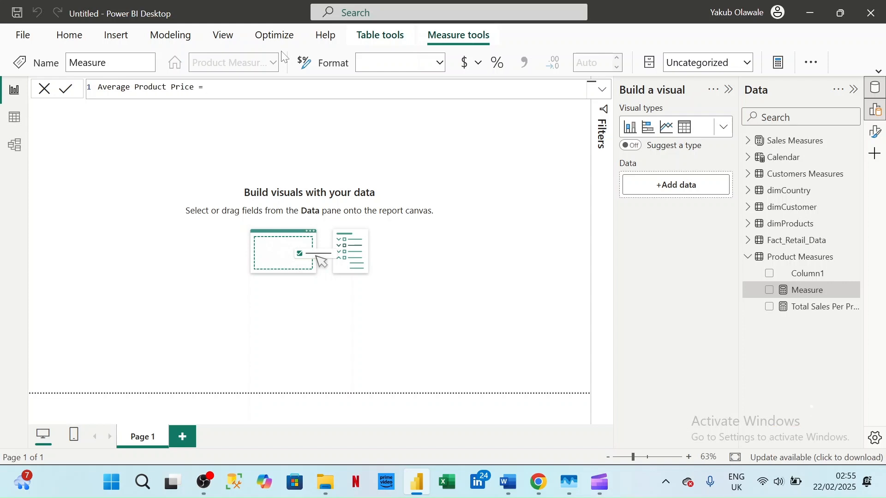
key("shift+Return")
key("Tab")
type("AVERAGE(Fact_Retail_Data[Price]")
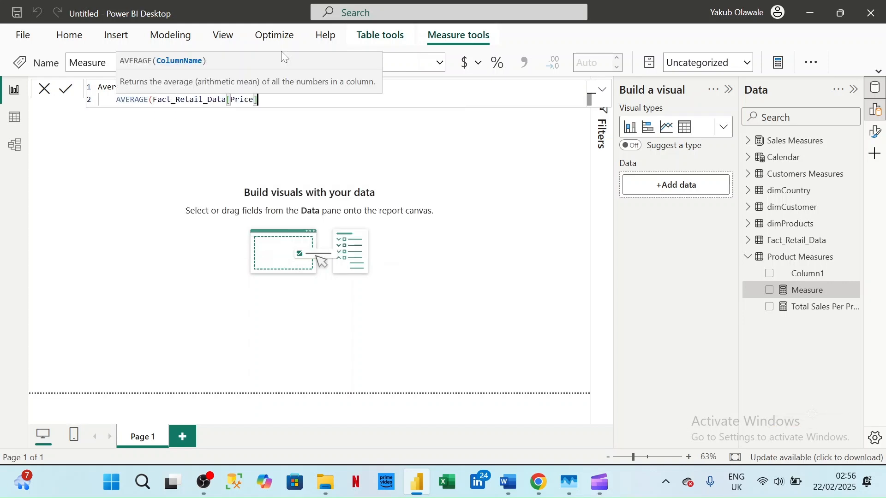
type(")")
key("Return")
Delete the empty Column1 from the Product Measures table.
right_click(765, 289)
left_click(766, 142)
left_click(524, 266)
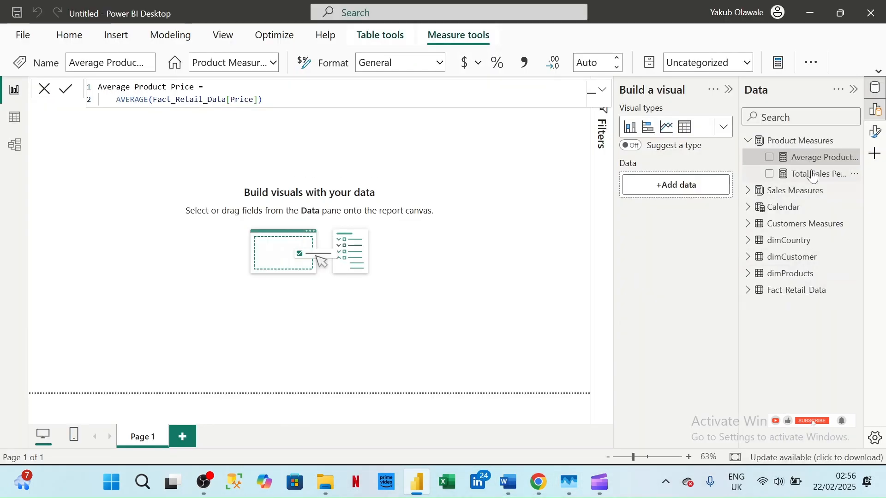
Add another measure to the Product Measures table and name it % Product Sales Contribution.
right_click(800, 172)
left_click(676, 170)
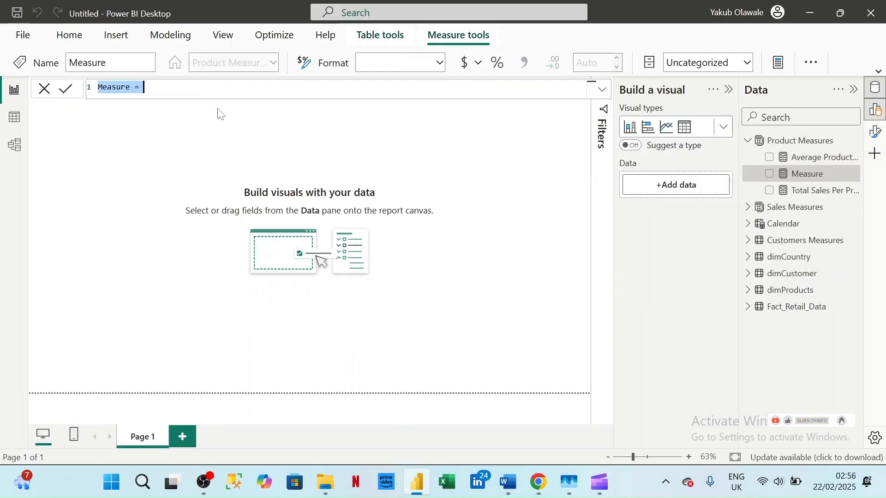
type("Product Sales Contribution %")
key("BackSpace")
key("Home")
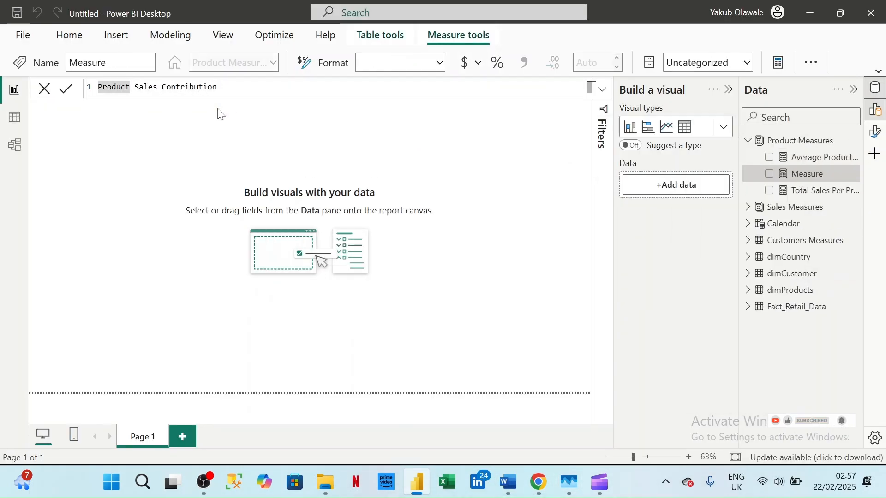
type("%")
key("End")
type("=")
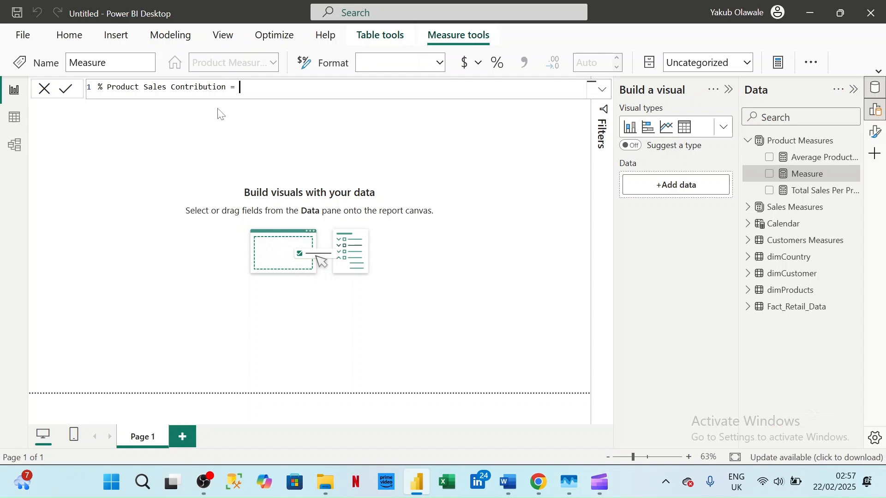
Define % Product Sales Contribution as DIVIDE([Total Sales Per Product], [Total Revenue]), commit it, and collapse the Product Measures table.
key("shift+Return")
key("Tab")
type("DIVIDE([Total Sales Per Product]")
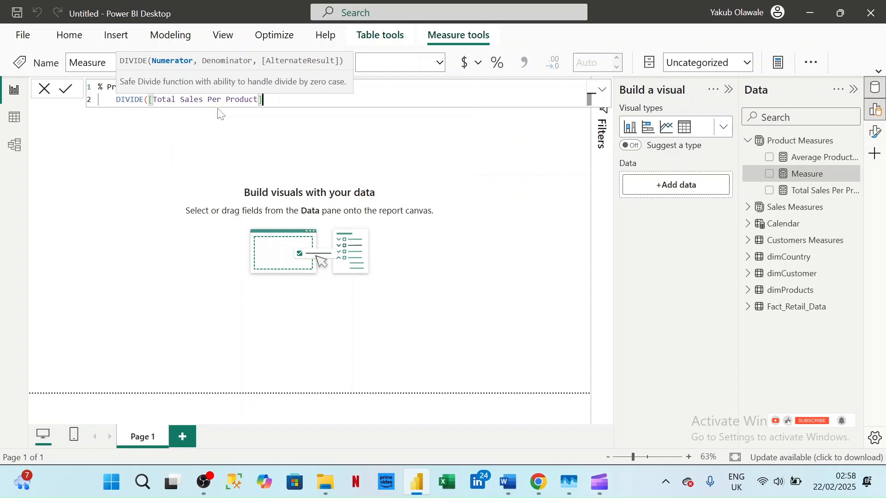
type(", [Total Revenue])")
key("Return")
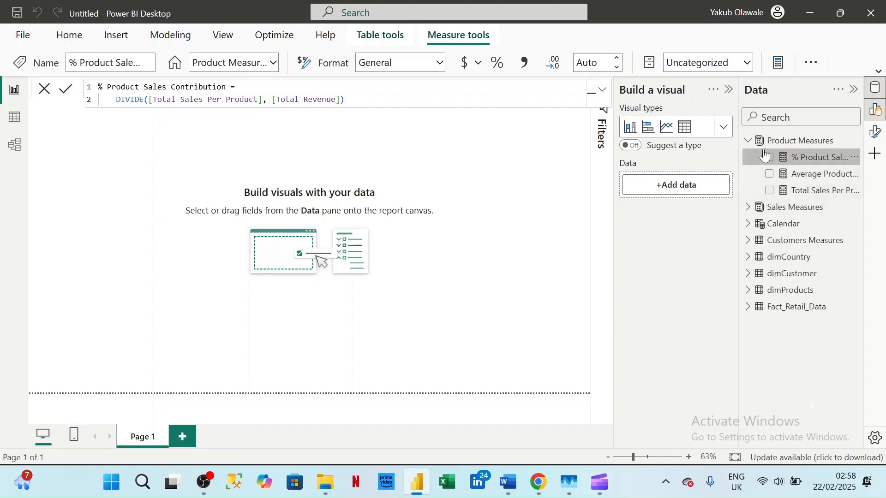
left_click(748, 141)
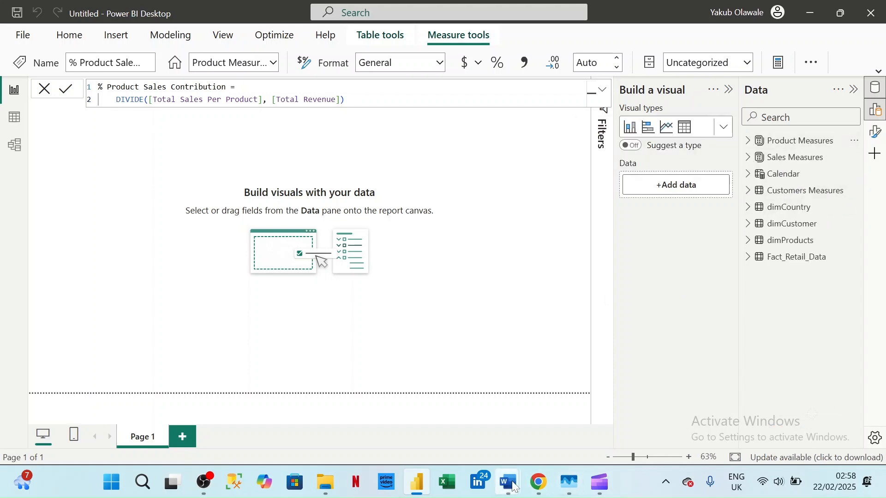
Check the Product Performance and Geographical Insights lists in Document2 in Word, and return to Power BI Desktop.
mouse_move(514, 486)
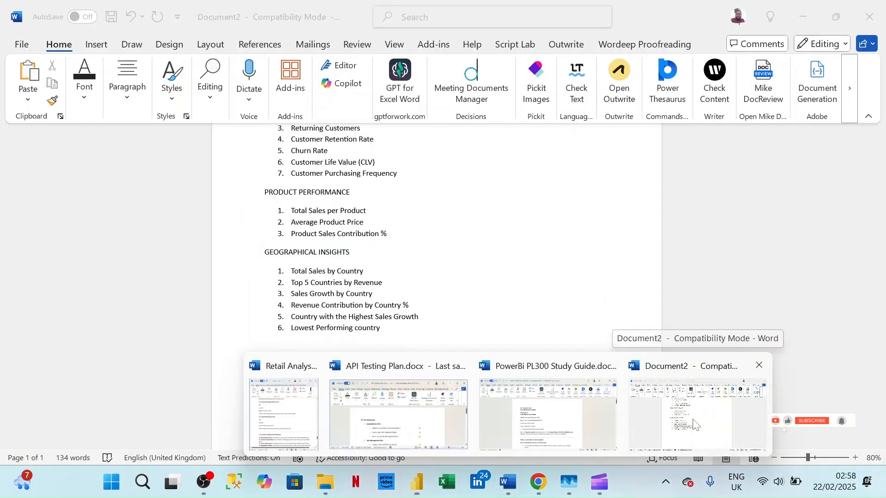
left_click(693, 419)
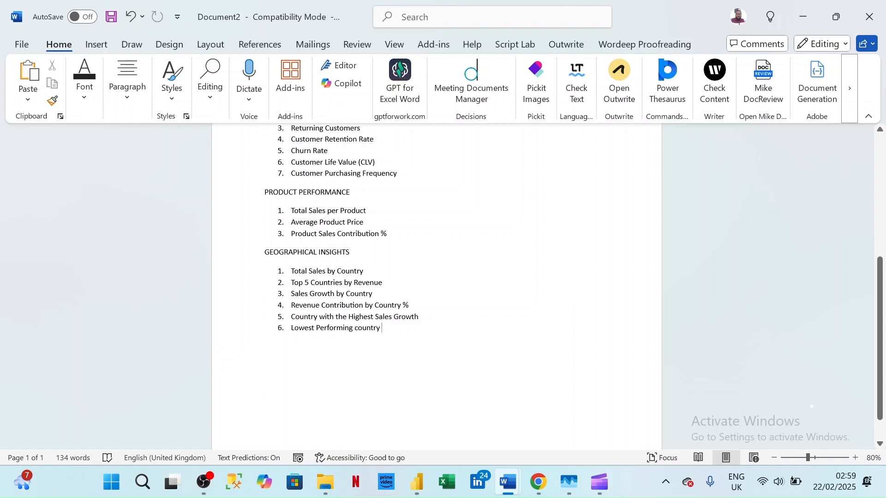
mouse_move(418, 482)
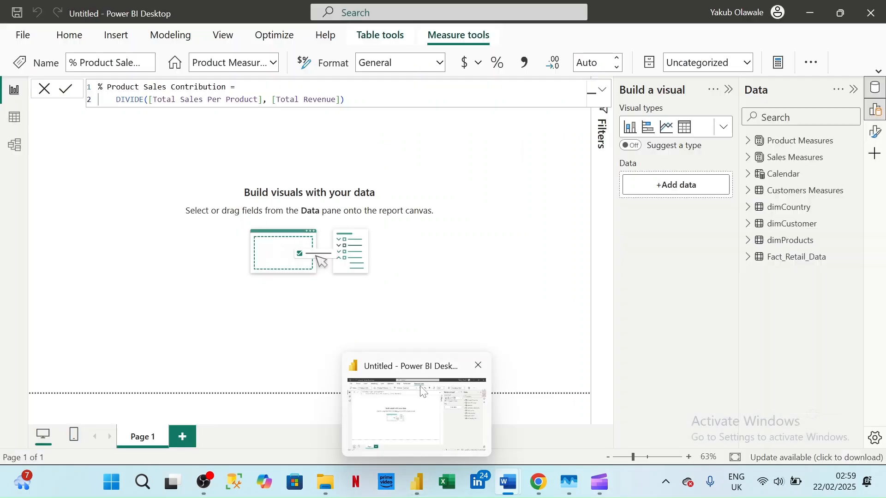
left_click(422, 391)
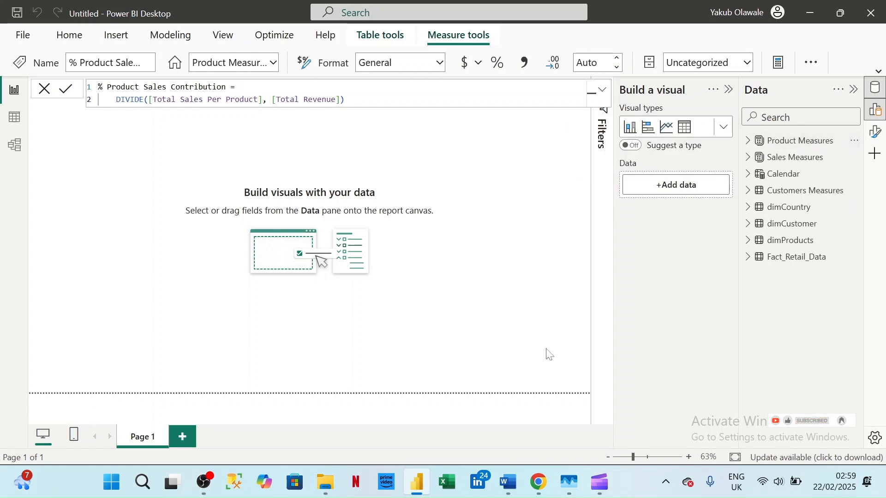
Review the whole list of planned measures in Document2 in Word, from Sales Trend Analysis downward, and return to Power BI Desktop.
mouse_move(508, 482)
left_click(694, 406)
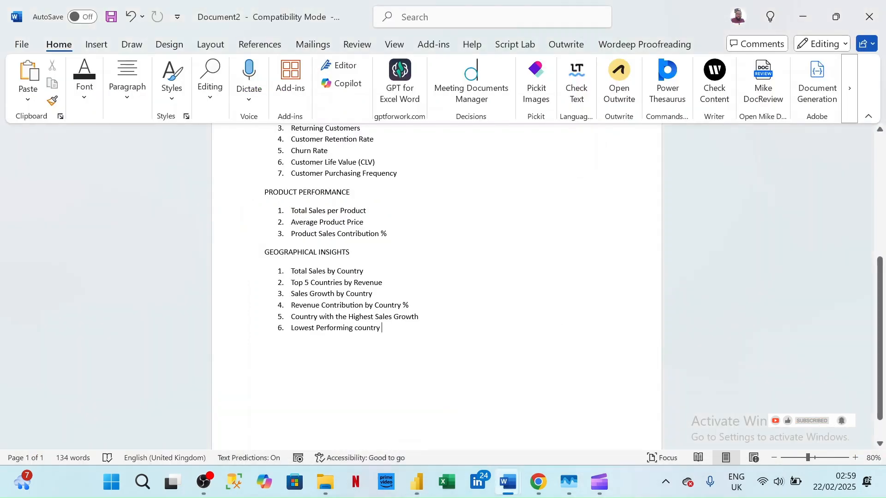
scroll(437, 286, "up", 8)
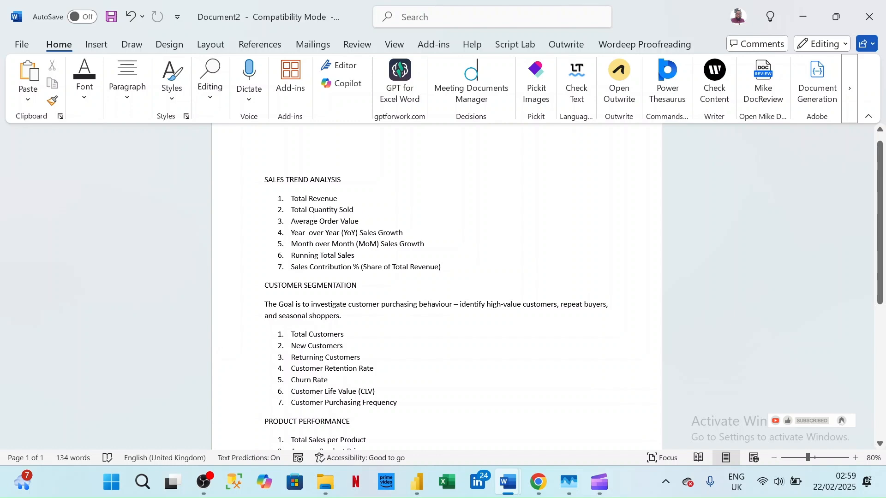
scroll(436, 286, "down", 6)
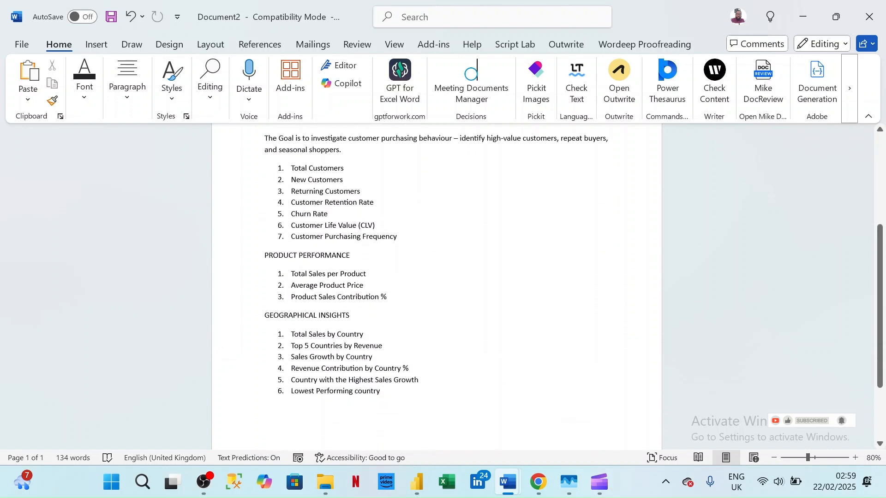
left_click(803, 17)
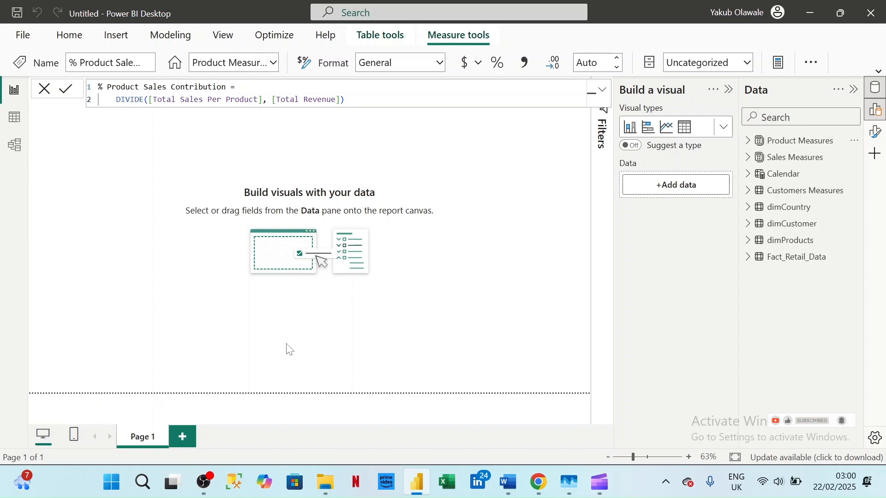
mouse_move(202, 490)
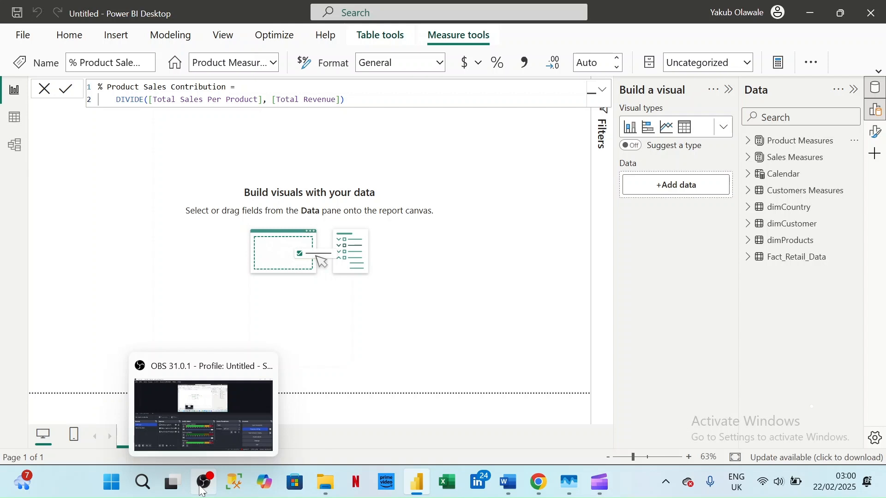